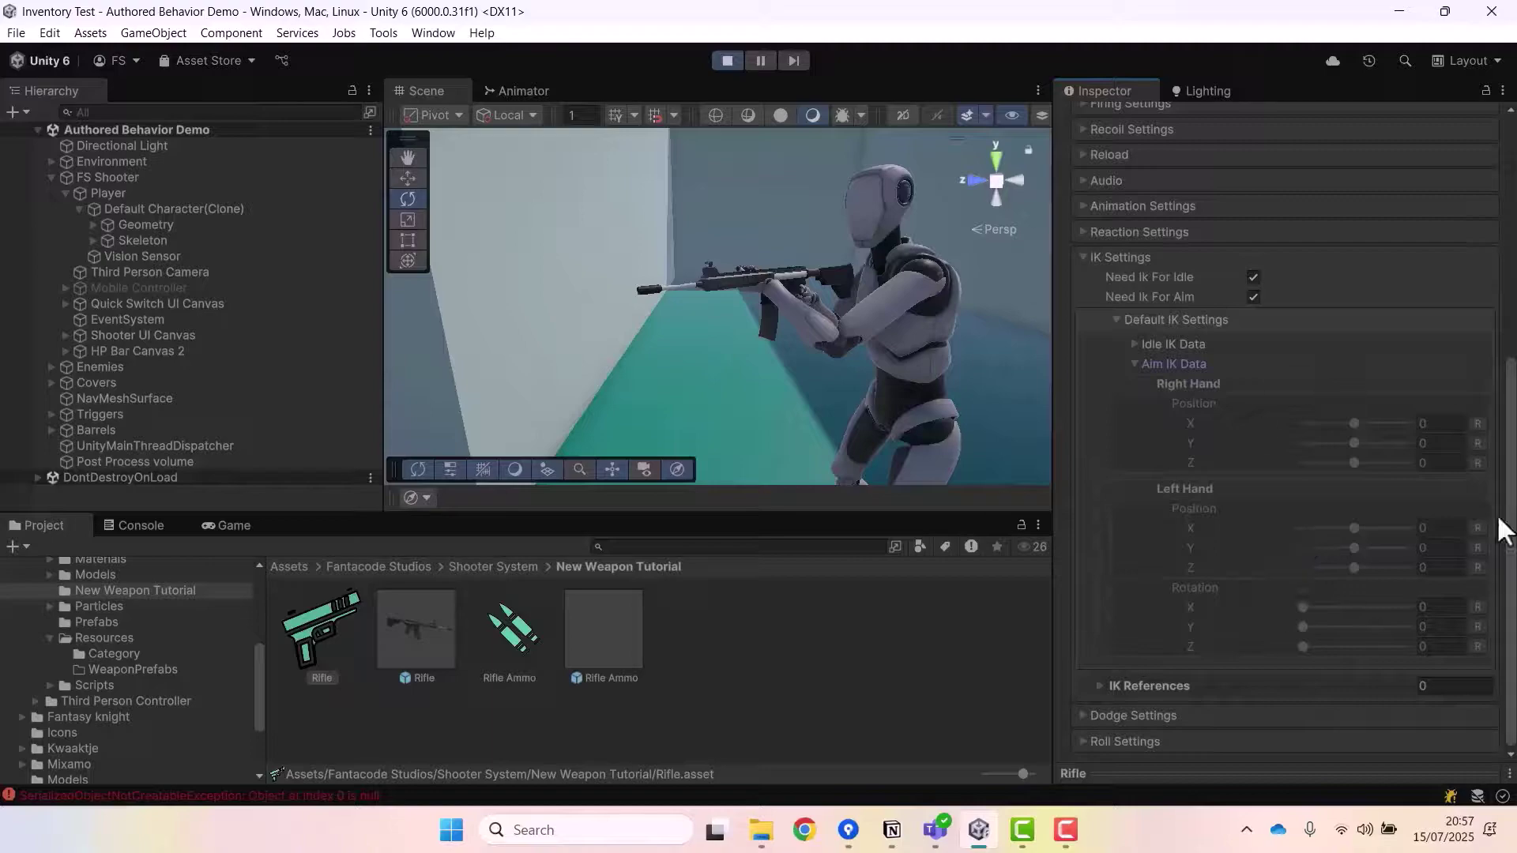
pyautogui.keyDown('alt'); pyautogui.moveTo(822, 302); pyautogui.dragTo(972, 348); pyautogui.keyUp('alt')
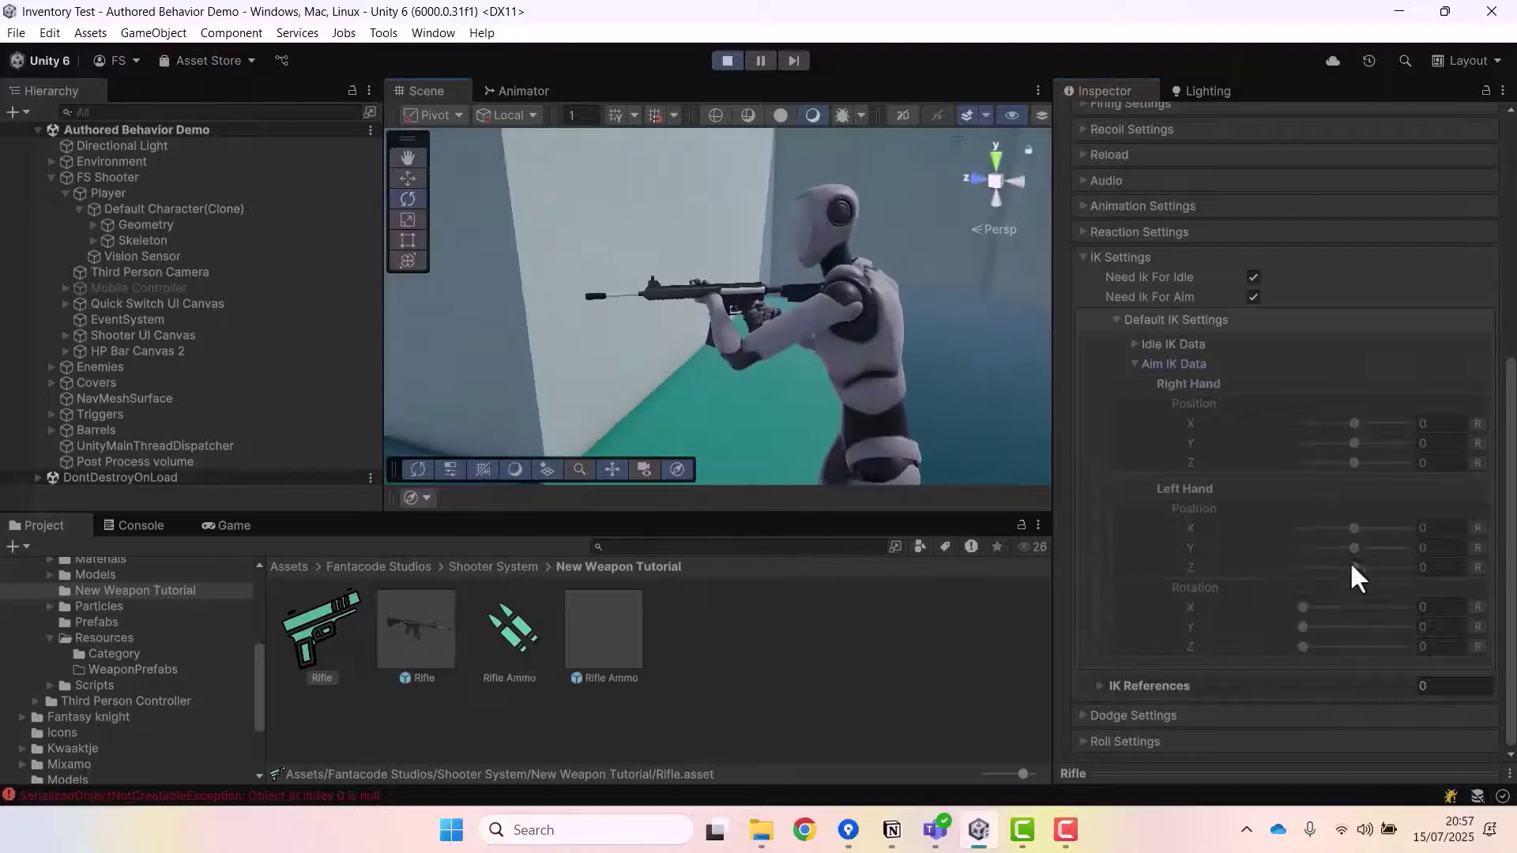
pyautogui.moveTo(1353, 568); pyautogui.dragTo(1356, 528)
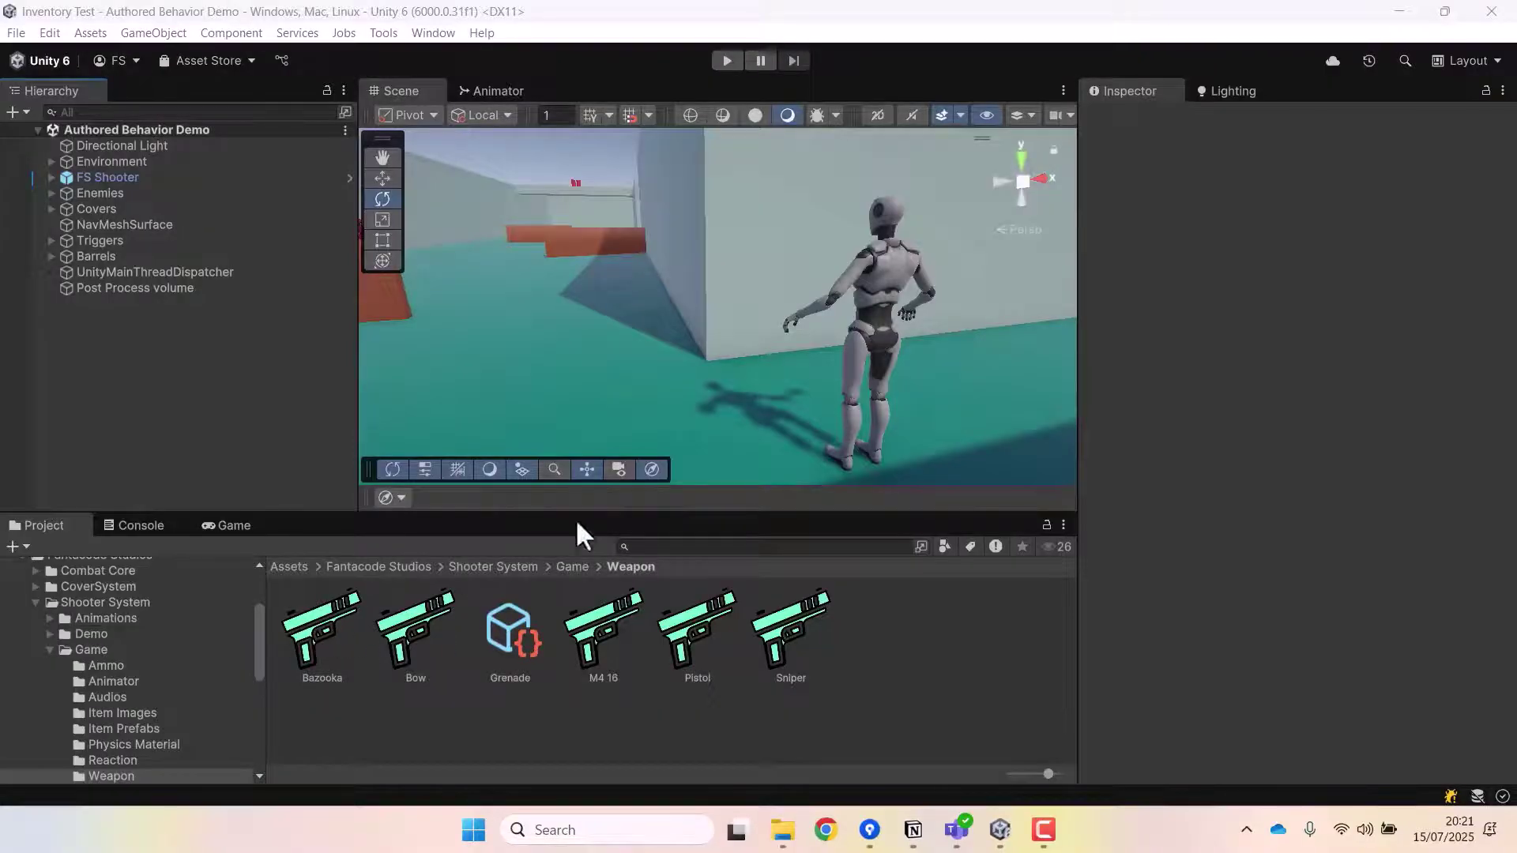
# Look through the existing weapon assets, including Bow, Grenade, Sniper and Pistol, and their settings
pyautogui.click(335, 646)
pyautogui.click(422, 631)
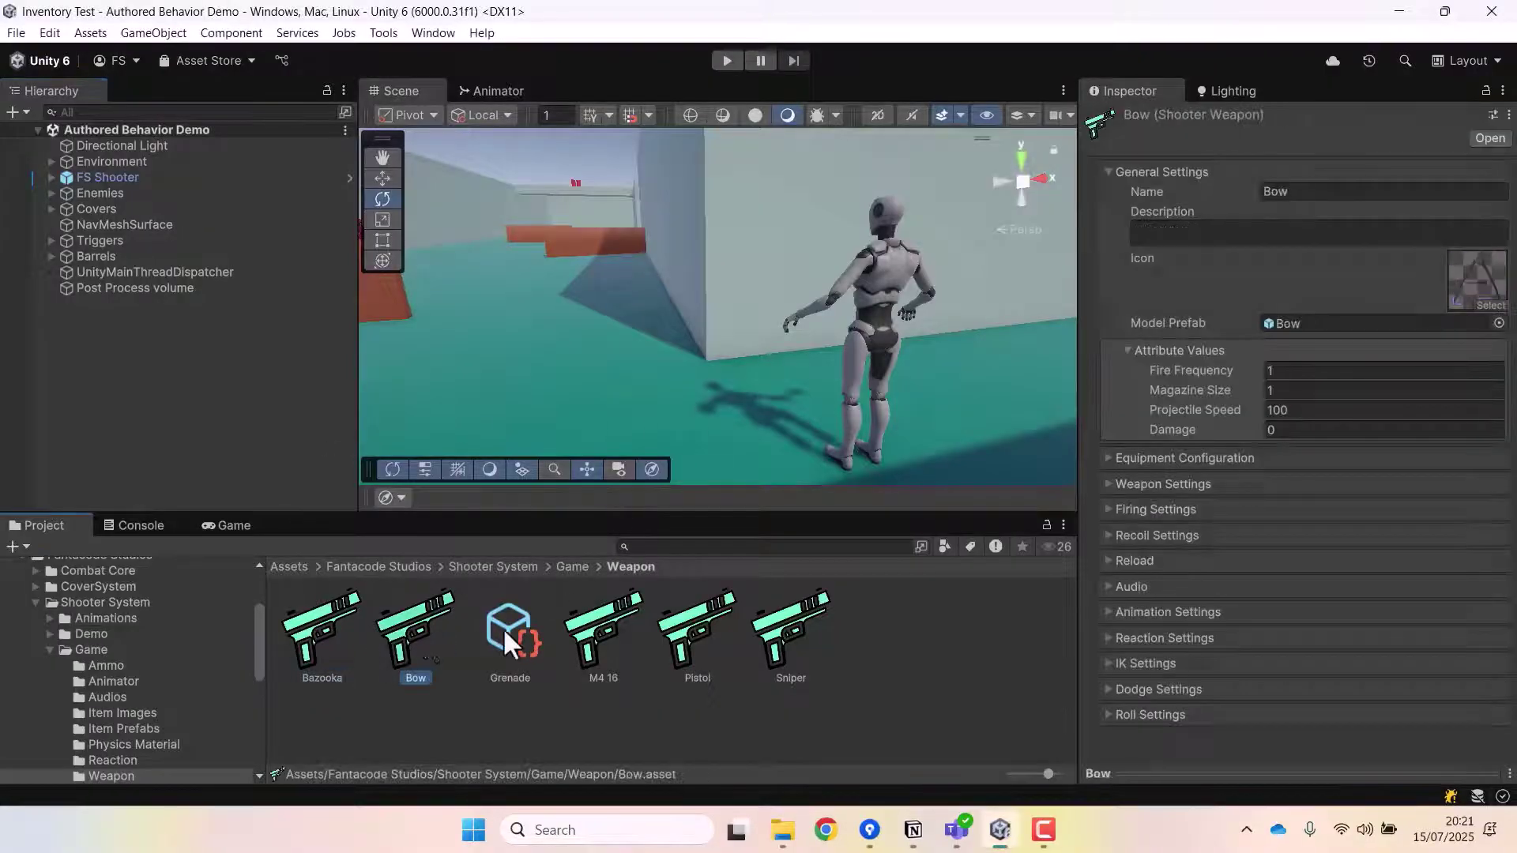
pyautogui.click(506, 629)
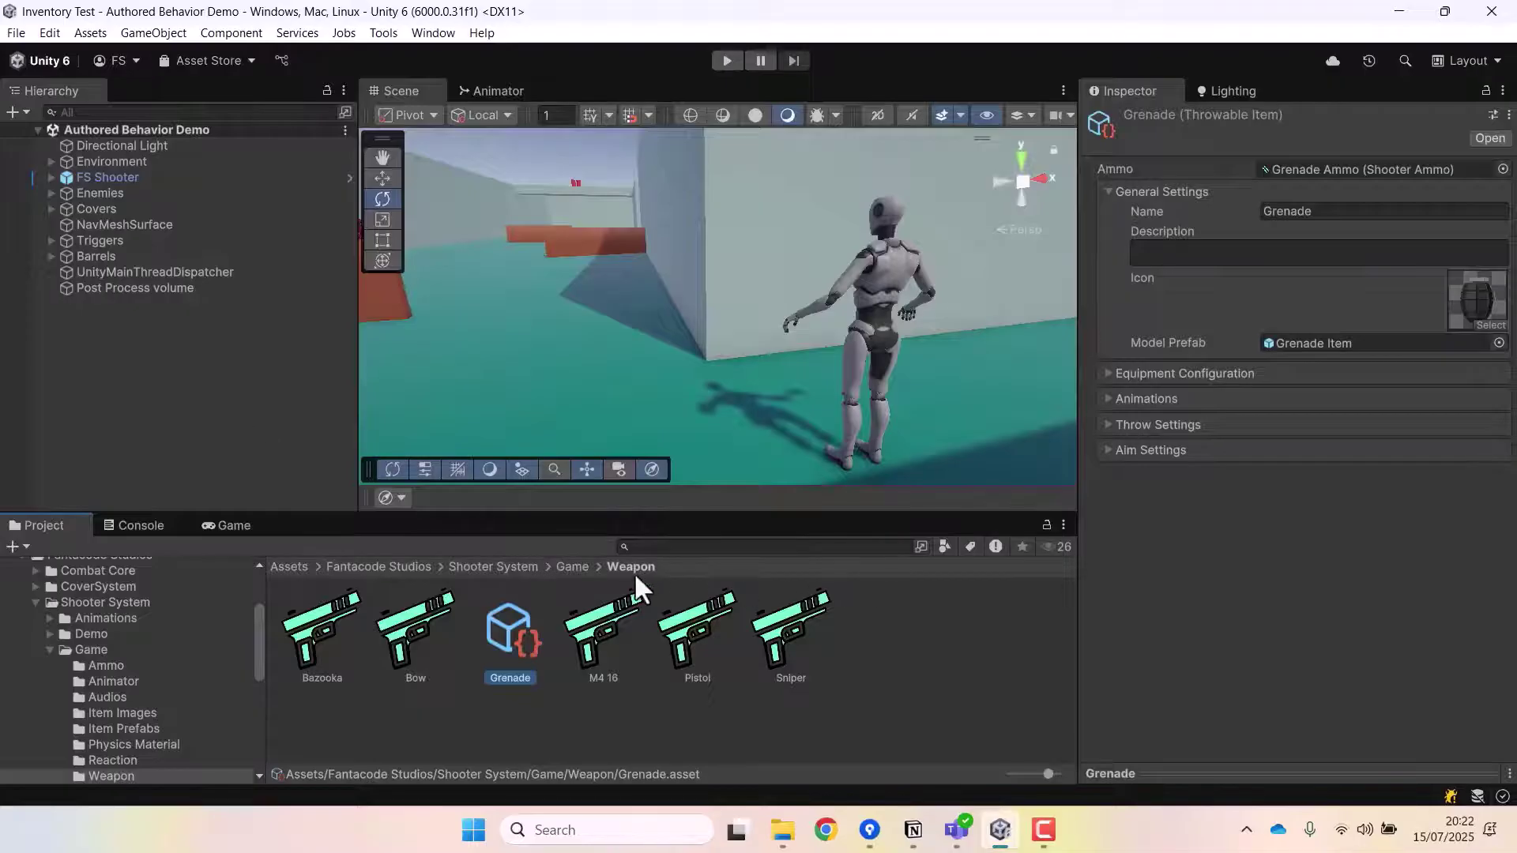
pyautogui.click(782, 625)
pyautogui.click(711, 641)
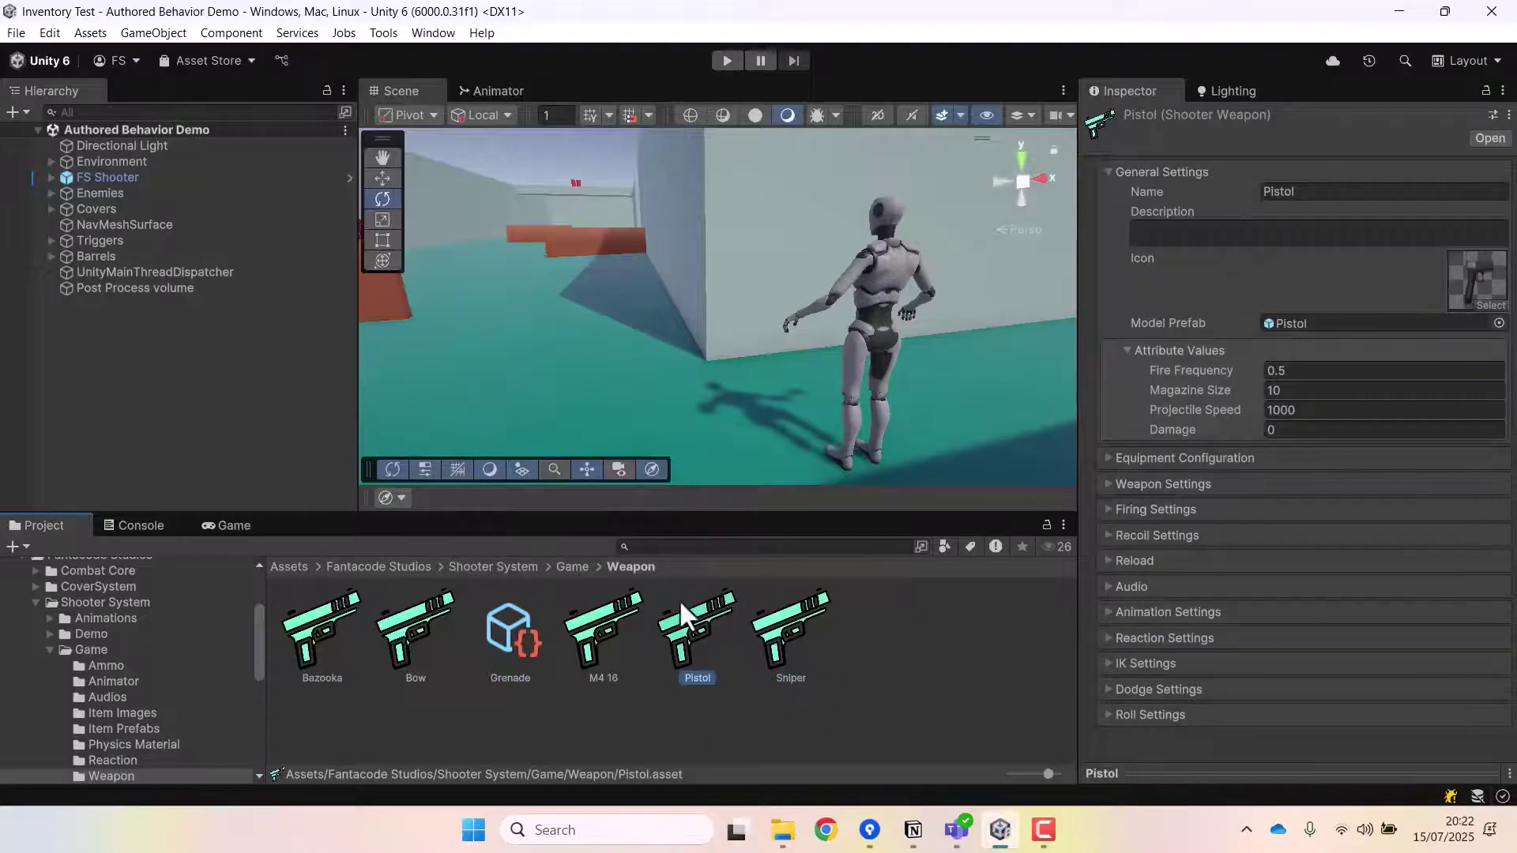
# Create a folder named New Weapon Tutorial inside the Shooter System folder and open it
pyautogui.click(489, 567)
pyautogui.rightClick(535, 715)
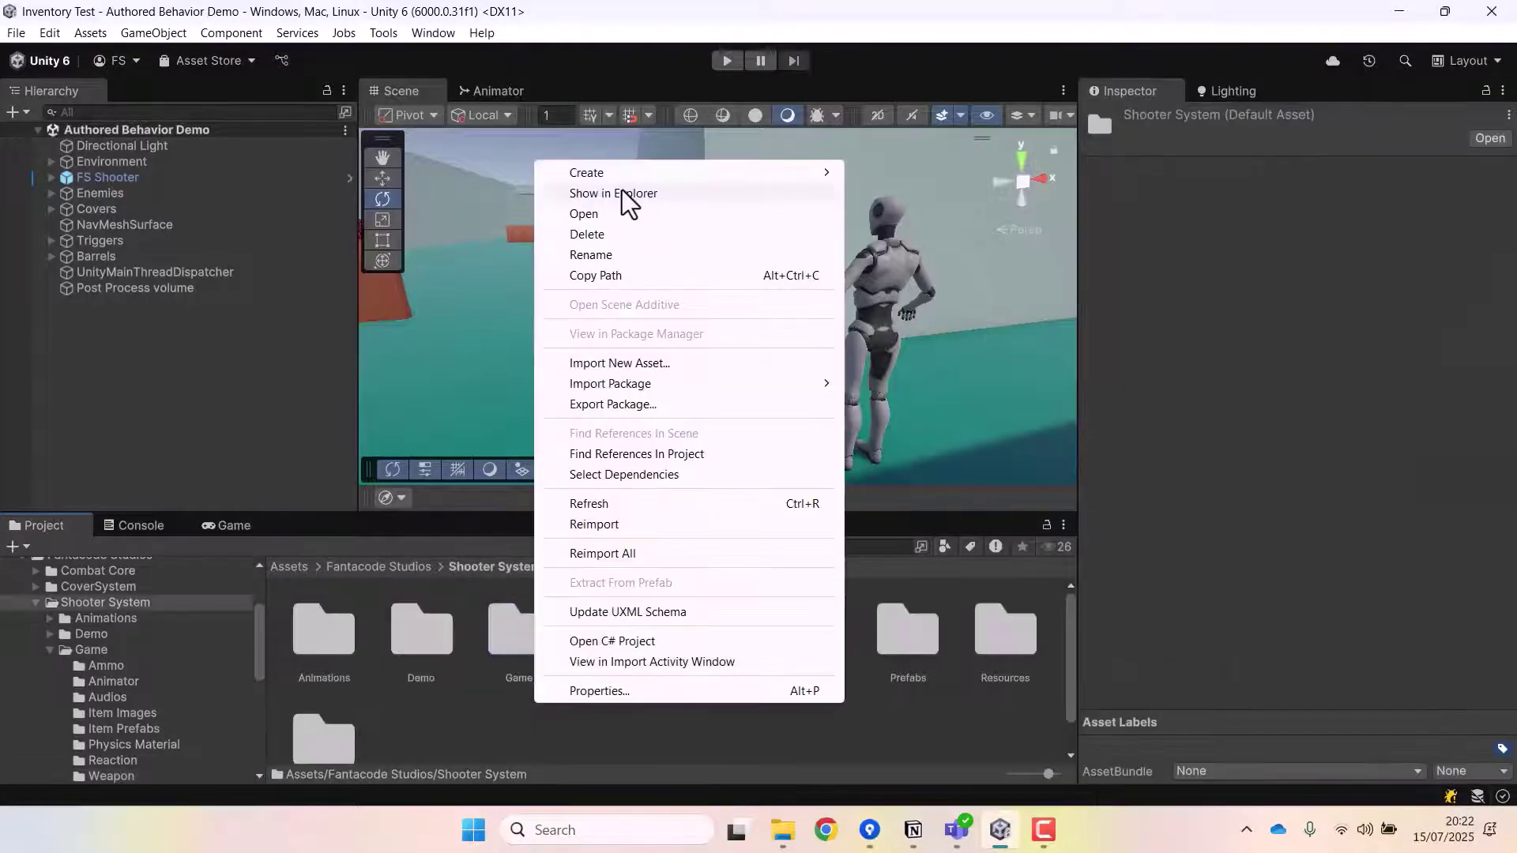
pyautogui.moveTo(618, 177)
pyautogui.click(888, 177)
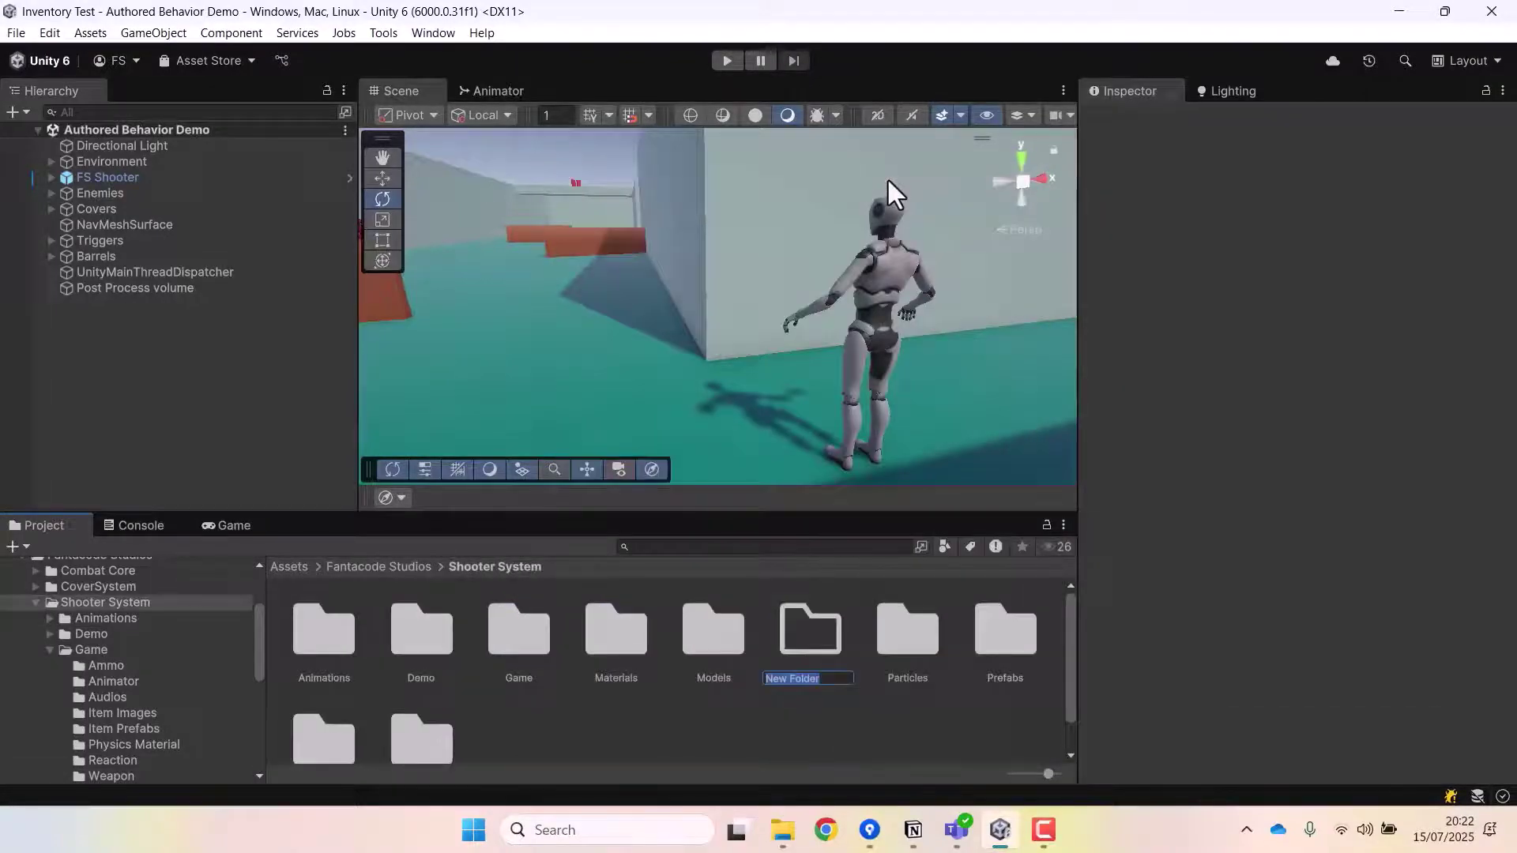
pyautogui.write('New Weapon Tutorial')
pyautogui.press('Return')
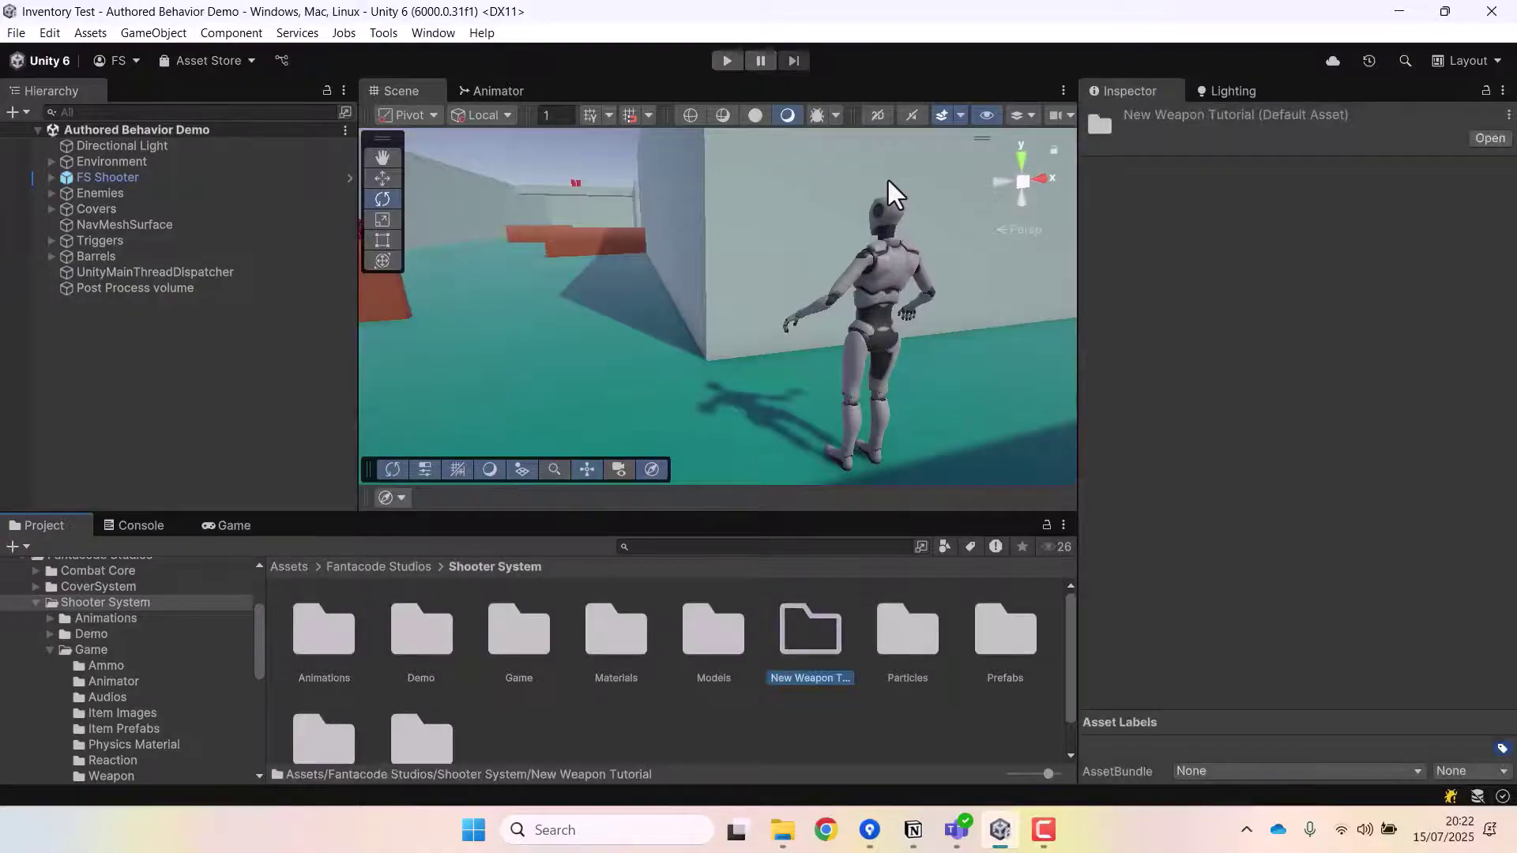
pyautogui.press('Return')
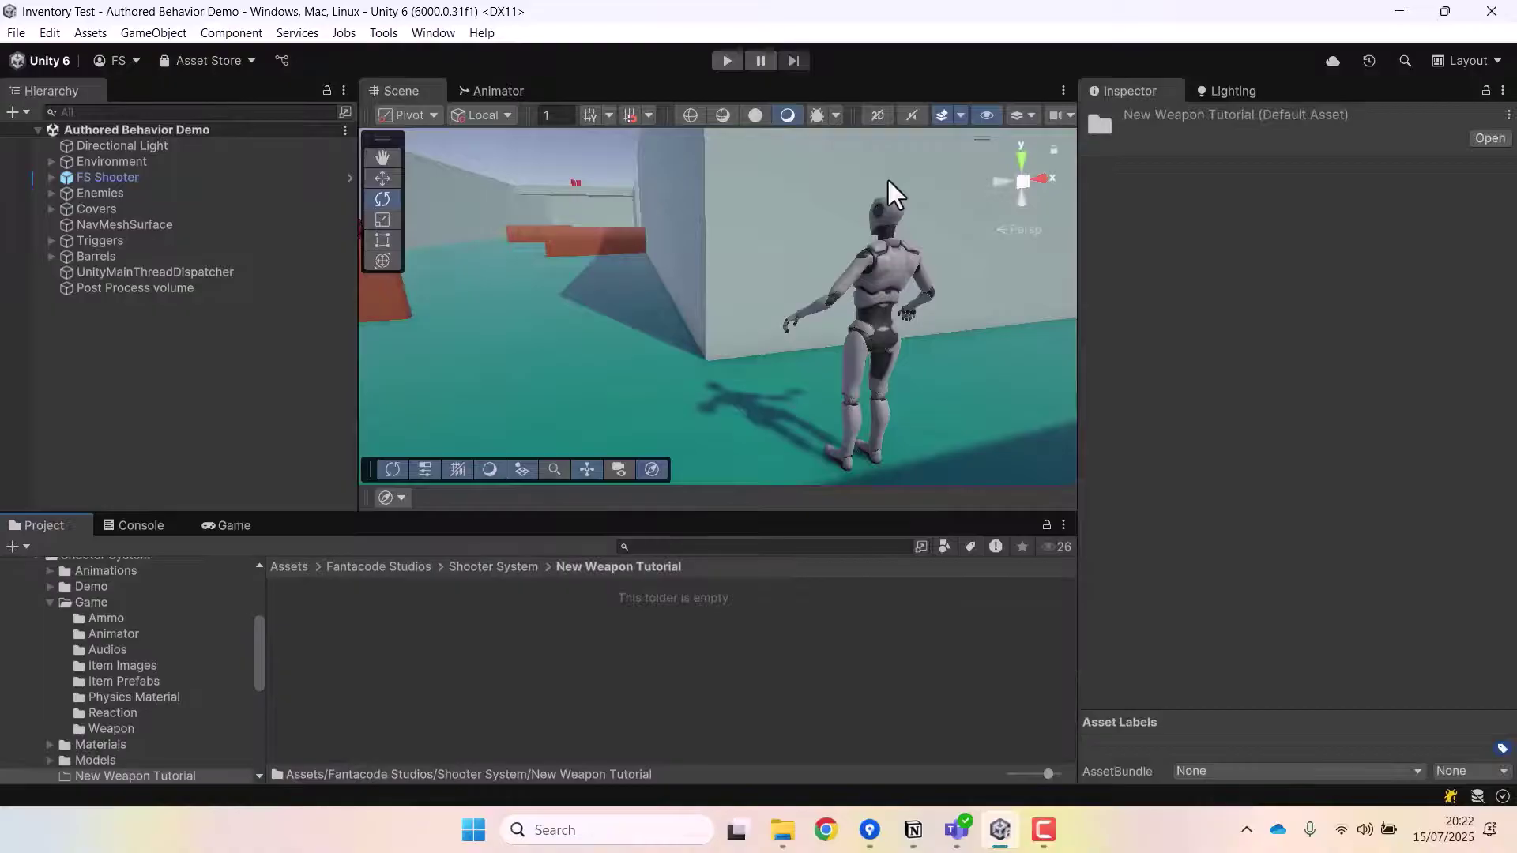
# Create a Shooter System weapon asset named Rifle in the New Weapon Tutorial folder
pyautogui.rightClick(462, 683)
pyautogui.moveTo(586, 151)
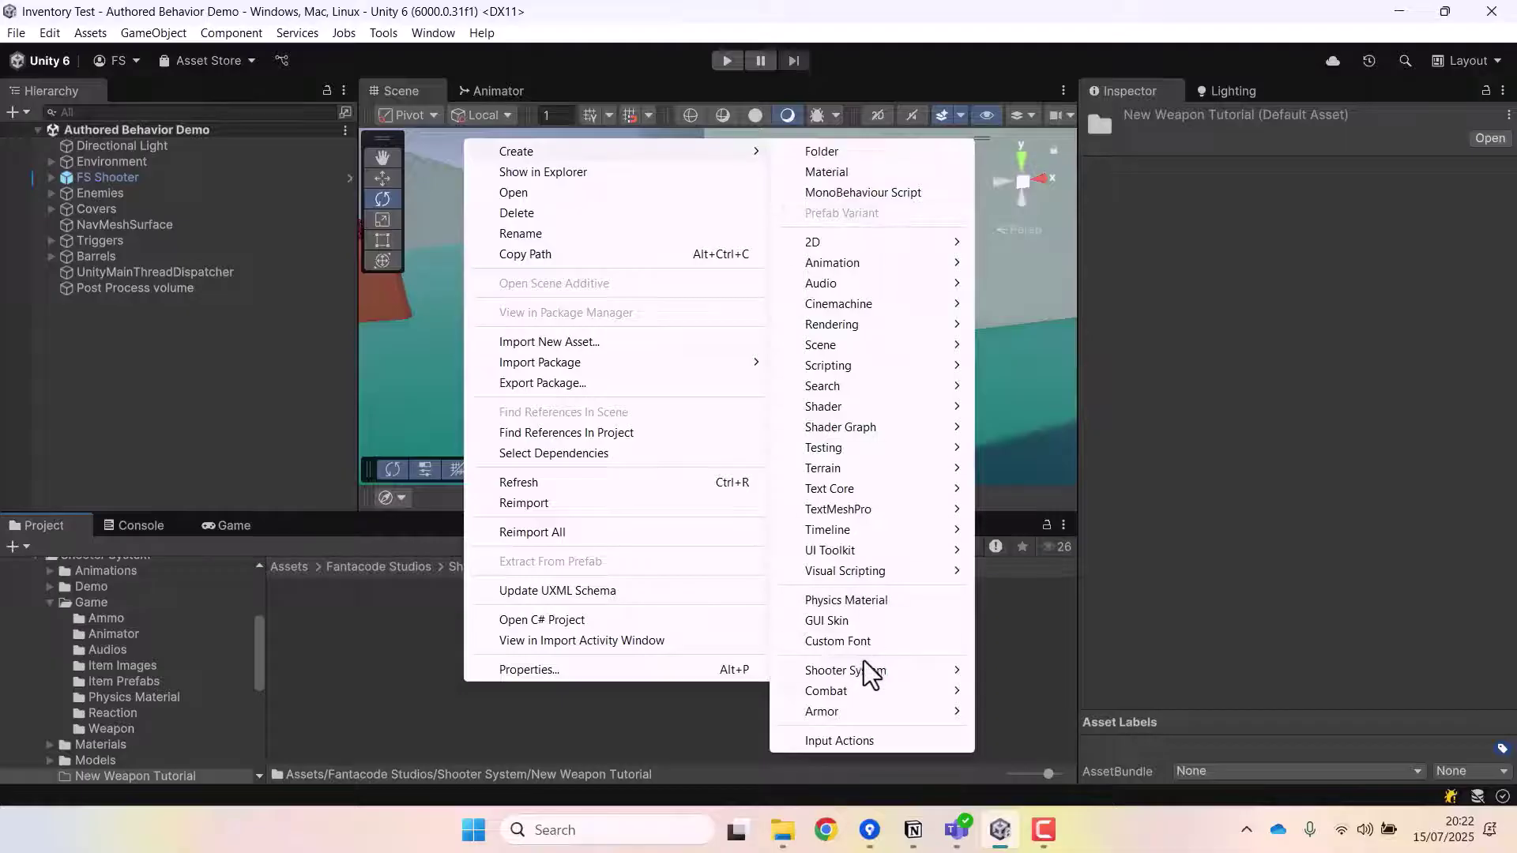
pyautogui.moveTo(891, 679)
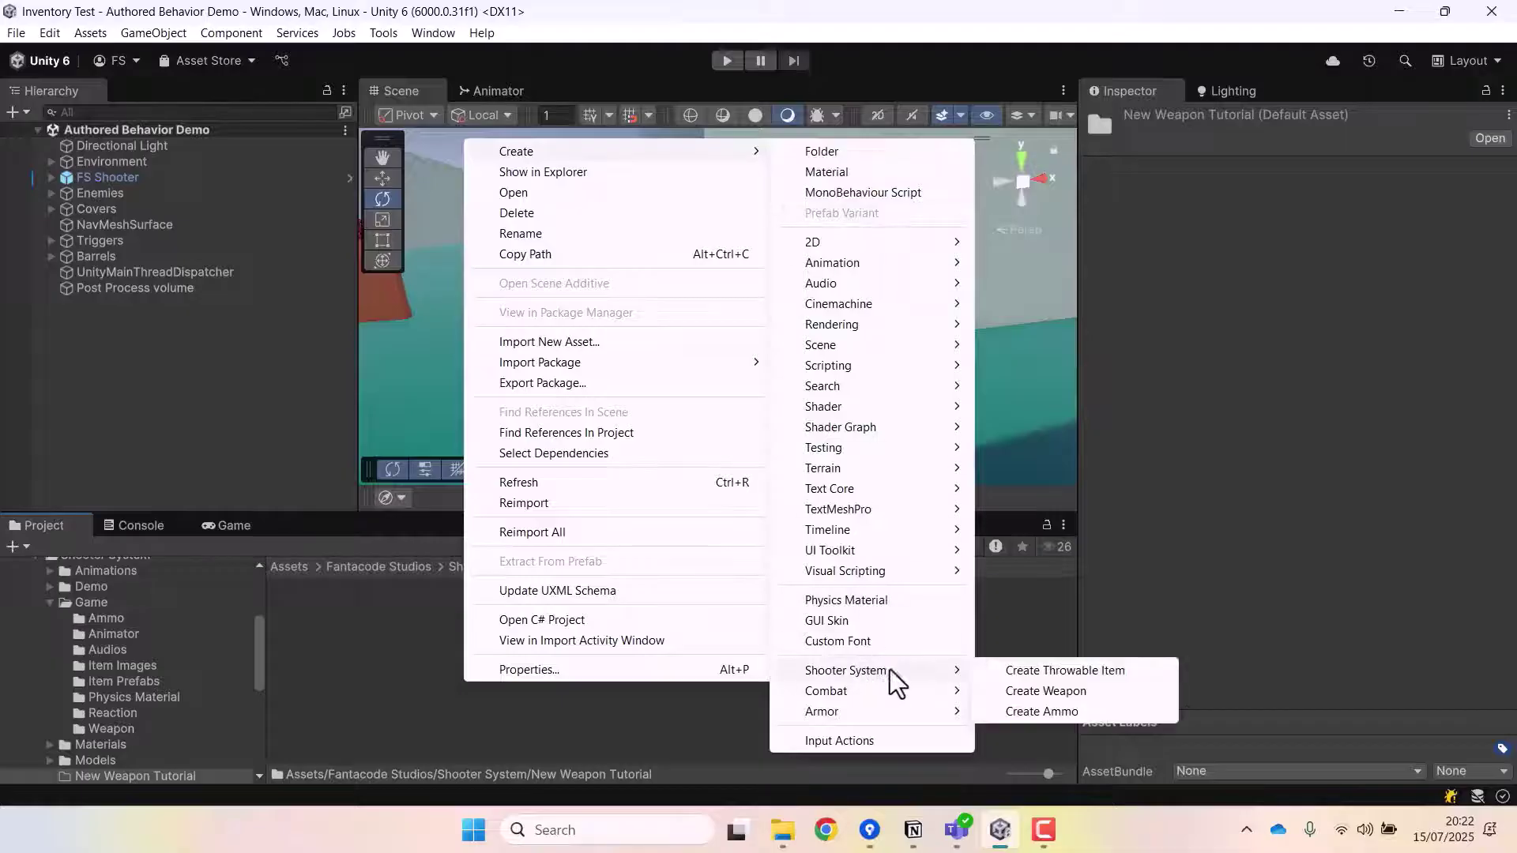
pyautogui.click(1053, 693)
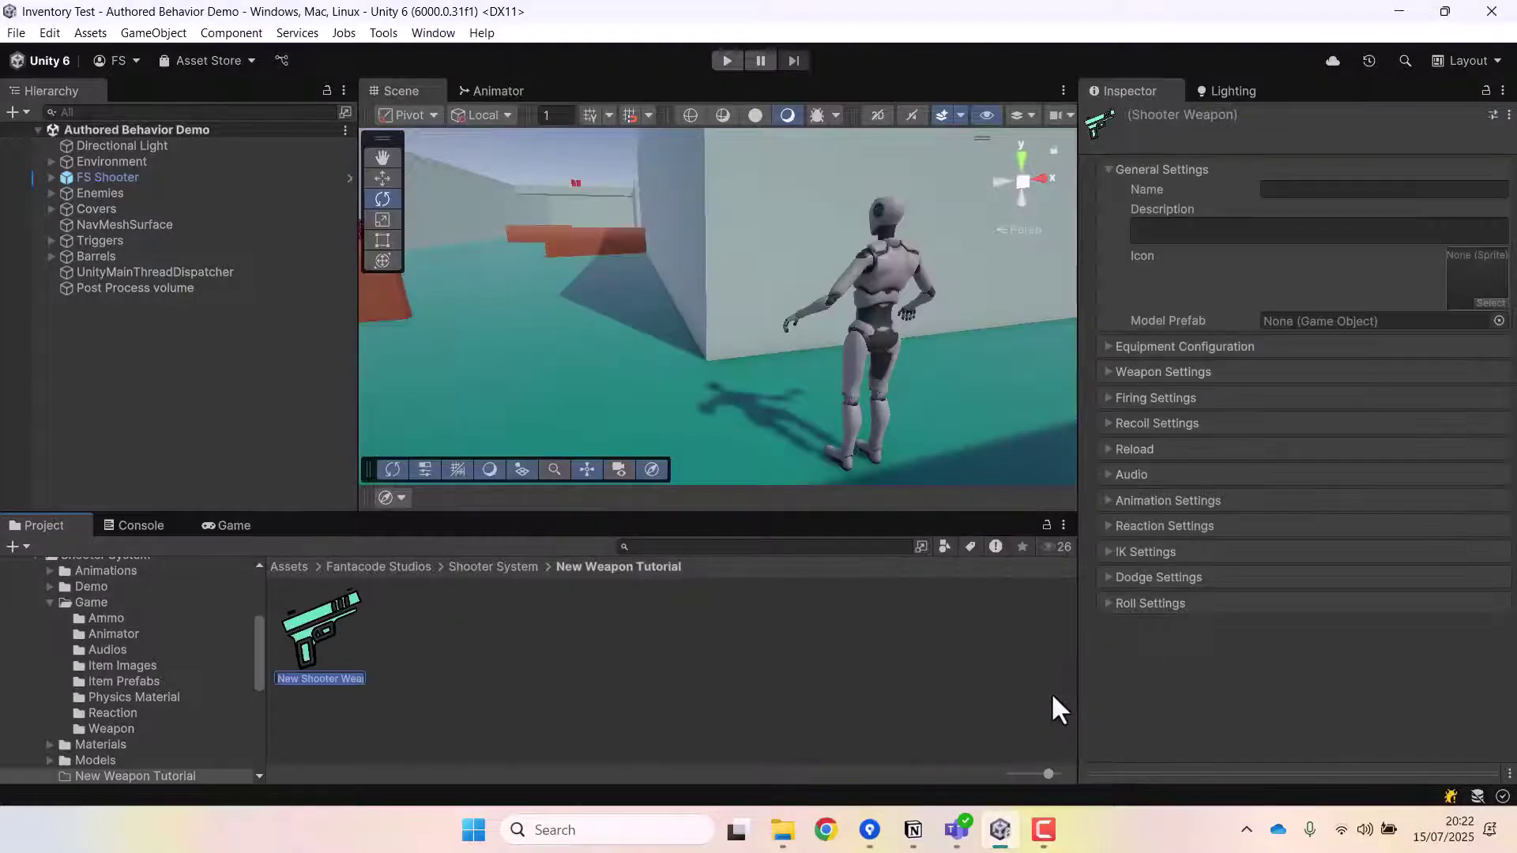
pyautogui.write('Rifle')
pyautogui.press('Return')
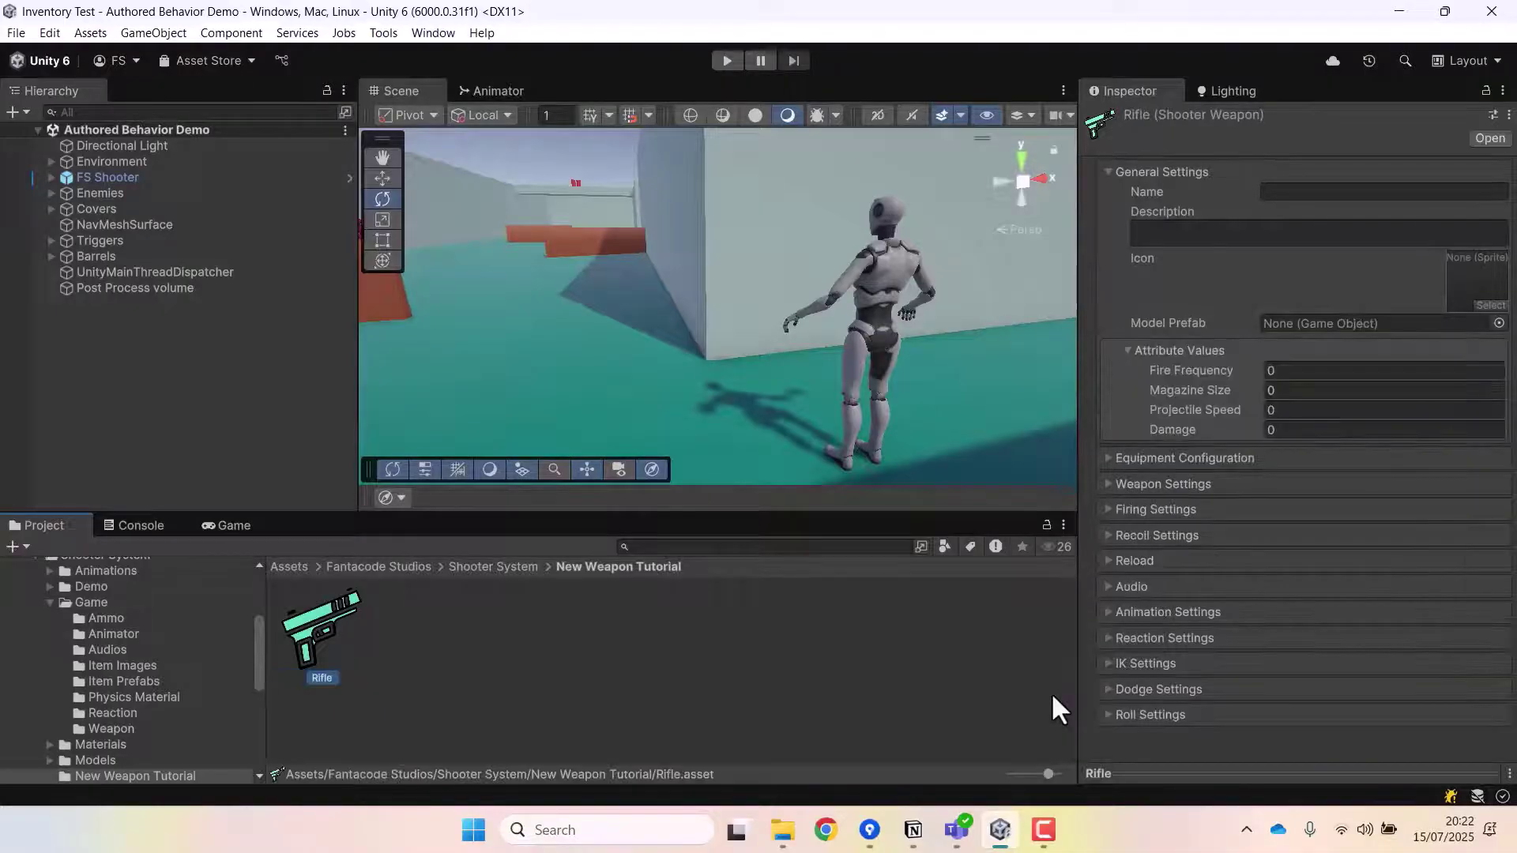
# Set the weapon's name to Rifle in its general settings and assign the Rifle sprite as its icon
pyautogui.click(1286, 192)
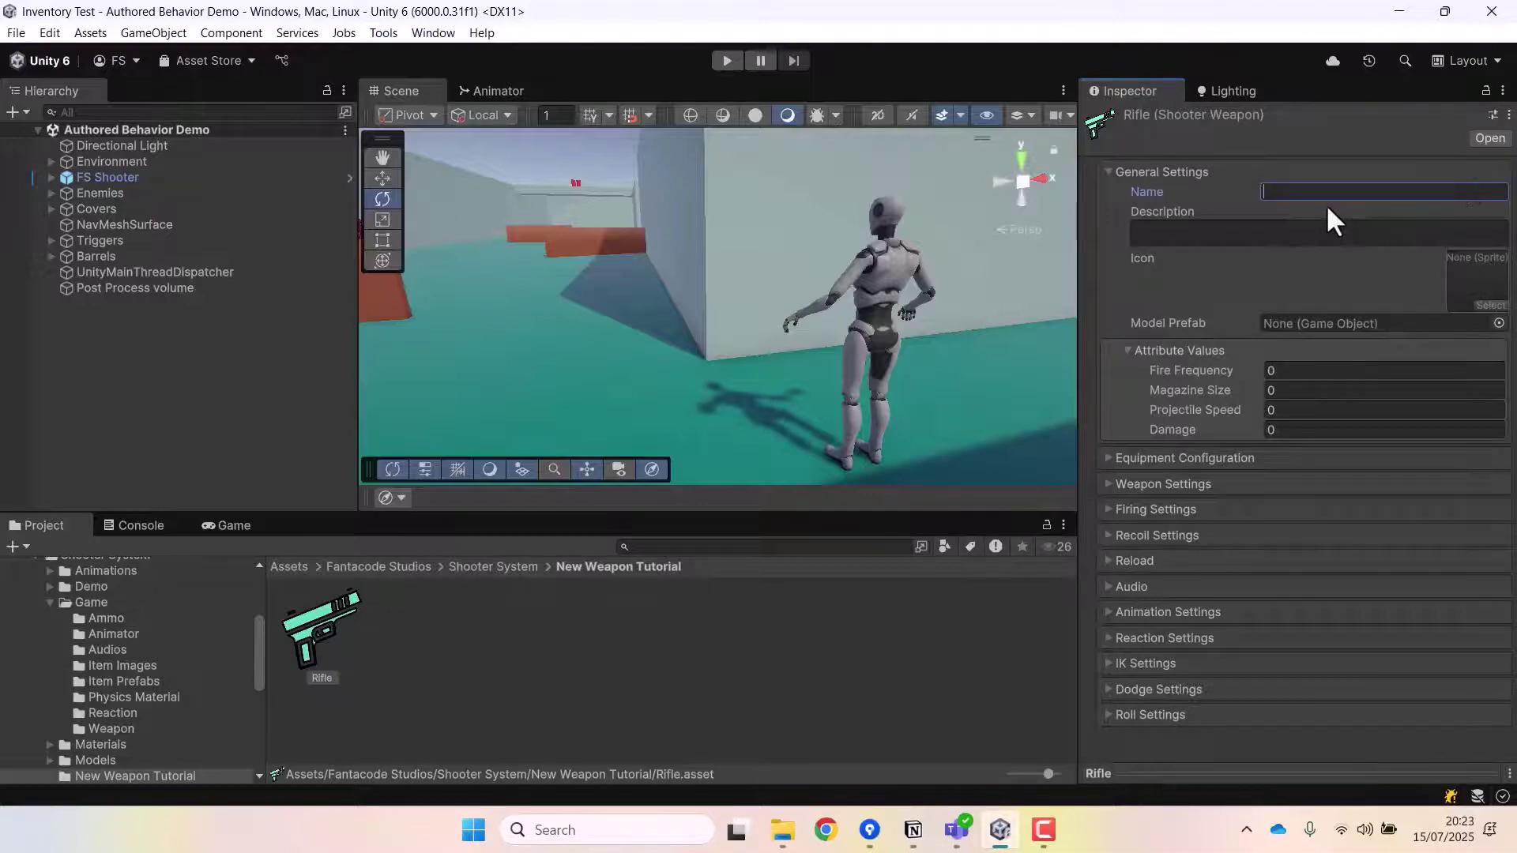
pyautogui.write('Rifle')
pyautogui.click(1493, 306)
pyautogui.write('rifl')
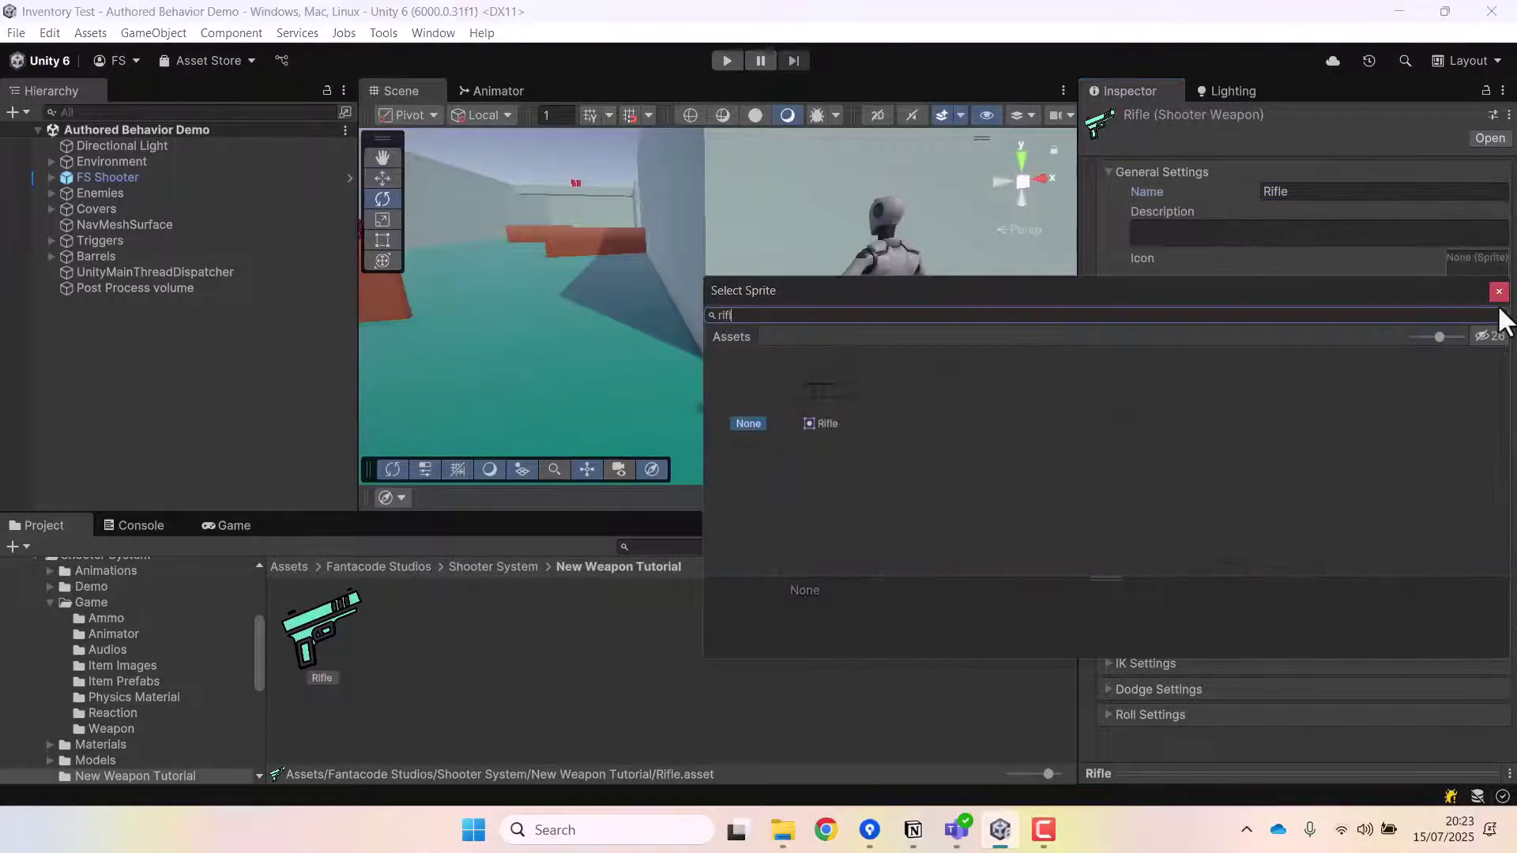
pyautogui.doubleClick(839, 399)
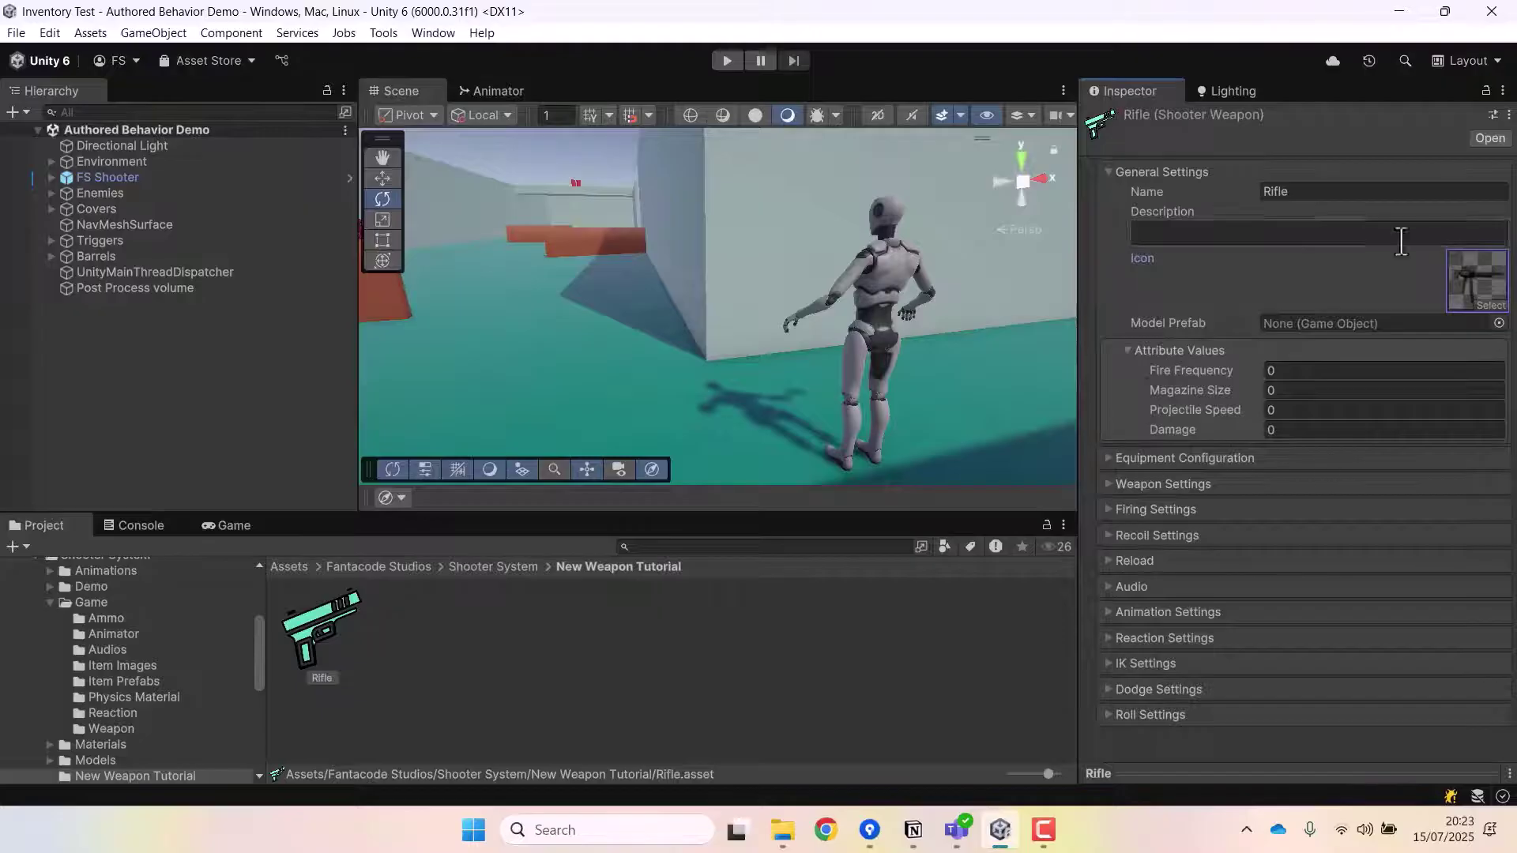
# Set the Rifle's fire frequency to 0.1, magazine size to 30 and projectile speed to 1000
pyautogui.click(1288, 371)
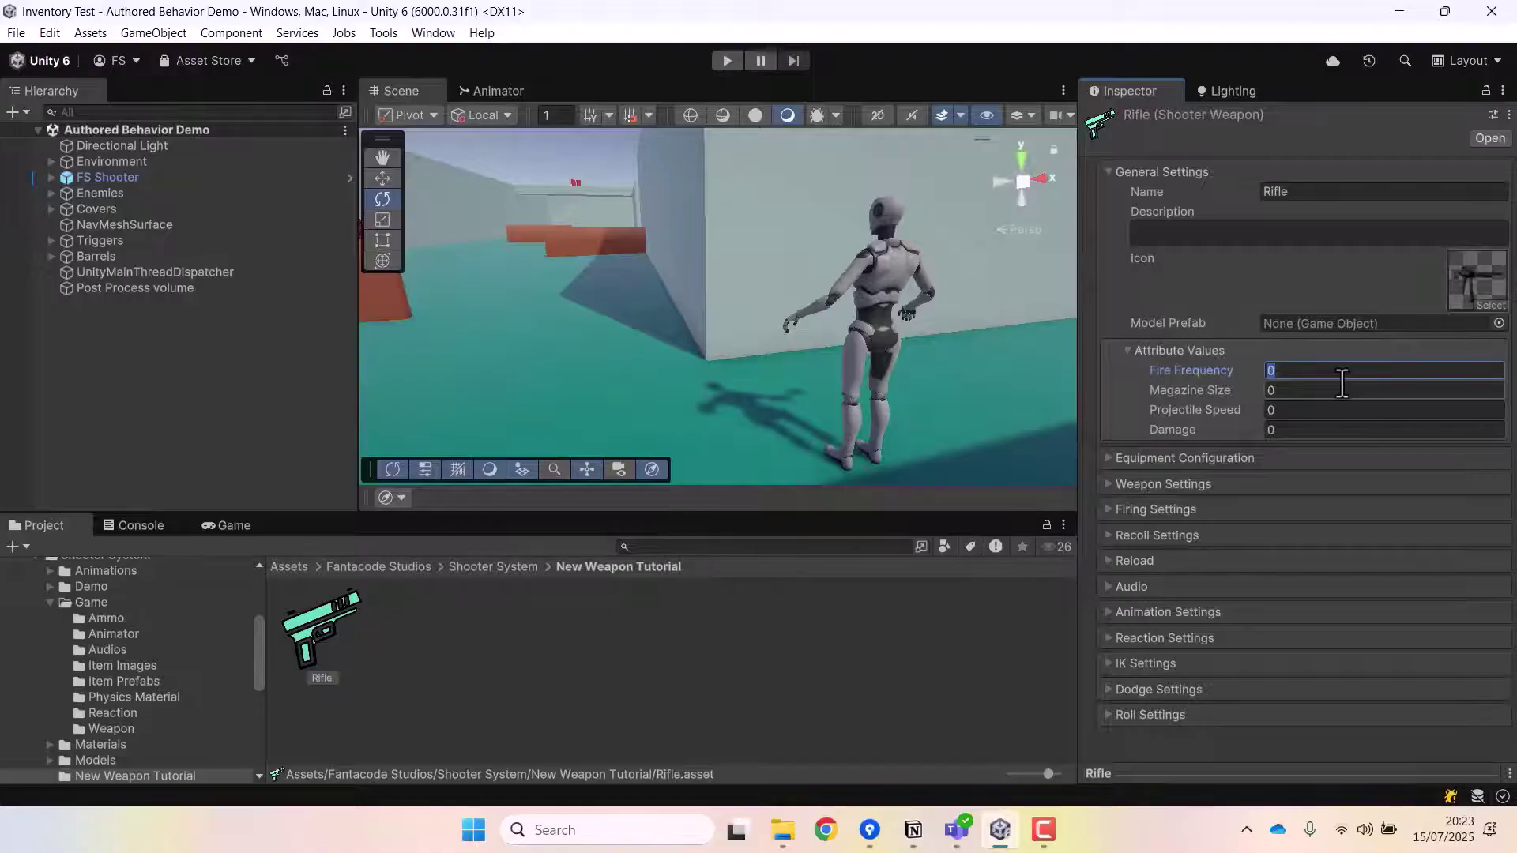
pyautogui.write('0.1')
pyautogui.click(1327, 388)
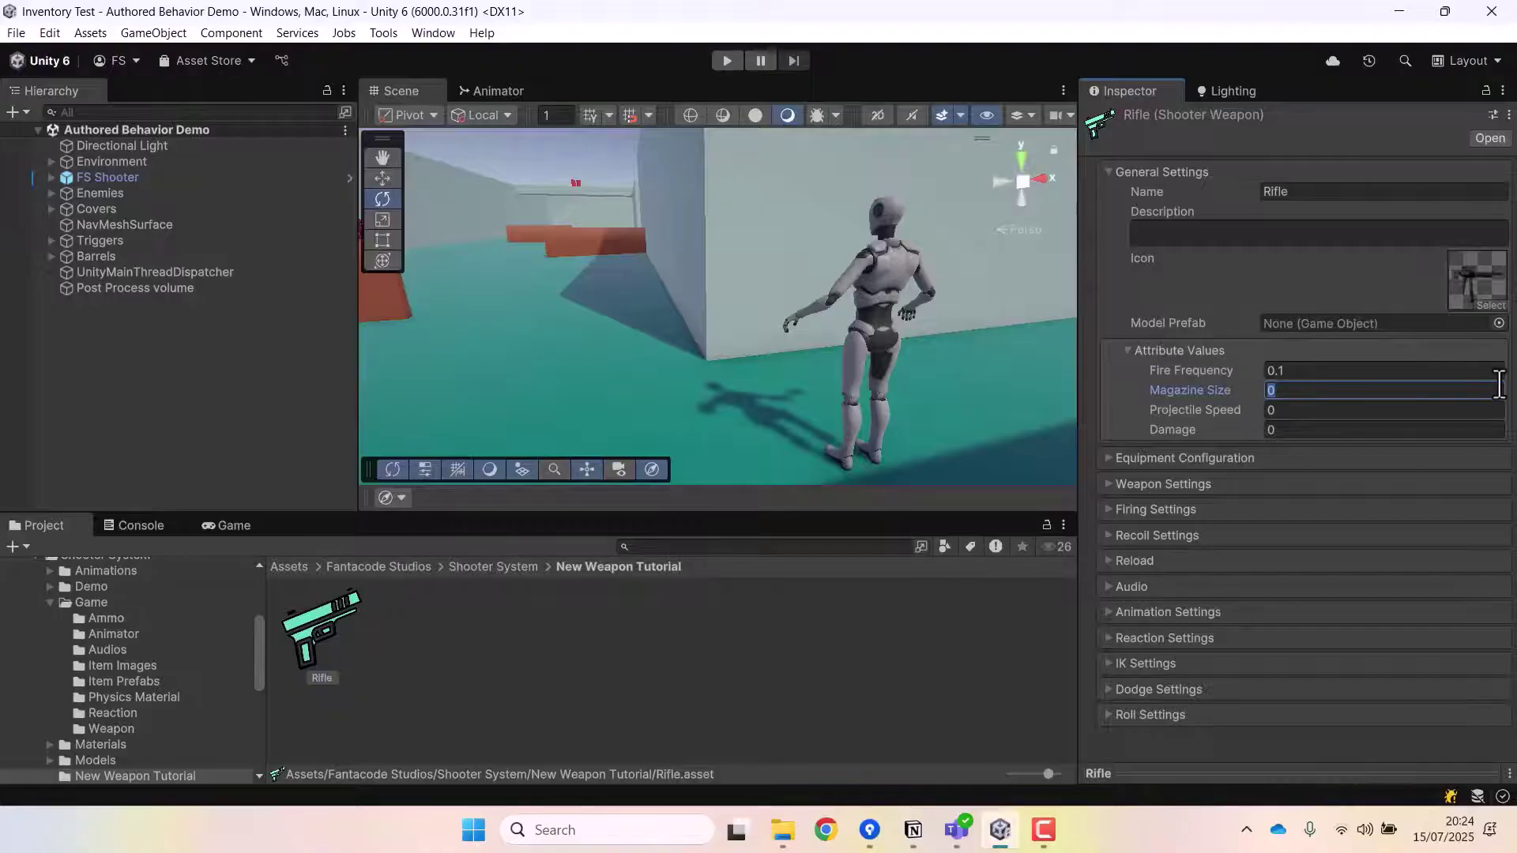
pyautogui.write('30')
pyautogui.click(1310, 410)
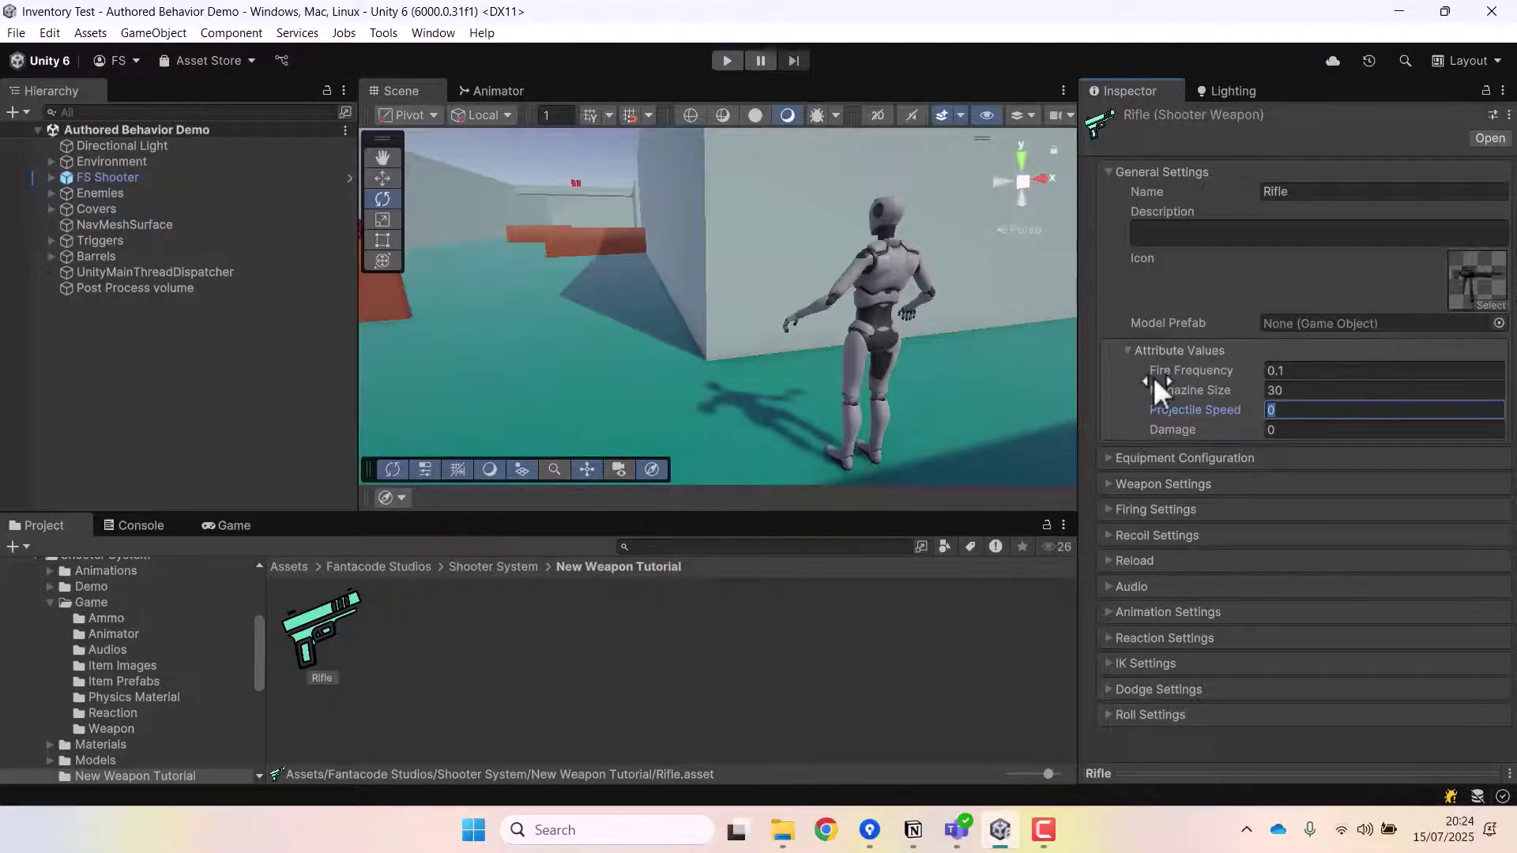
pyautogui.write('1000')
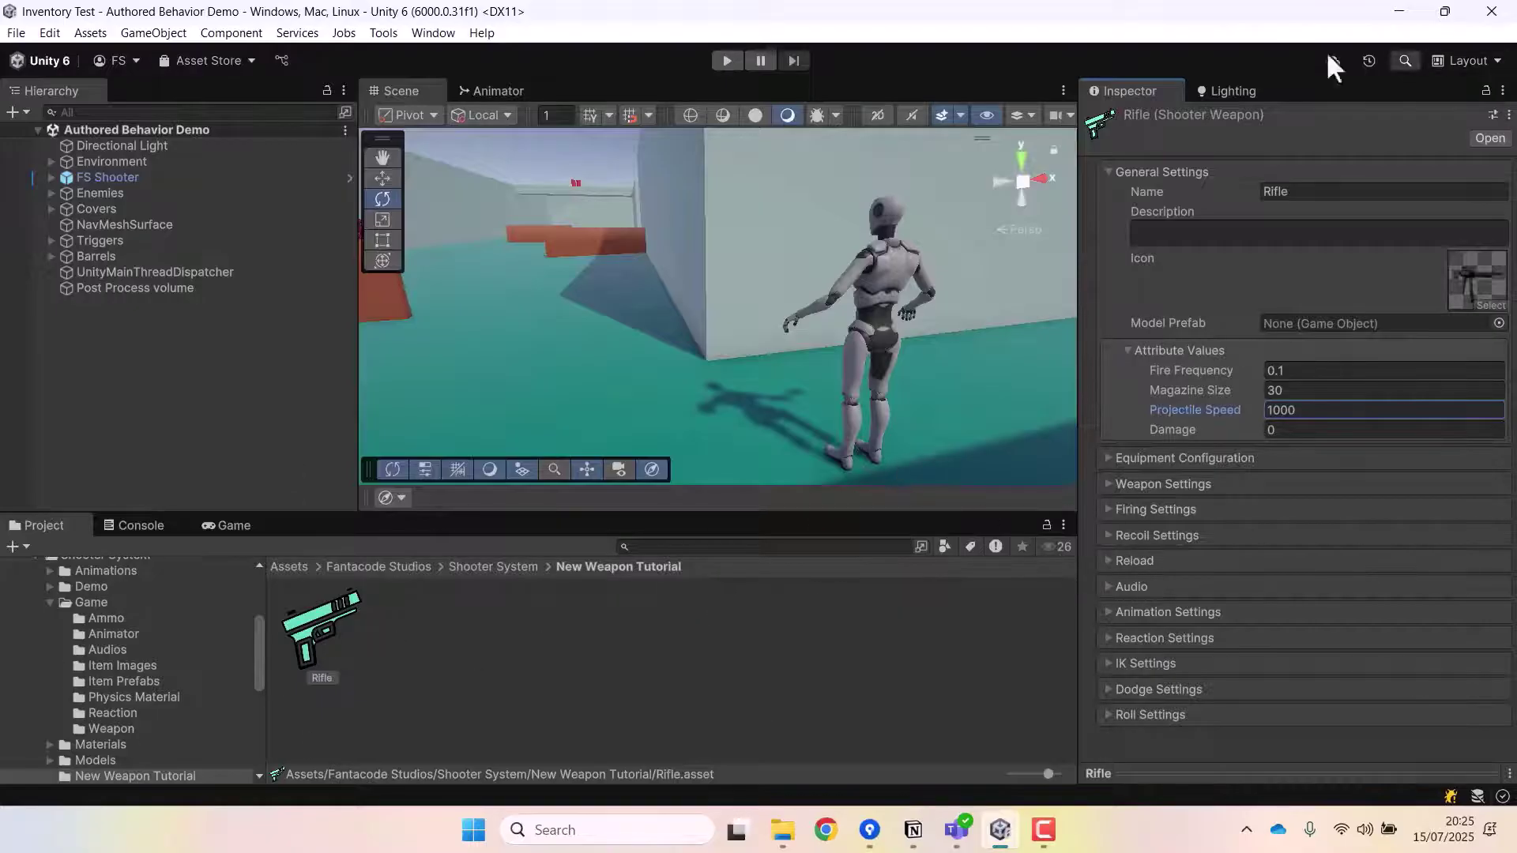
# Examine the attribute values of the M4 16 and Pistol assets in the Game/Weapon folder for comparison
pyautogui.click(493, 567)
pyautogui.doubleClick(514, 632)
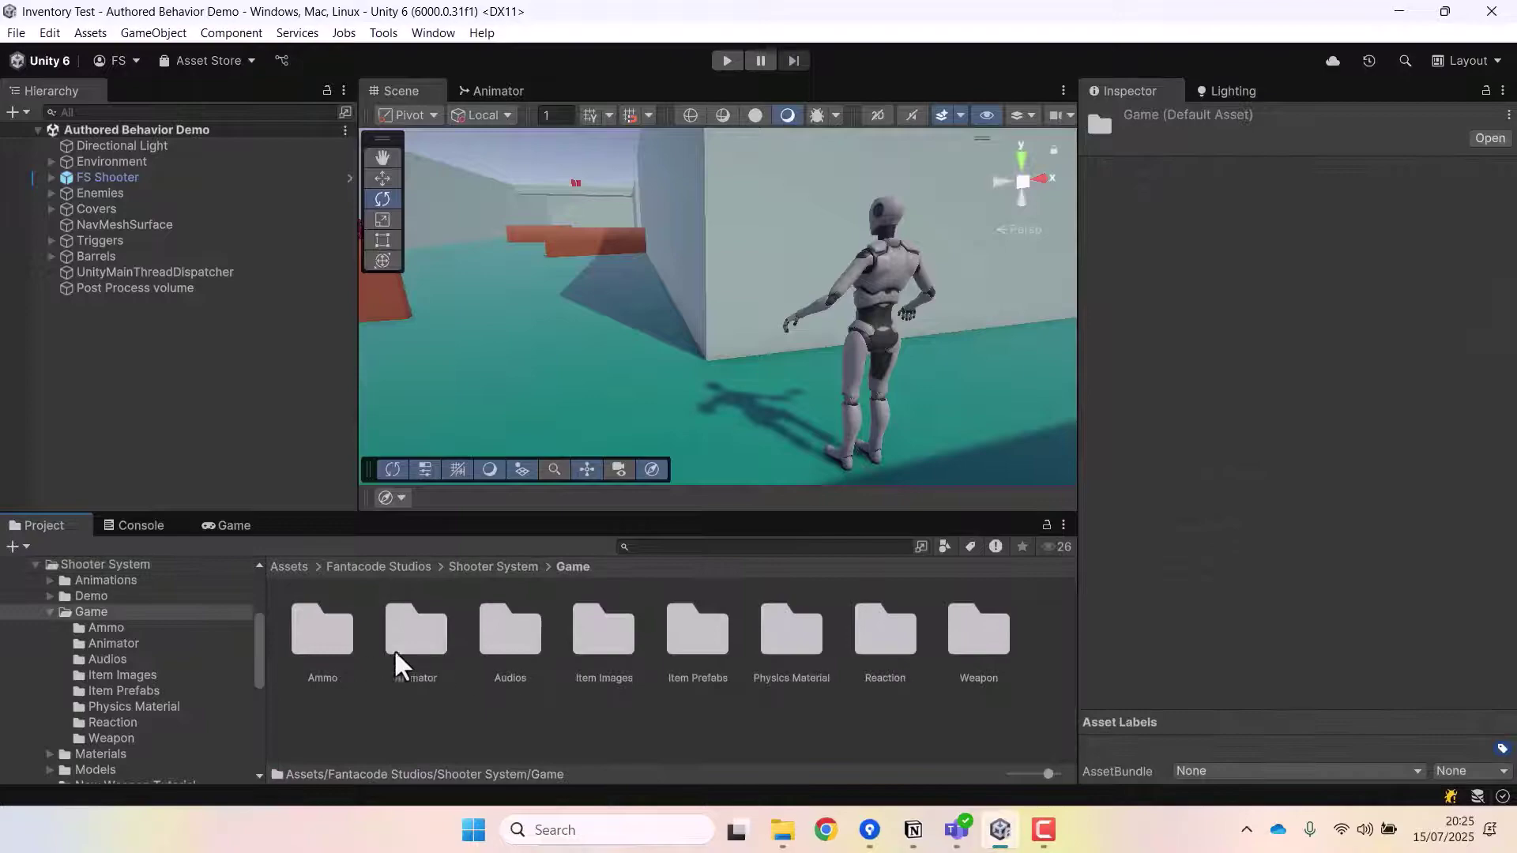
pyautogui.doubleClick(979, 632)
pyautogui.click(572, 626)
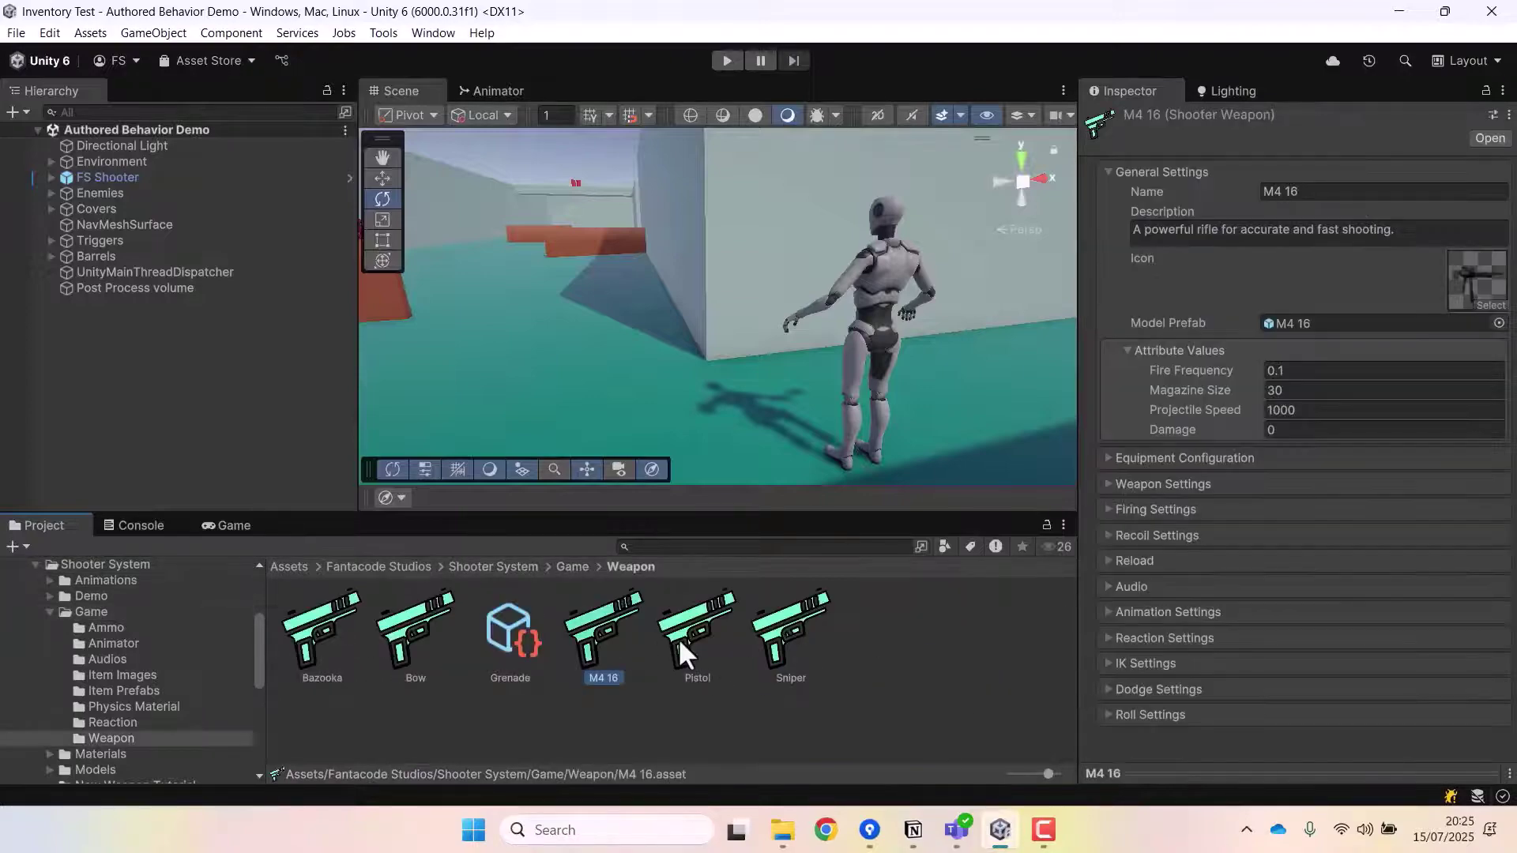
pyautogui.click(685, 634)
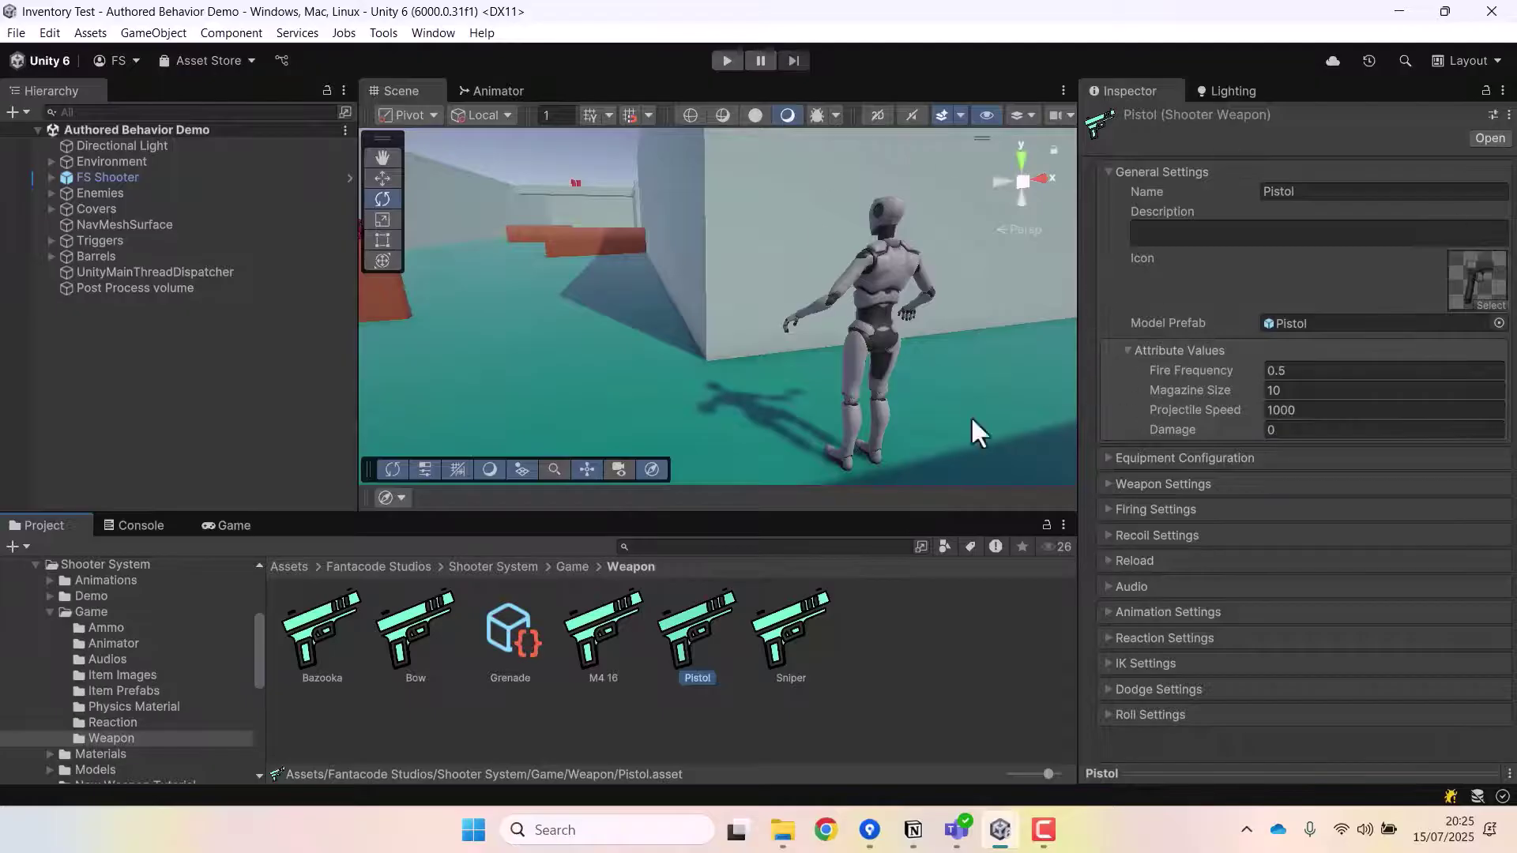
# Return to the Rifle asset in New Weapon Tutorial and set its equipment slot to ranged weapon
pyautogui.click(496, 566)
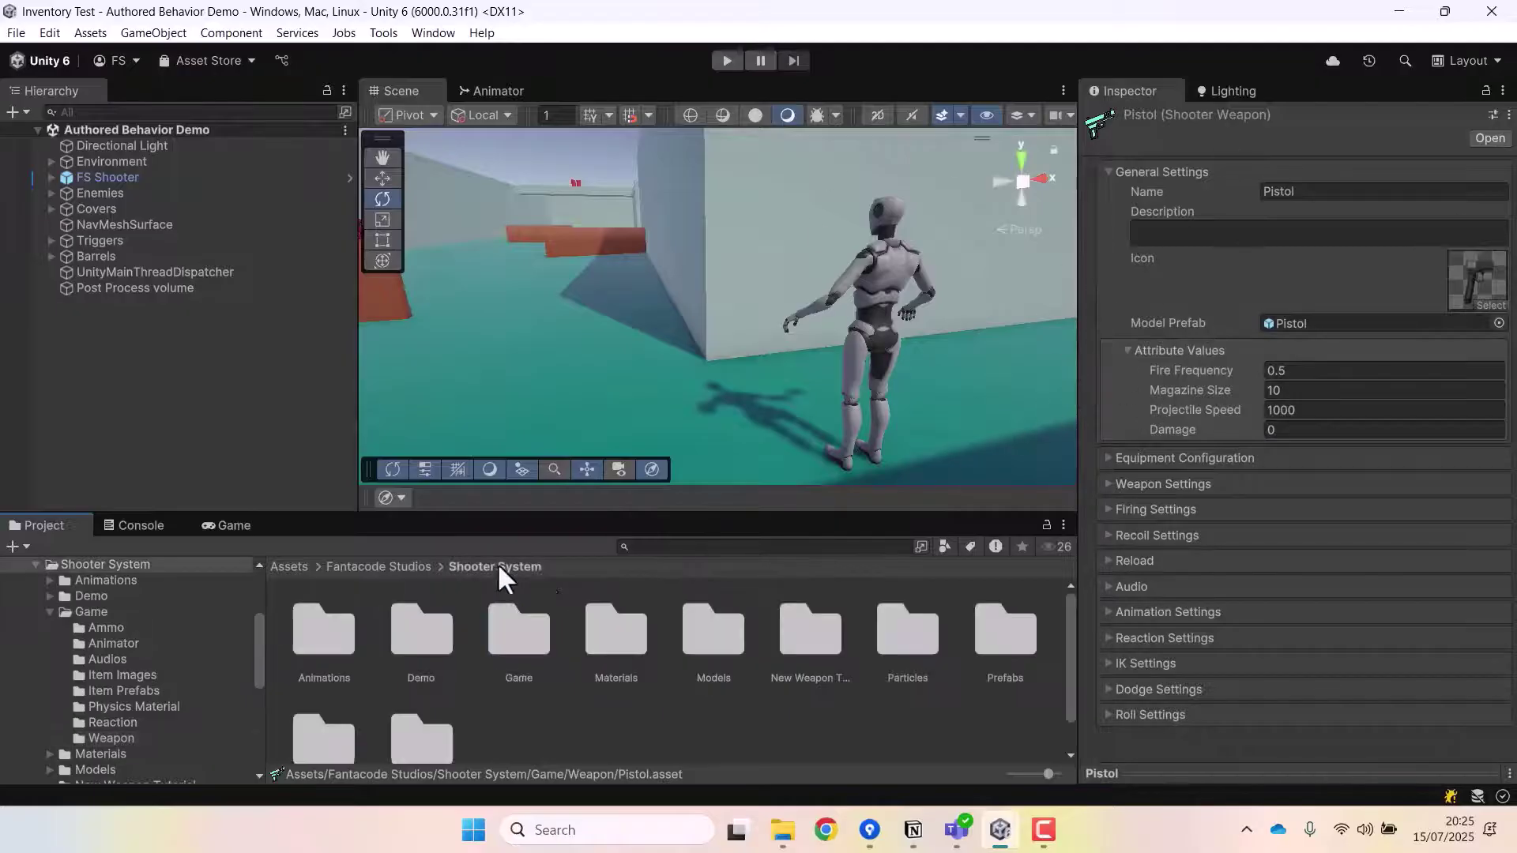
pyautogui.click(826, 634)
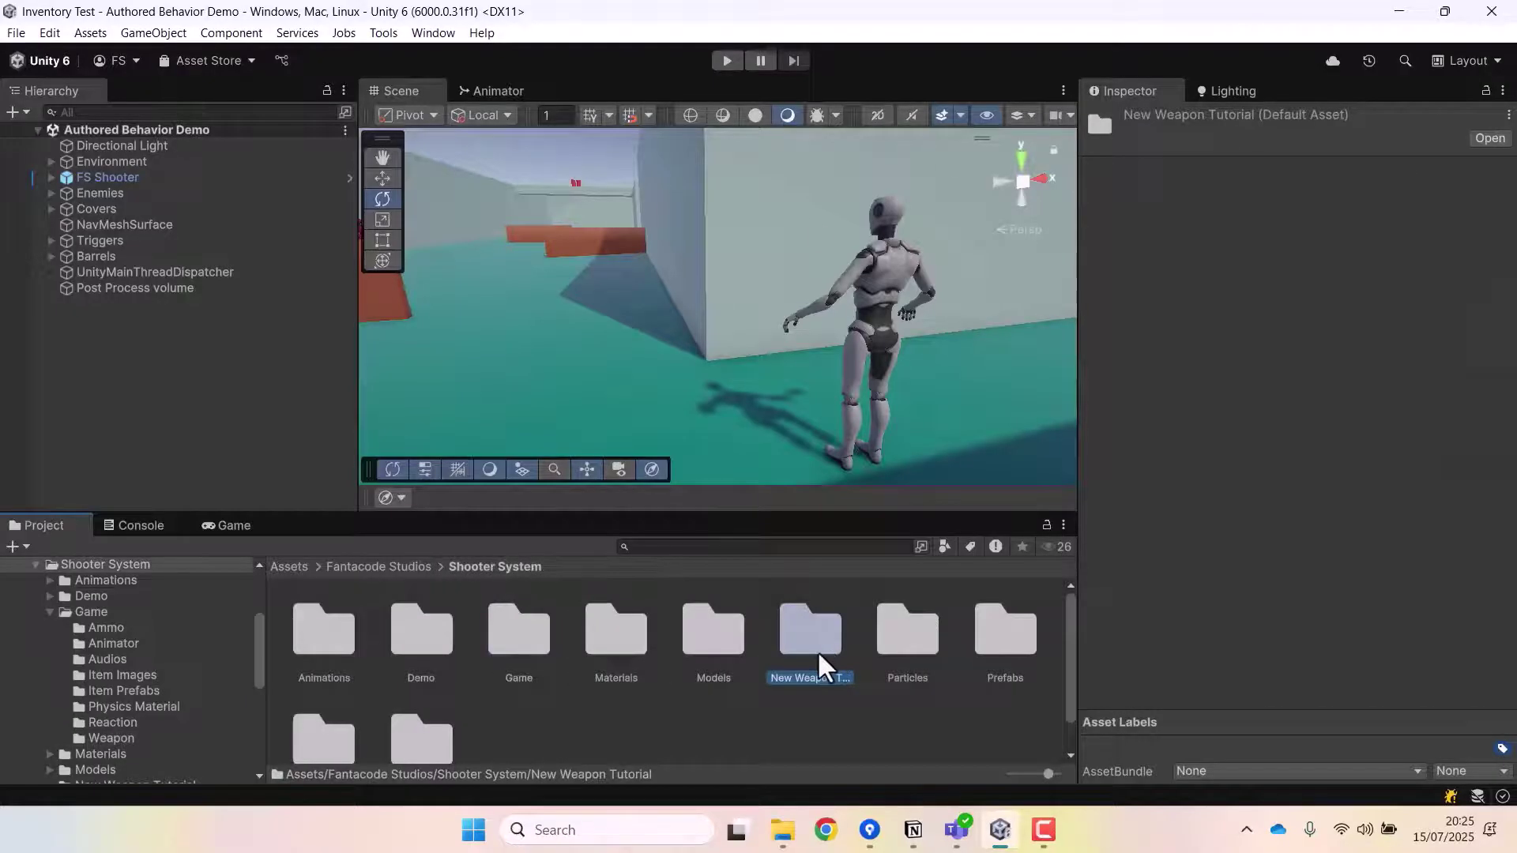
pyautogui.doubleClick(816, 651)
pyautogui.click(326, 644)
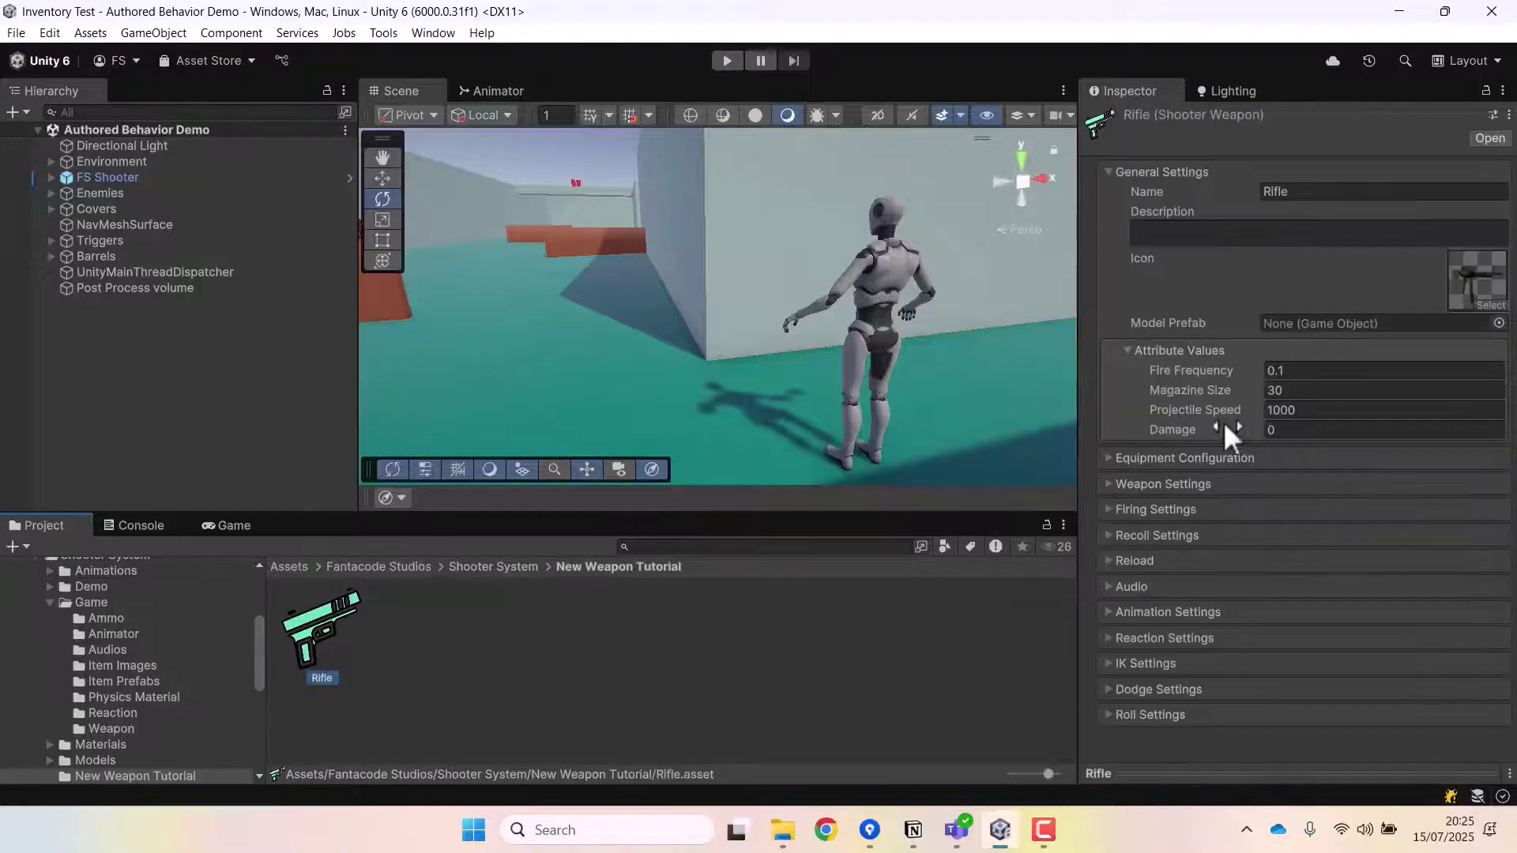
pyautogui.click(1174, 458)
pyautogui.scroll(-3, 1249, 442)
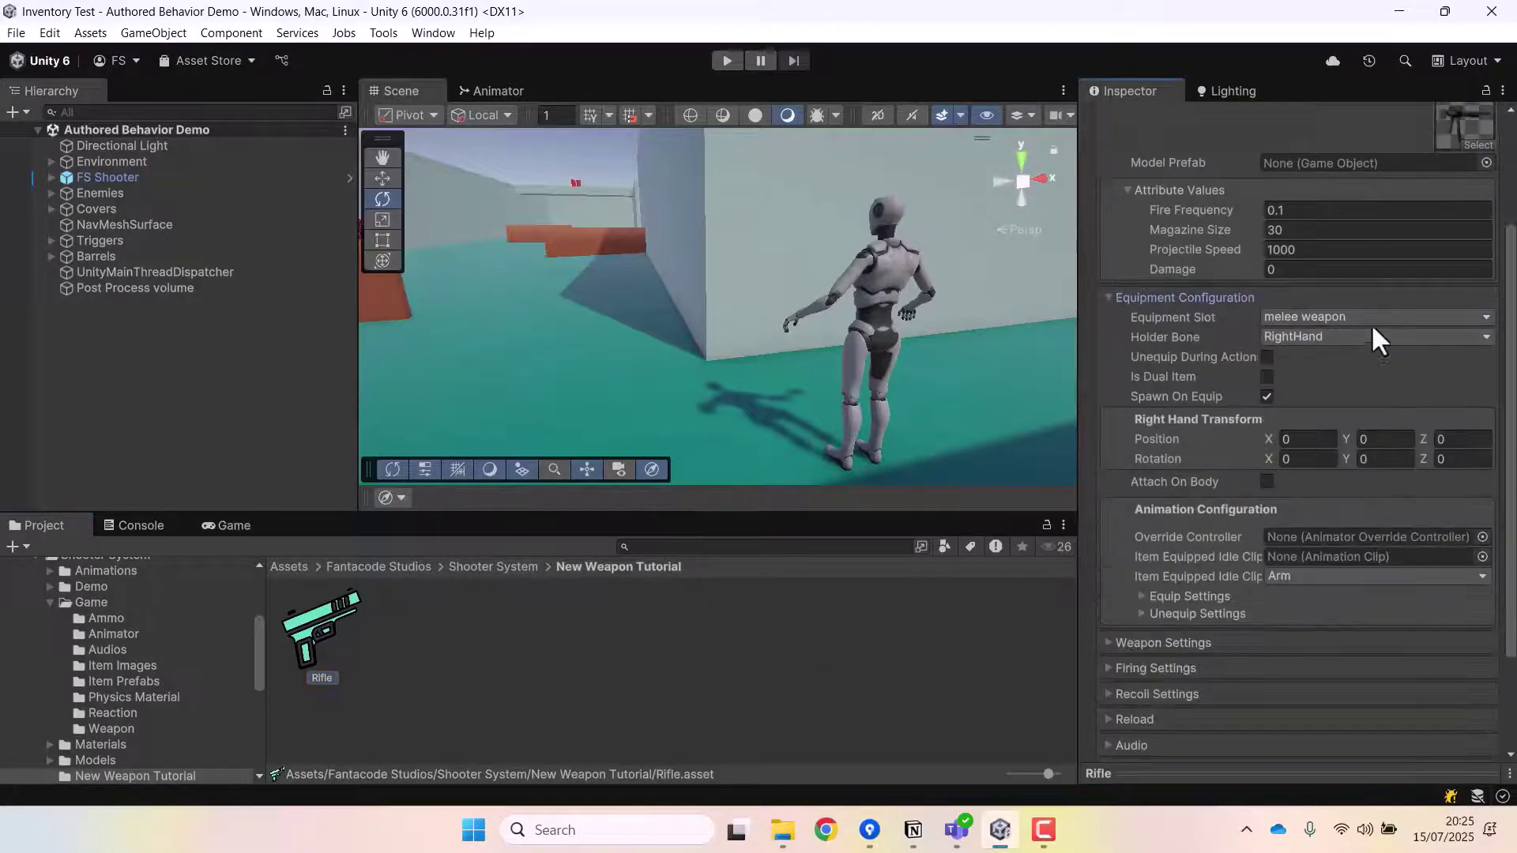
pyautogui.click(1328, 316)
pyautogui.click(1327, 400)
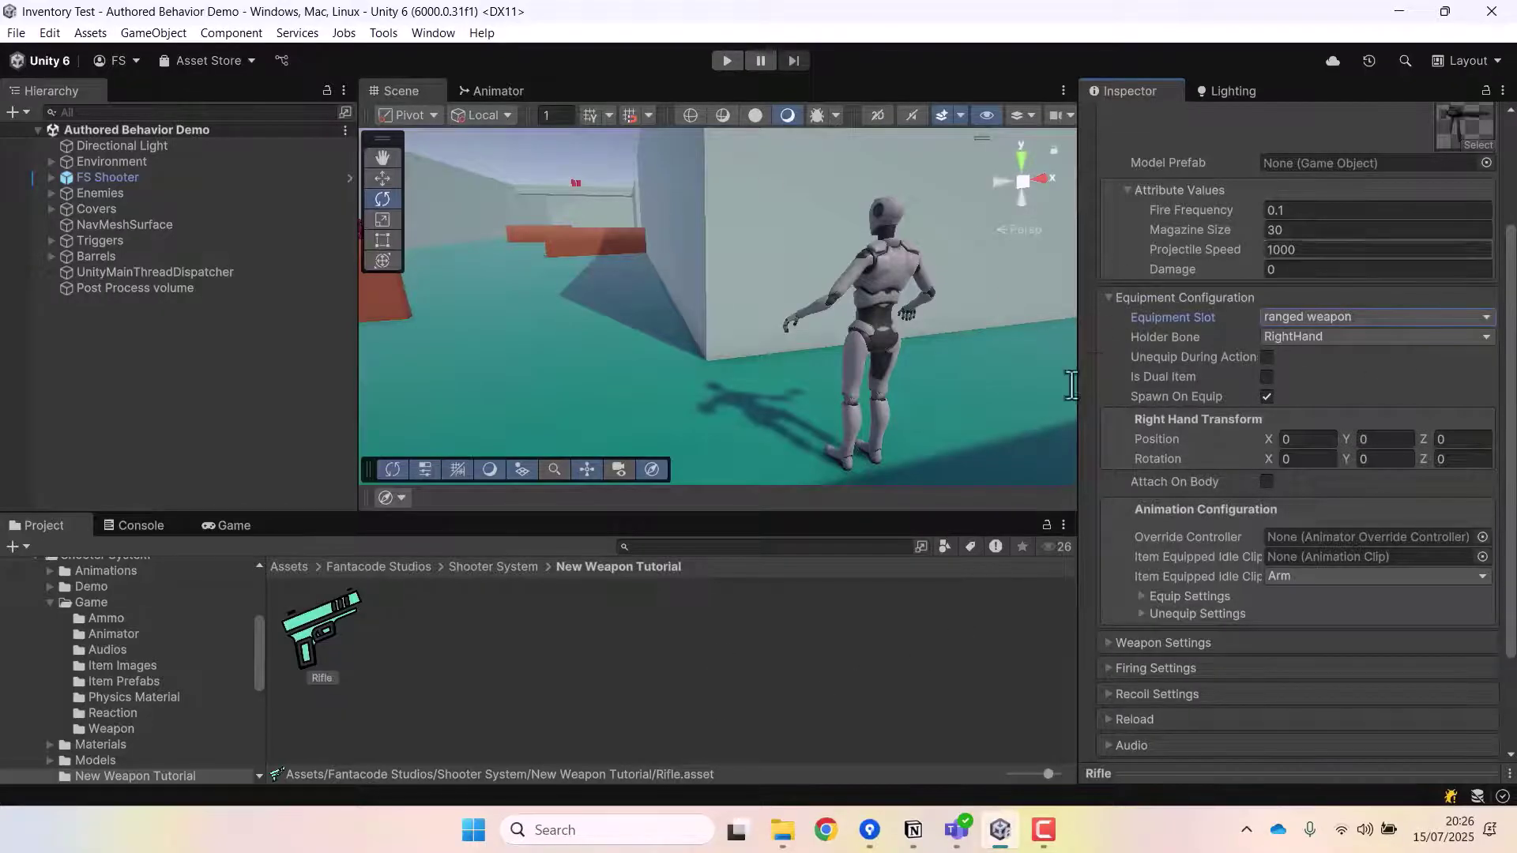
# Widen the Rifle's settings area and enable Unequip During Actions in its equipment configuration
pyautogui.moveTo(1071, 384); pyautogui.dragTo(1055, 359)
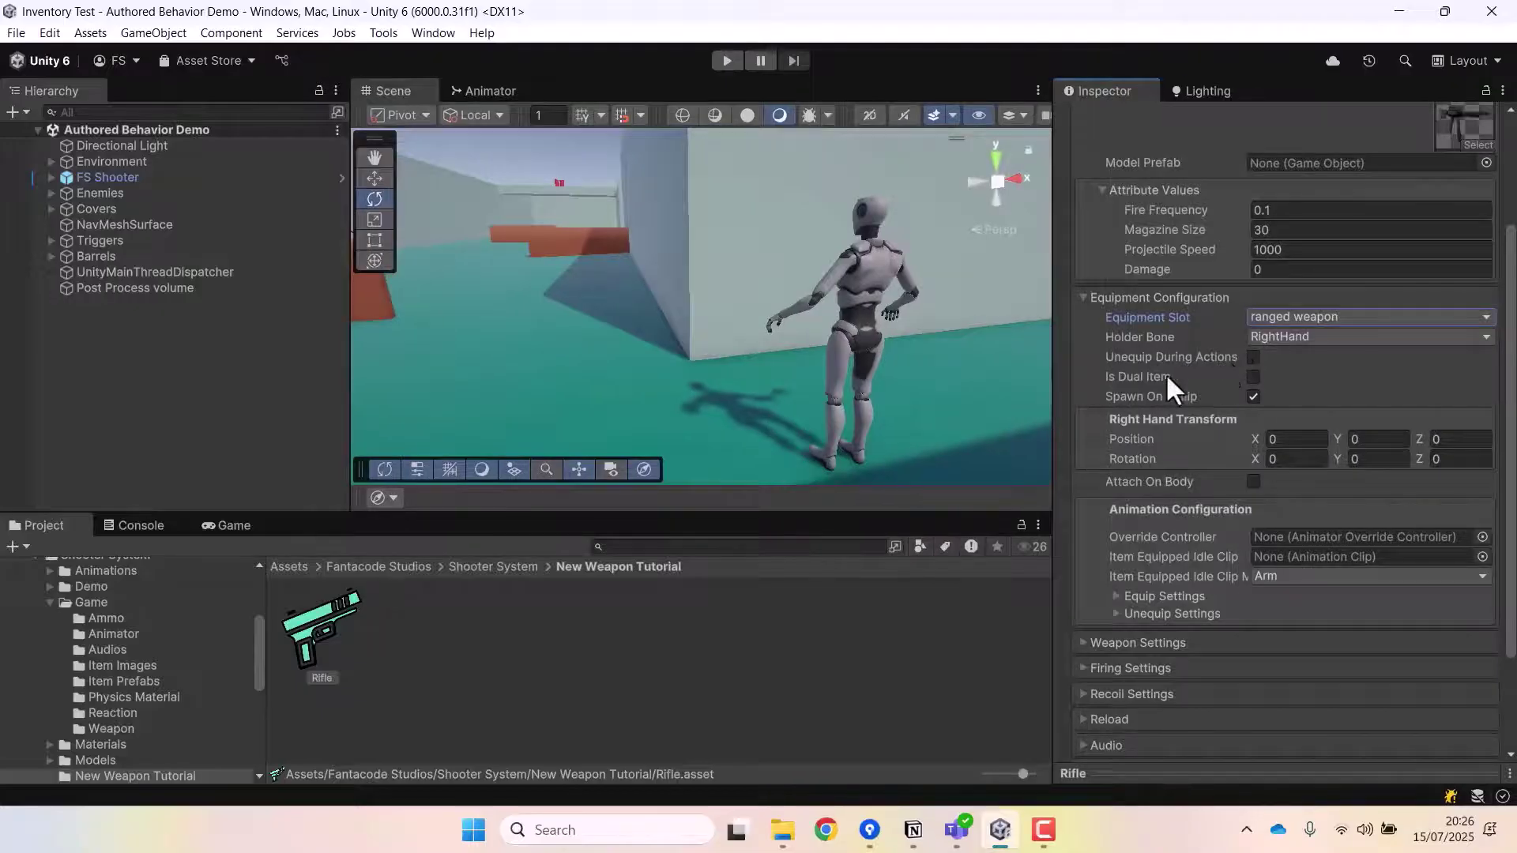
pyautogui.click(1254, 357)
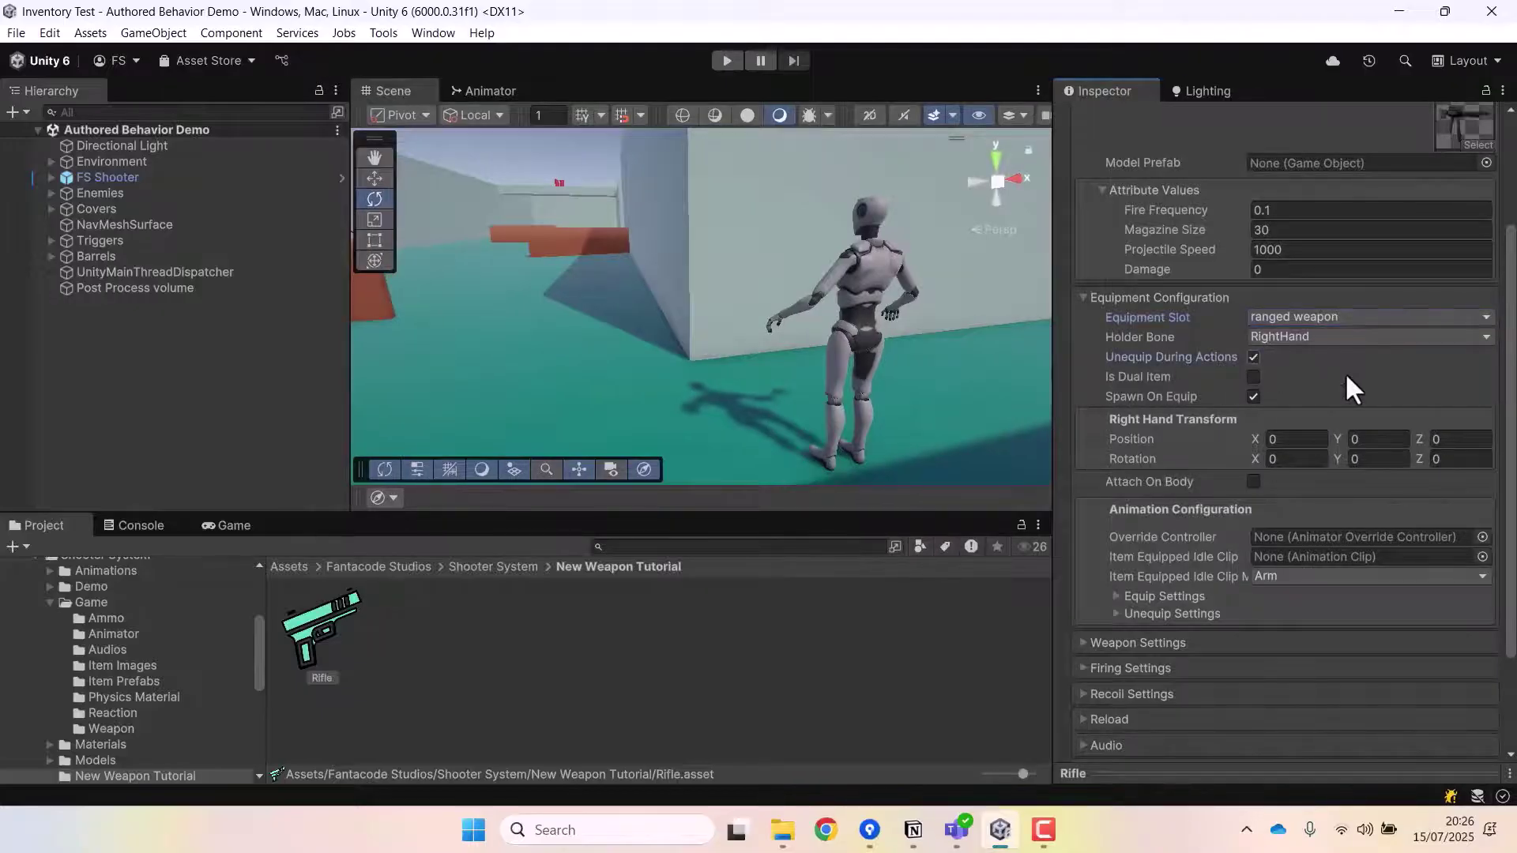
pyautogui.moveTo(1163, 358)
# Assign the Rifle Idle animation as the Rifle's Item Equipped Idle Clip
pyautogui.scroll(-2, 1397, 348)
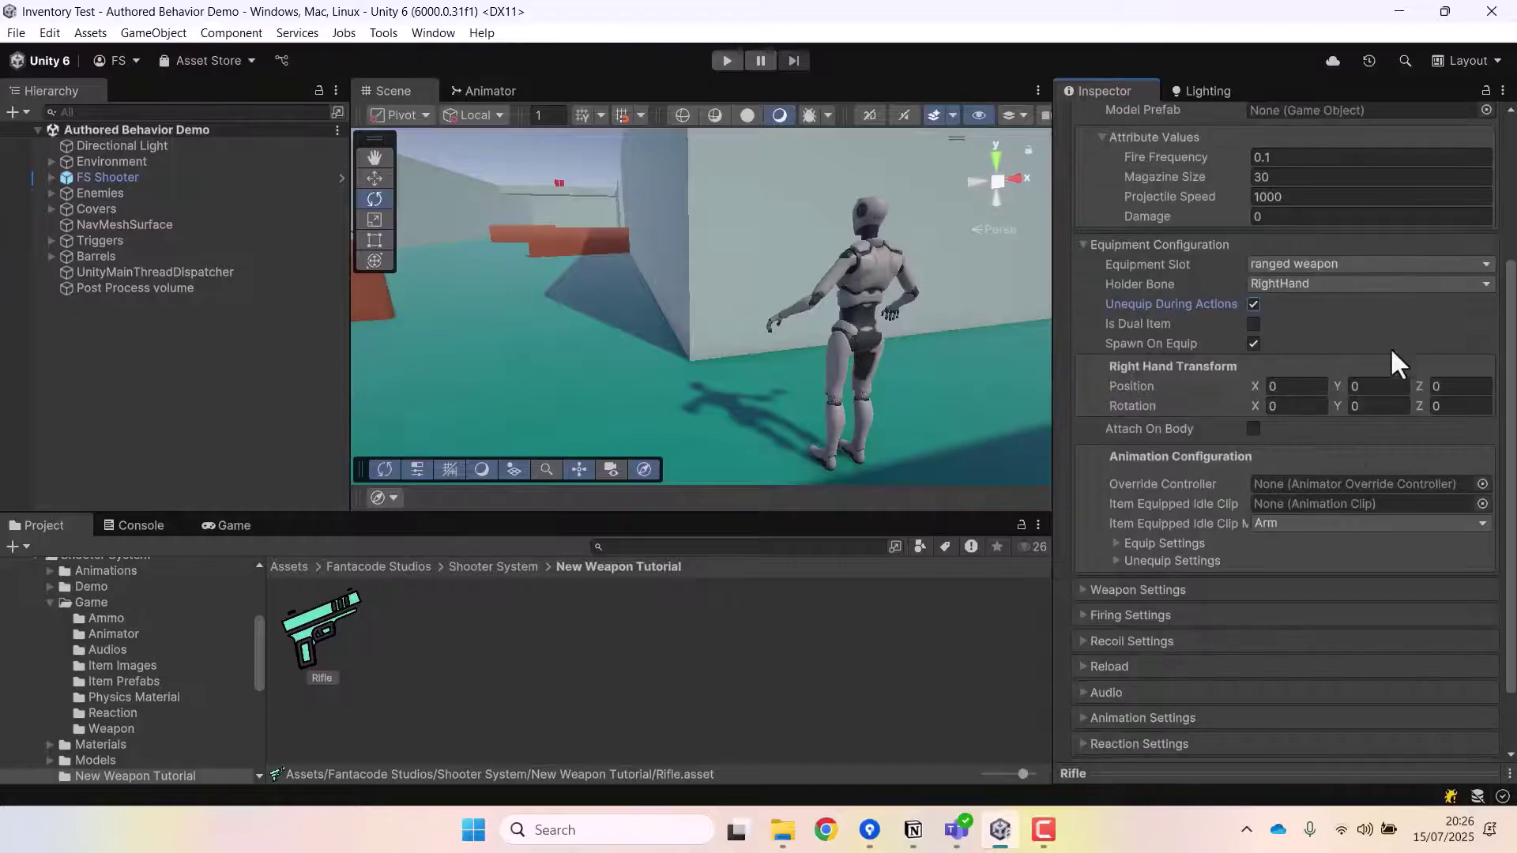
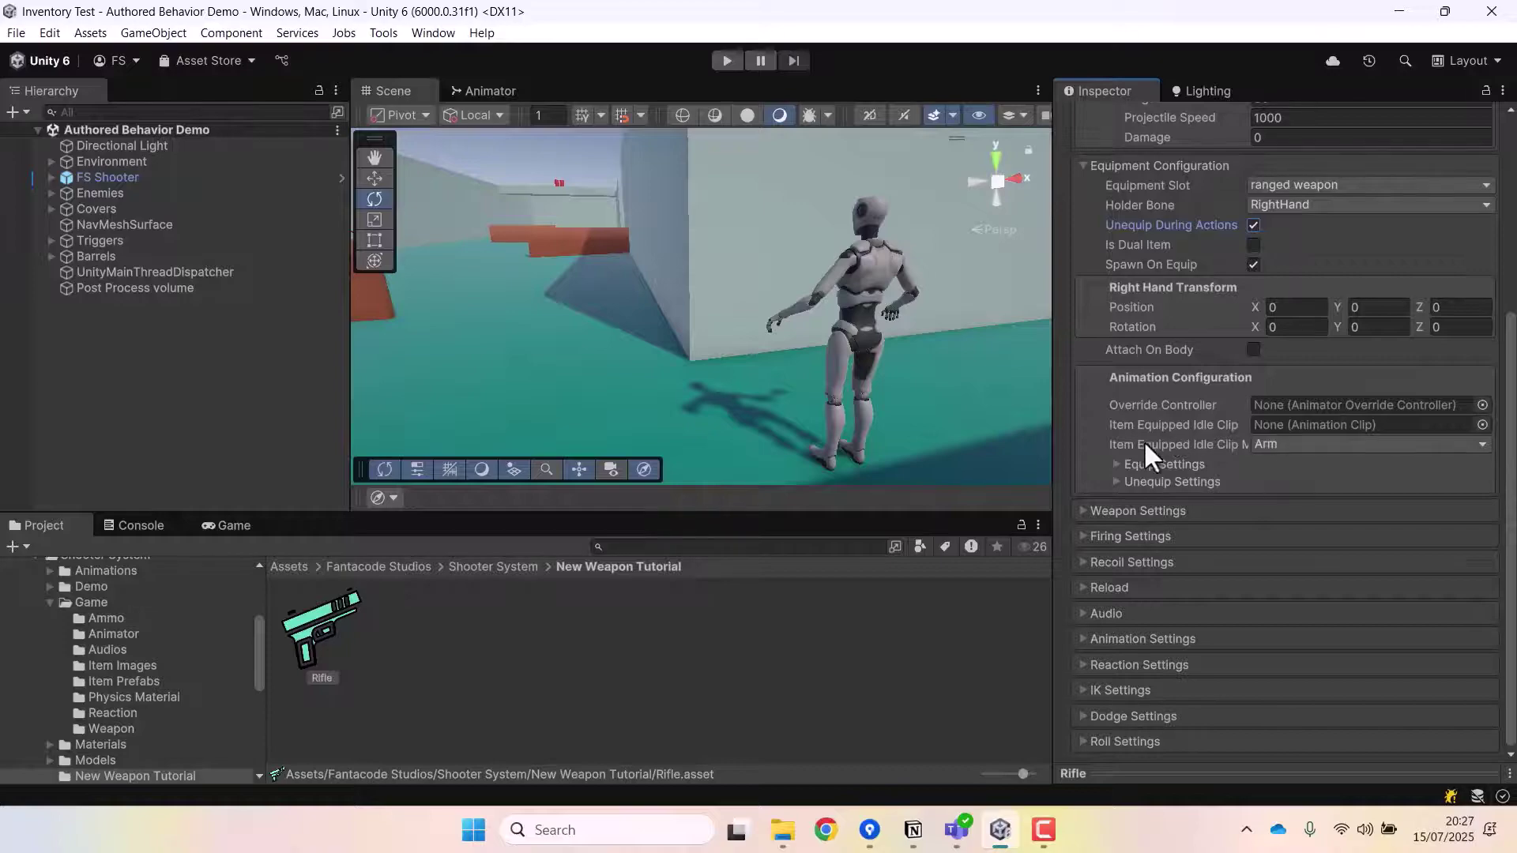
pyautogui.click(1482, 424)
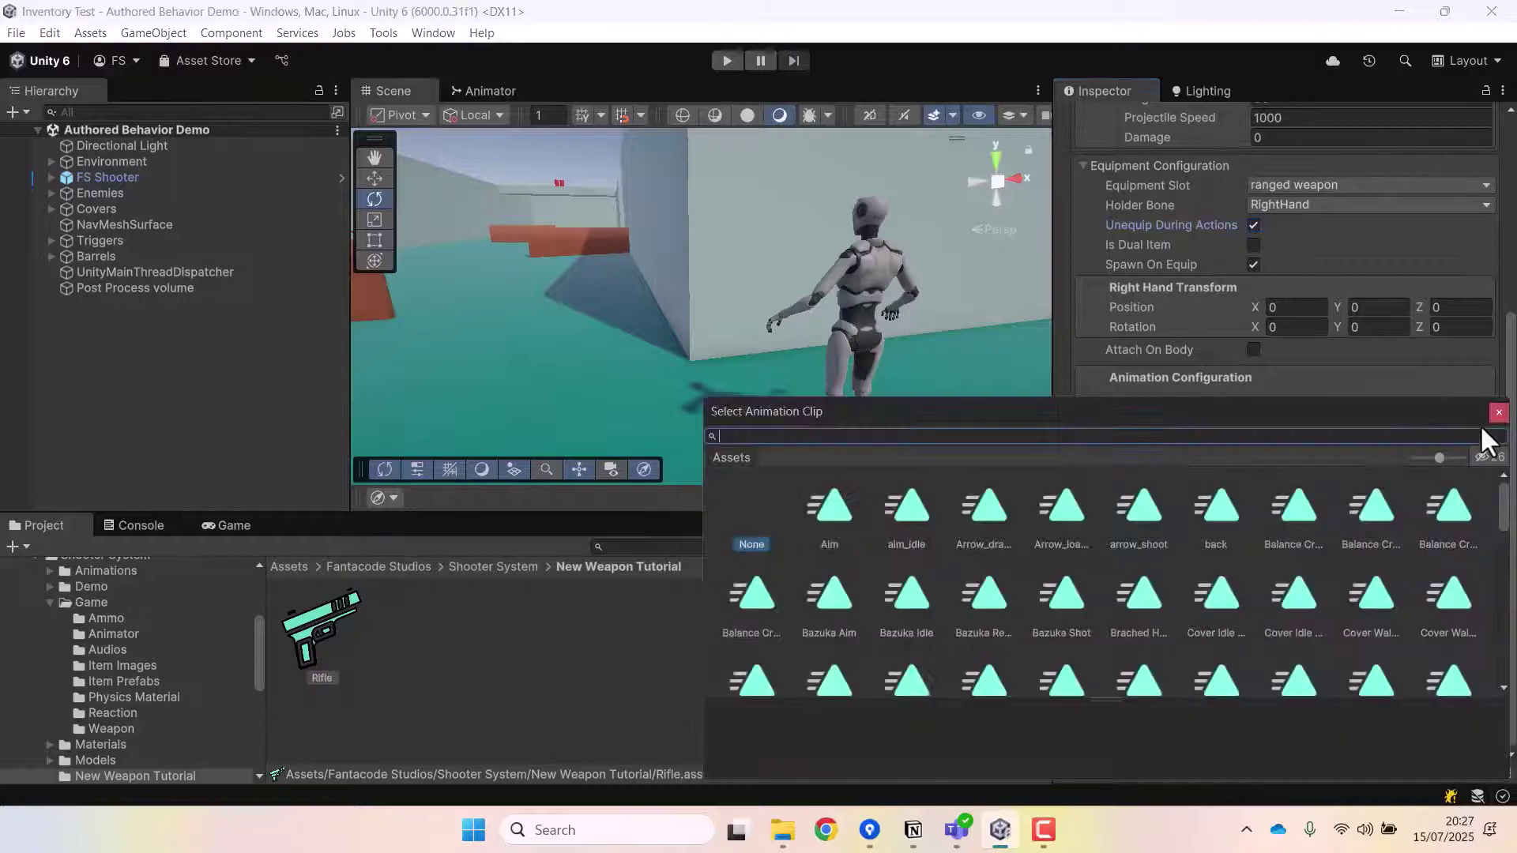
pyautogui.write('rifle idle')
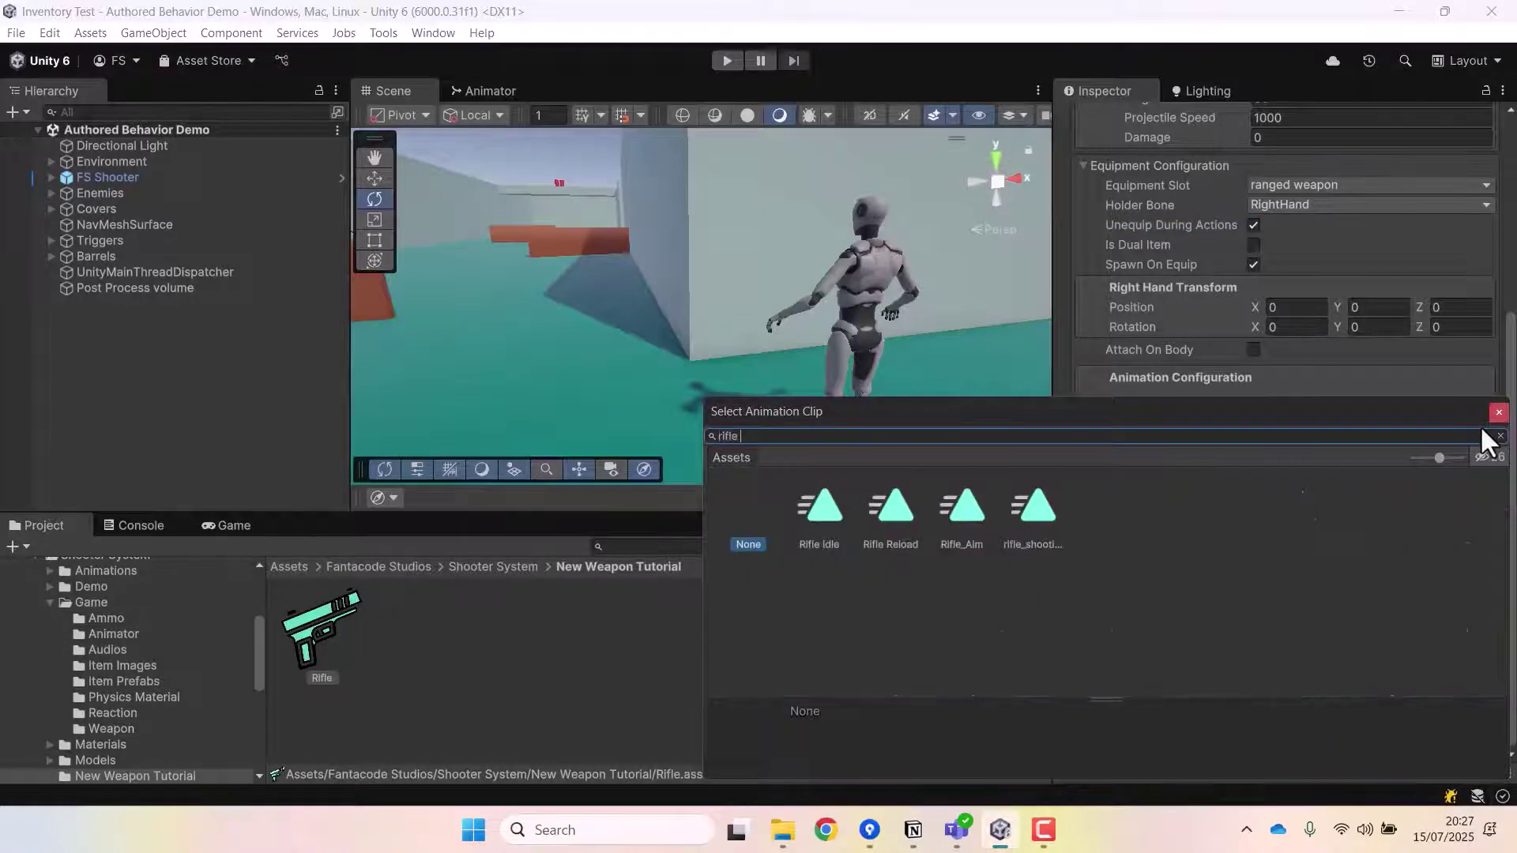
pyautogui.doubleClick(817, 513)
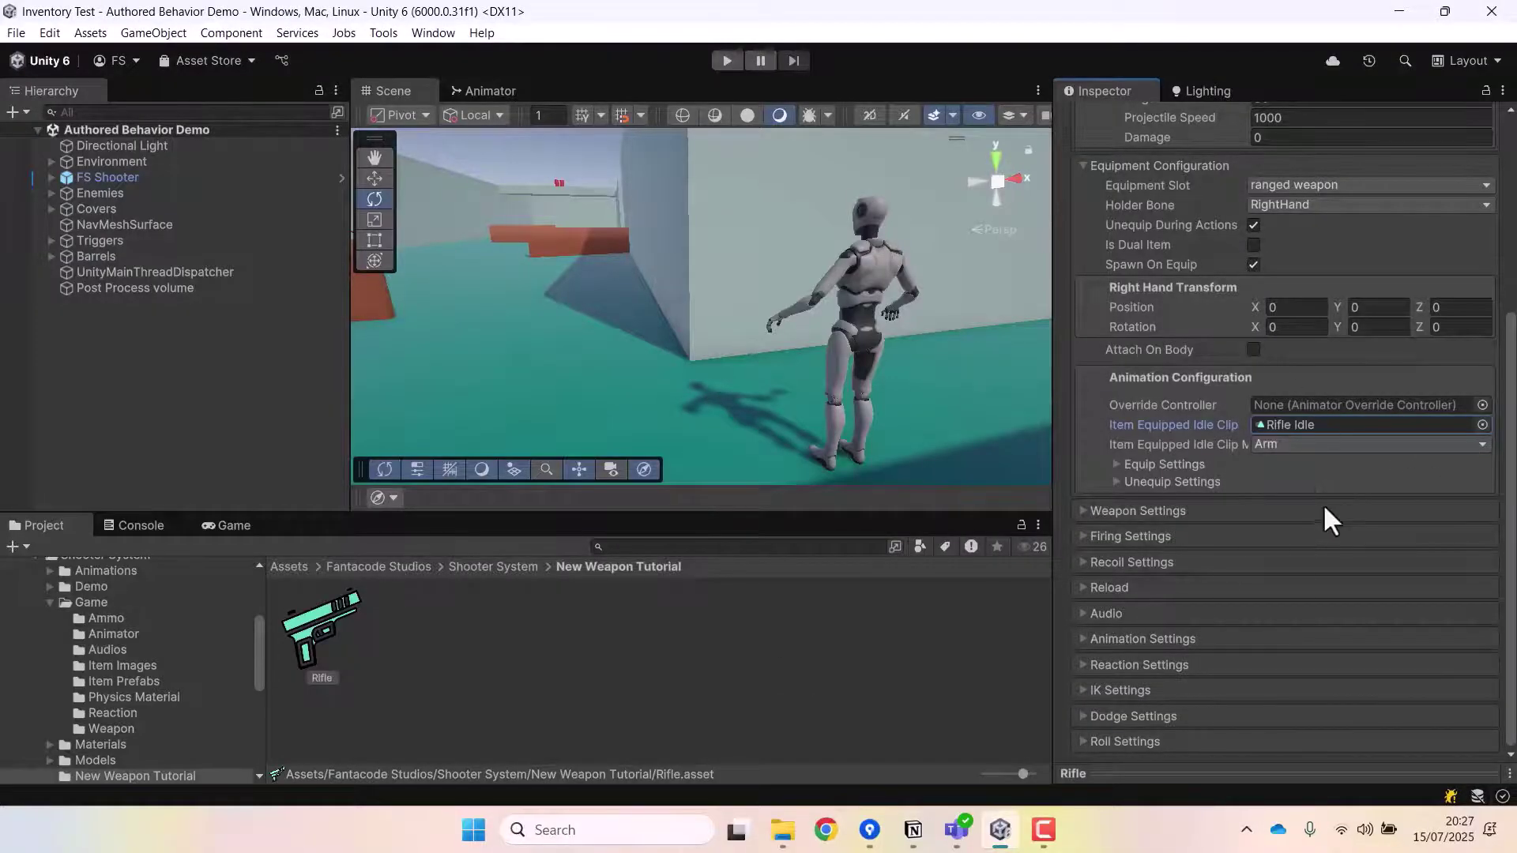
# Assign the Rifle_Aim animation as the Aim Clip in the Rifle's animation settings
pyautogui.click(1130, 638)
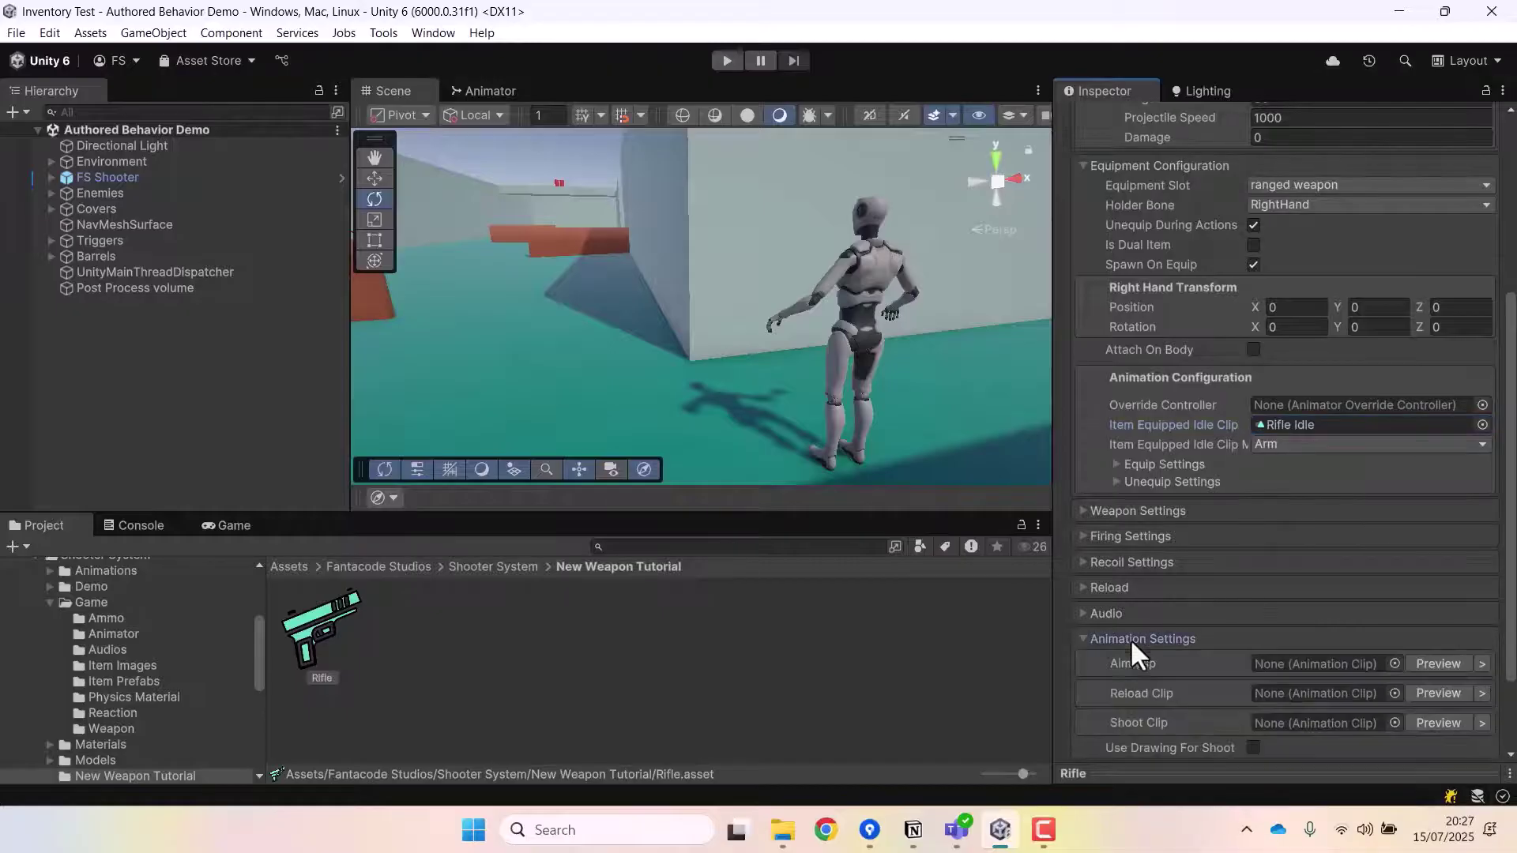
pyautogui.scroll(-2, 1201, 610)
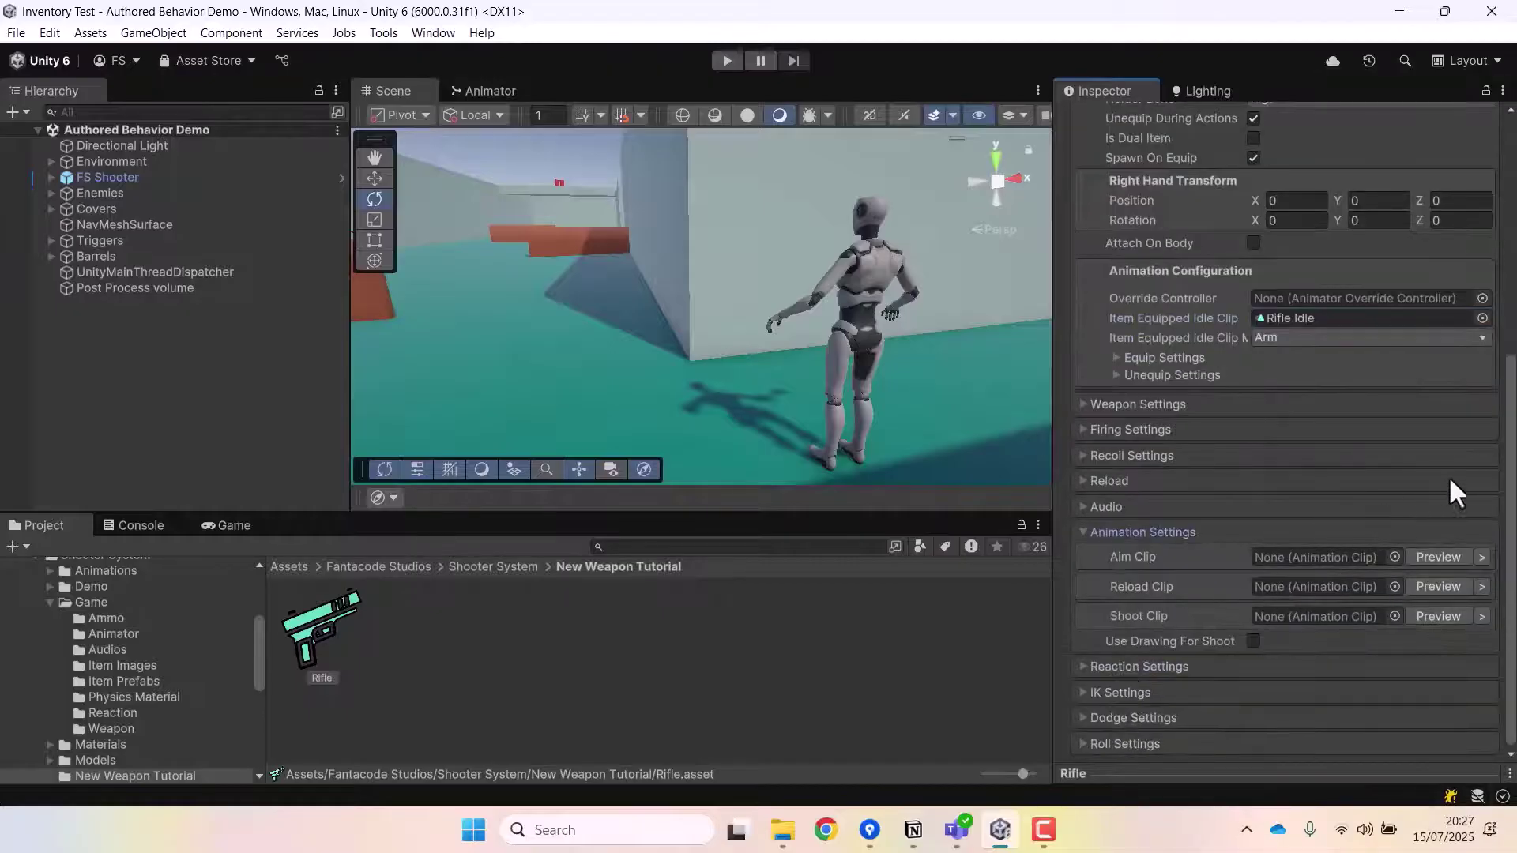
pyautogui.scroll(8, 1449, 475)
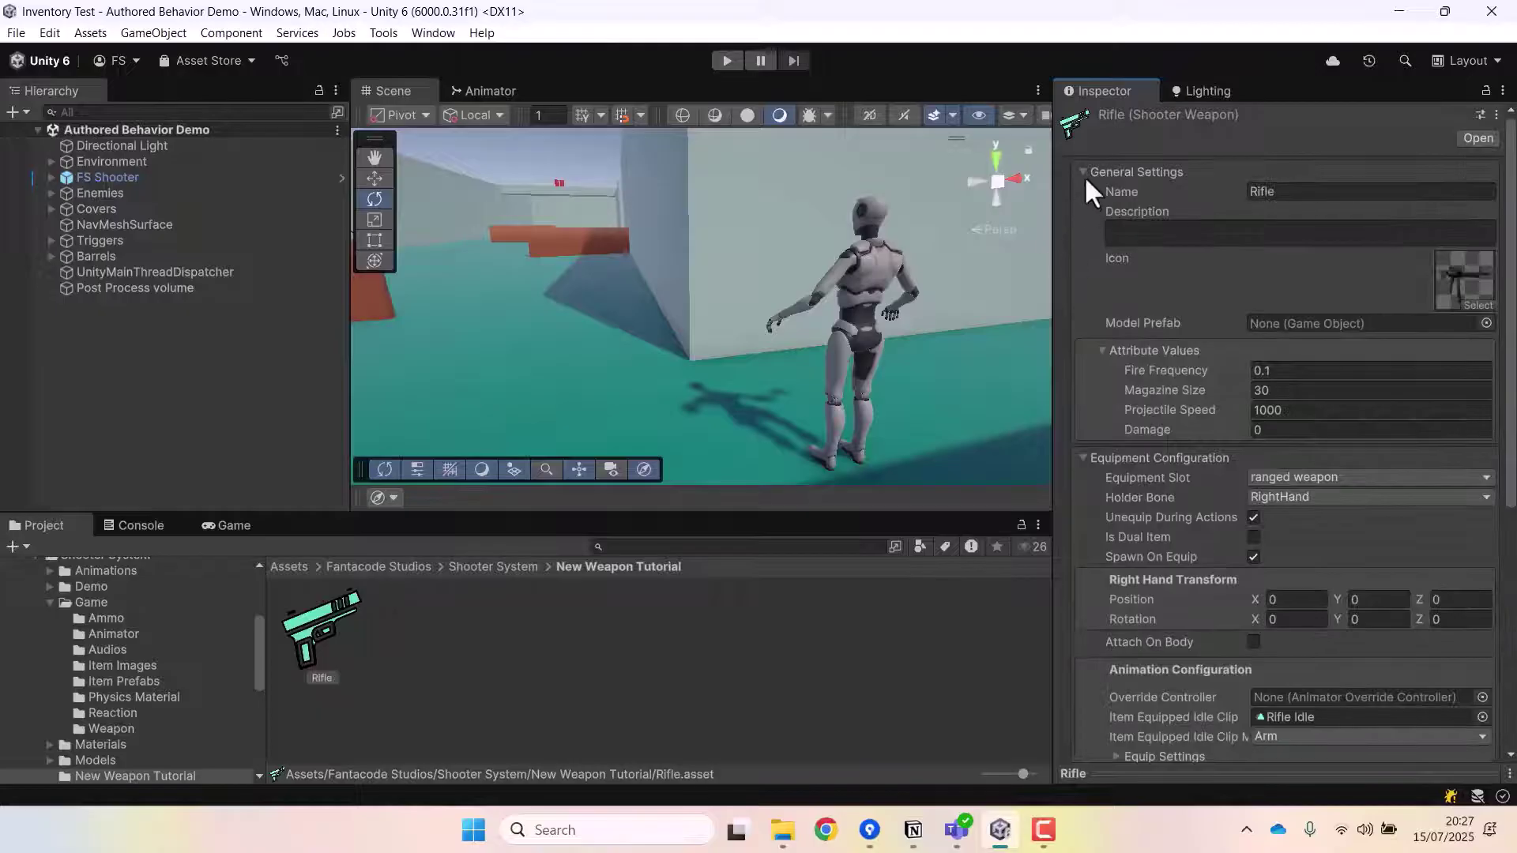
pyautogui.click(1085, 172)
pyautogui.click(1087, 196)
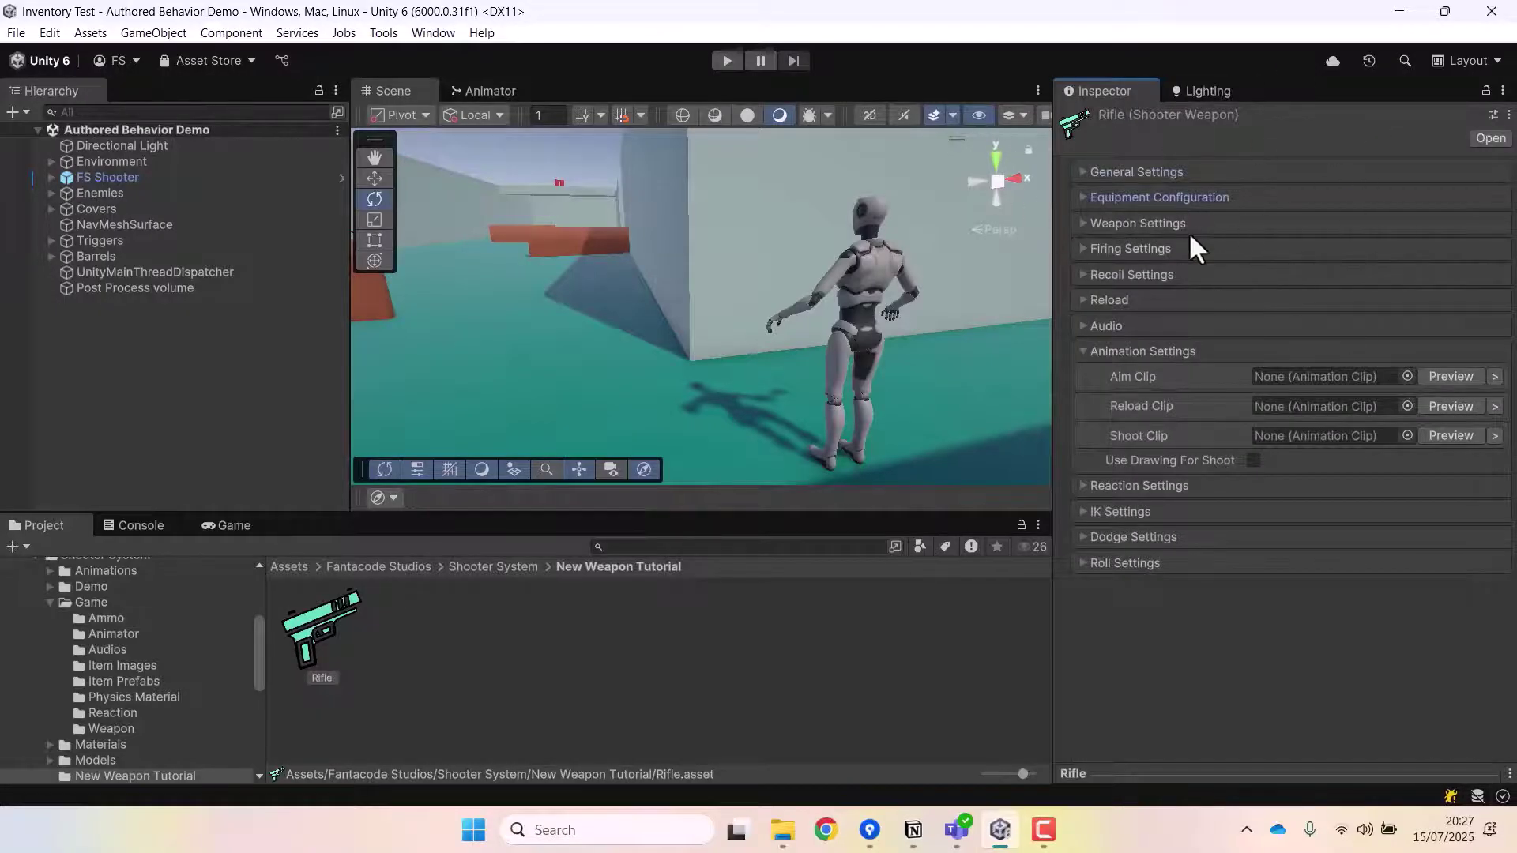
pyautogui.click(1087, 196)
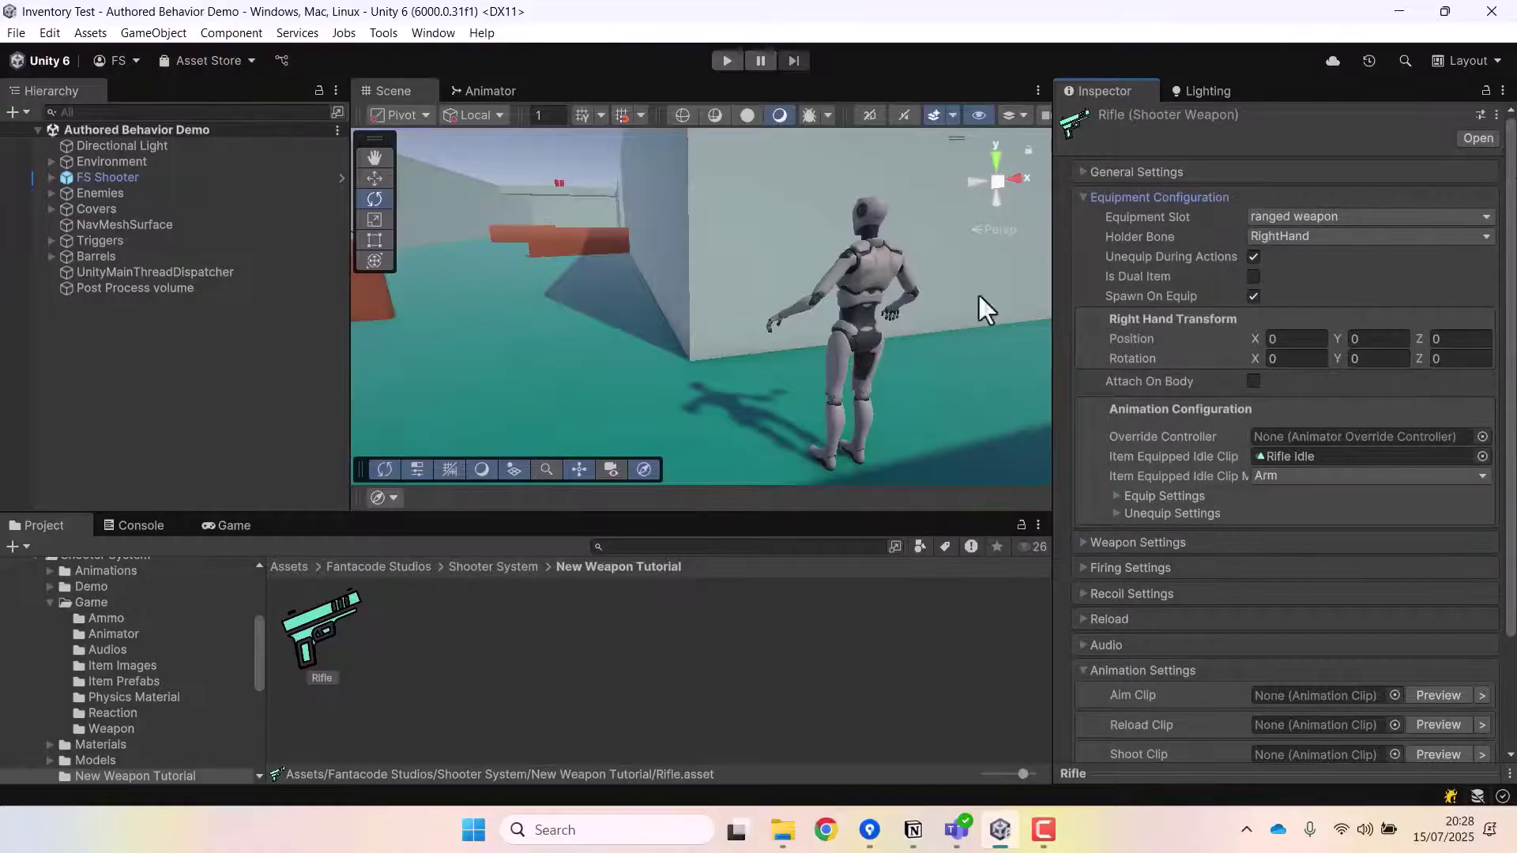
pyautogui.scroll(-3, 1236, 510)
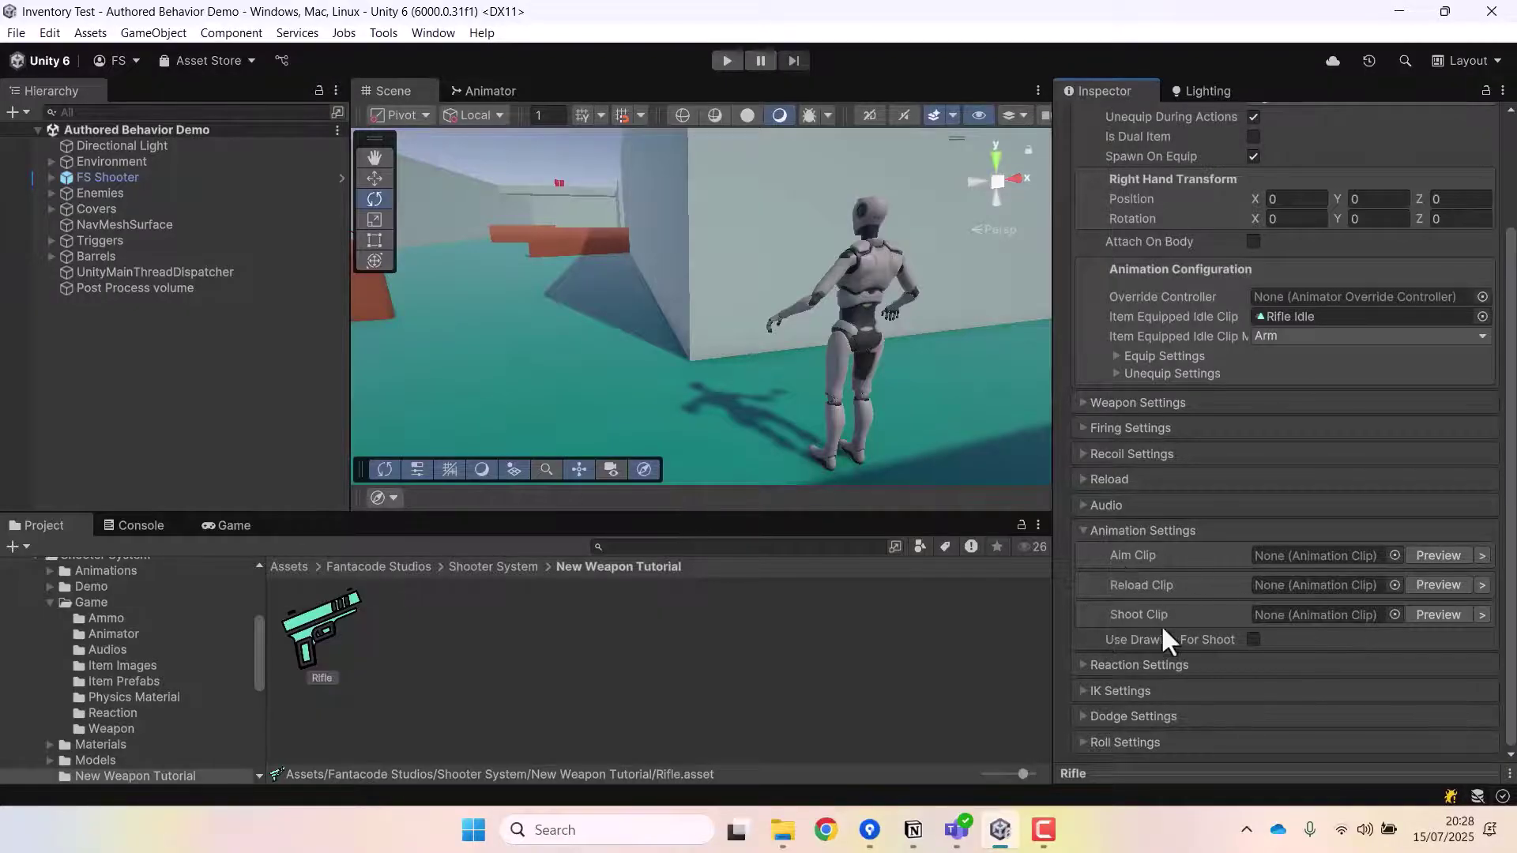
pyautogui.click(1394, 555)
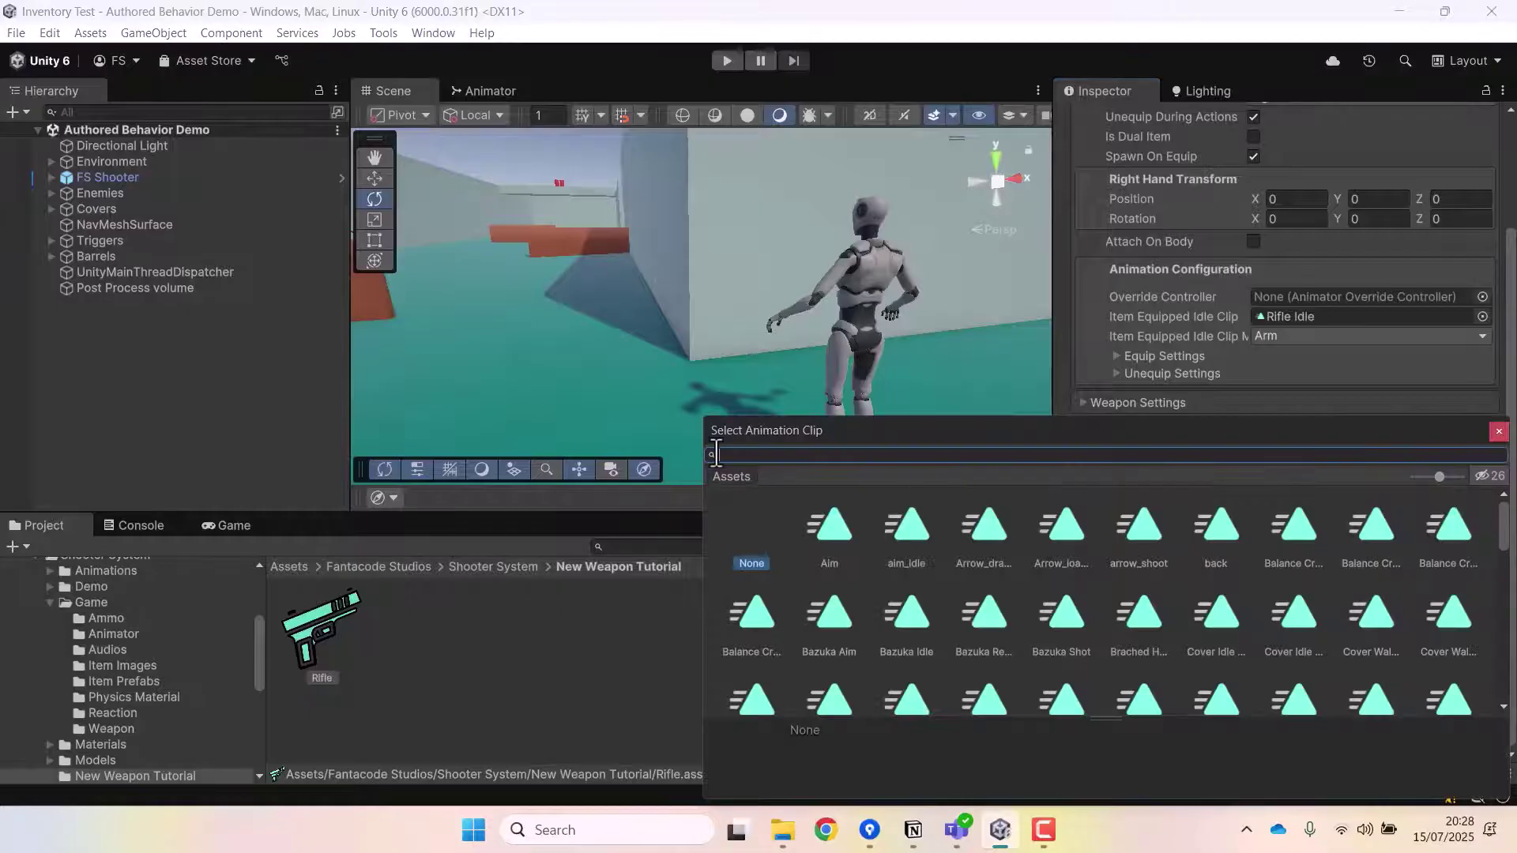
pyautogui.write('rifle ai')
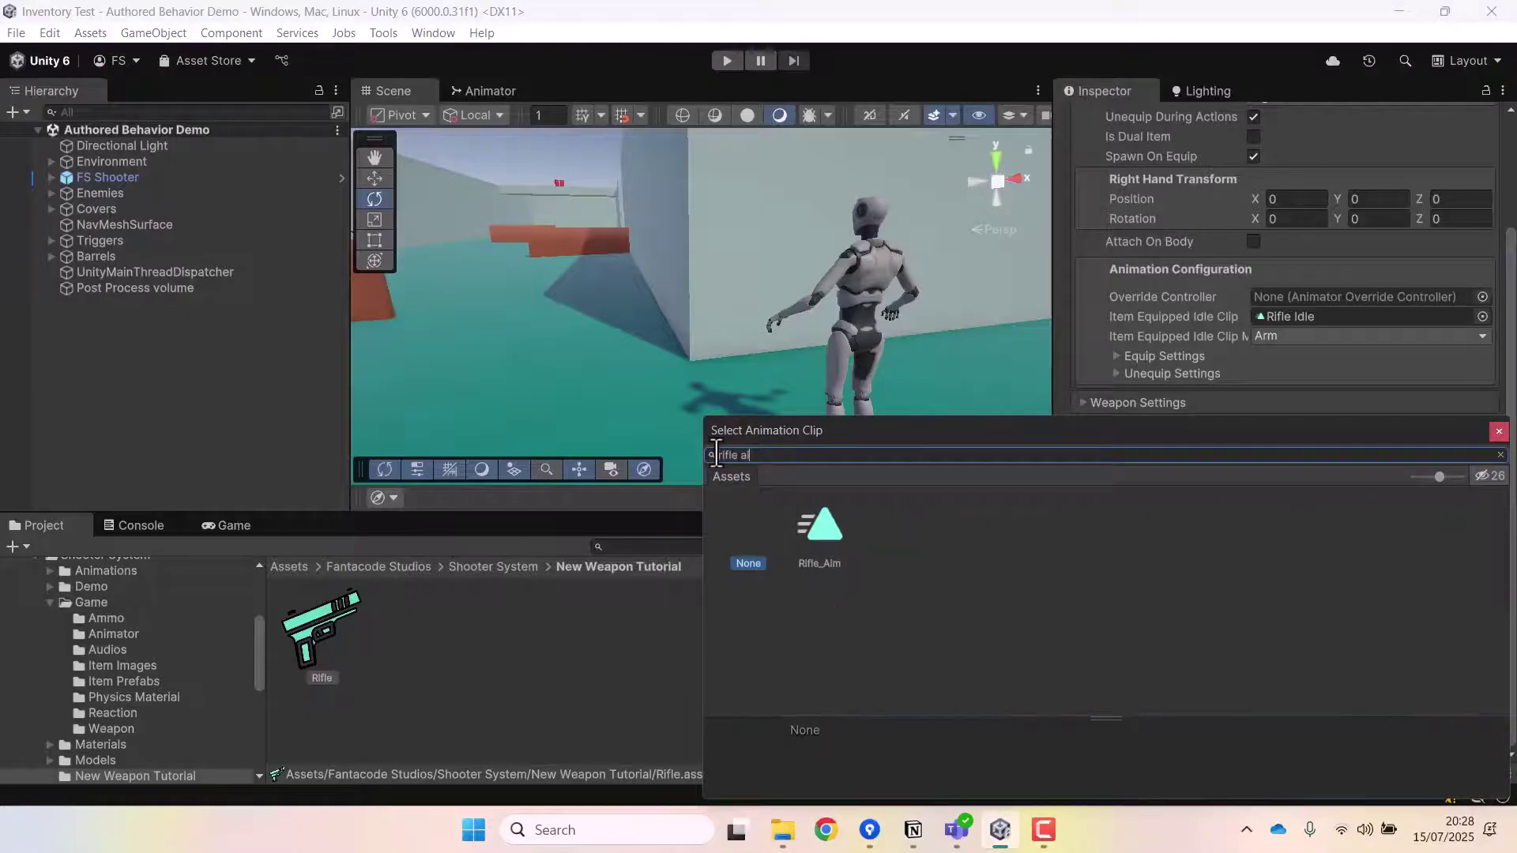
pyautogui.doubleClick(817, 526)
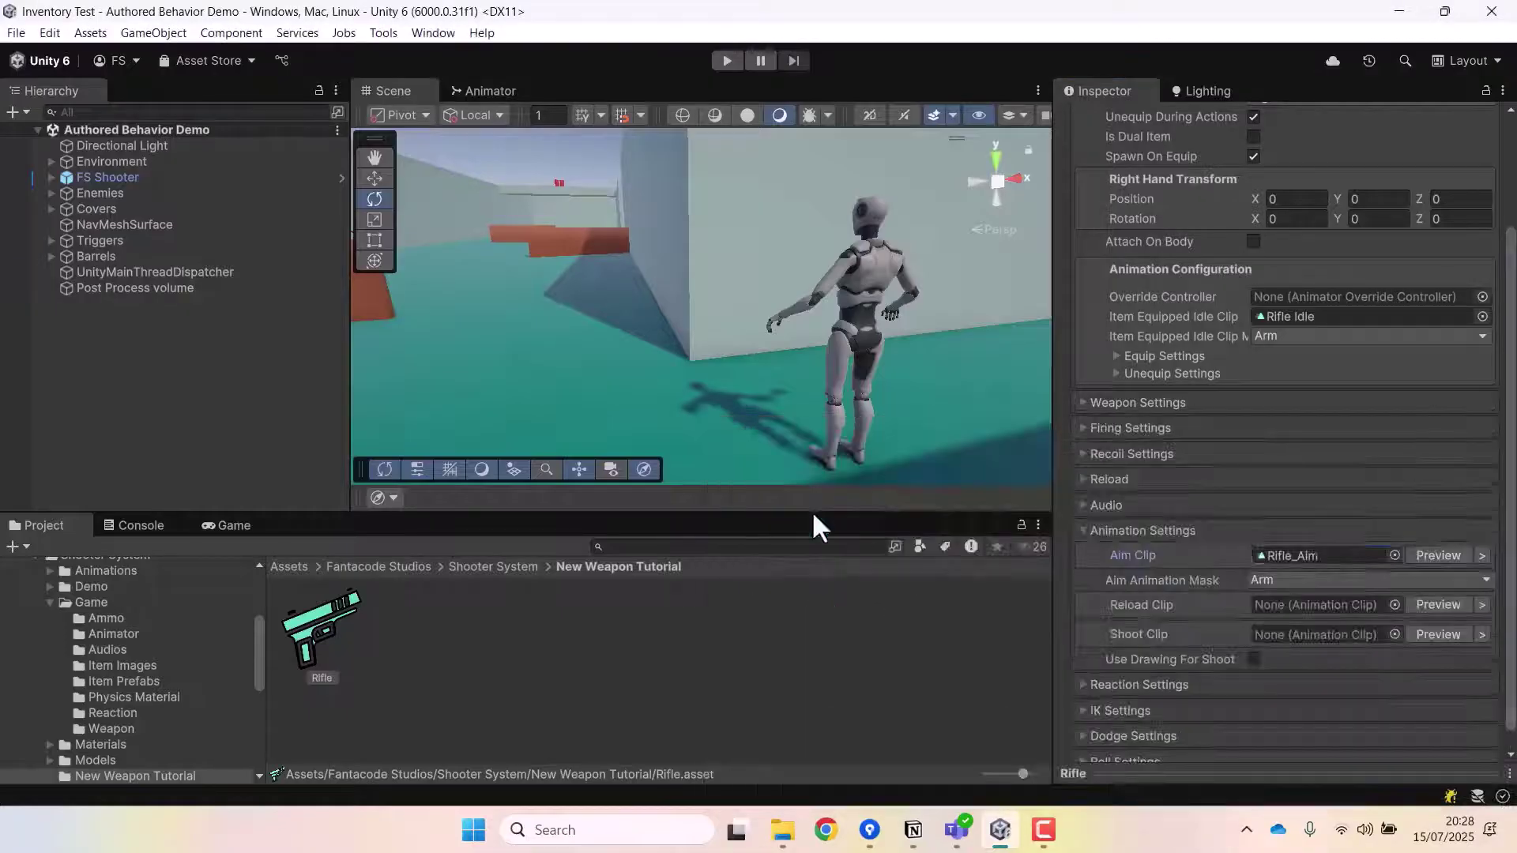
# Assign Rifle Reload as the Rifle's Reload Clip and rifle_shooting as its Shoot Clip
pyautogui.click(1394, 605)
pyautogui.write('r')
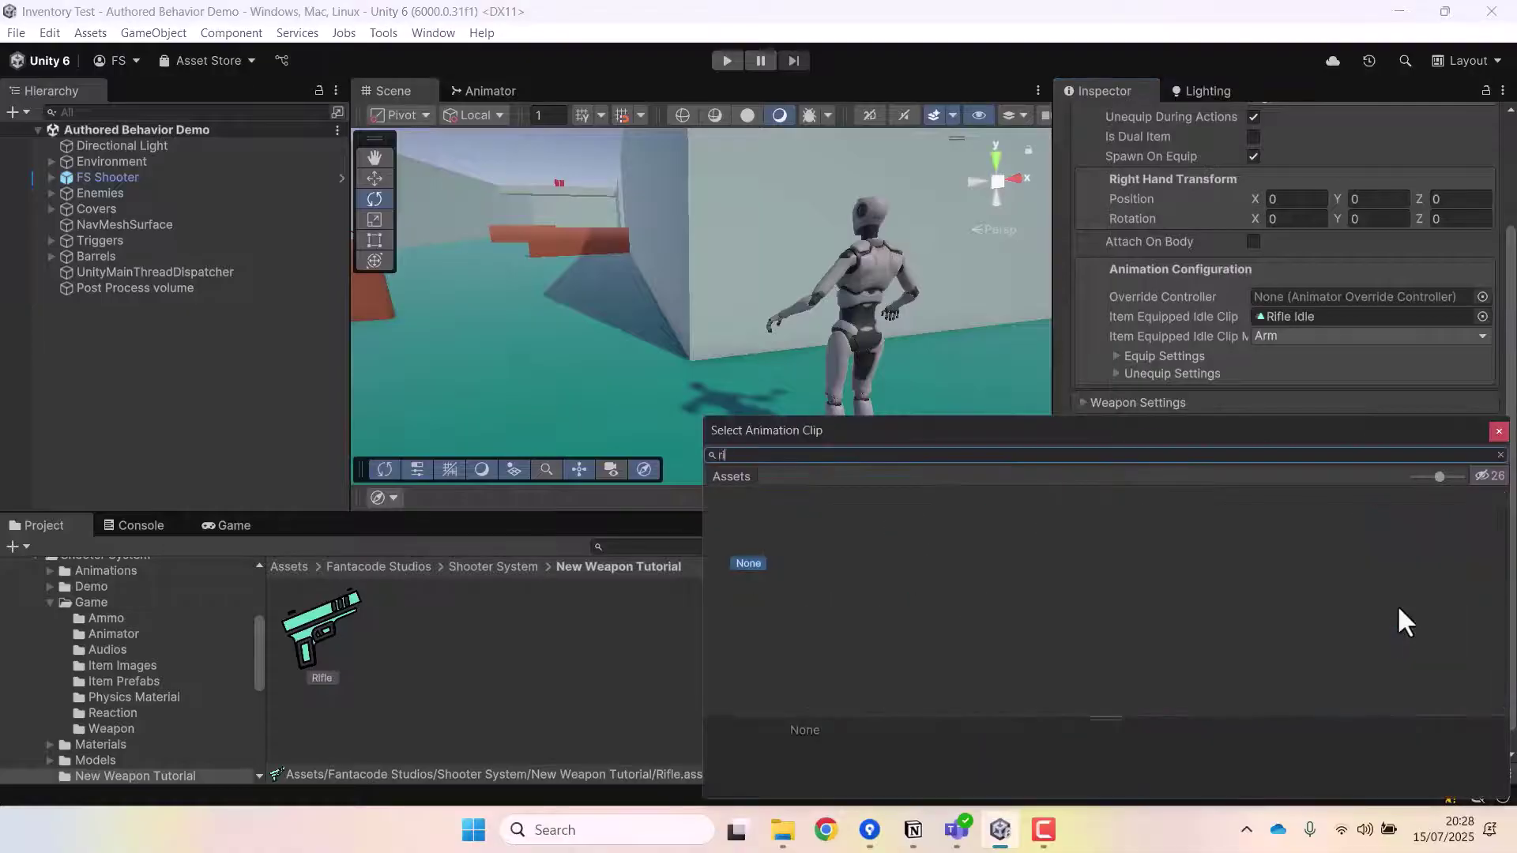
pyautogui.write('ifle re')
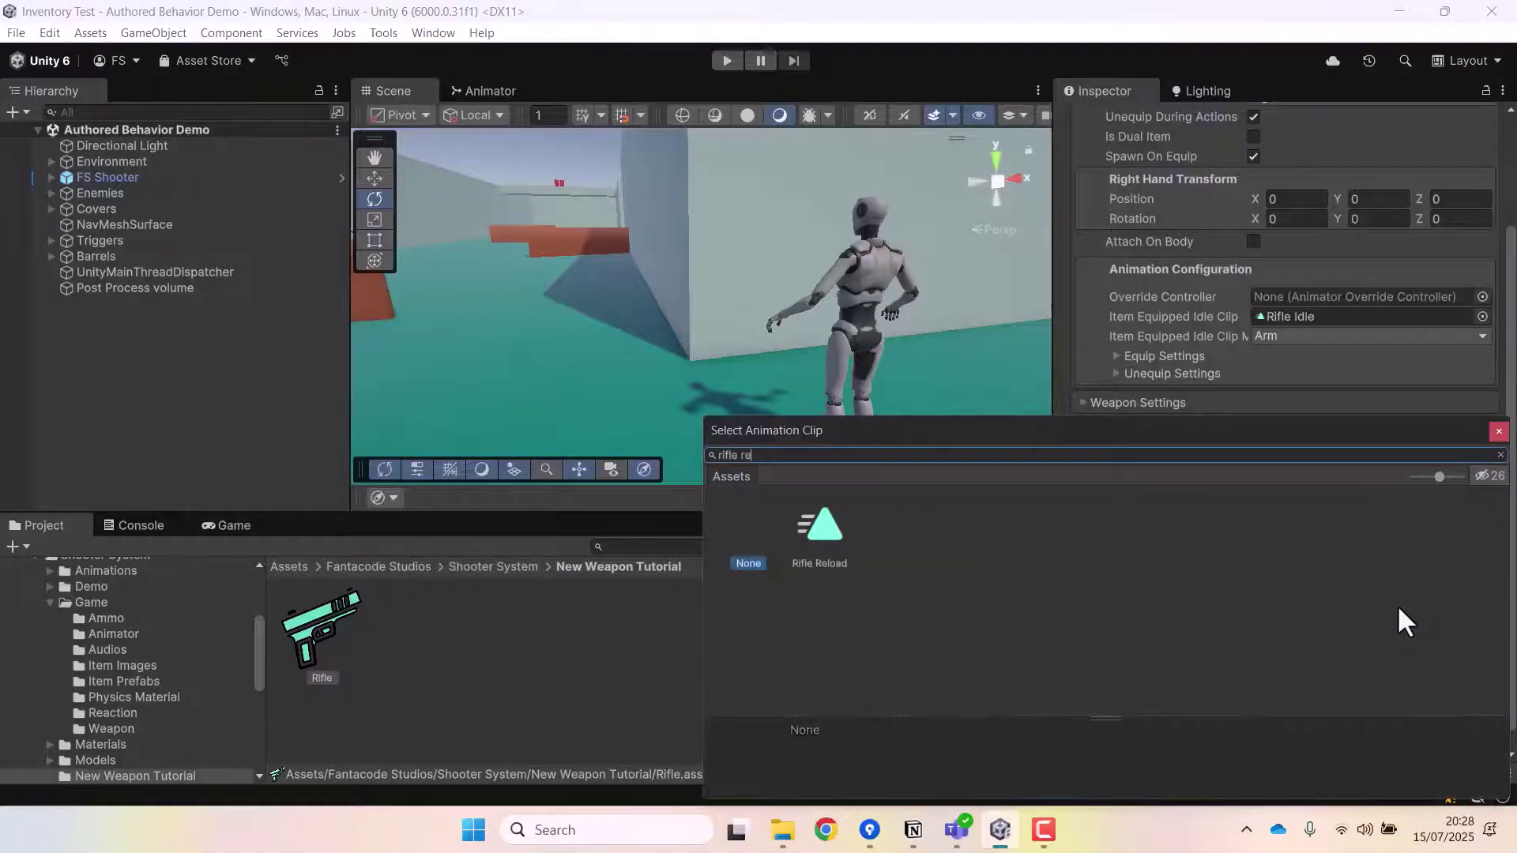
pyautogui.doubleClick(828, 528)
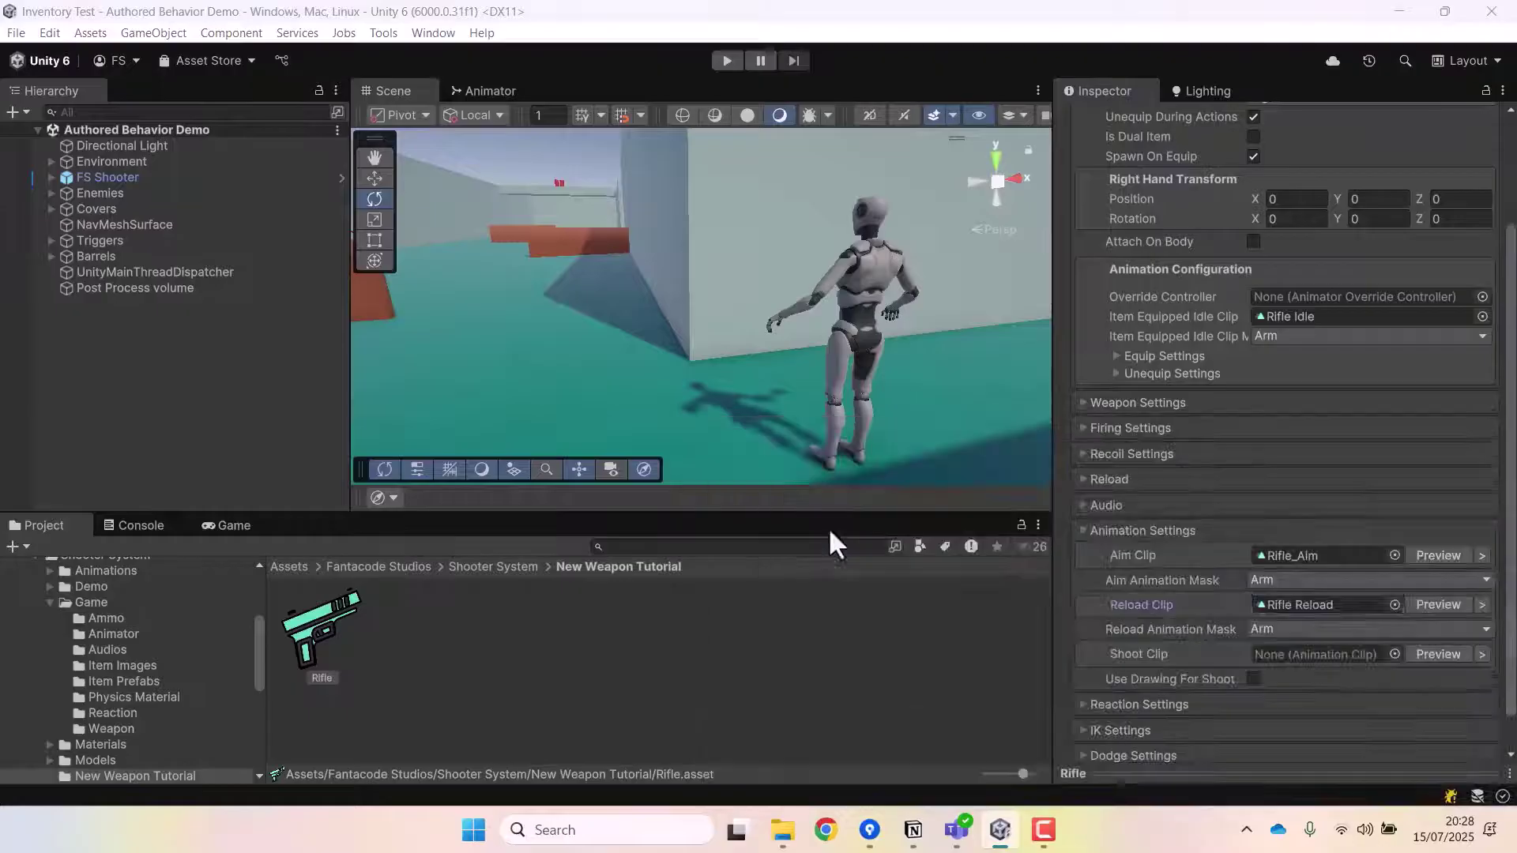
pyautogui.click(1390, 656)
pyautogui.write('rifle')
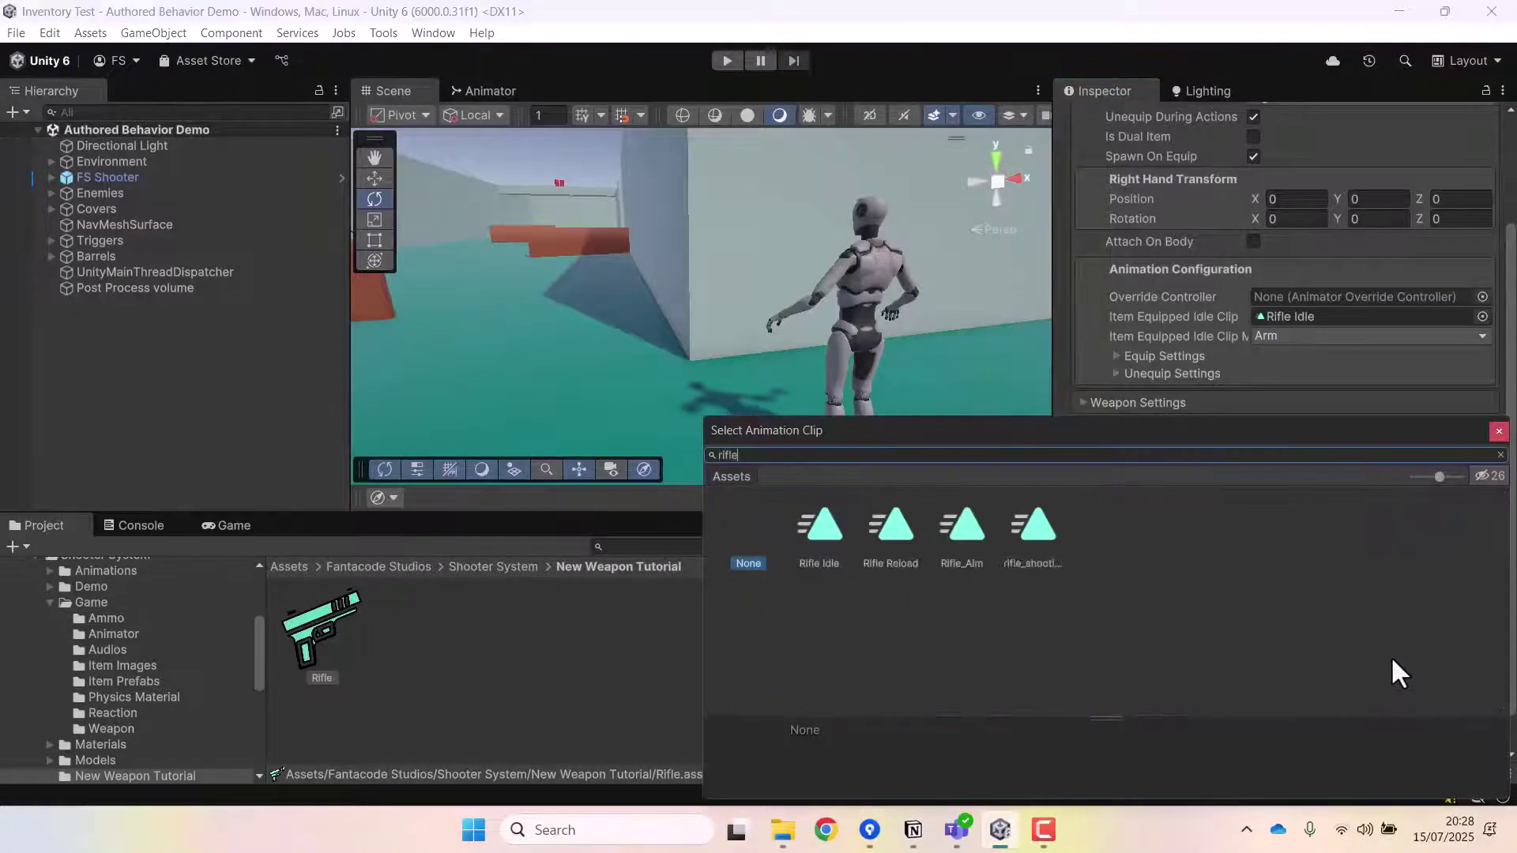
pyautogui.doubleClick(1027, 534)
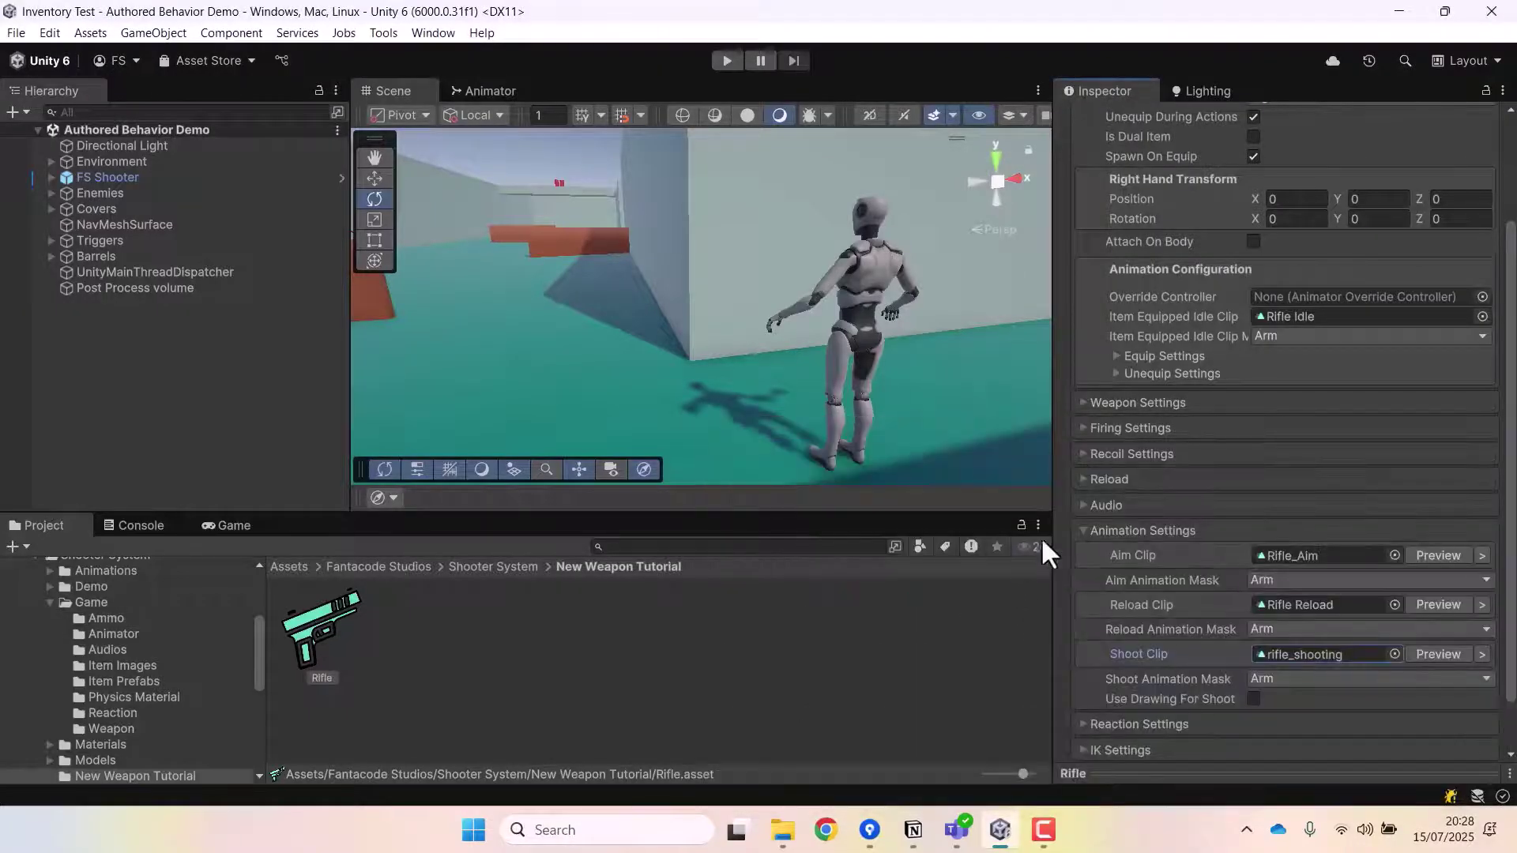
# Preview the Rifle's aim, reload and shoot animation clips one after another, closing each preview
pyautogui.click(1437, 556)
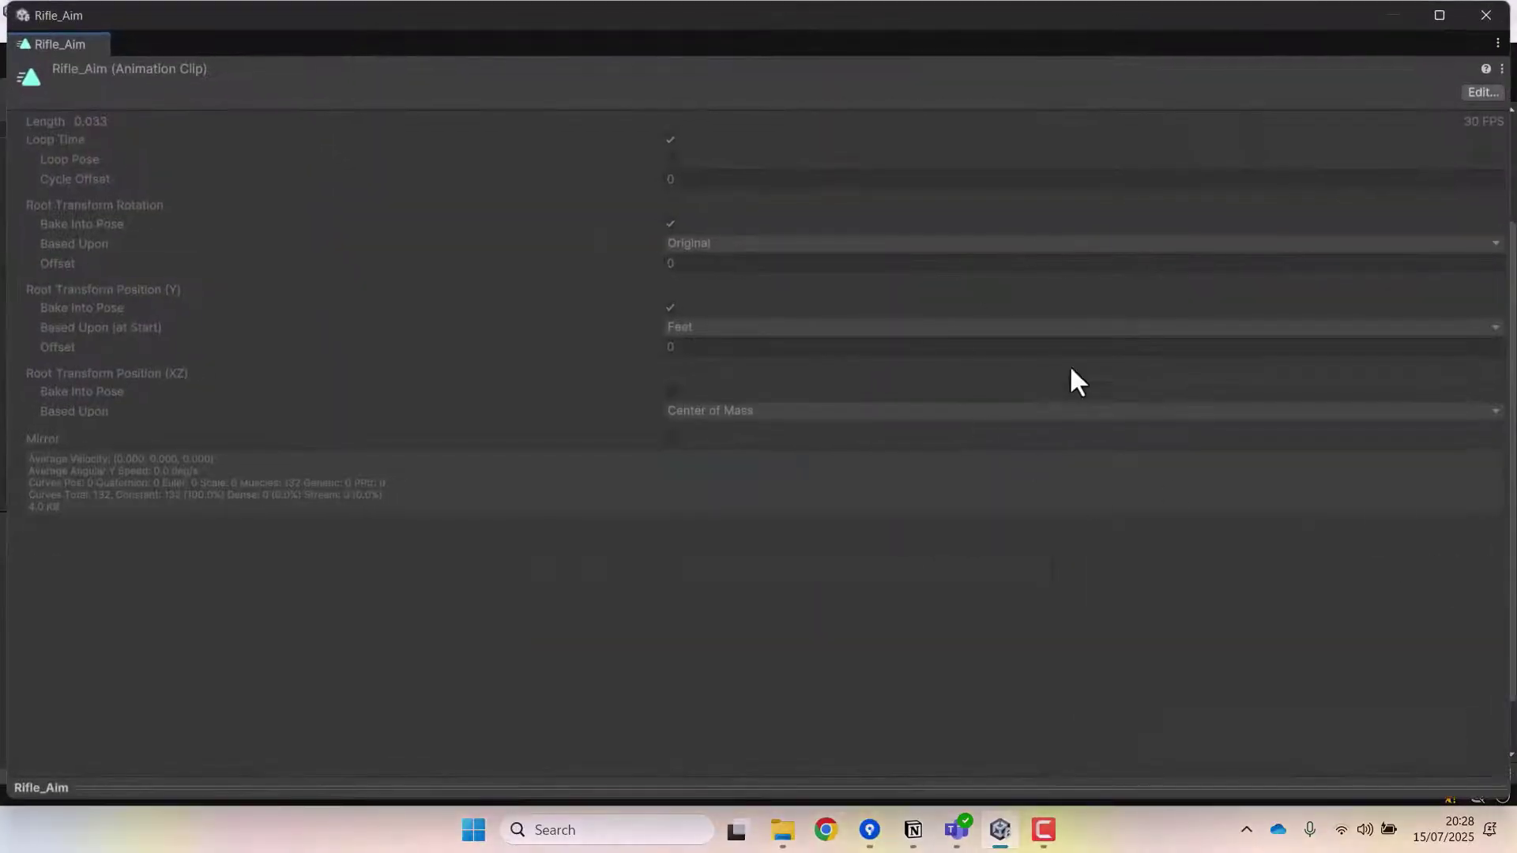
pyautogui.moveTo(827, 784); pyautogui.dragTo(894, 348)
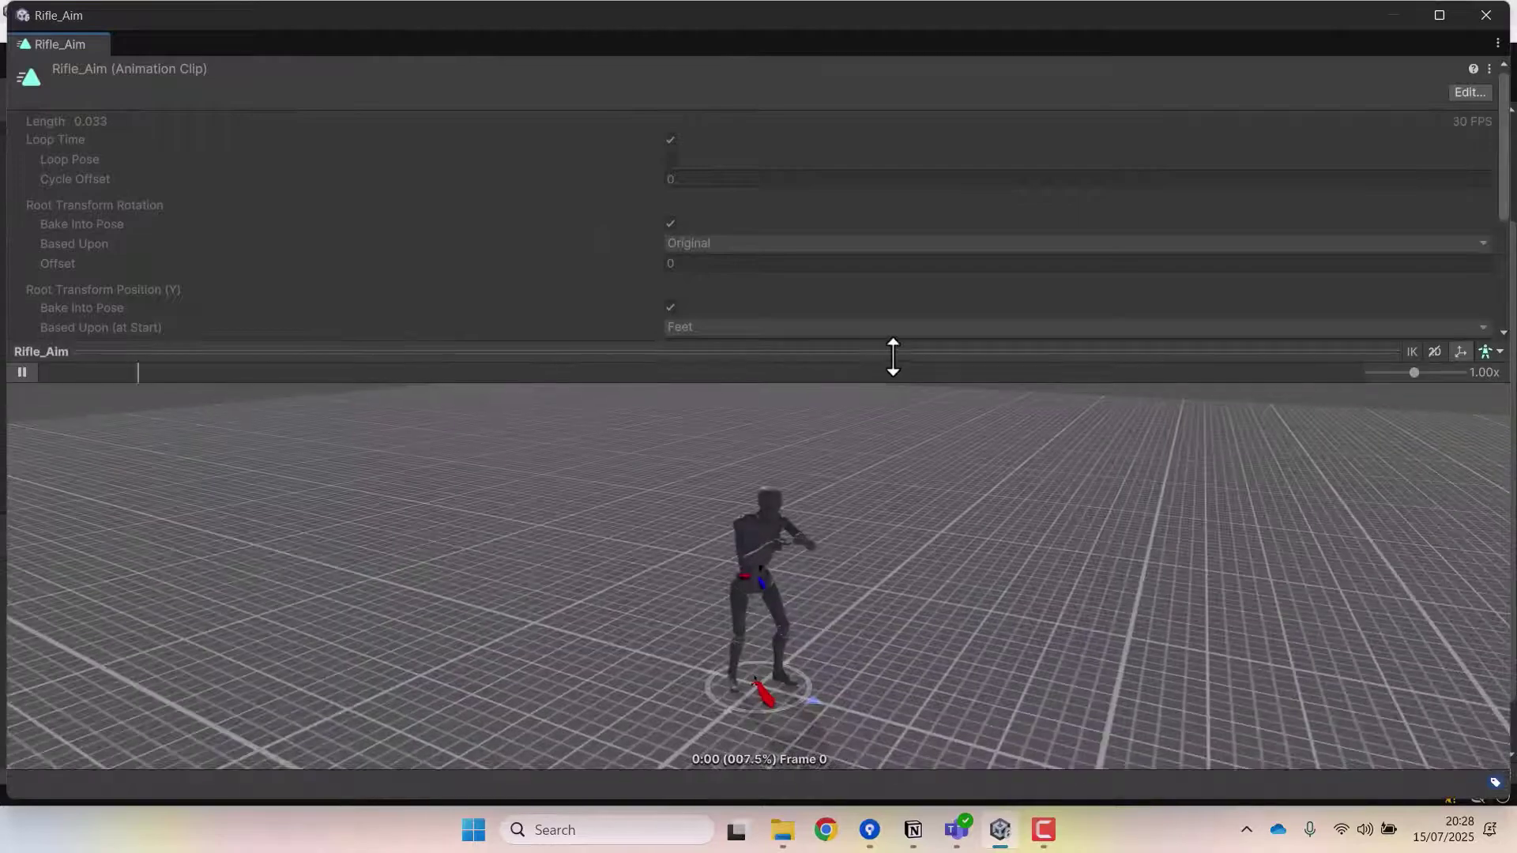
pyautogui.click(1486, 15)
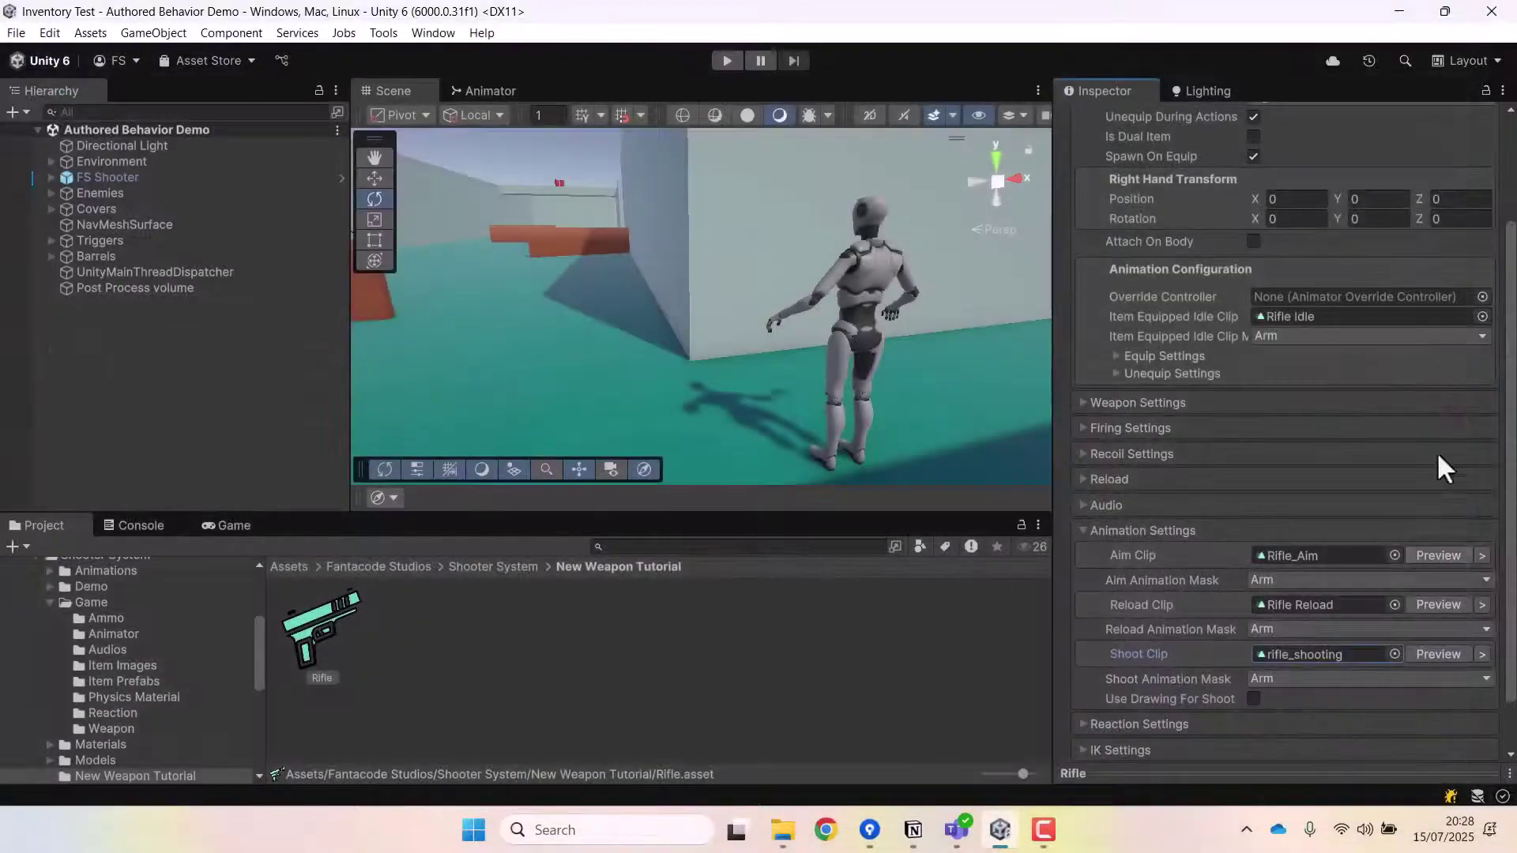
pyautogui.click(1437, 604)
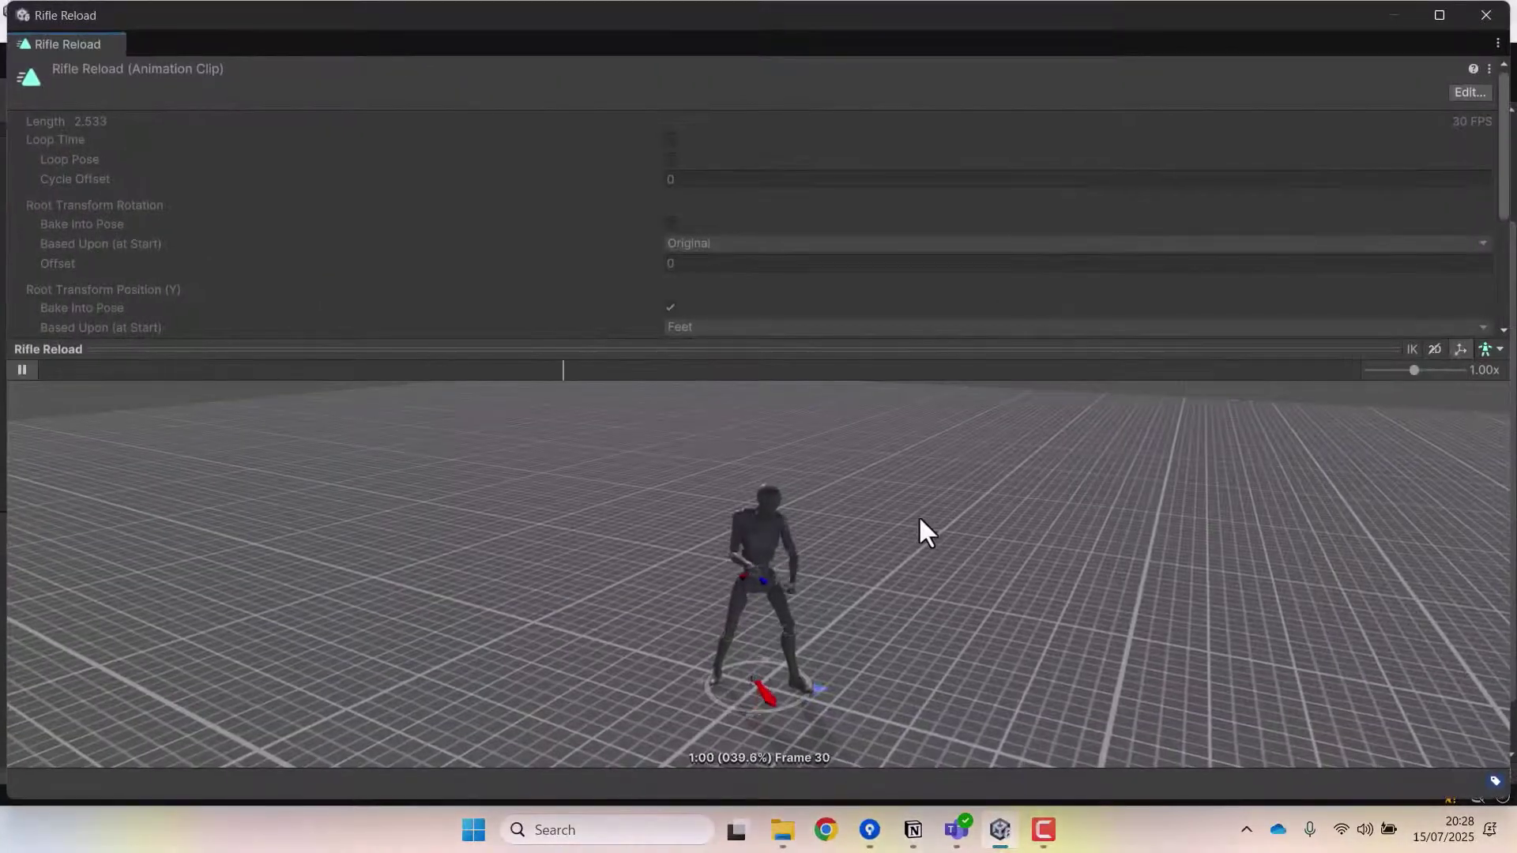
pyautogui.click(1486, 15)
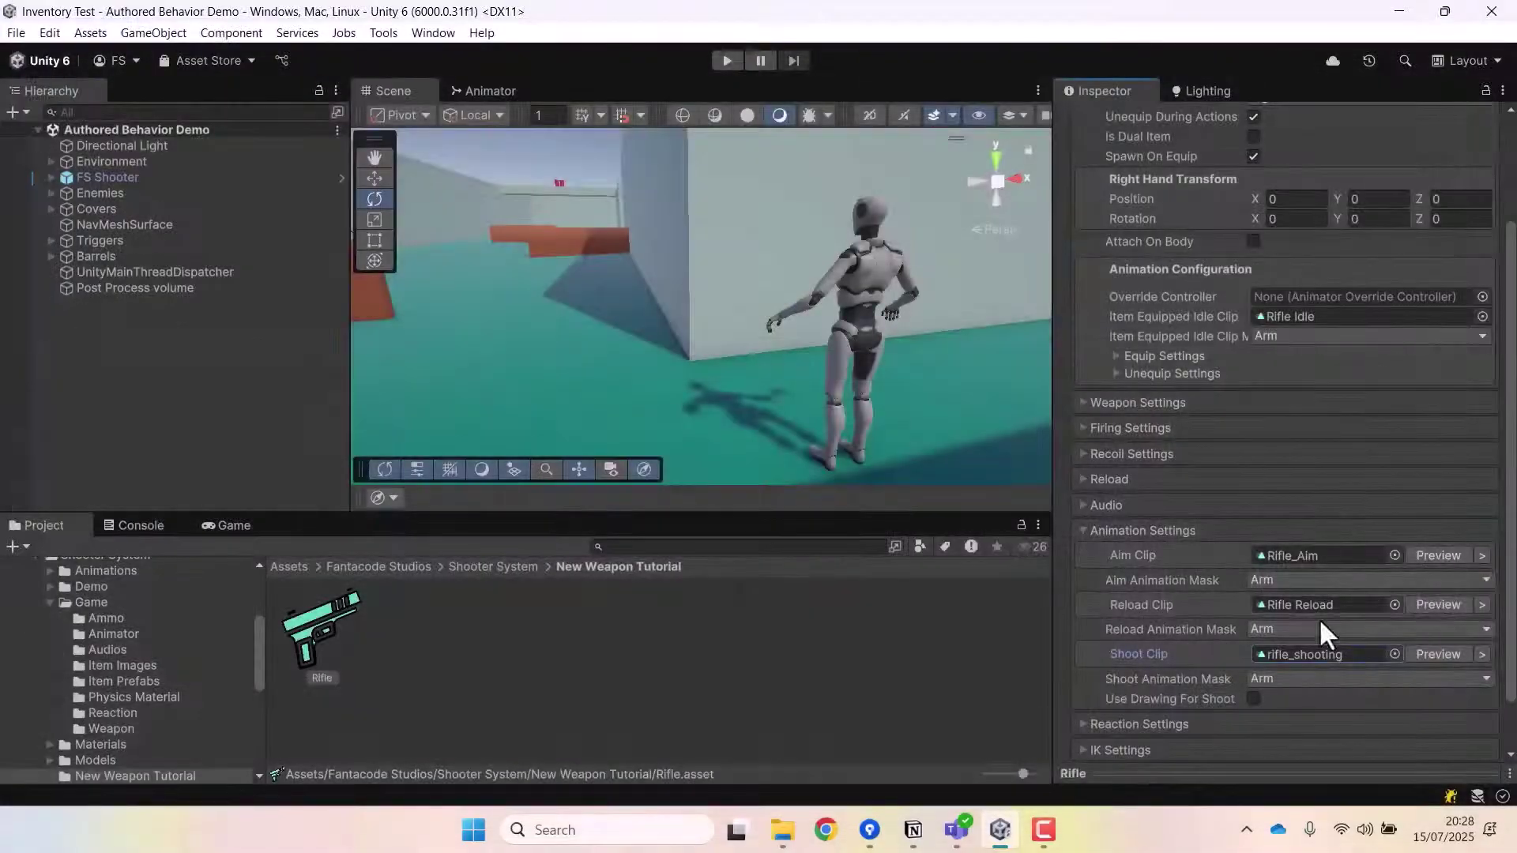
pyautogui.click(1451, 655)
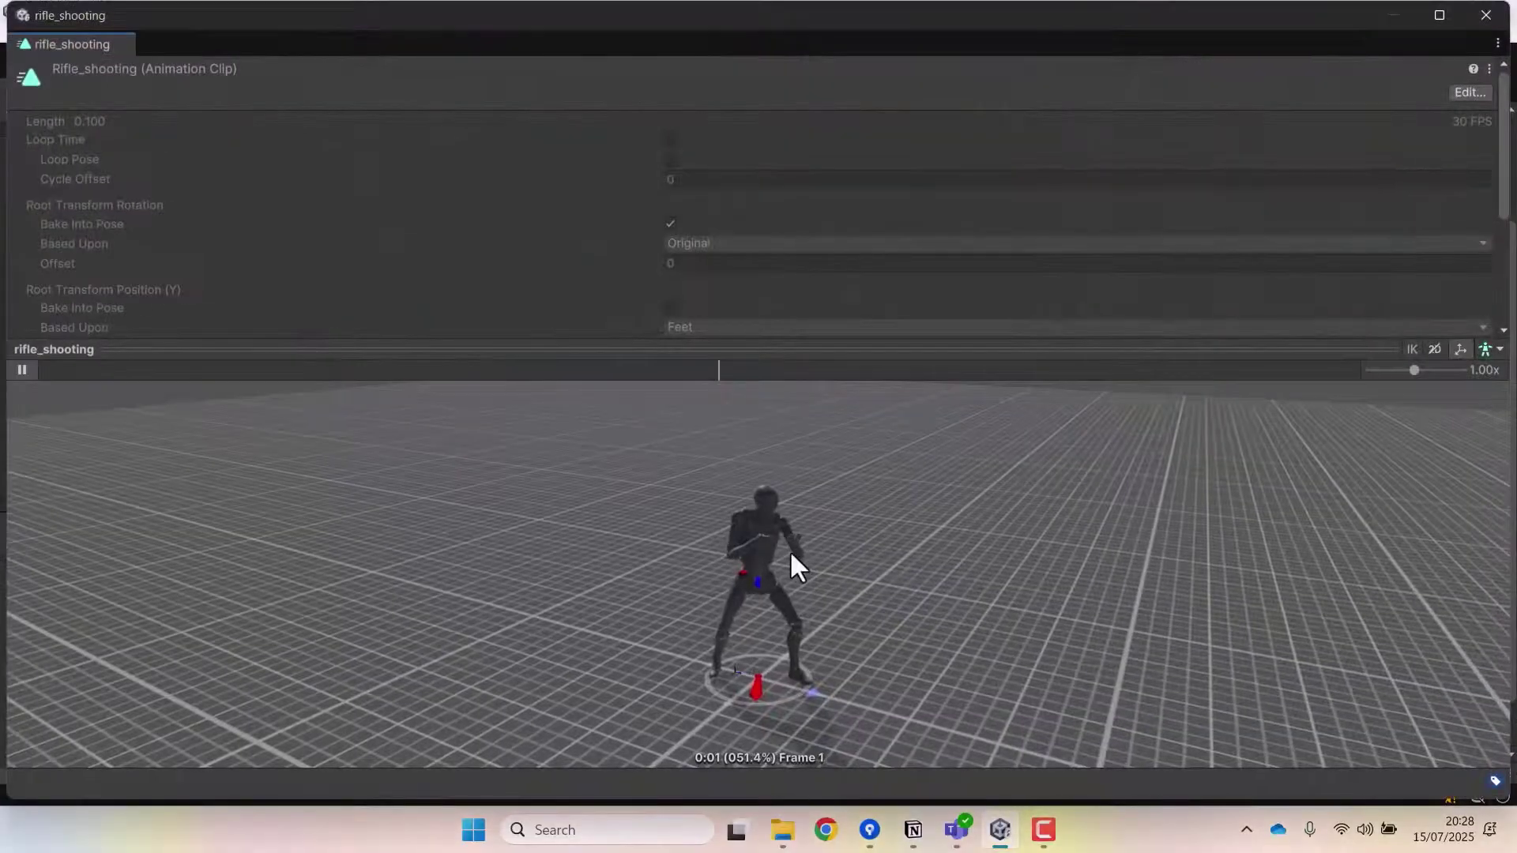
pyautogui.click(1480, 20)
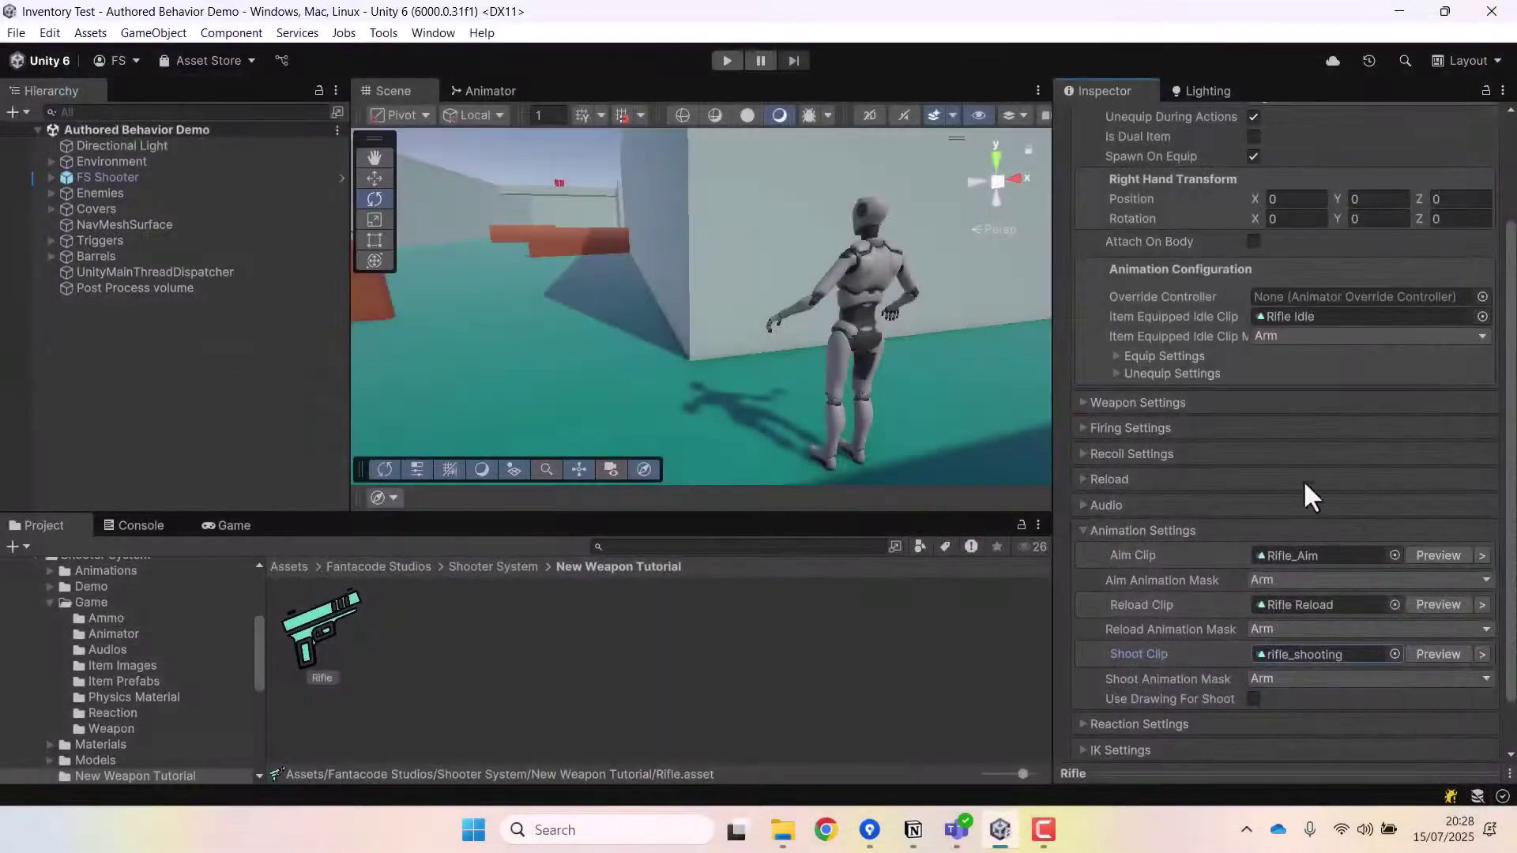
# Collapse the Rifle's Animation Settings and expand its Weapon Settings to inspect the ammo and range options
pyautogui.click(1095, 531)
pyautogui.click(1091, 511)
pyautogui.scroll(-2, 1244, 478)
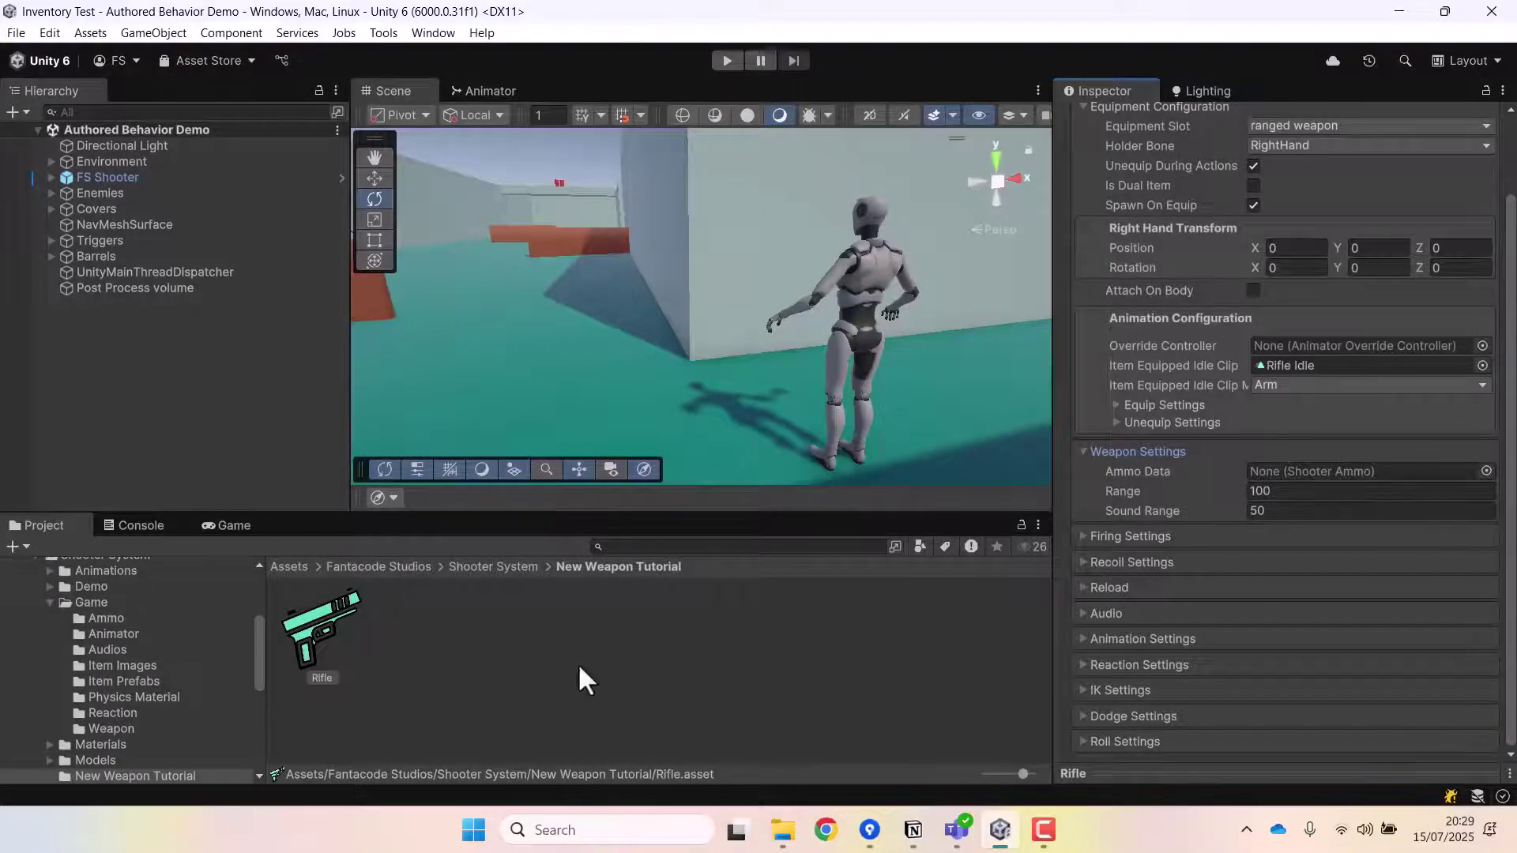
# Create a Shooter System ammo asset named Rifle Ammo in the New Weapon Tutorial folder
pyautogui.rightClick(420, 627)
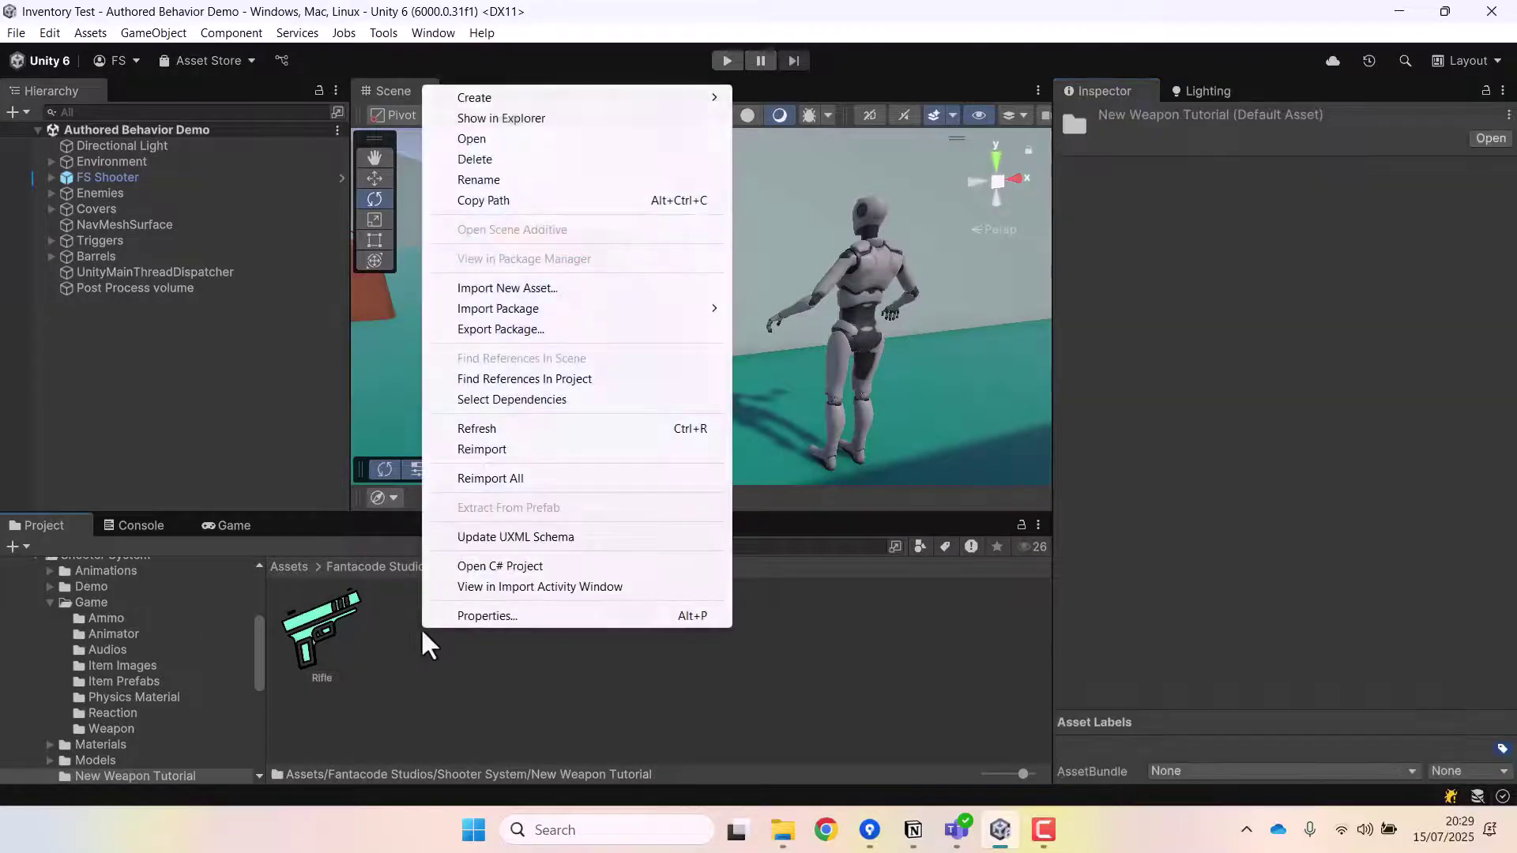
pyautogui.moveTo(496, 98)
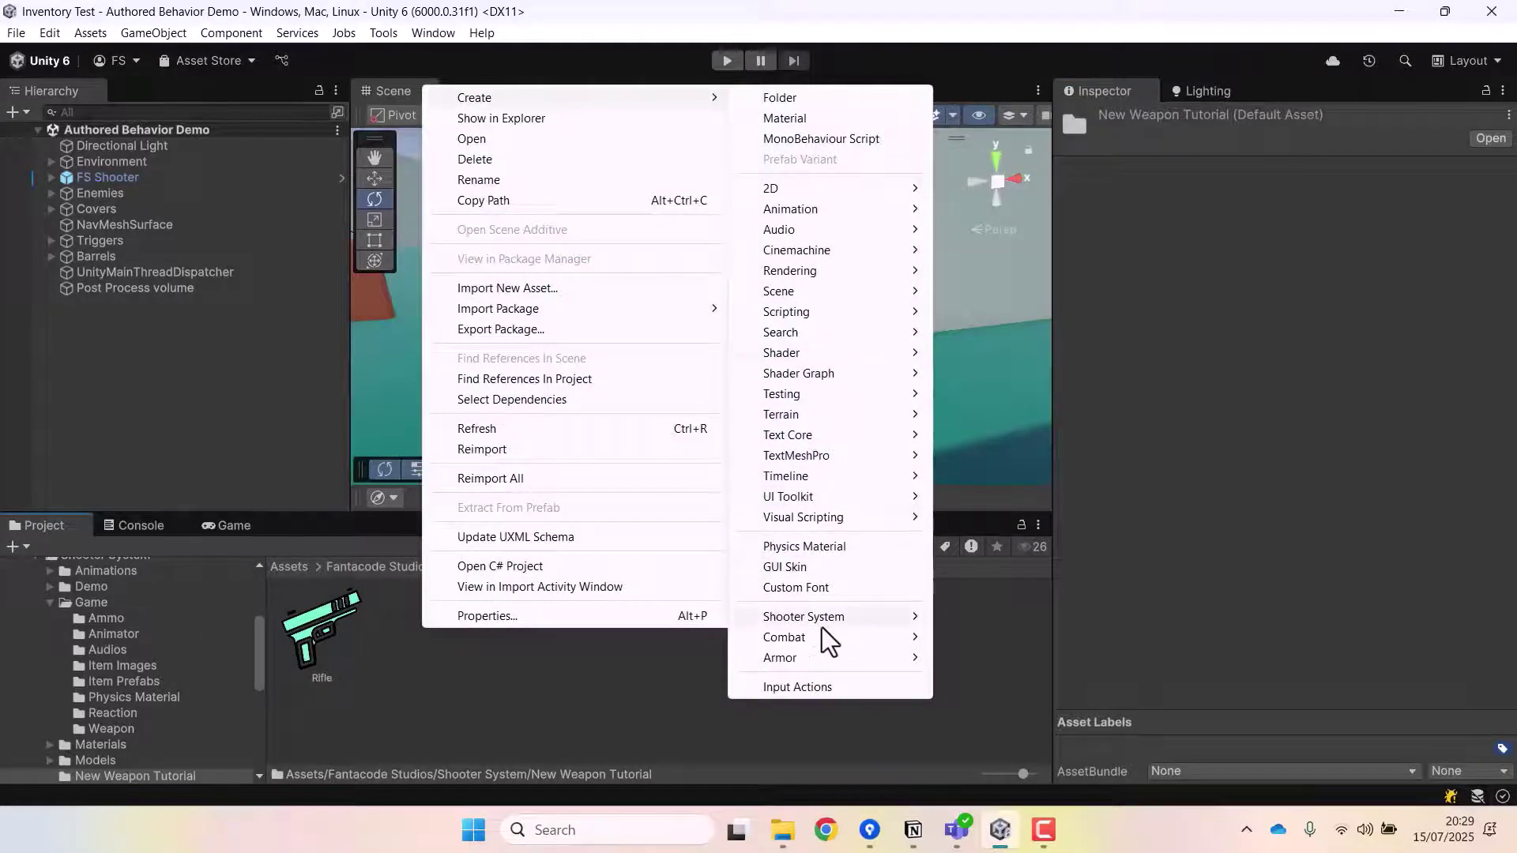
pyautogui.moveTo(822, 623)
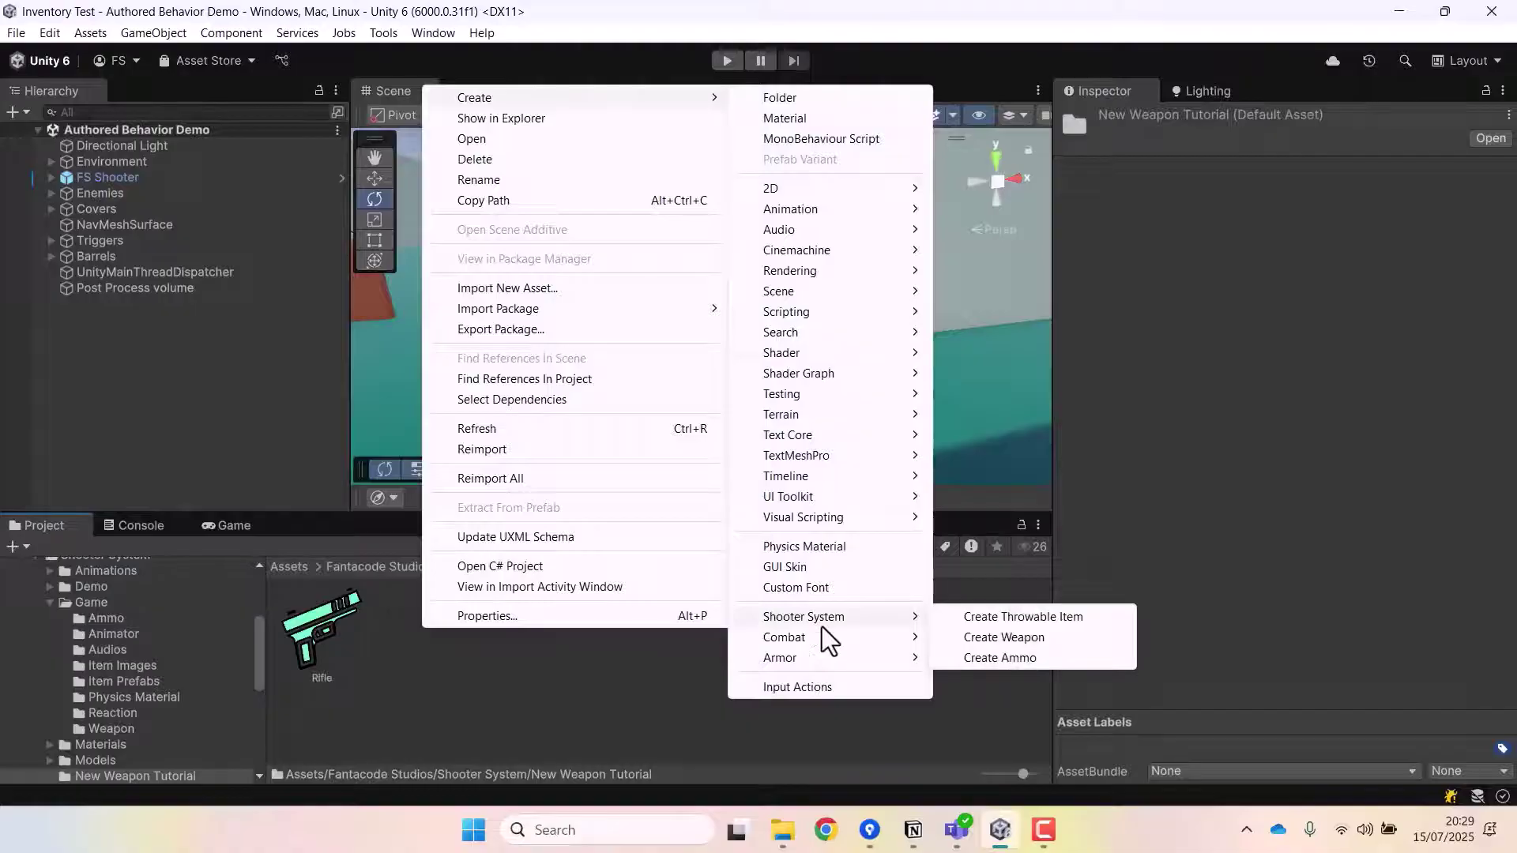
pyautogui.click(1022, 657)
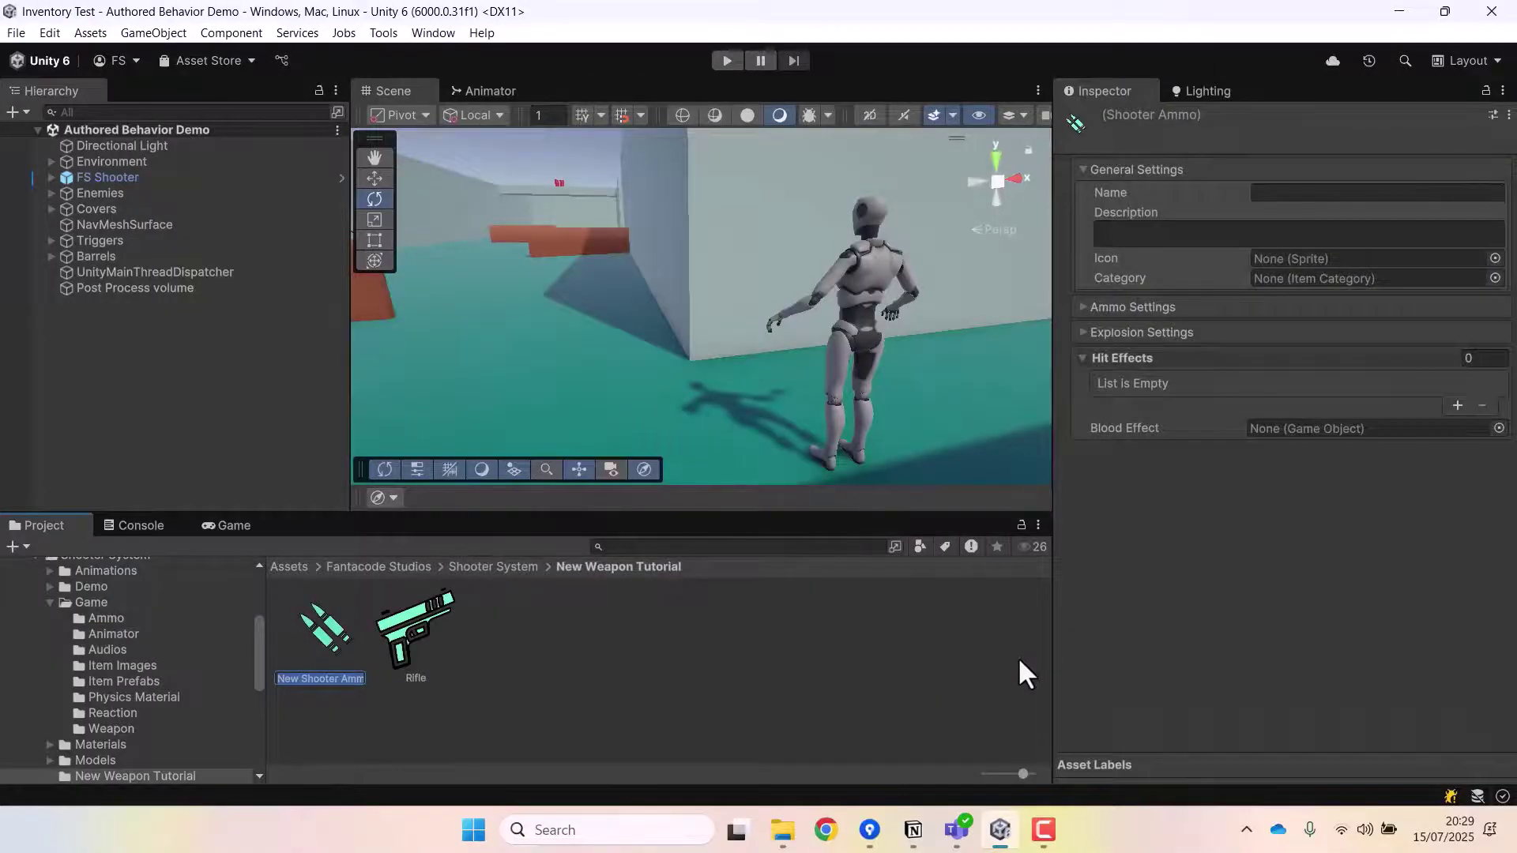
pyautogui.write('Rifle Ammo')
pyautogui.press('Return')
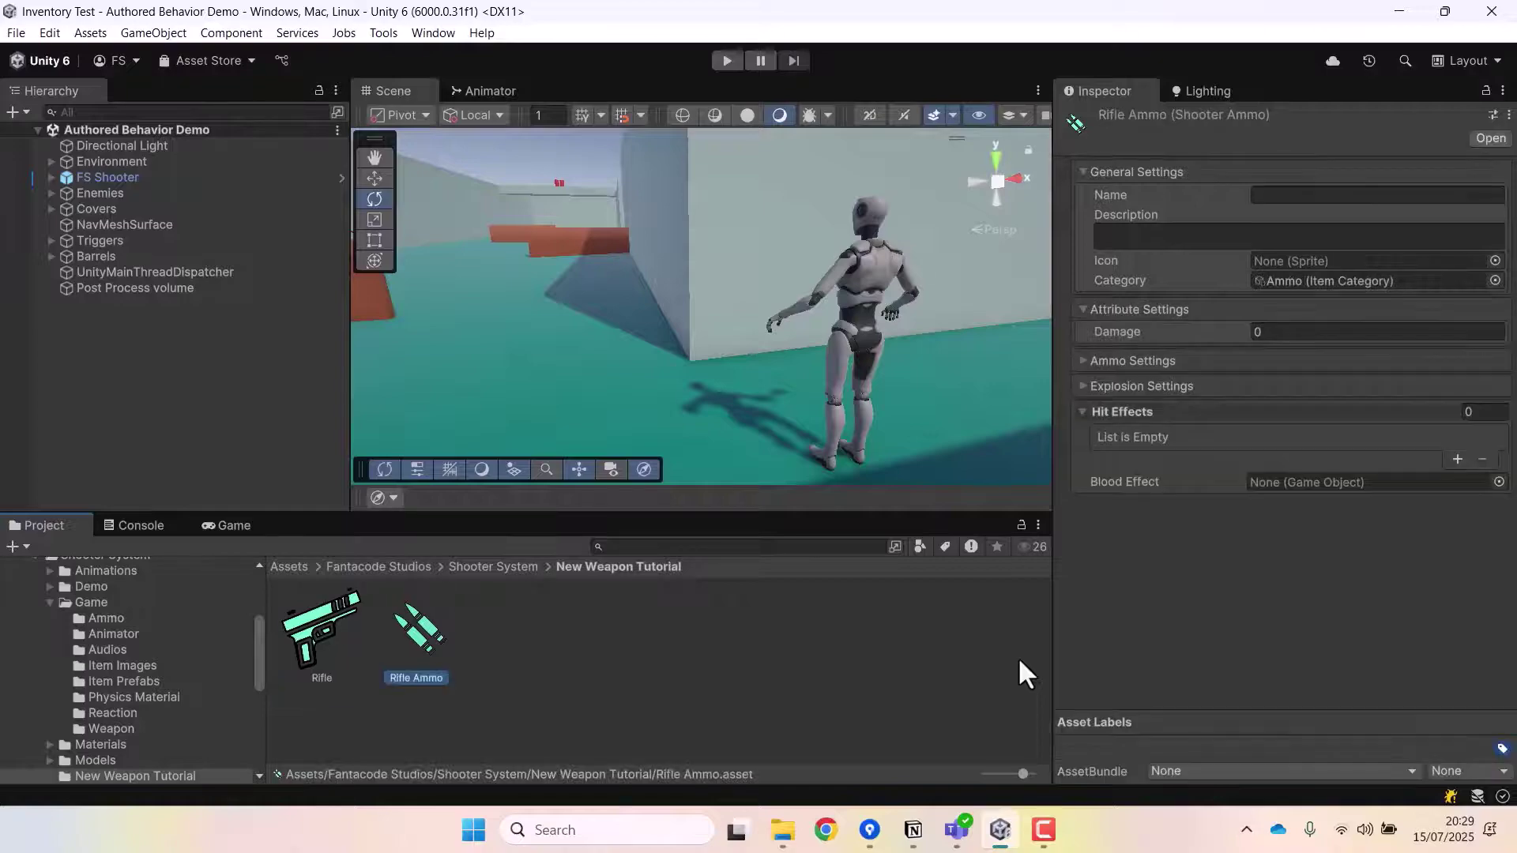
# Set the ammo asset's Name to Rifle Ammo and its Damage to 10
pyautogui.click(1278, 196)
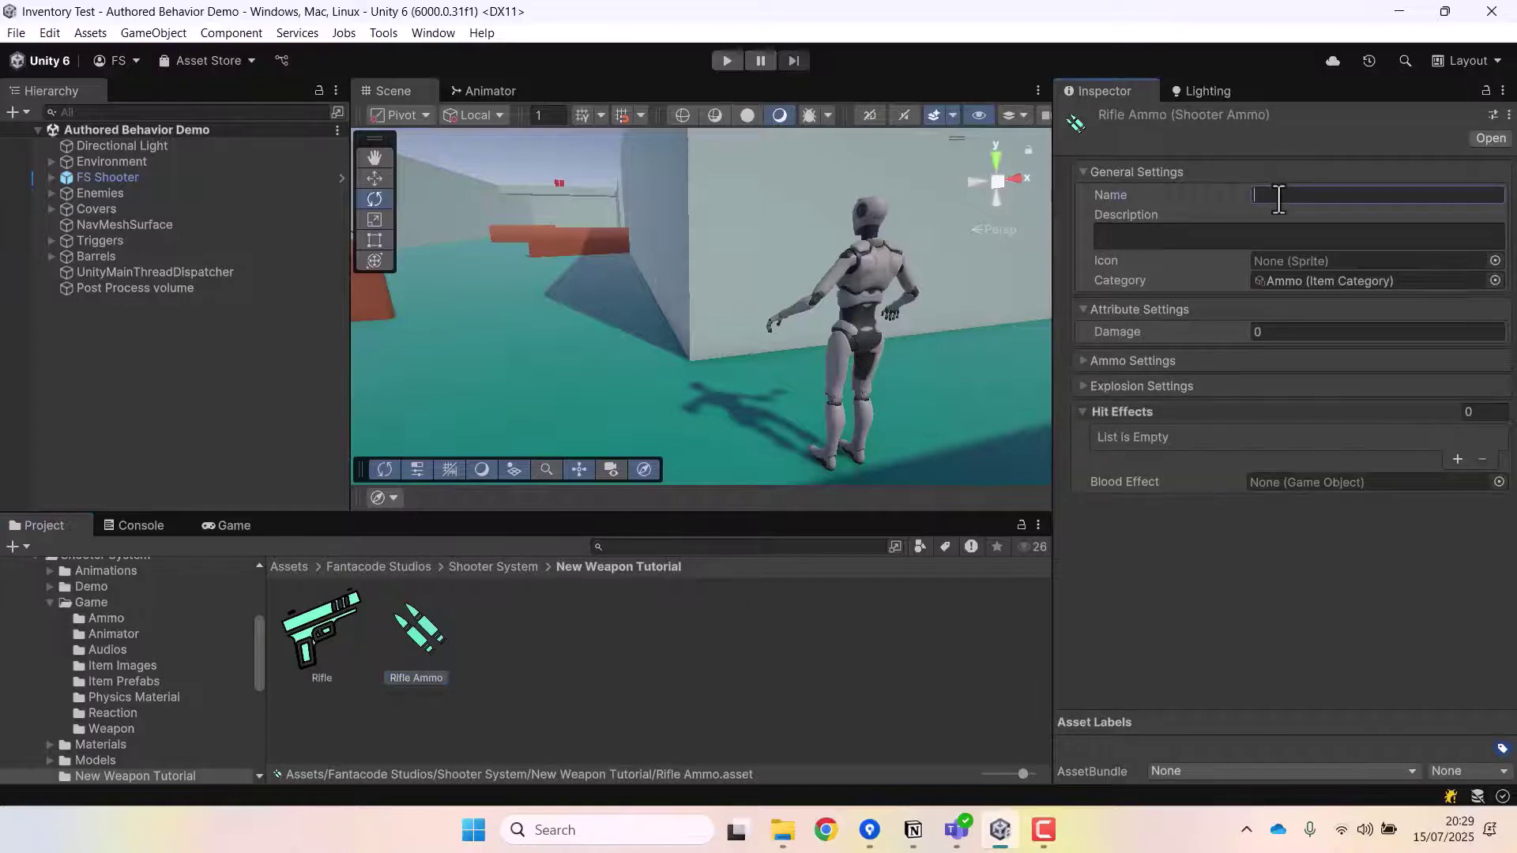
pyautogui.write('Rifle Ammo')
pyautogui.click(1293, 332)
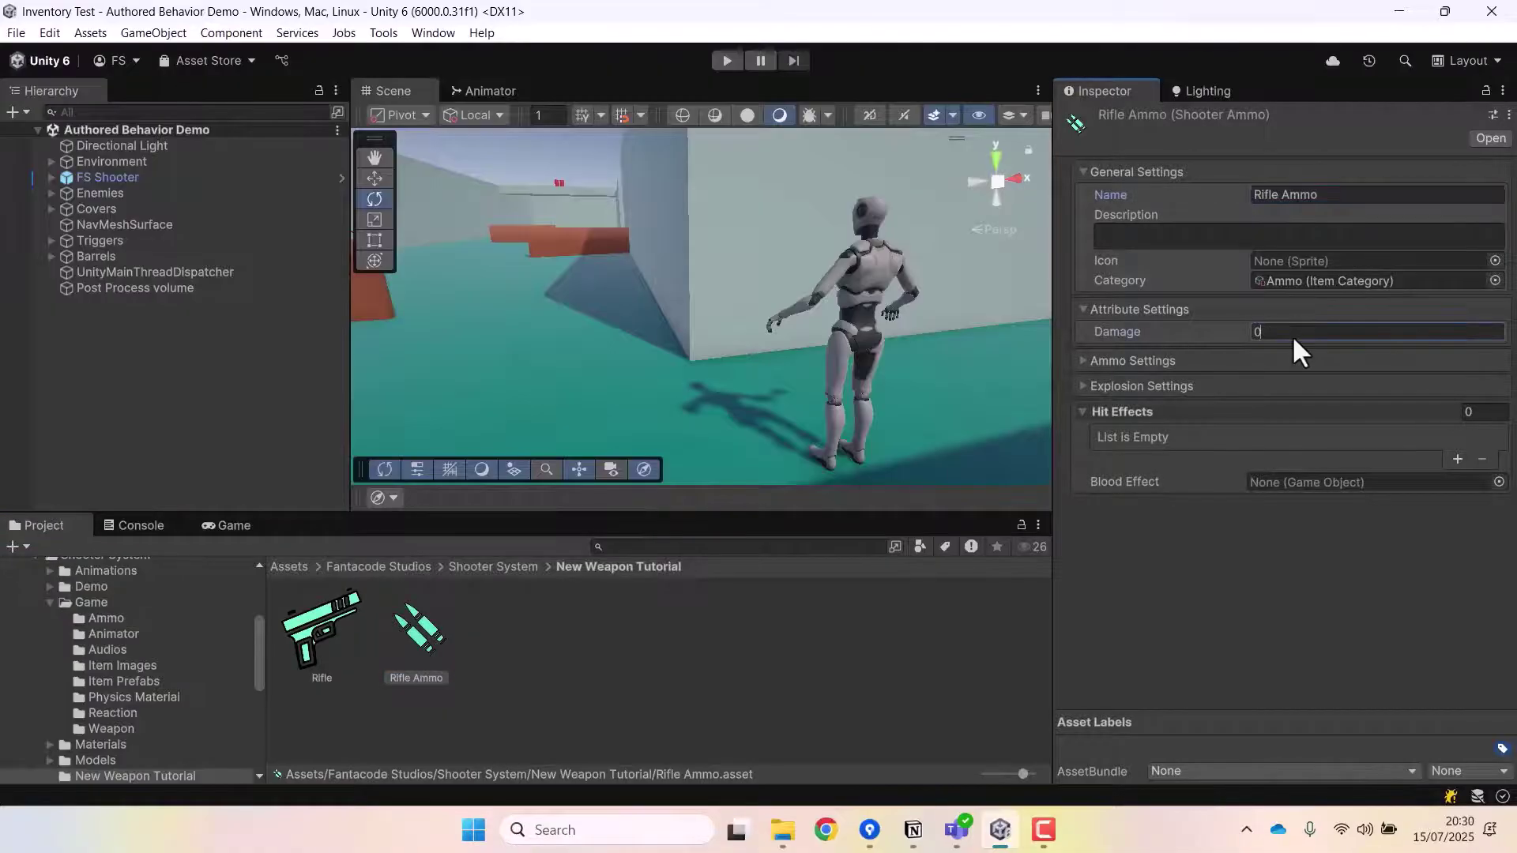
pyautogui.write('10')
# Check the Rifle asset's General Settings for comparison and return to the Rifle Ammo asset
pyautogui.click(322, 656)
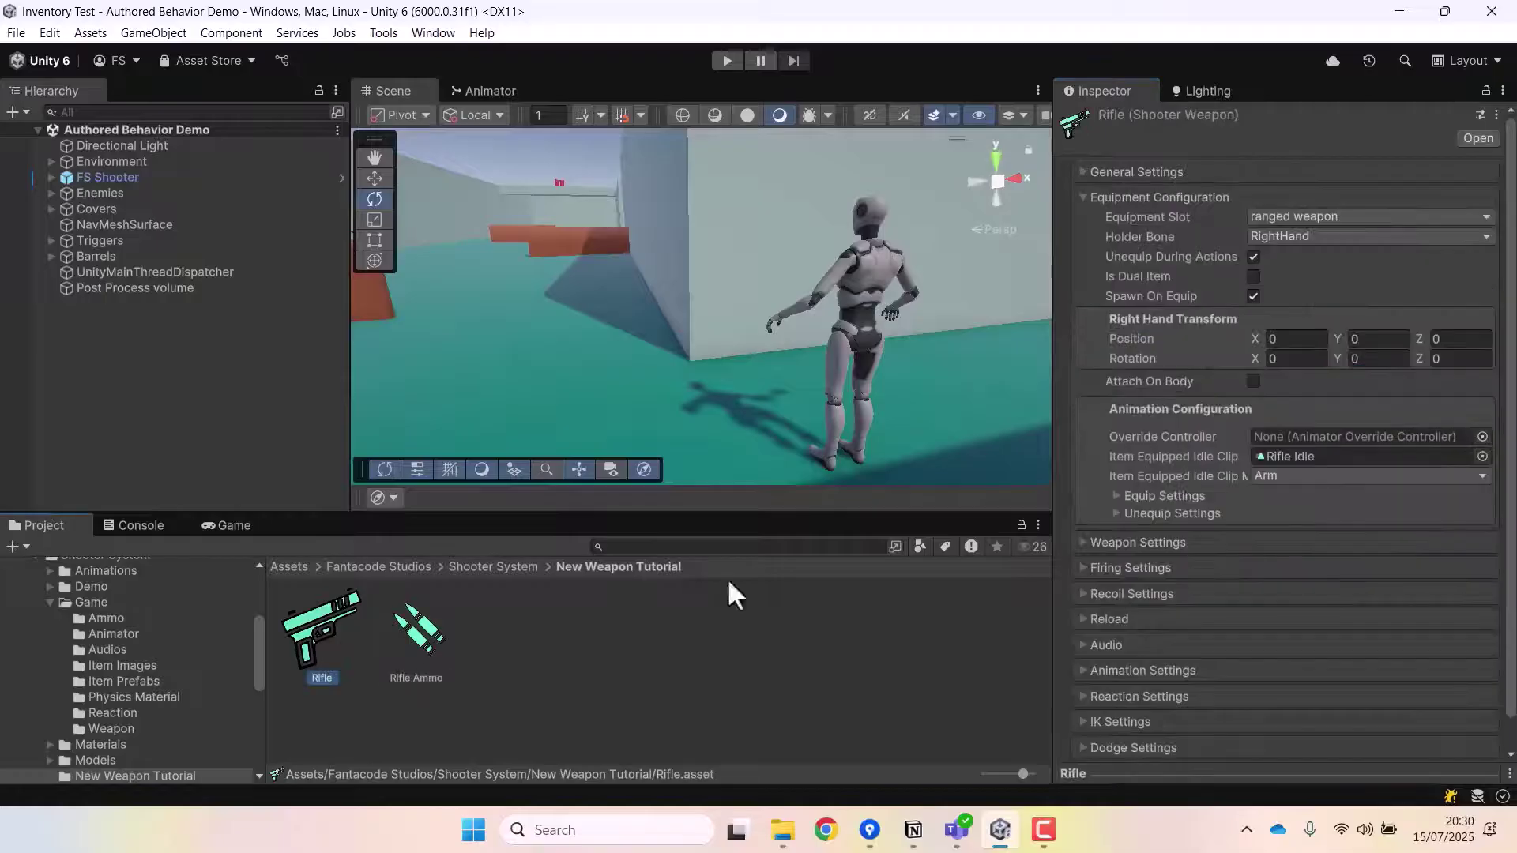
pyautogui.click(1116, 173)
pyautogui.click(416, 636)
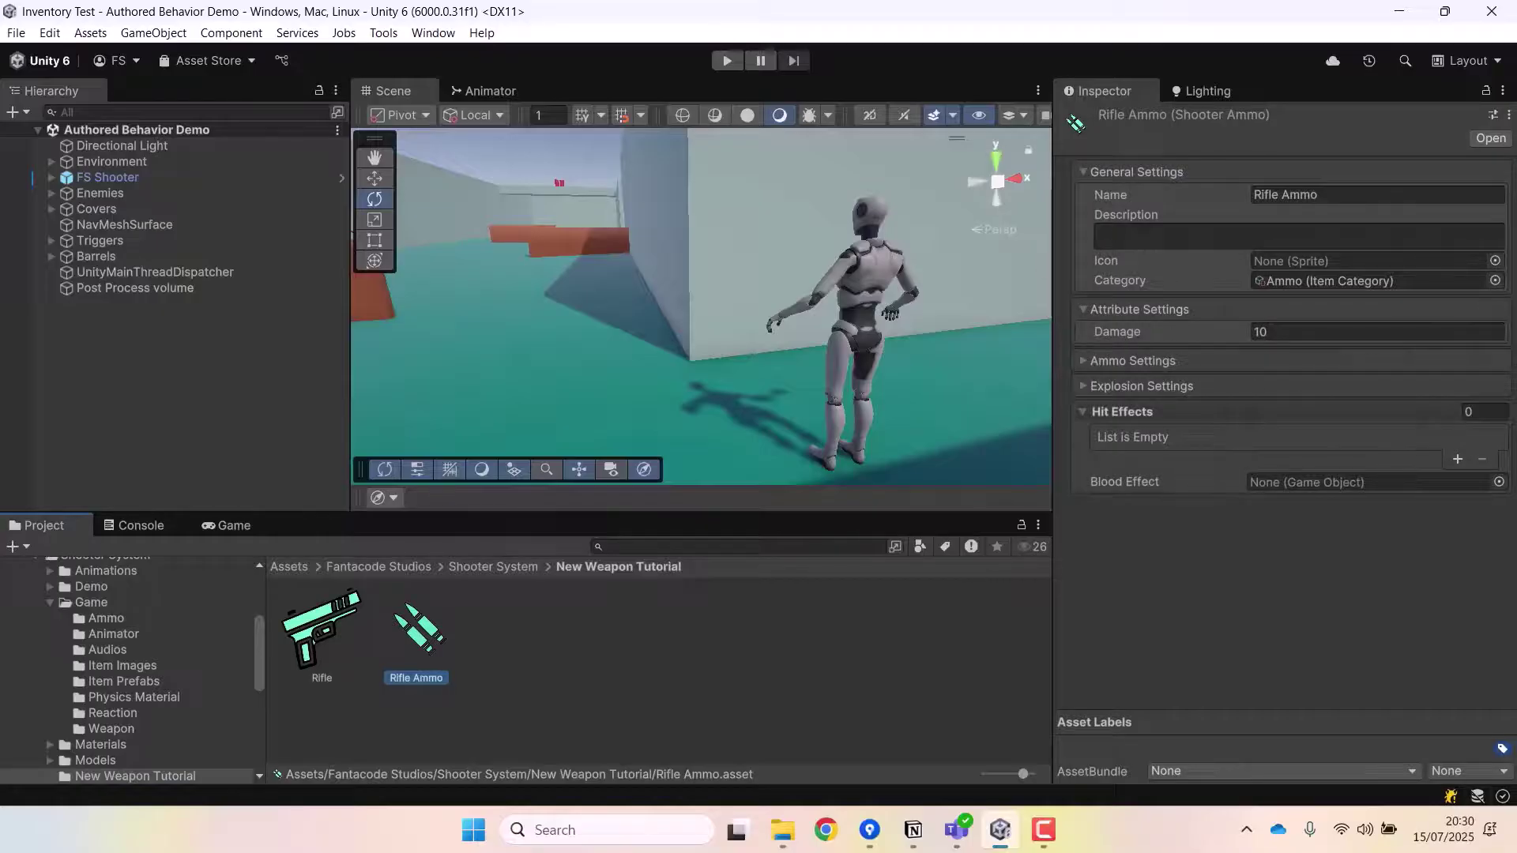
# Expand the Rifle Ammo's Ammo Settings, assign Blood as its Blood Effect, and add one Hit Effects entry
pyautogui.click(1098, 361)
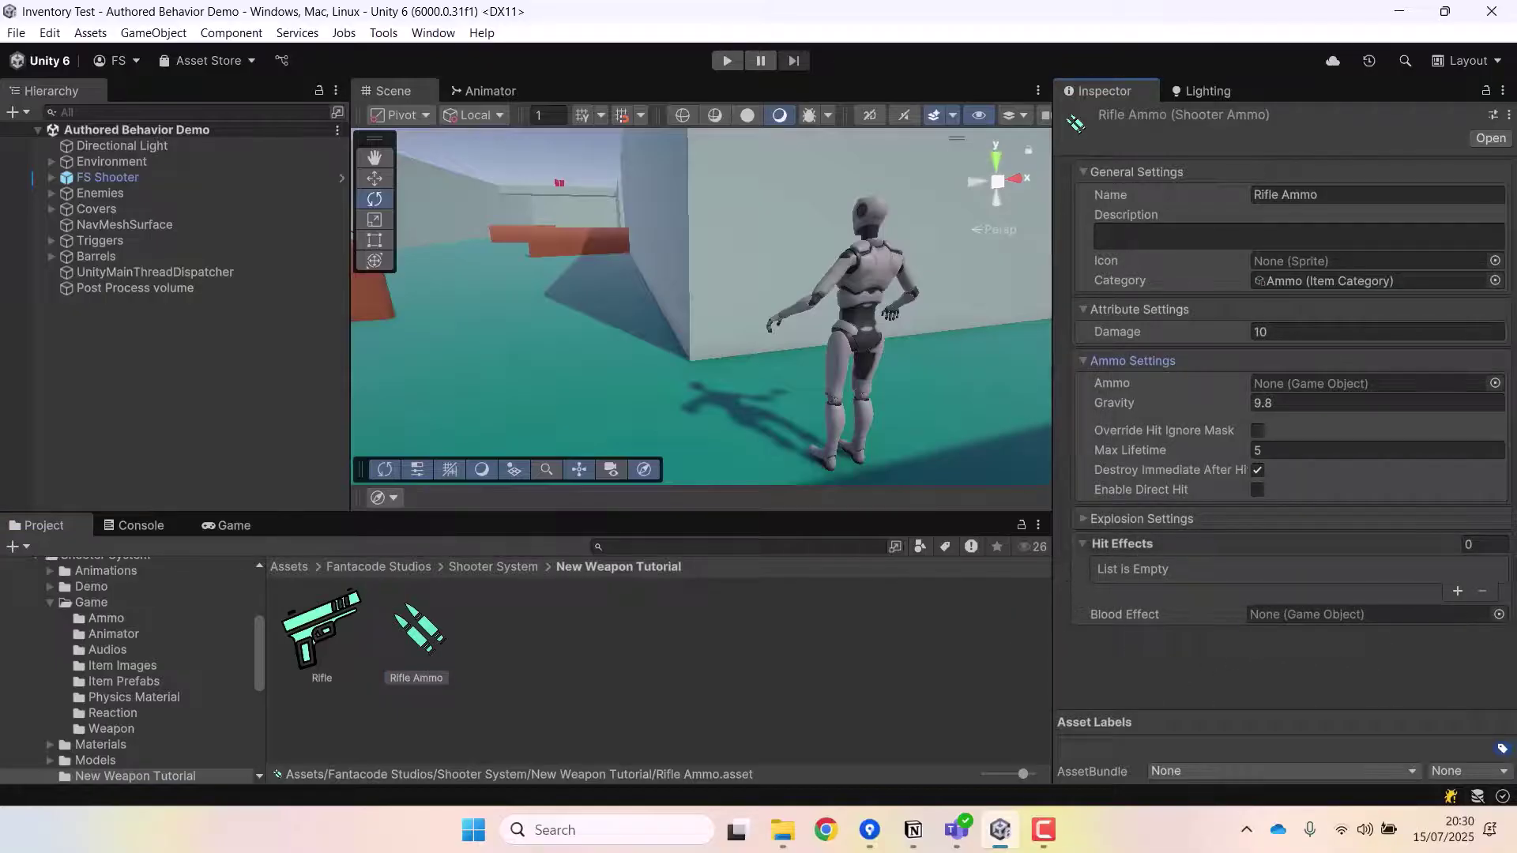
pyautogui.click(1499, 614)
pyautogui.write('blo')
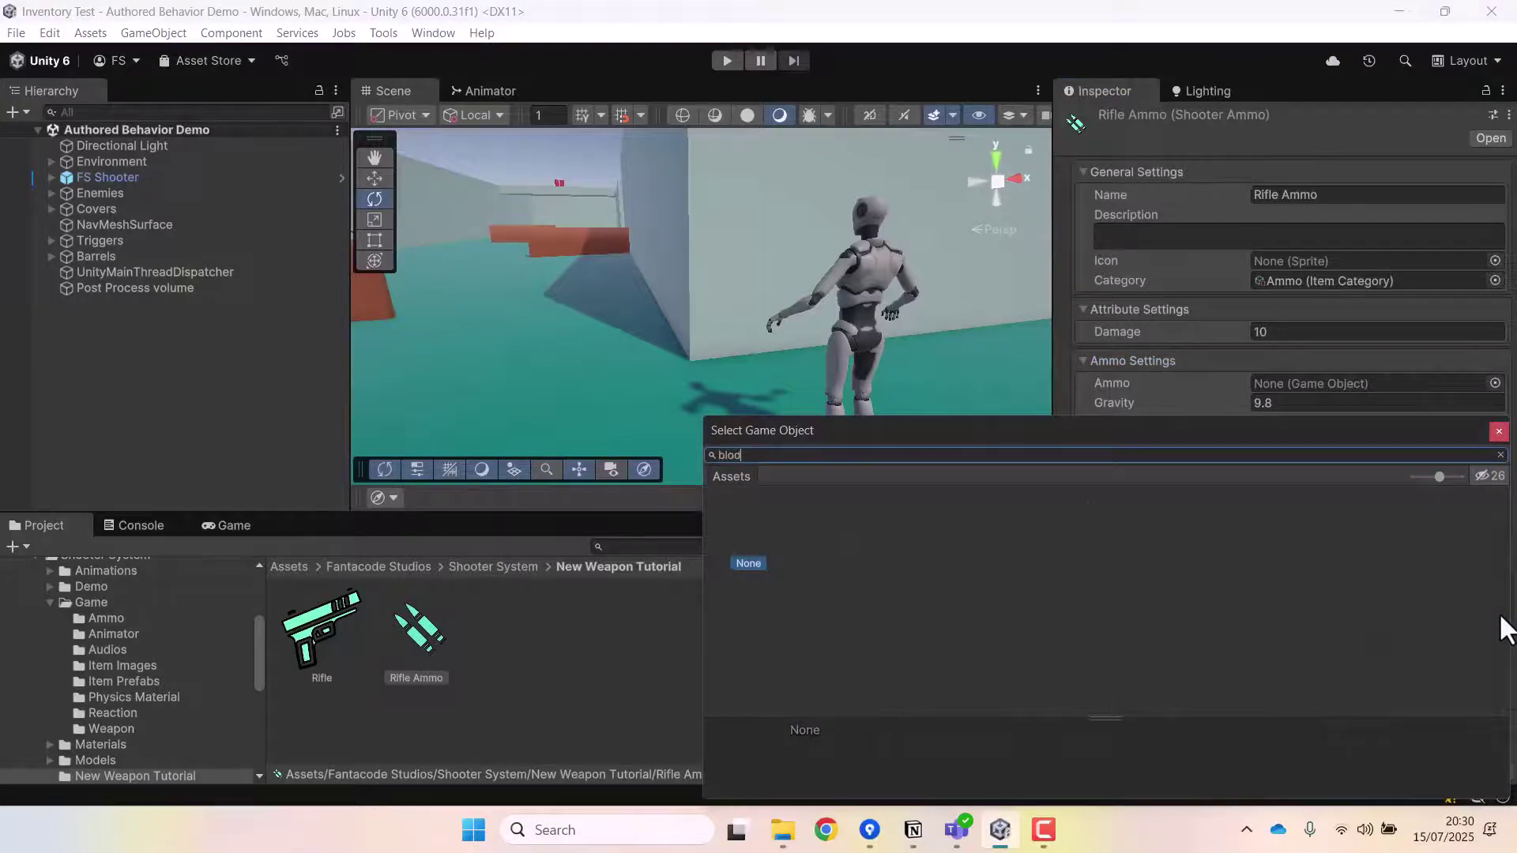
pyautogui.doubleClick(814, 534)
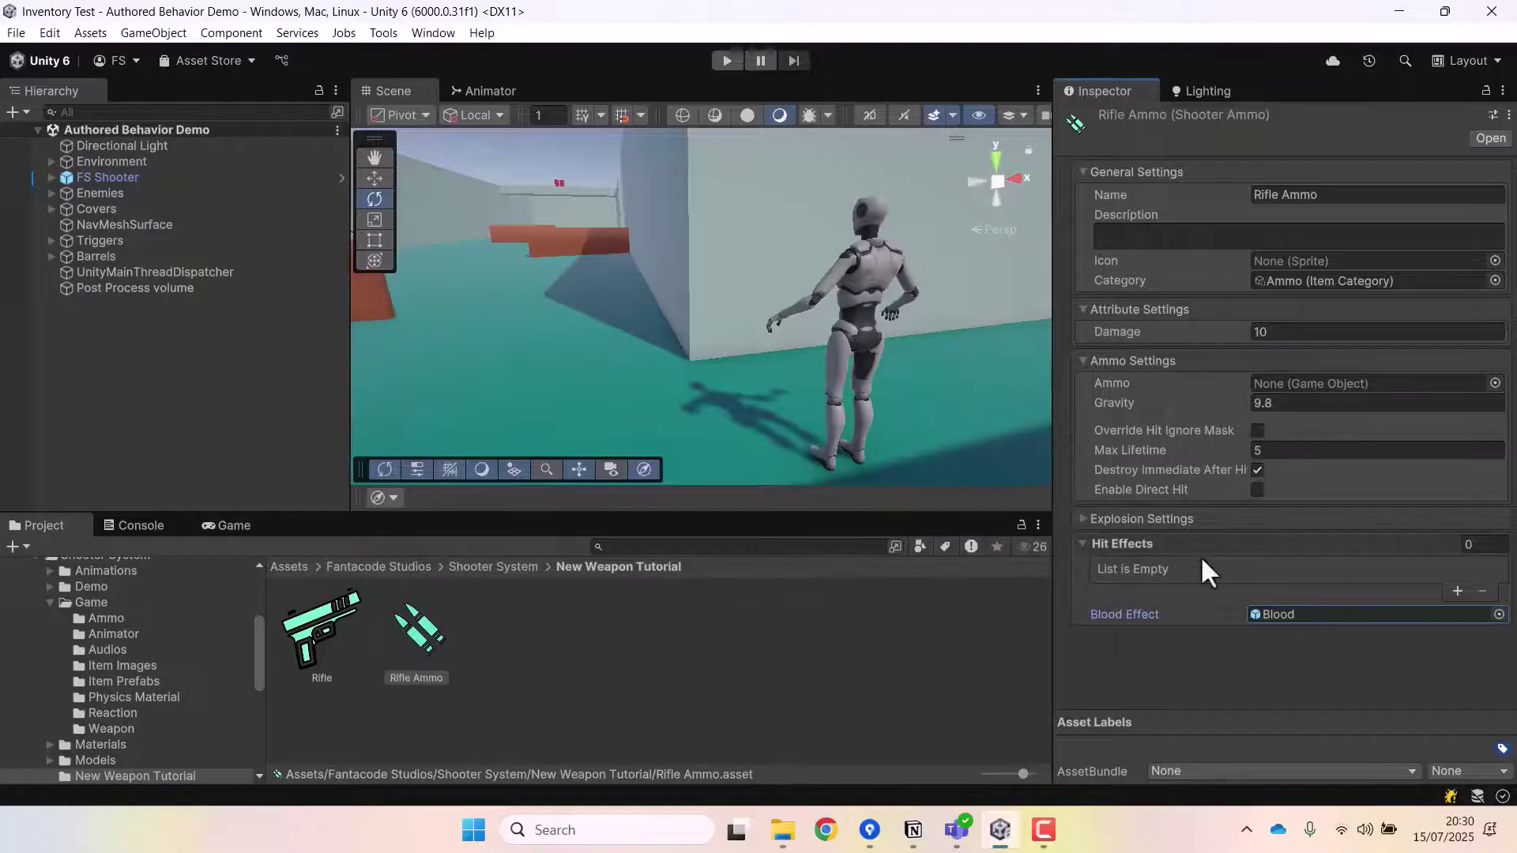
pyautogui.click(1457, 589)
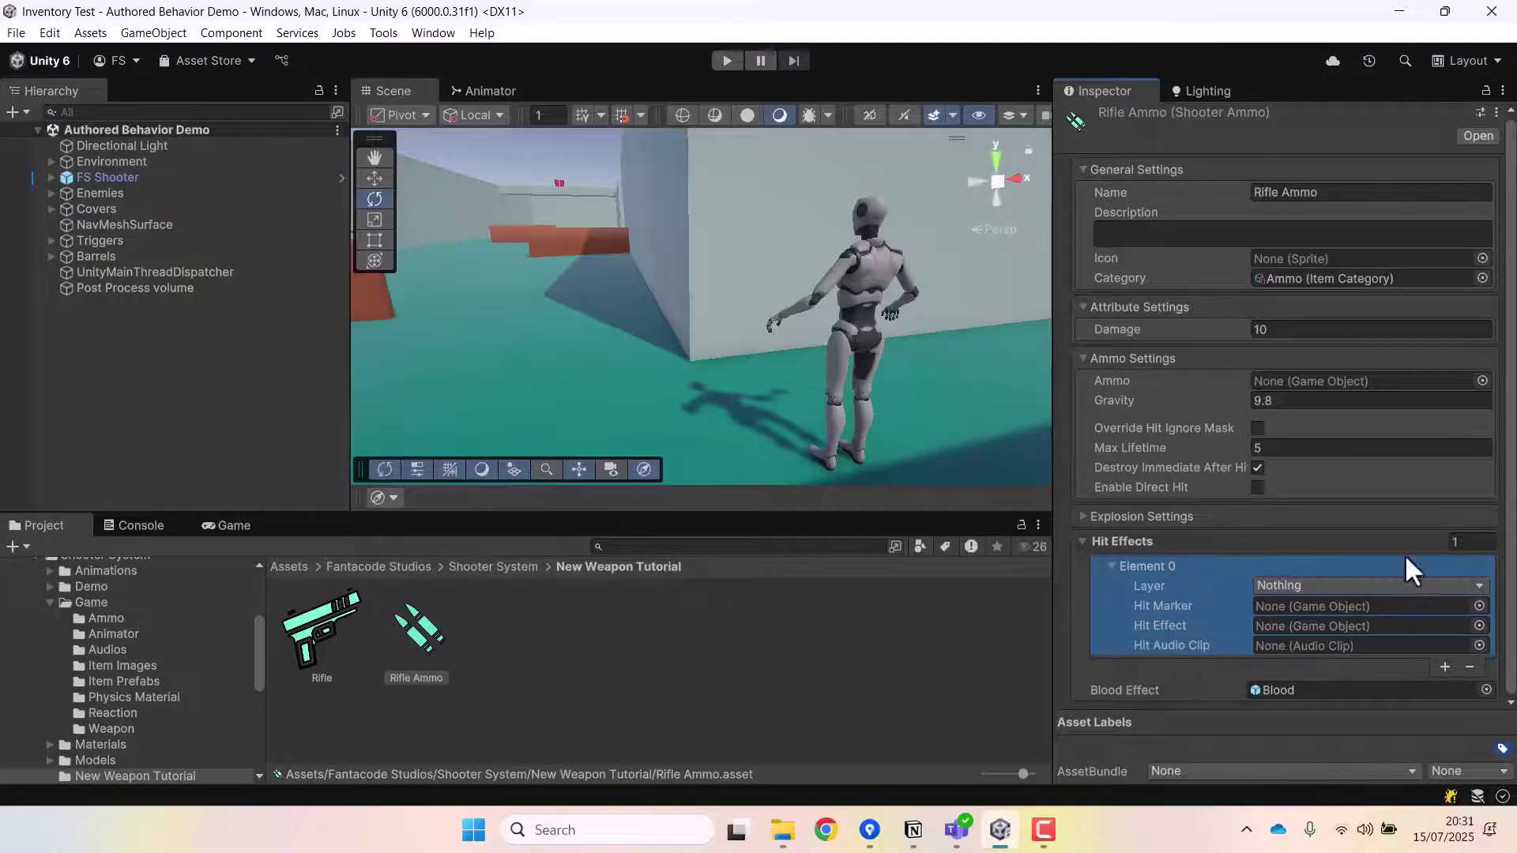
# Remove the Rifle Ammo's Hit Effects entry and assign Rifle Ammo as the Ammo Data in the Rifle's Weapon Settings
pyautogui.click(1469, 667)
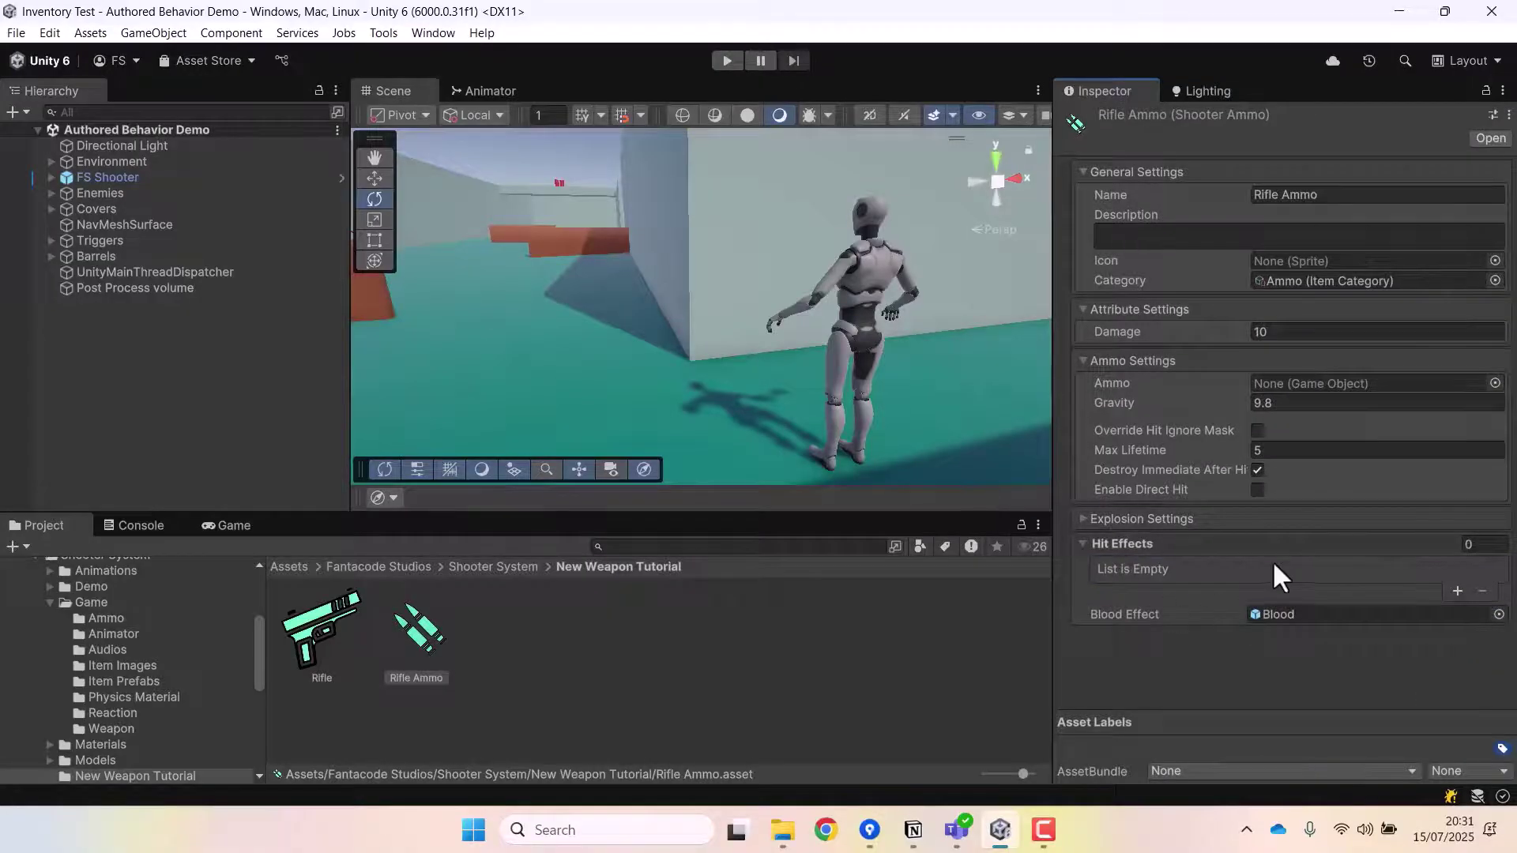
pyautogui.click(330, 624)
pyautogui.scroll(-2, 1371, 431)
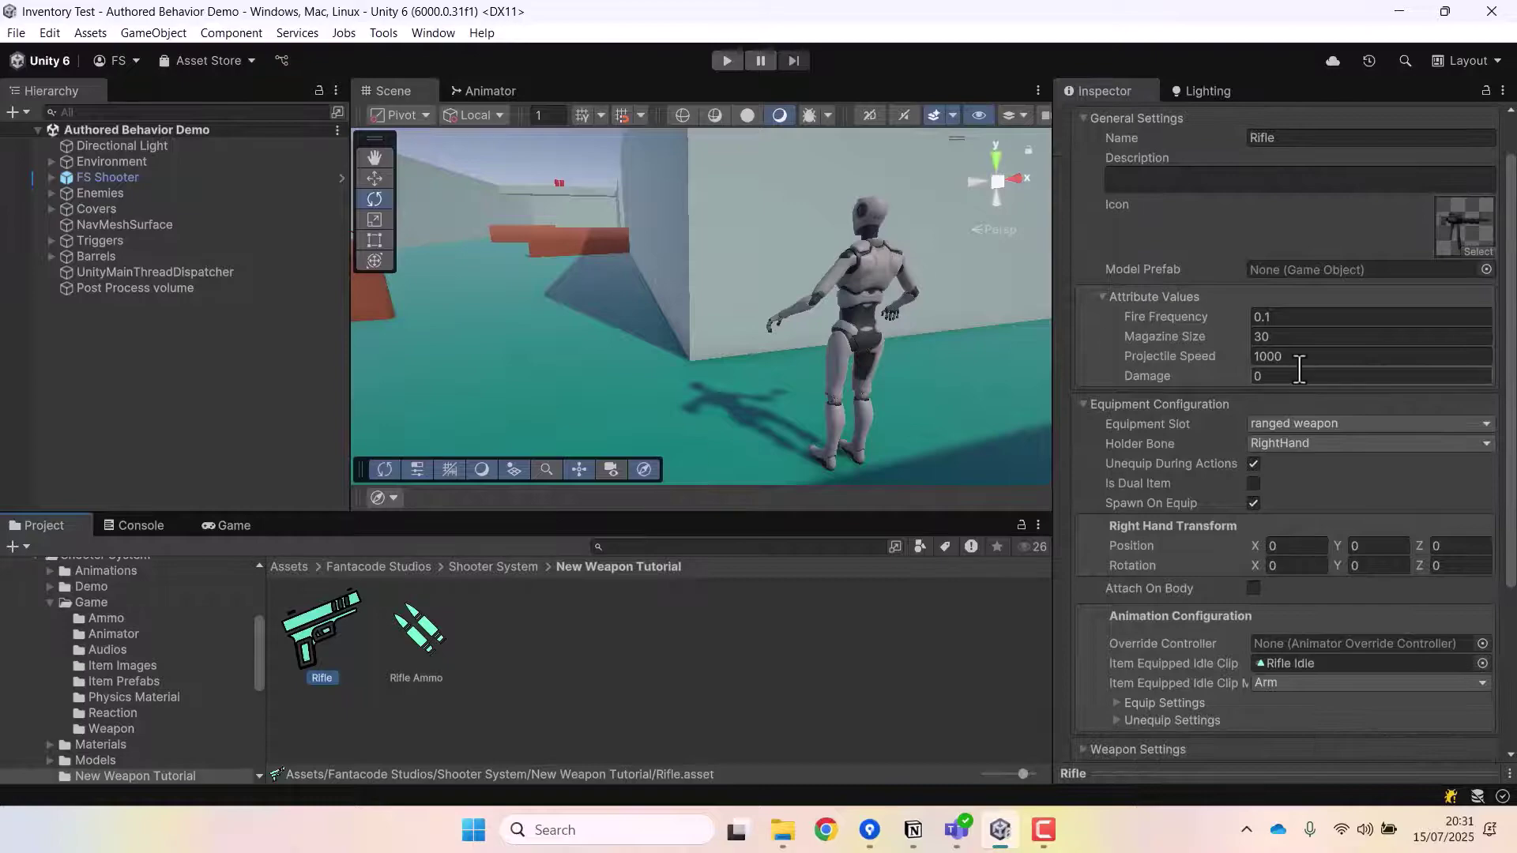
pyautogui.scroll(-4, 1264, 372)
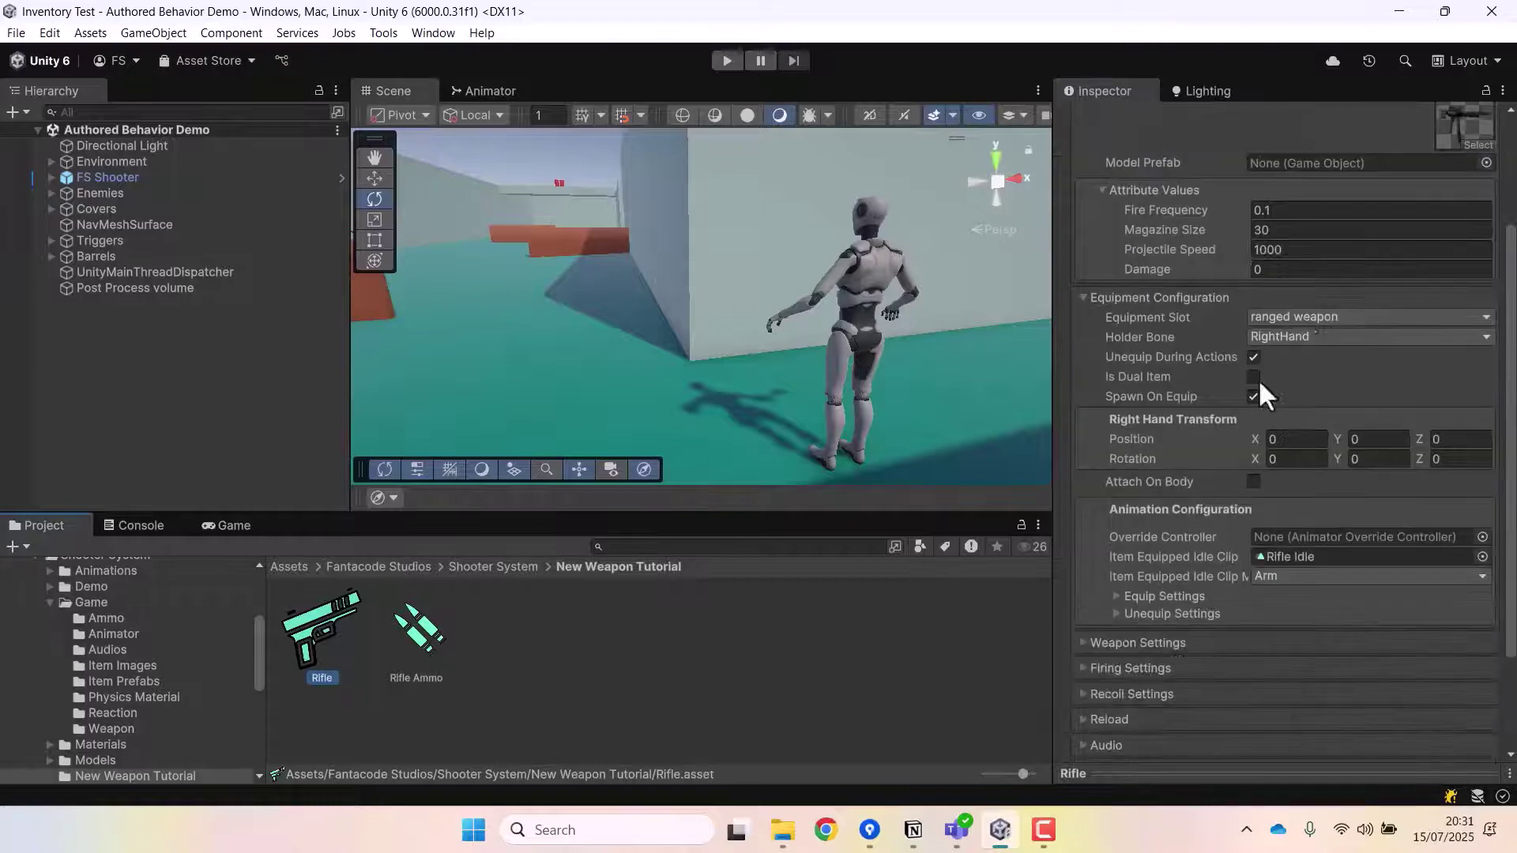
pyautogui.click(1117, 638)
pyautogui.scroll(-6, 1250, 538)
pyautogui.moveTo(416, 632); pyautogui.dragTo(1362, 503)
pyautogui.scroll(-1, 1390, 391)
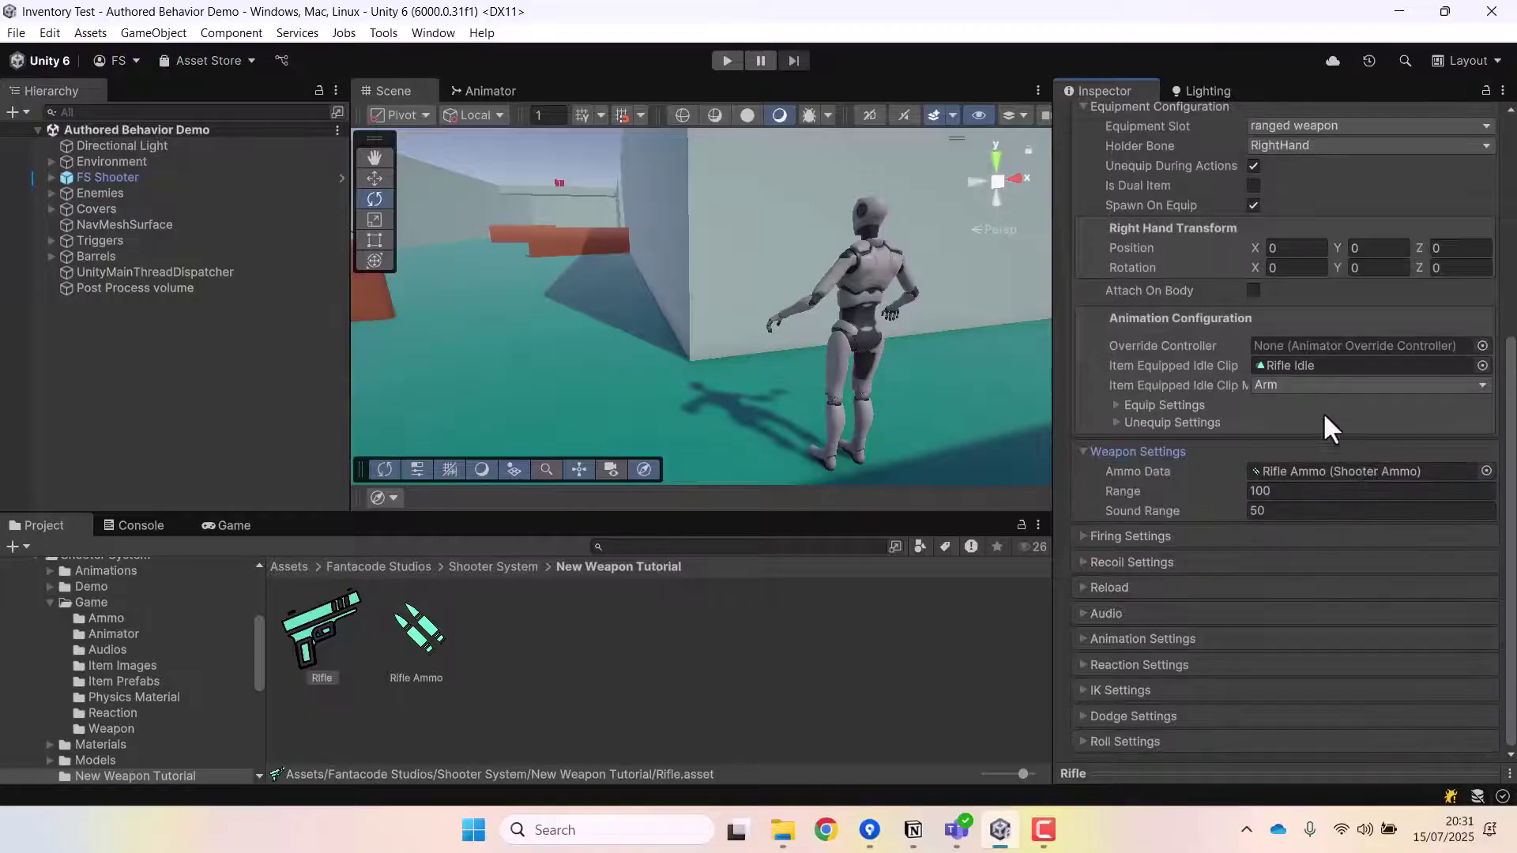
# Set the Fire Type in the Rifle's Firing Settings to Auto
pyautogui.click(1122, 536)
pyautogui.scroll(-5, 1130, 535)
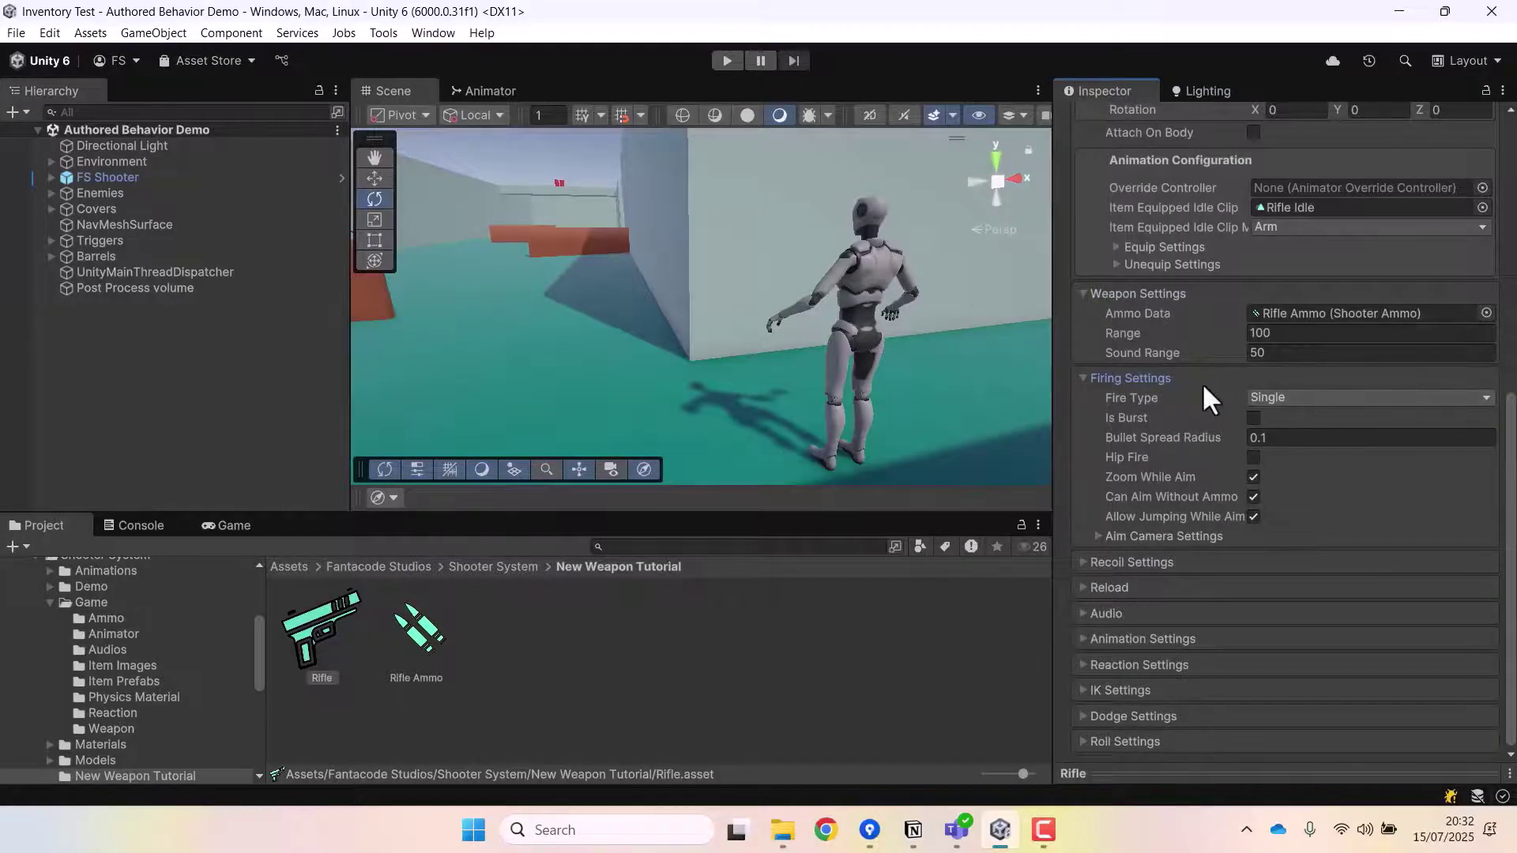
pyautogui.click(1360, 397)
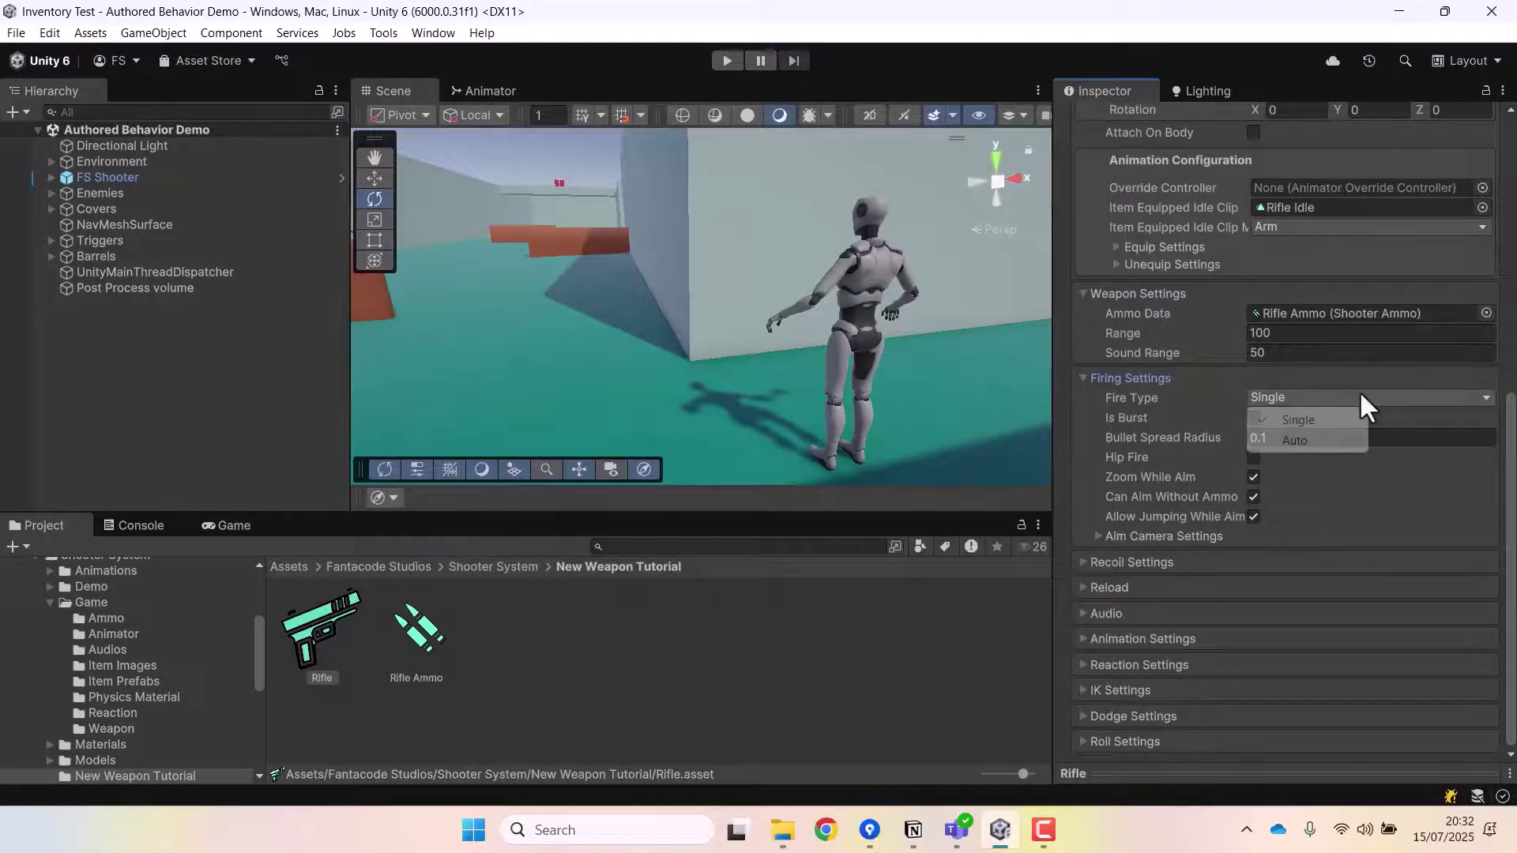
pyautogui.click(1302, 443)
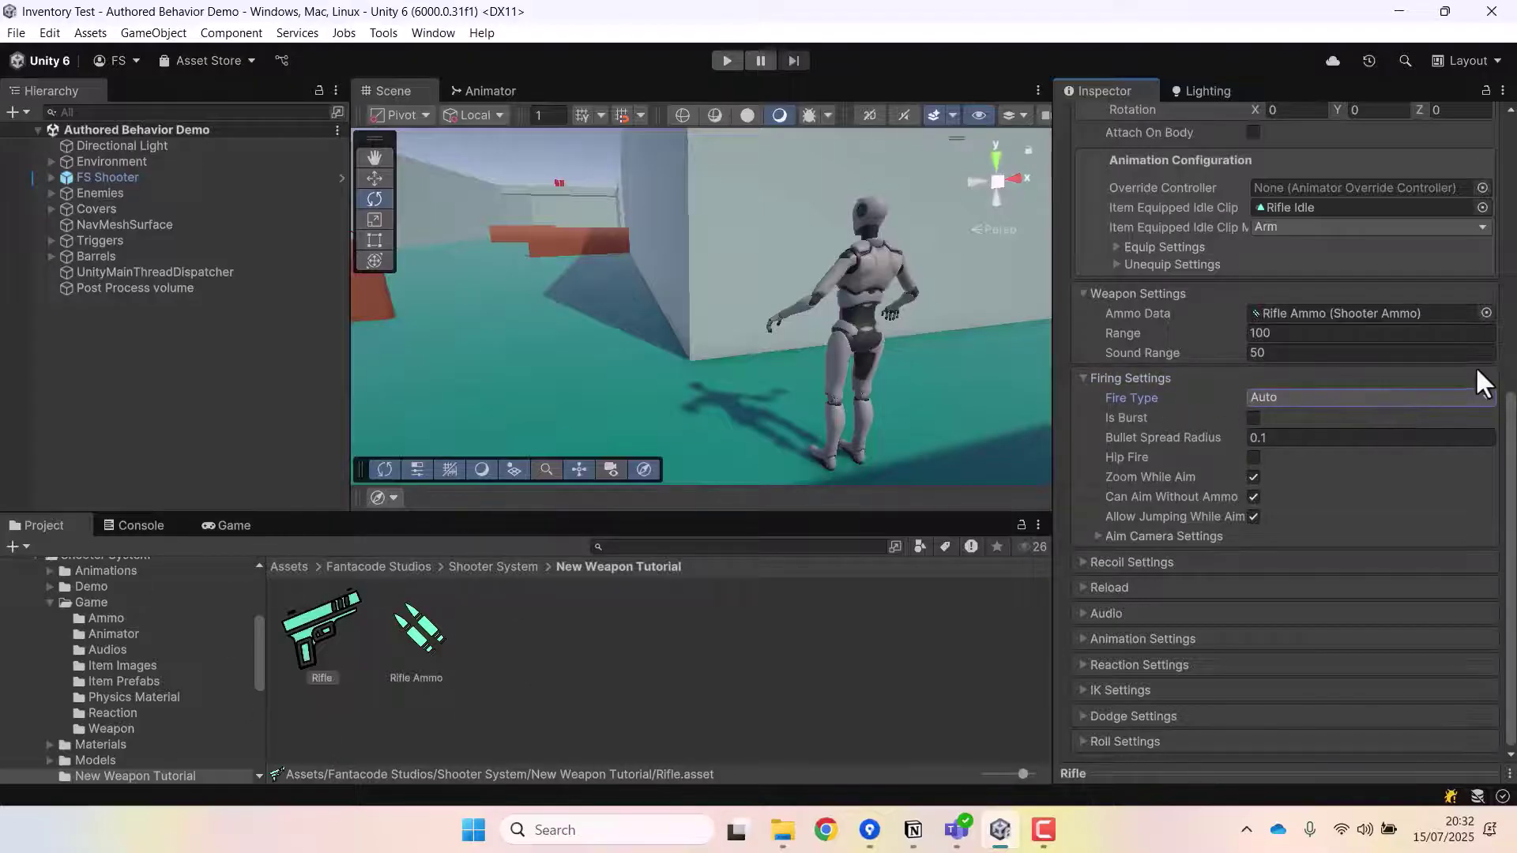
# Examine the Rifle's Recoil Settings and Reload options, collapsing each section after viewing it
pyautogui.click(1131, 561)
pyautogui.scroll(-3, 1089, 494)
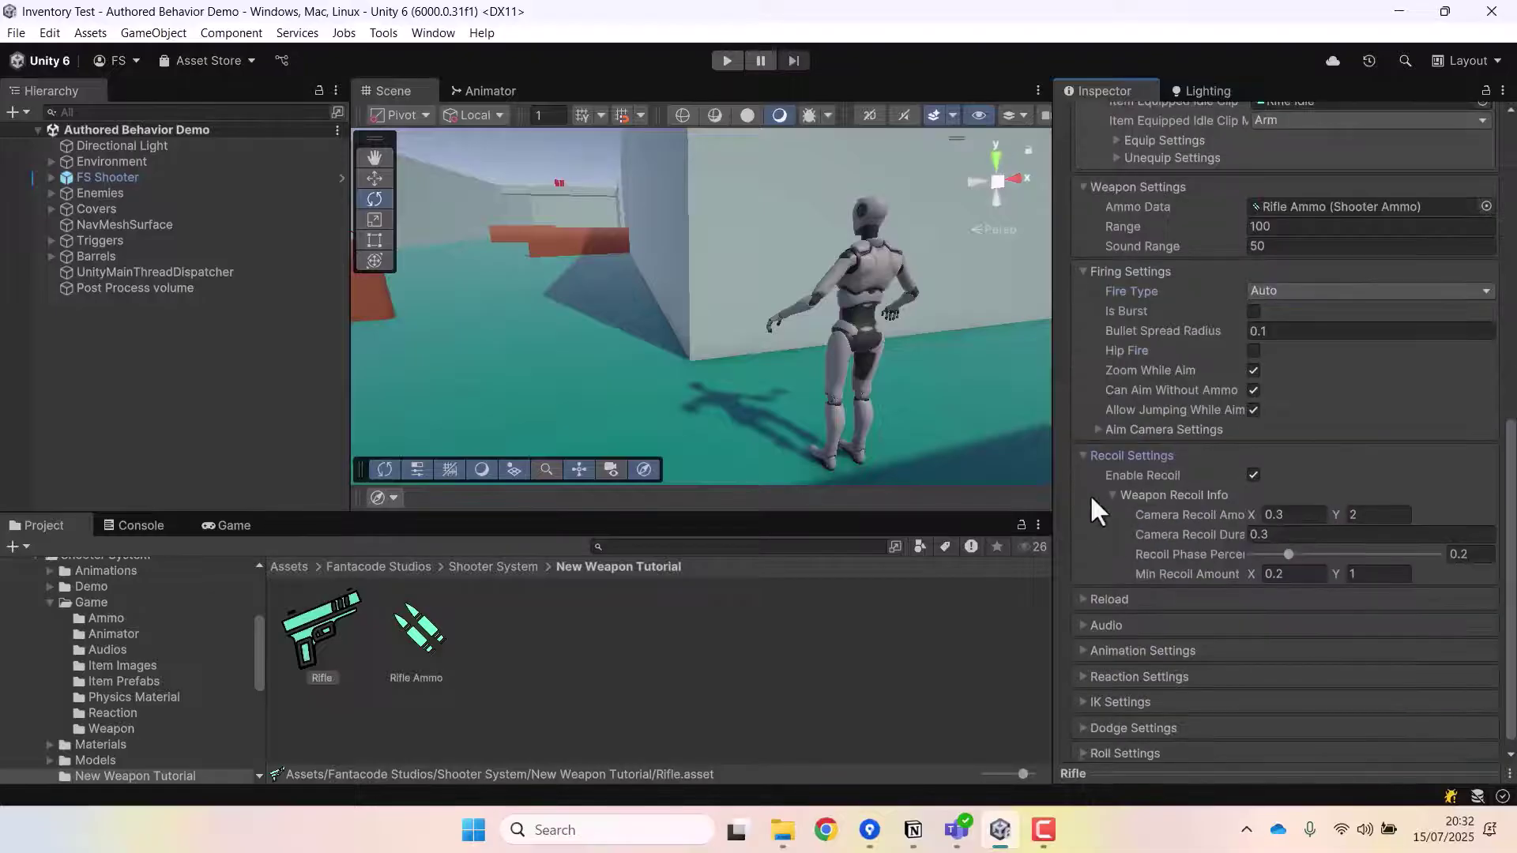
pyautogui.click(1127, 456)
pyautogui.click(1106, 587)
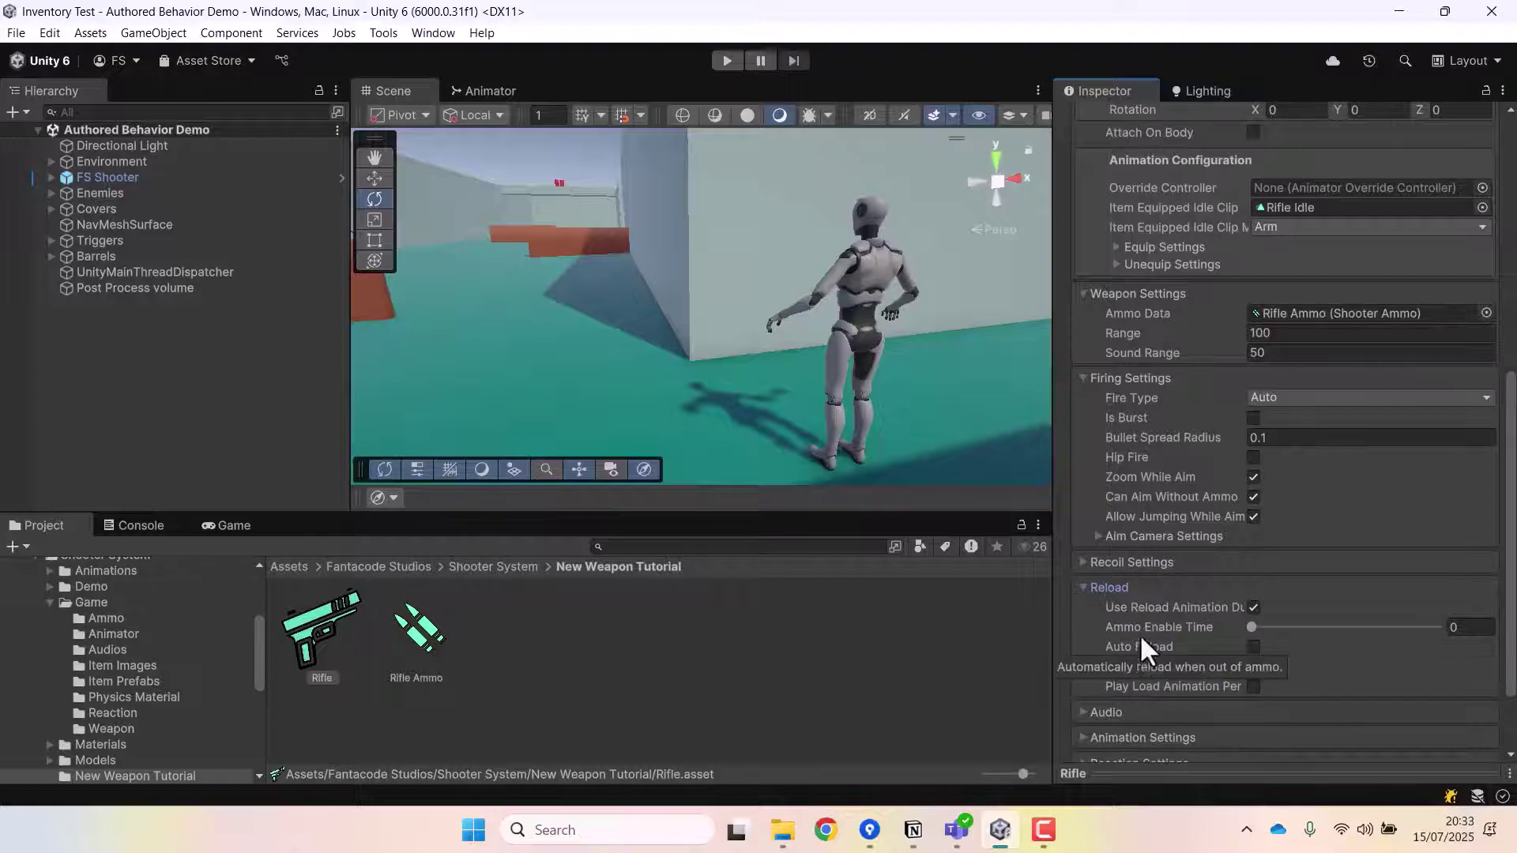
pyautogui.click(1084, 588)
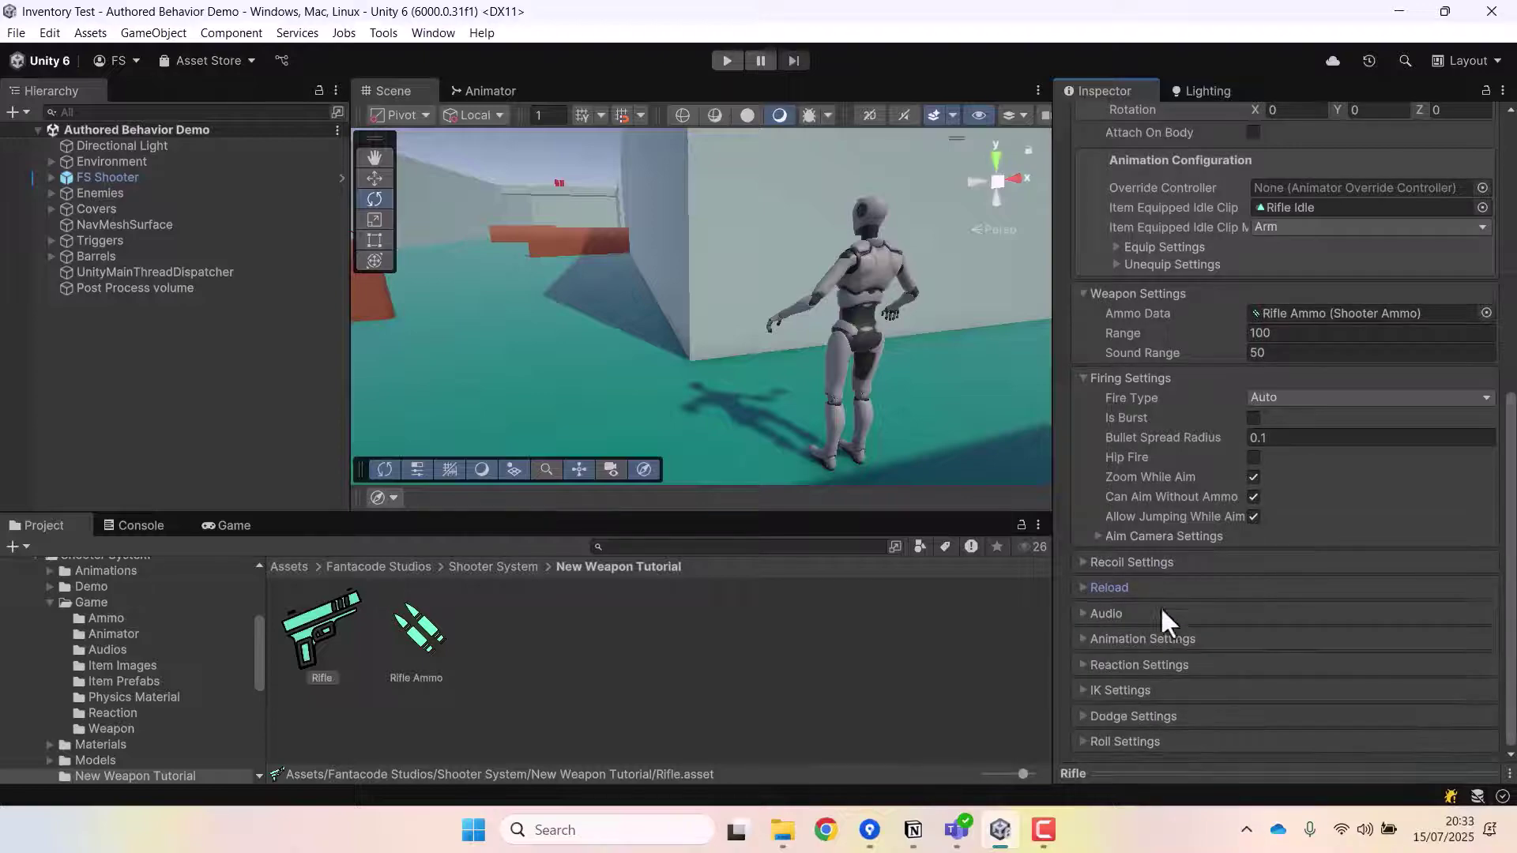
# Assign Rifle Shot, Rifle Trigger and Rifle Reload as the Rifle's fire, trigger and reload audio clips
pyautogui.click(1090, 615)
pyautogui.scroll(-2, 1132, 615)
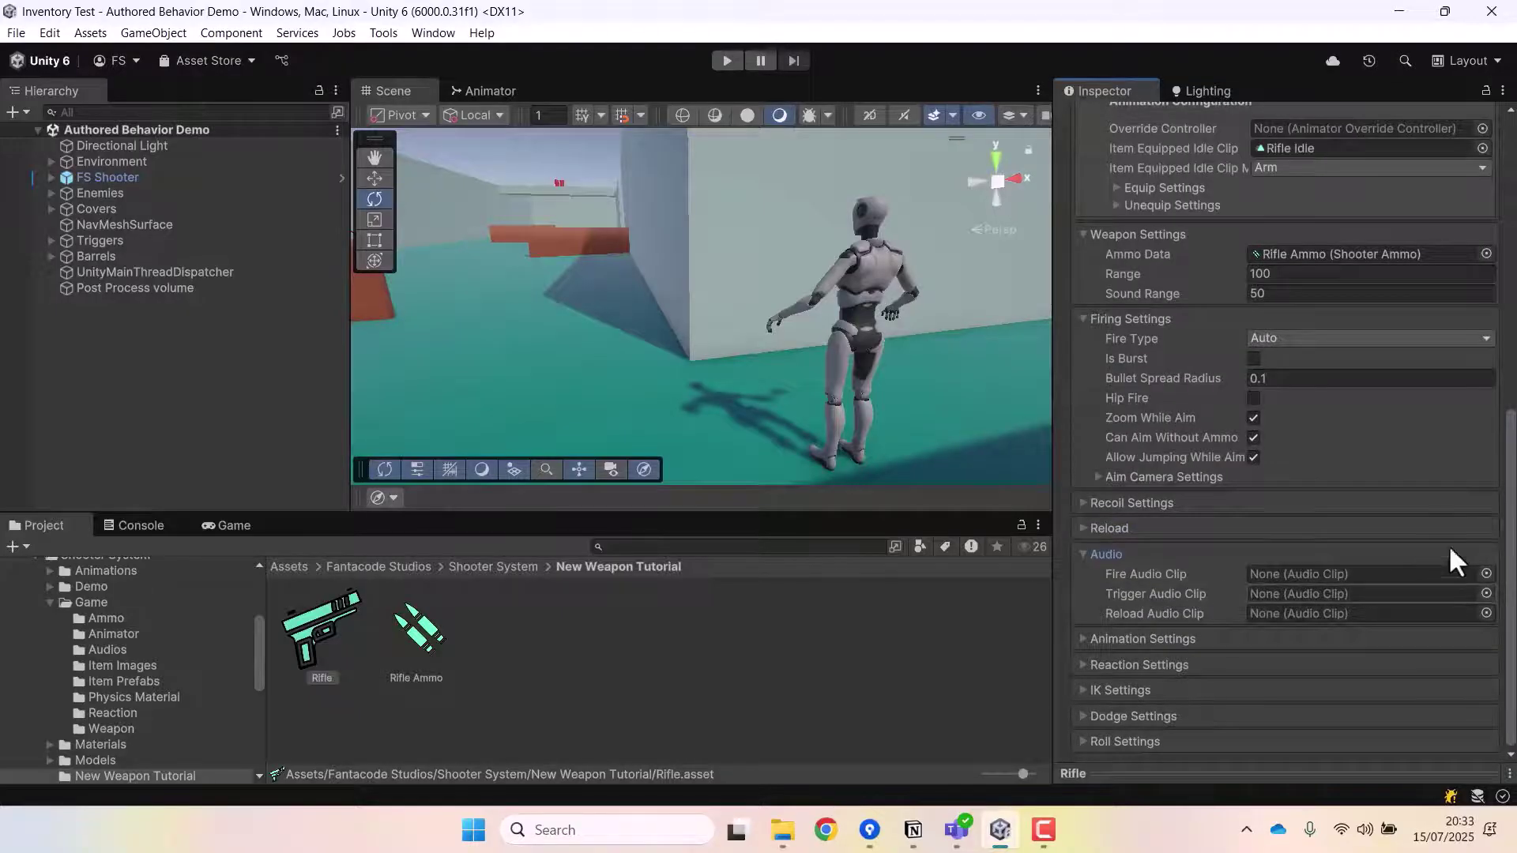
pyautogui.click(1486, 575)
pyautogui.doubleClick(841, 667)
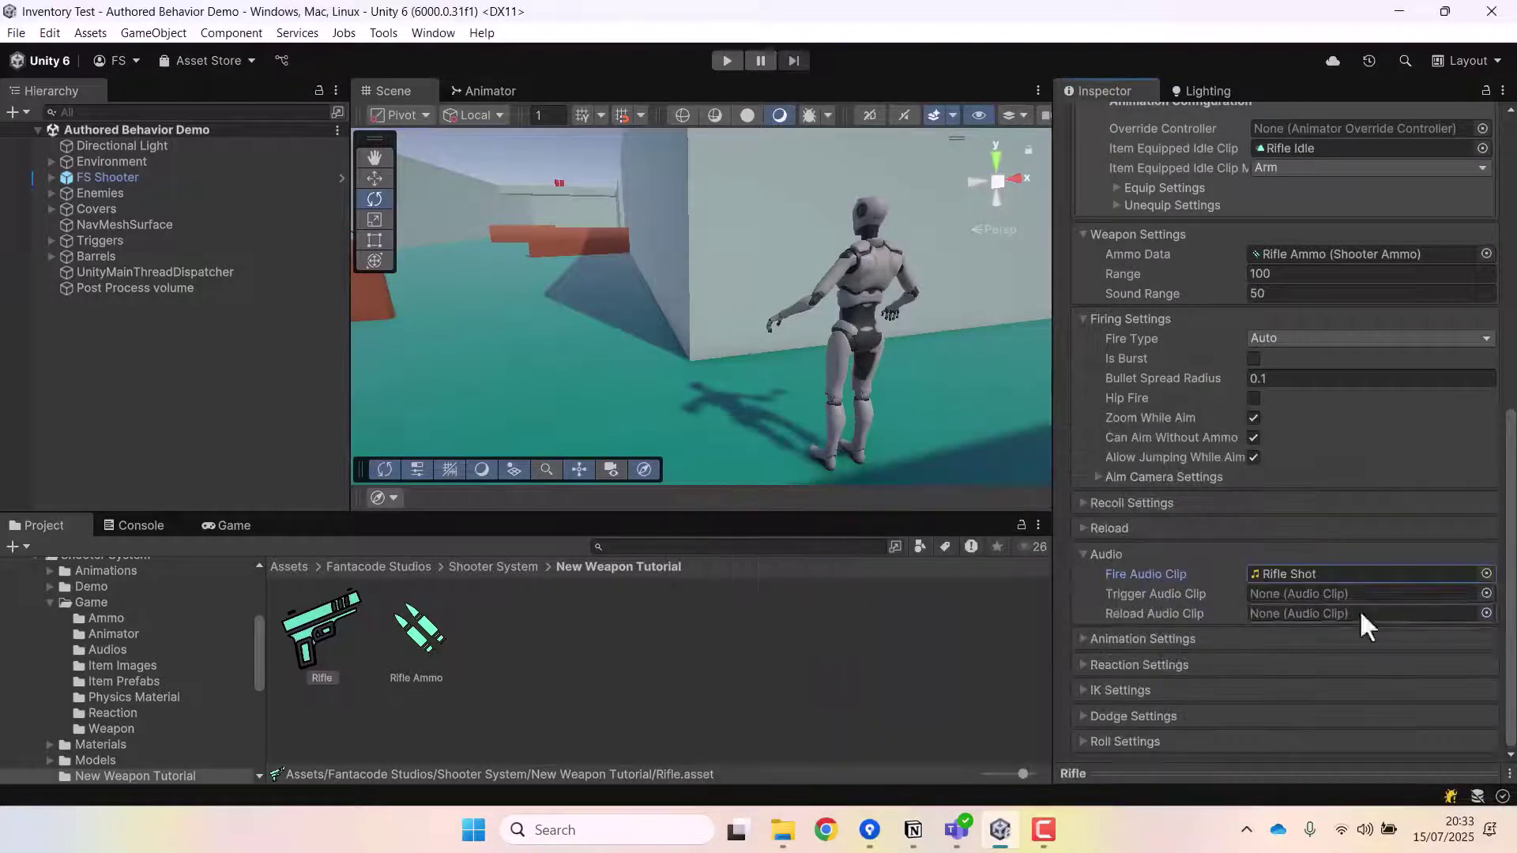
pyautogui.click(1485, 617)
pyautogui.scroll(-1, 867, 621)
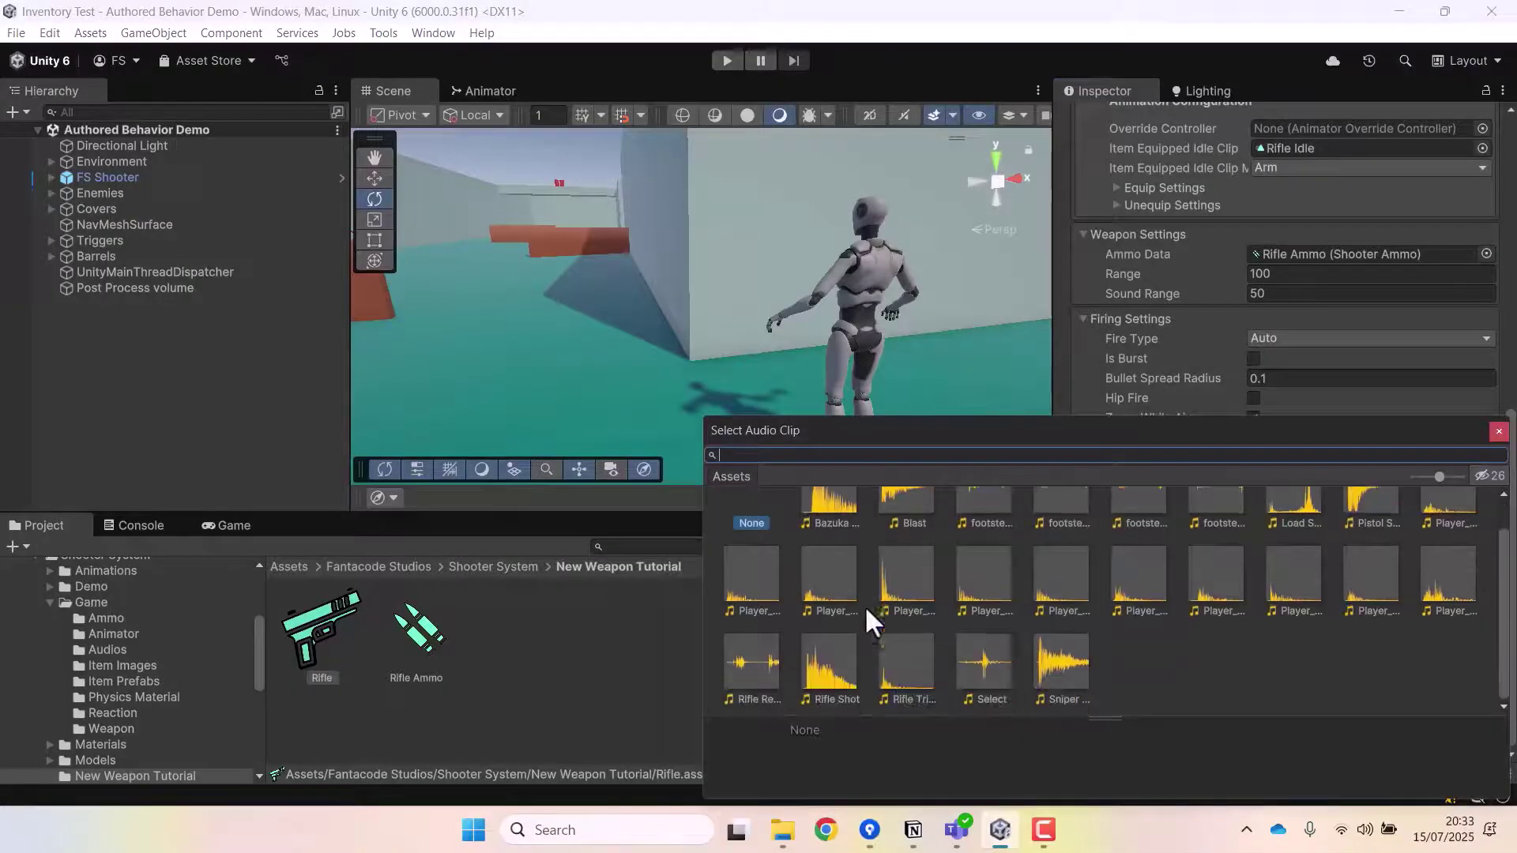
pyautogui.doubleClick(752, 662)
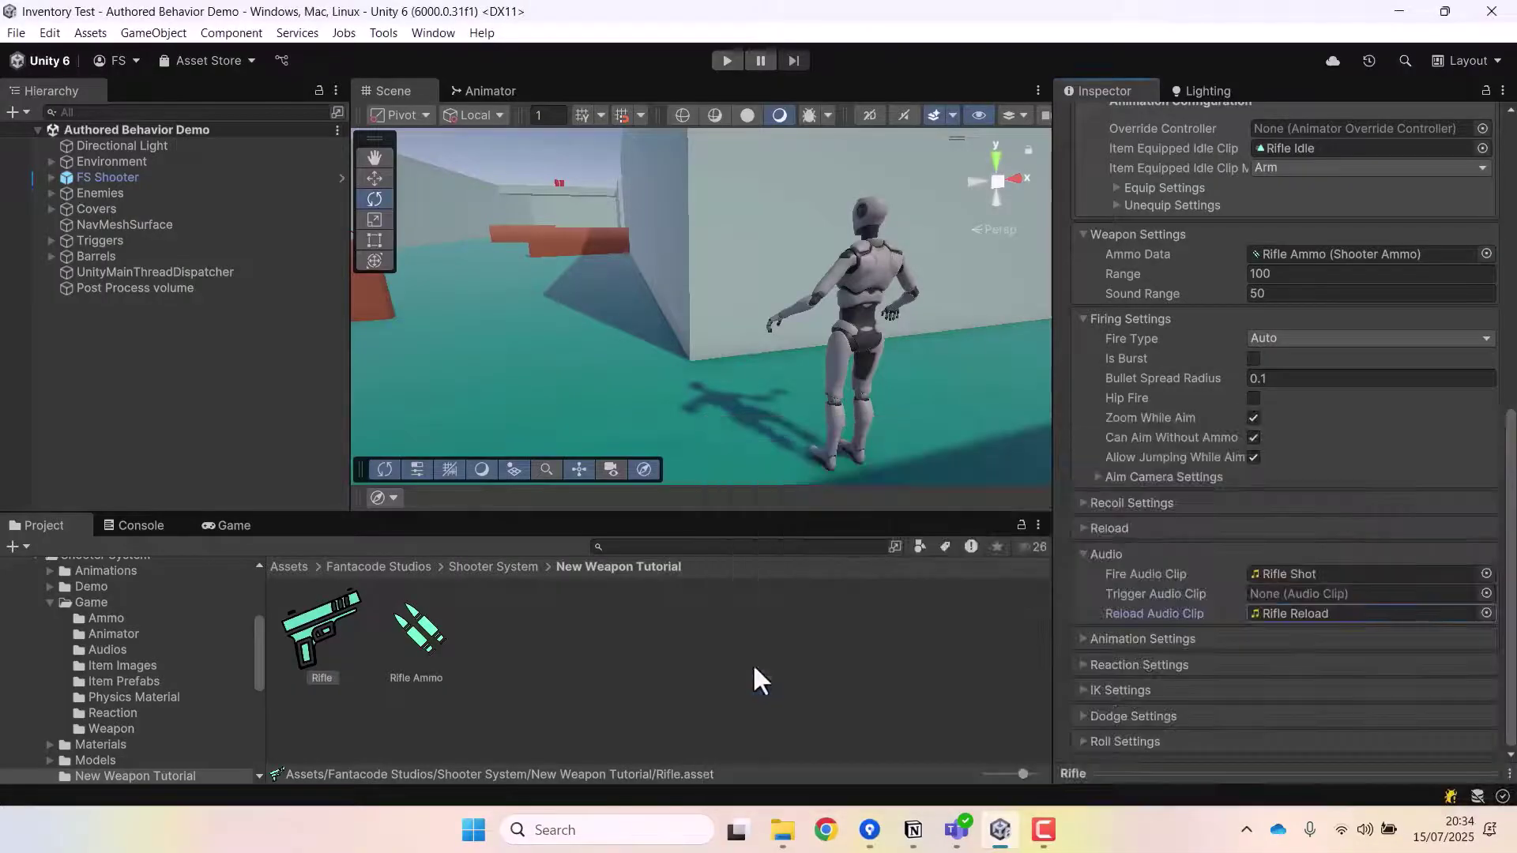
pyautogui.click(1485, 593)
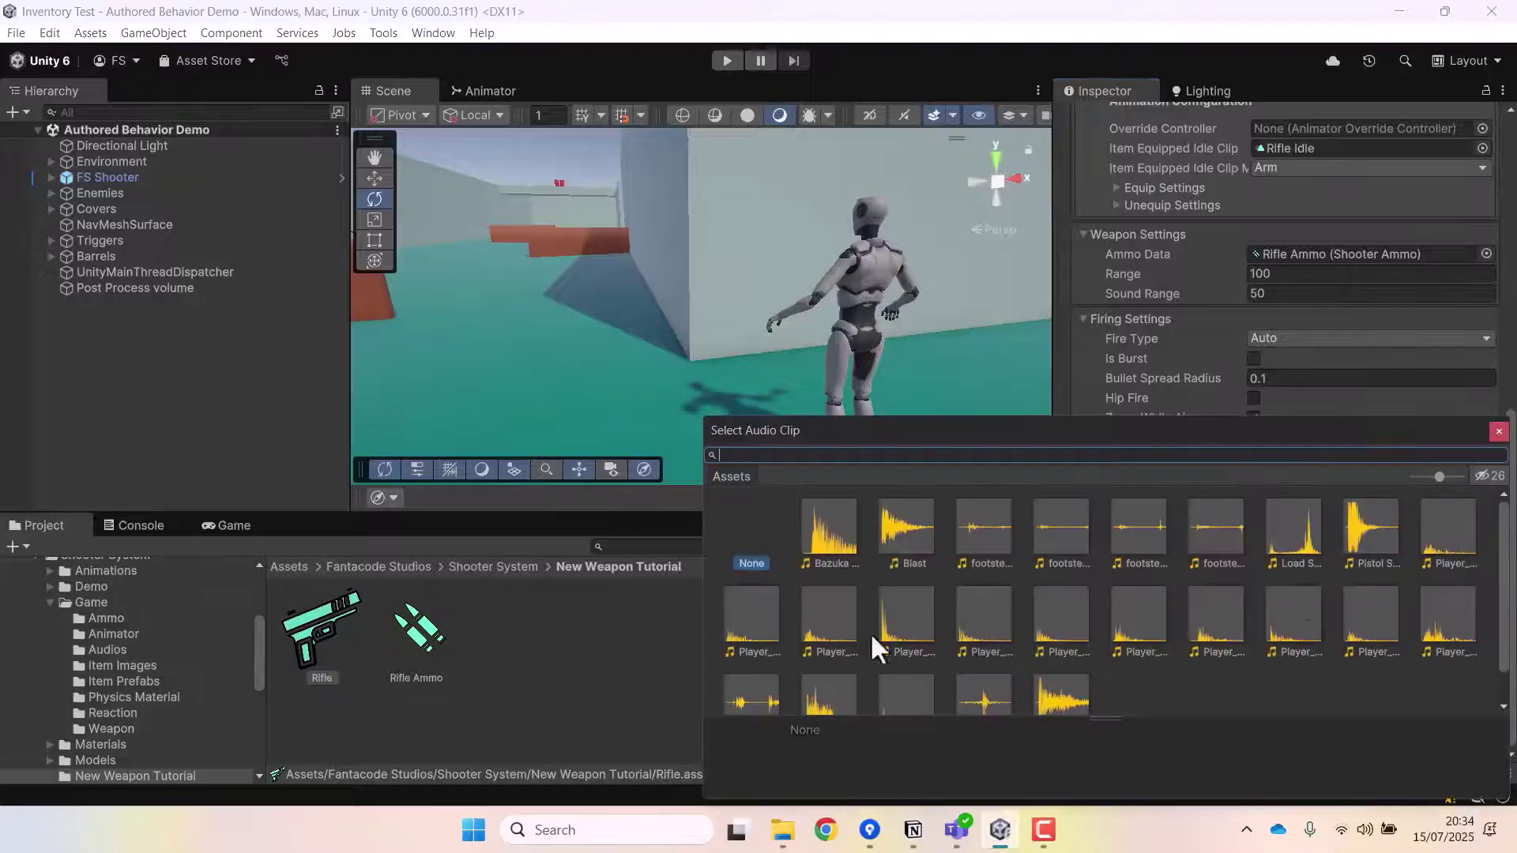
pyautogui.scroll(-1, 1001, 614)
pyautogui.doubleClick(908, 663)
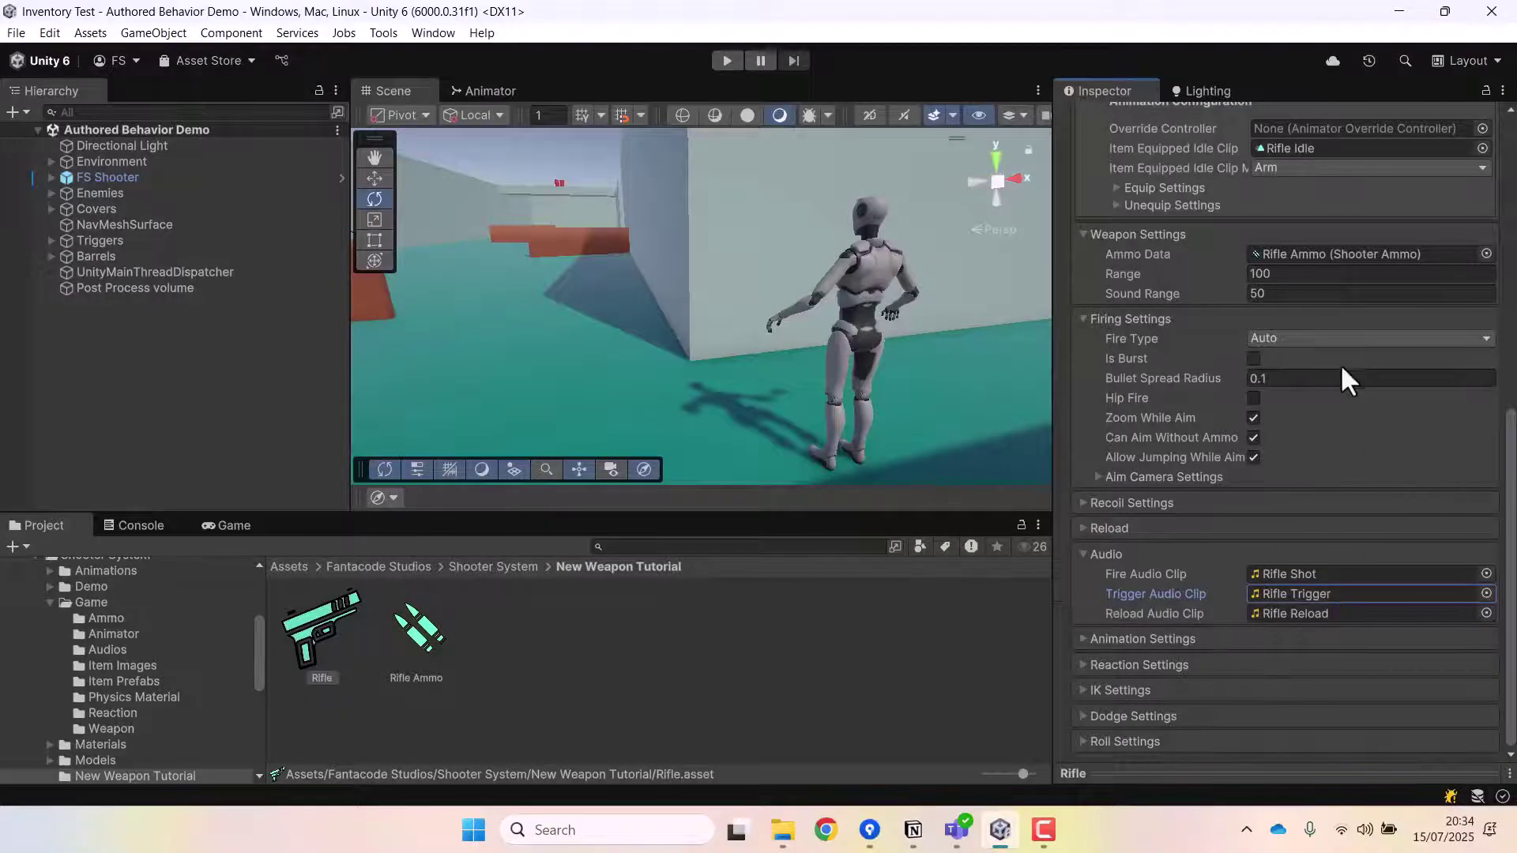
# Review the Rifle's General Settings and the Rifle Ammo's settings, and clear the asset selection
pyautogui.scroll(10, 1201, 426)
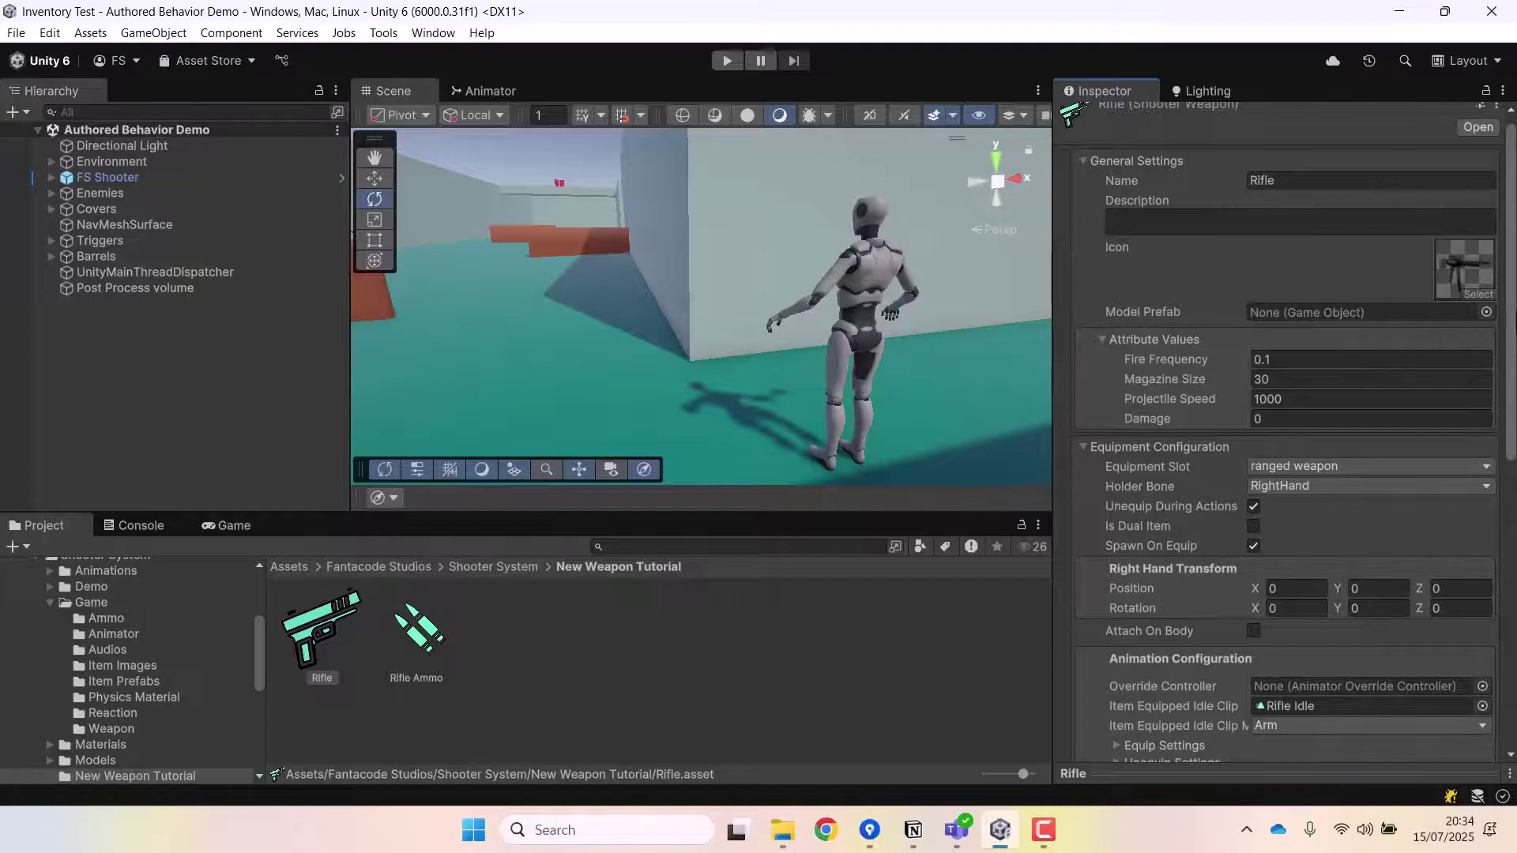
pyautogui.click(405, 630)
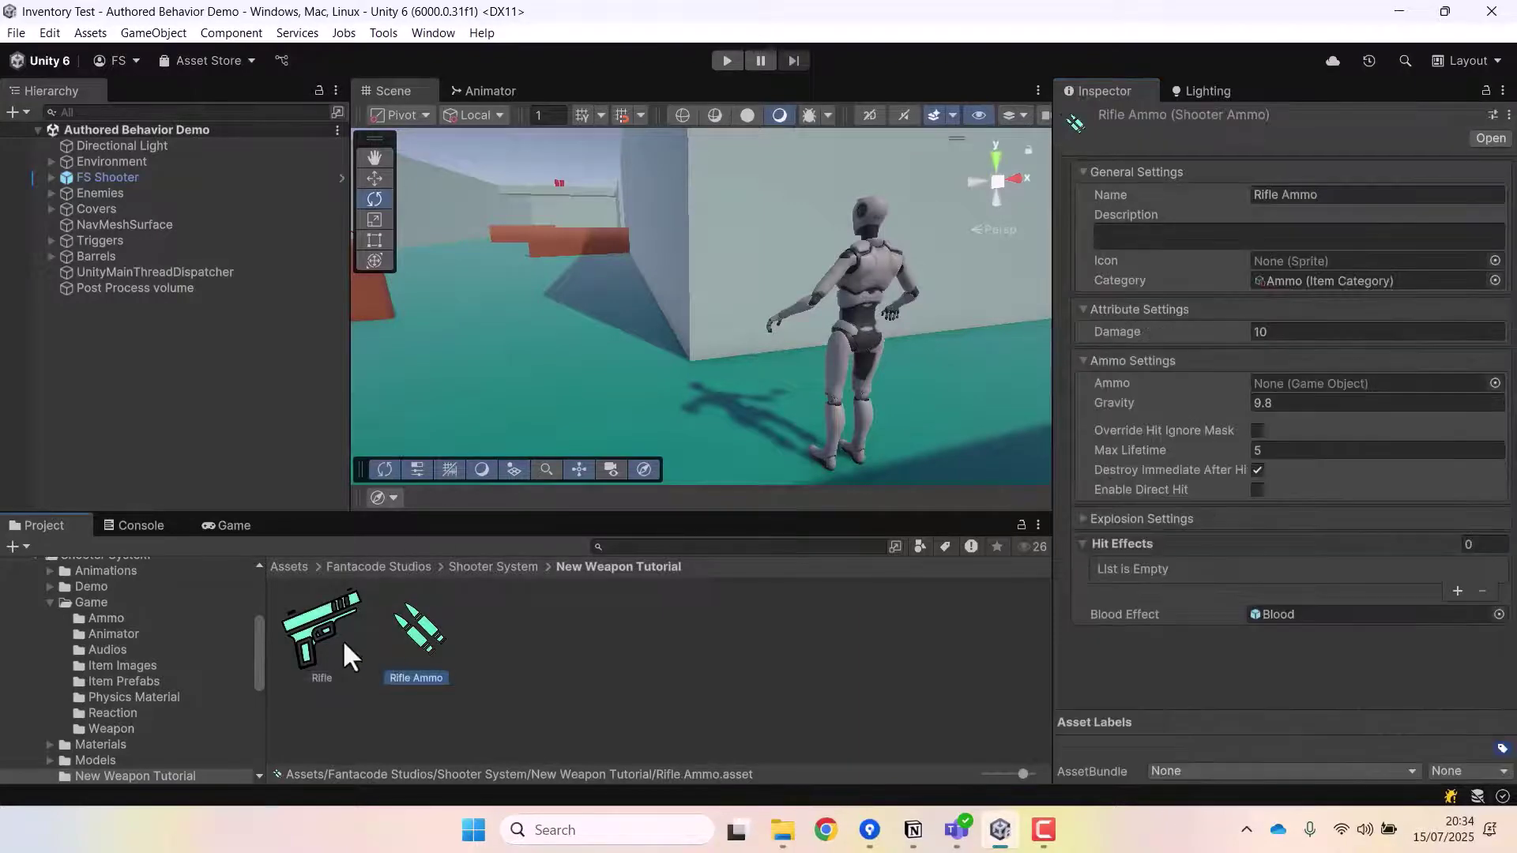
pyautogui.click(327, 633)
pyautogui.click(400, 637)
pyautogui.click(594, 668)
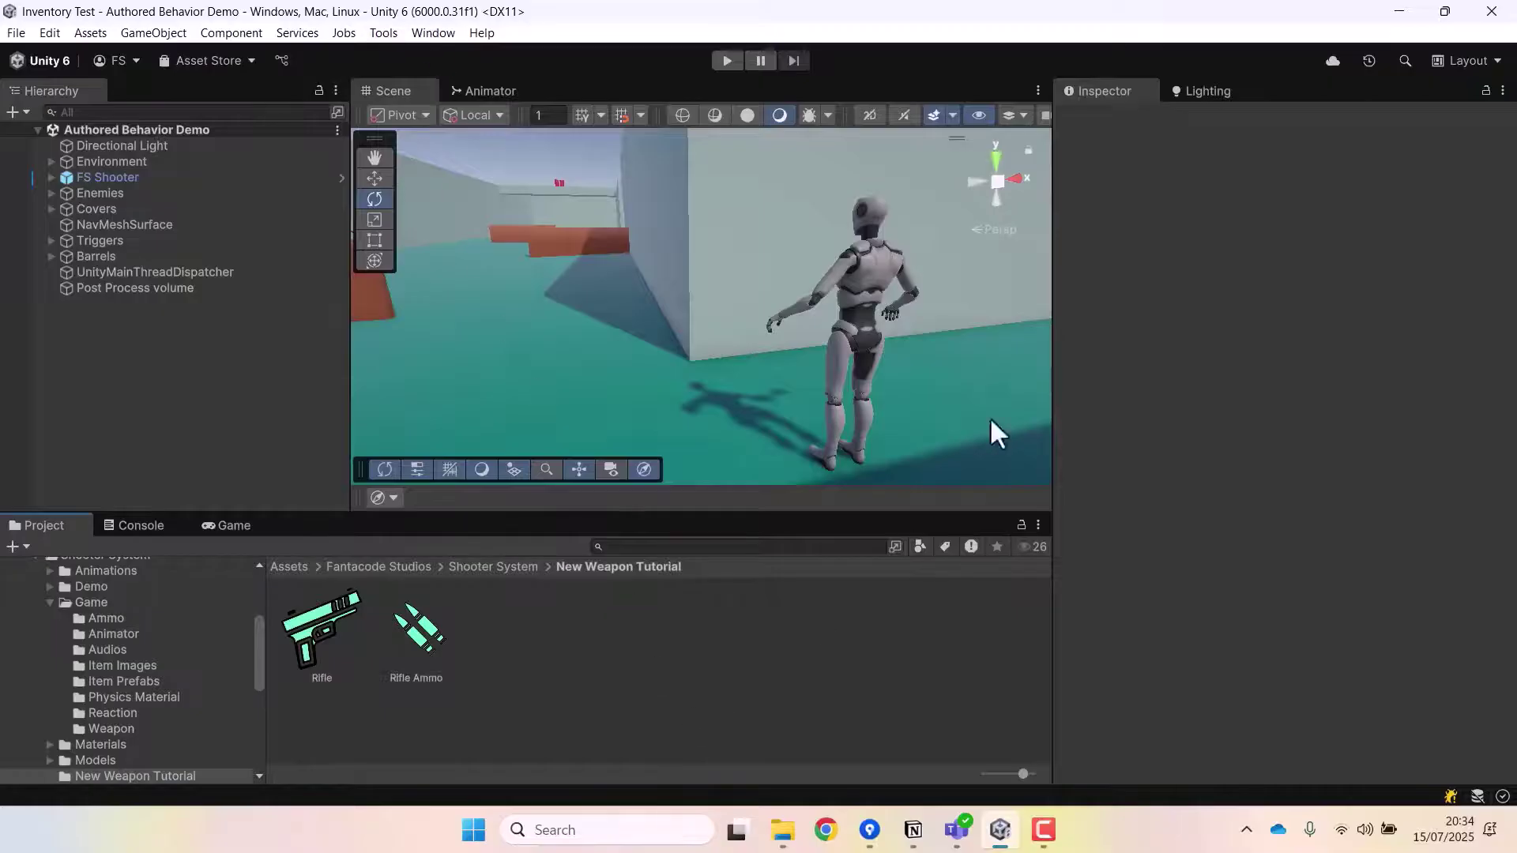
# Open the Ammo configuration of the Shooter System Setup tool and preview its Has Trail Effect option
pyautogui.click(387, 33)
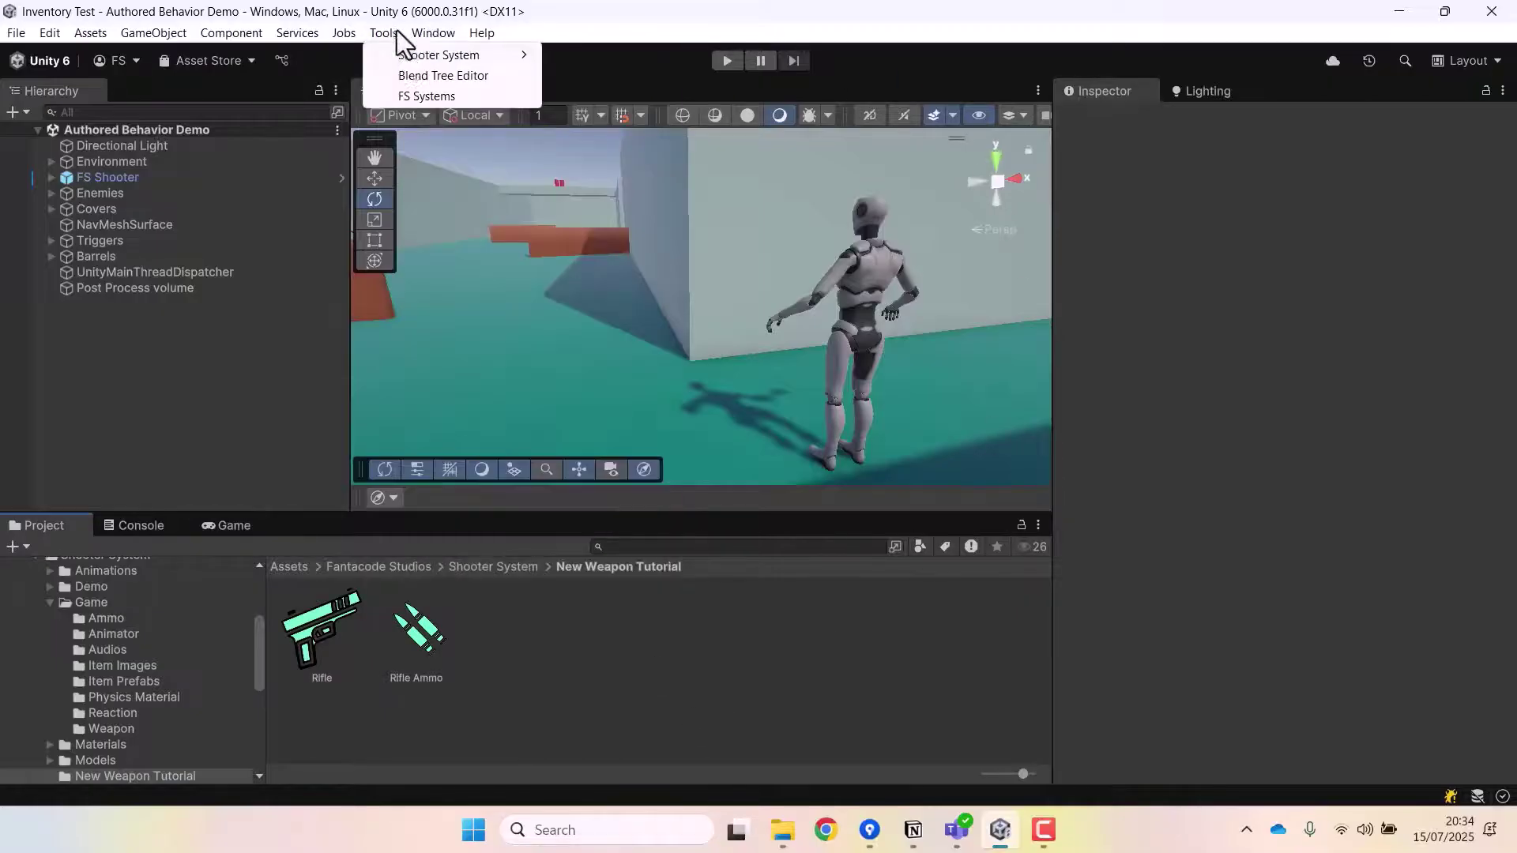
pyautogui.moveTo(459, 55)
pyautogui.click(692, 56)
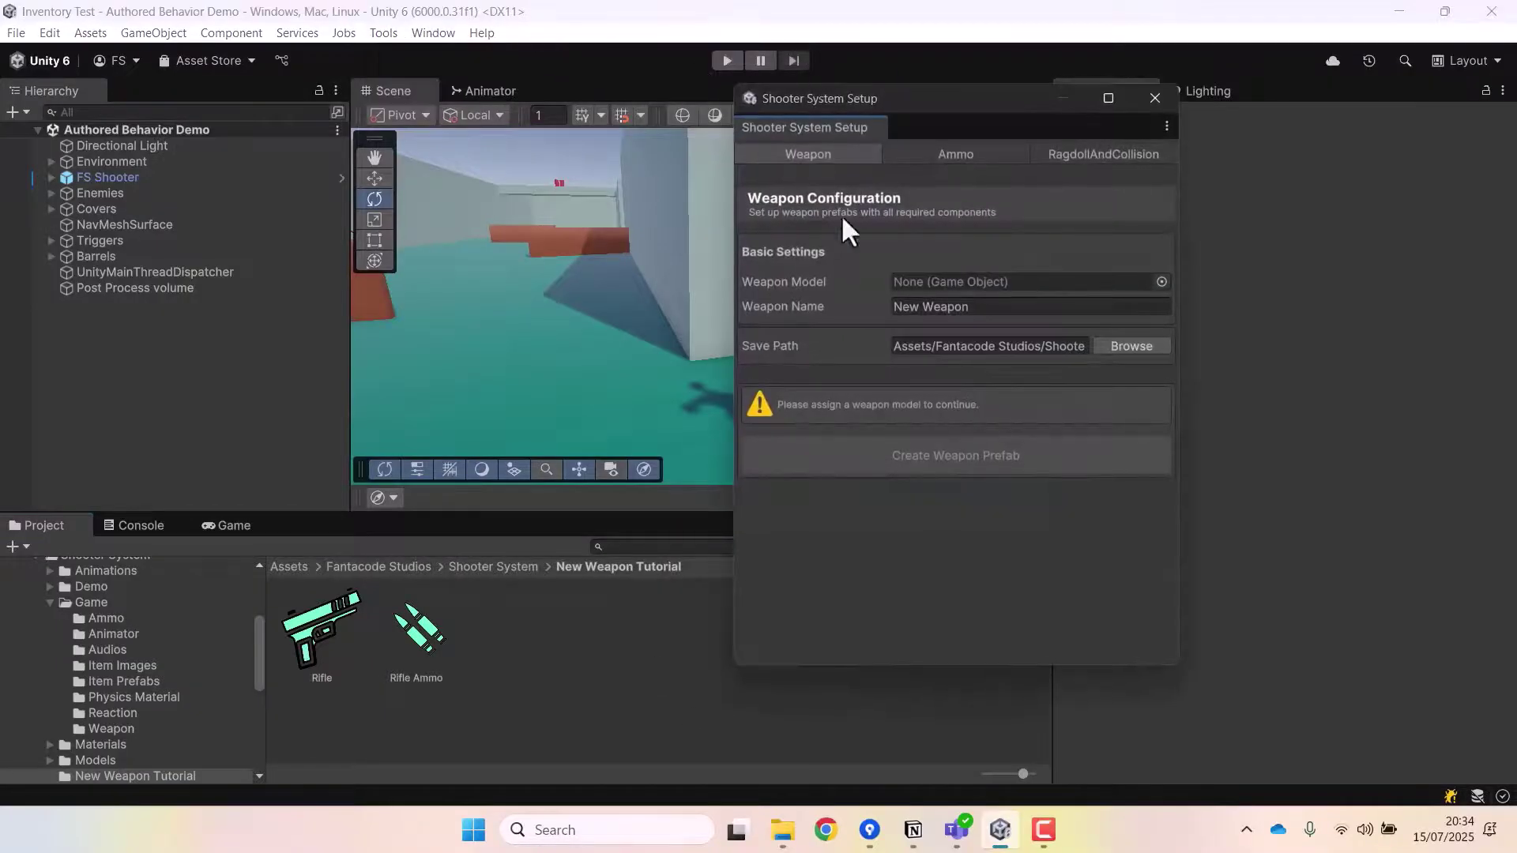
pyautogui.moveTo(1019, 109); pyautogui.dragTo(817, 137)
pyautogui.click(868, 194)
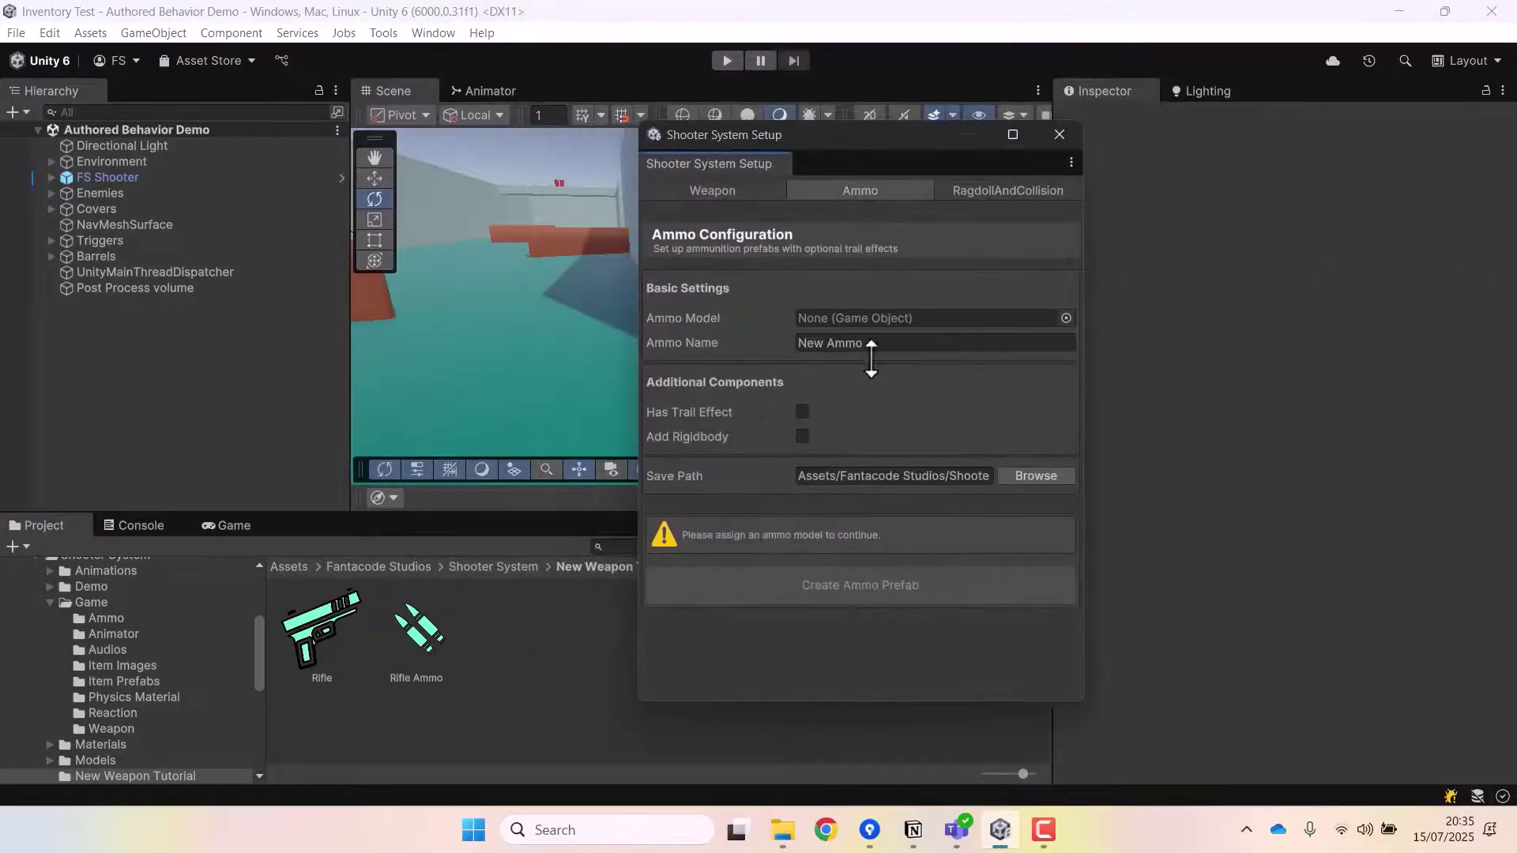
pyautogui.click(802, 411)
pyautogui.click(803, 412)
pyautogui.moveTo(820, 139)
pyautogui.mouseDown()
pyautogui.moveTo(839, 140)
pyautogui.moveTo(821, 137)
pyautogui.mouseUp()
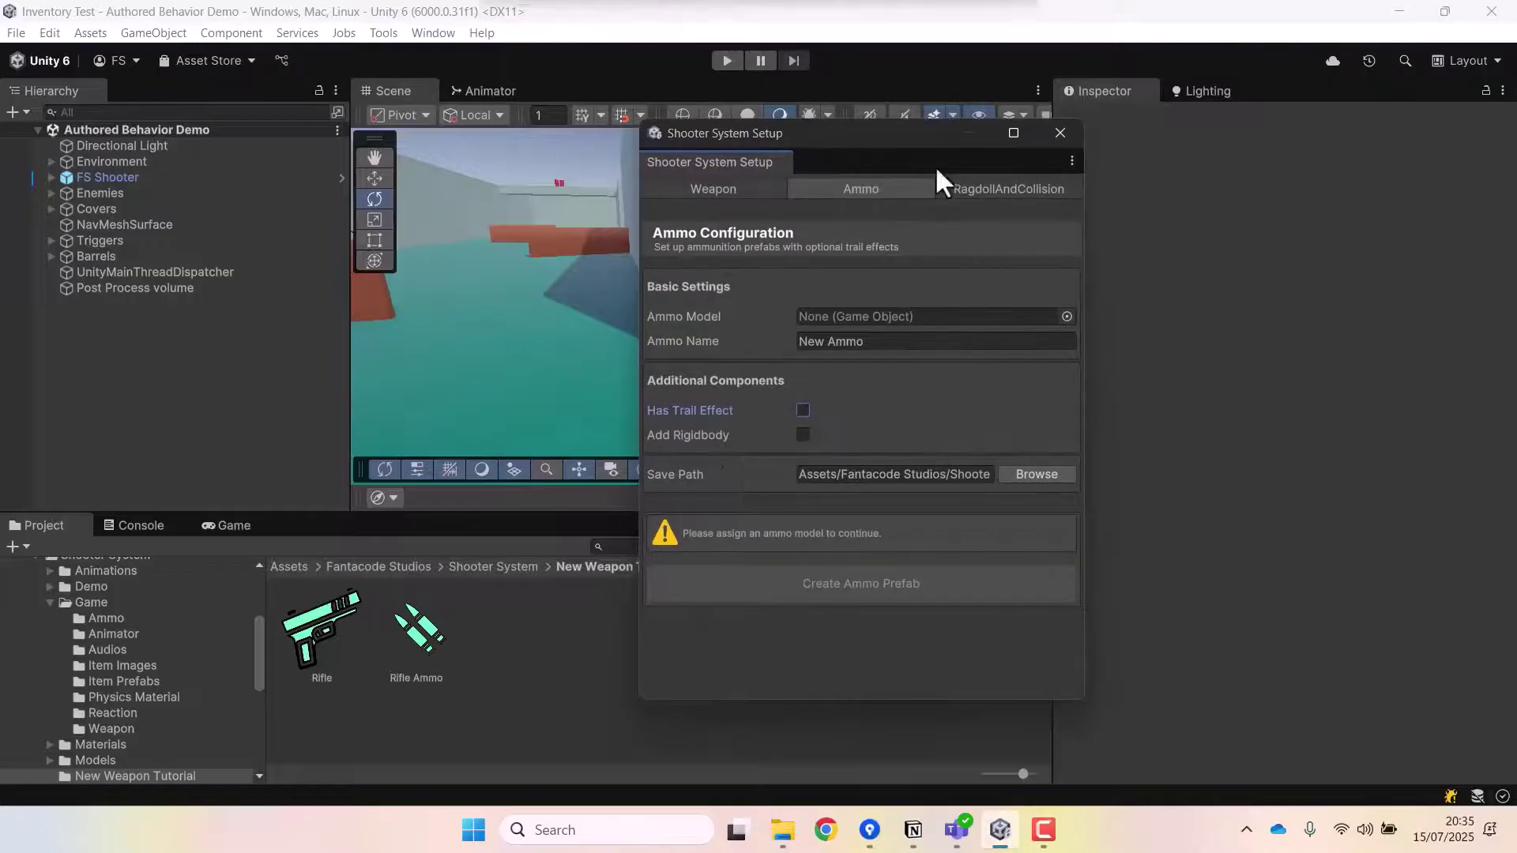
# Add a 3D sphere to the scene as the ammo model
pyautogui.rightClick(117, 383)
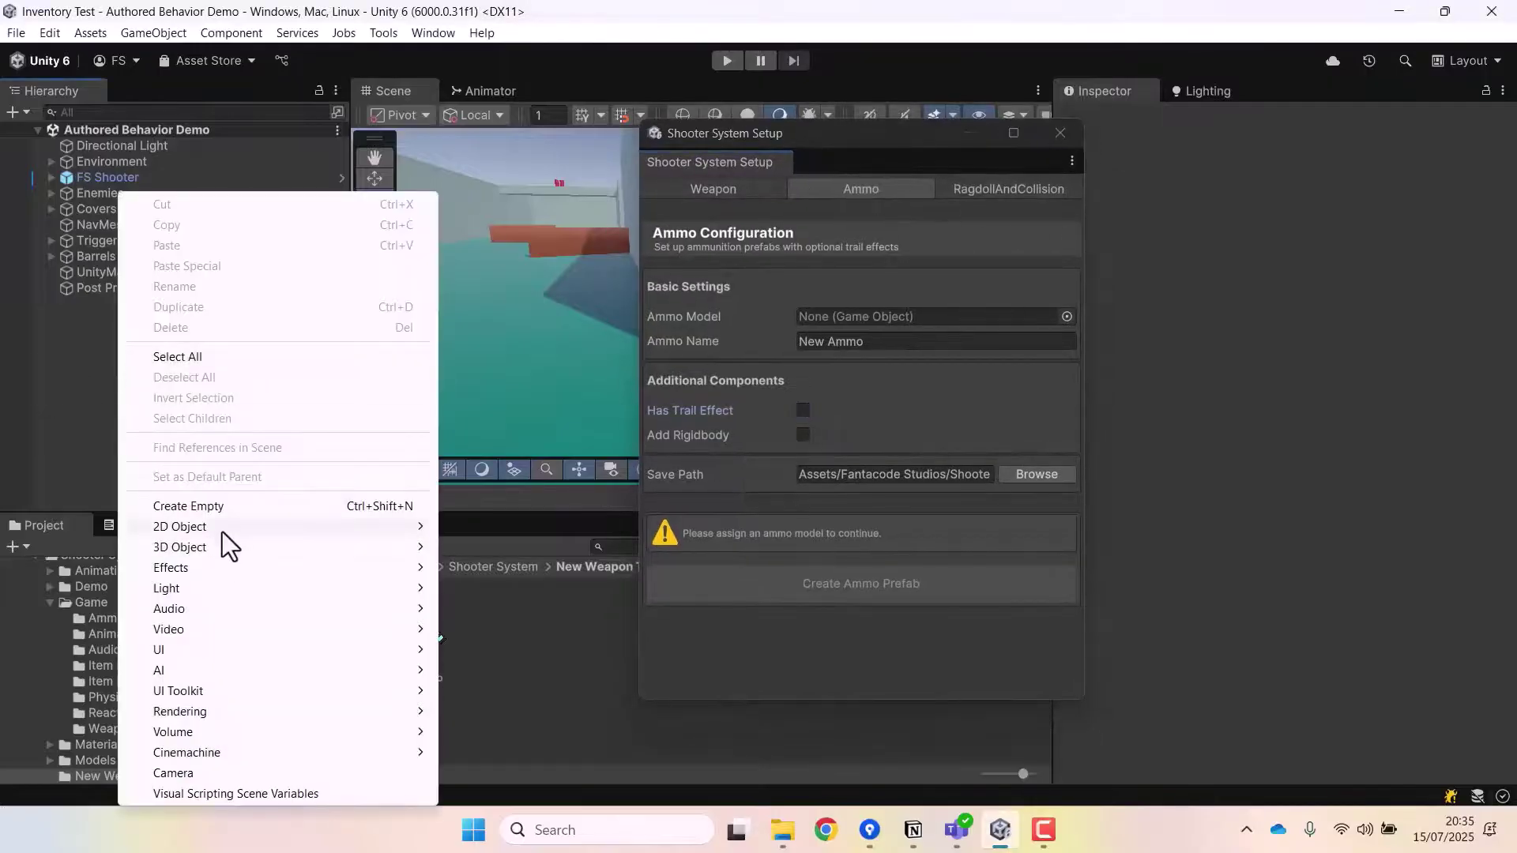
pyautogui.moveTo(207, 549)
pyautogui.click(488, 569)
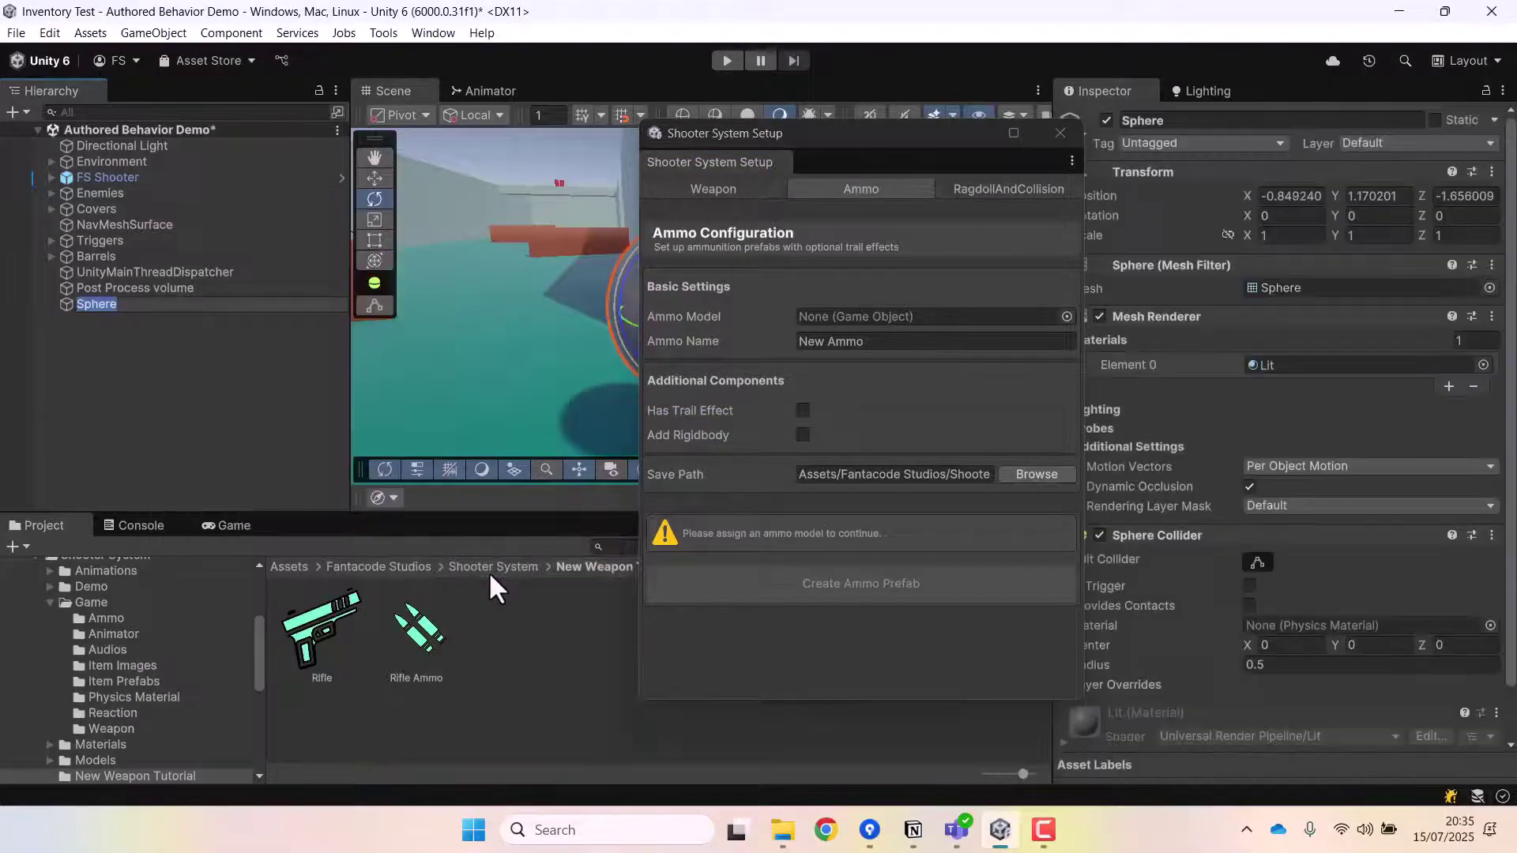
# Link the sphere's scale axes, scale it uniformly to 0.01, and save the scene
pyautogui.moveTo(842, 133); pyautogui.dragTo(844, 183)
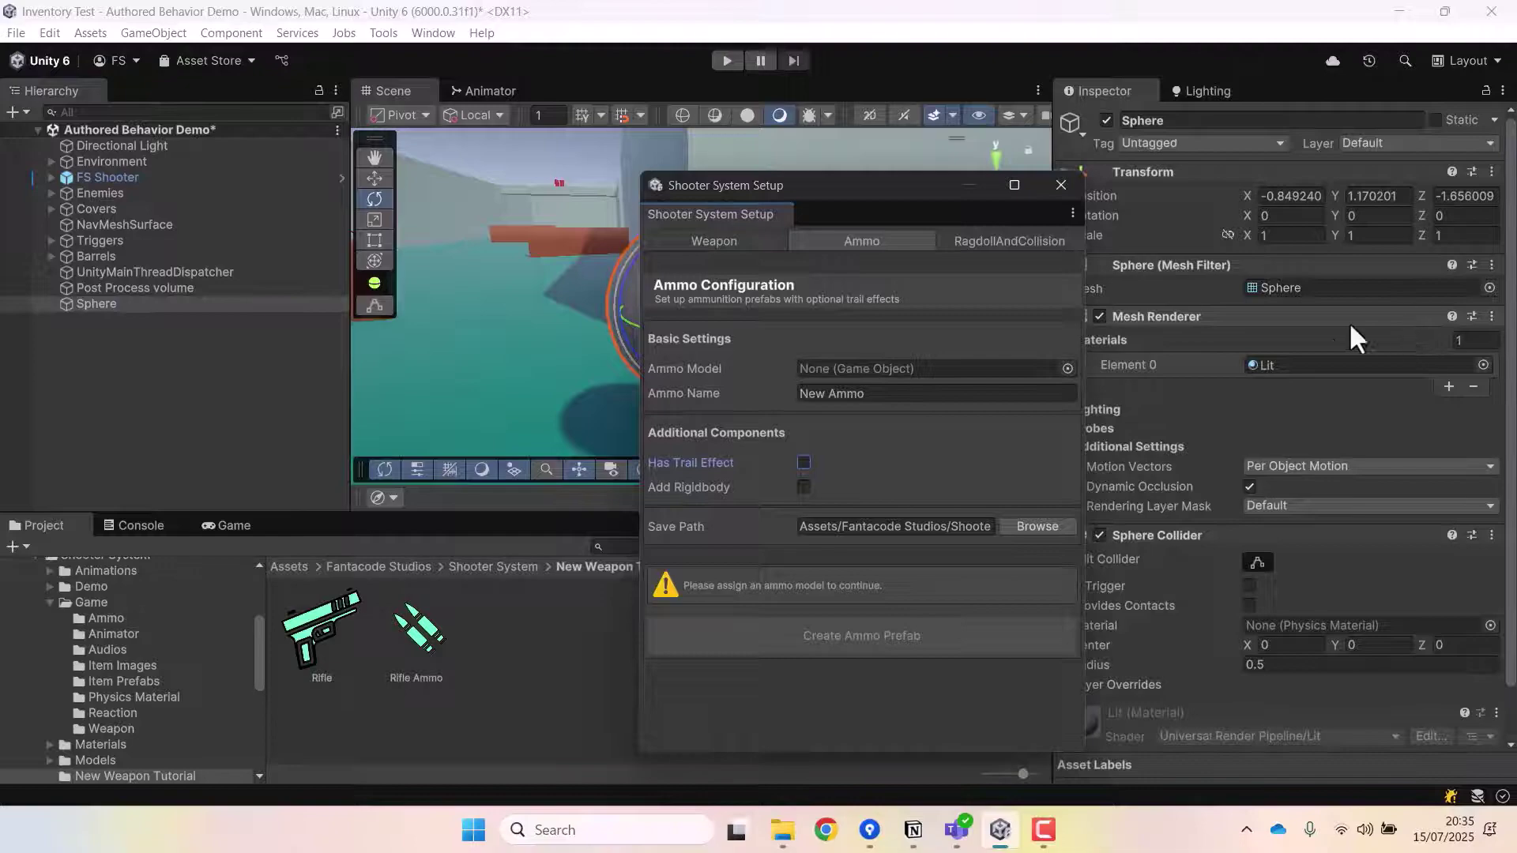
pyautogui.moveTo(845, 182); pyautogui.dragTo(363, 175)
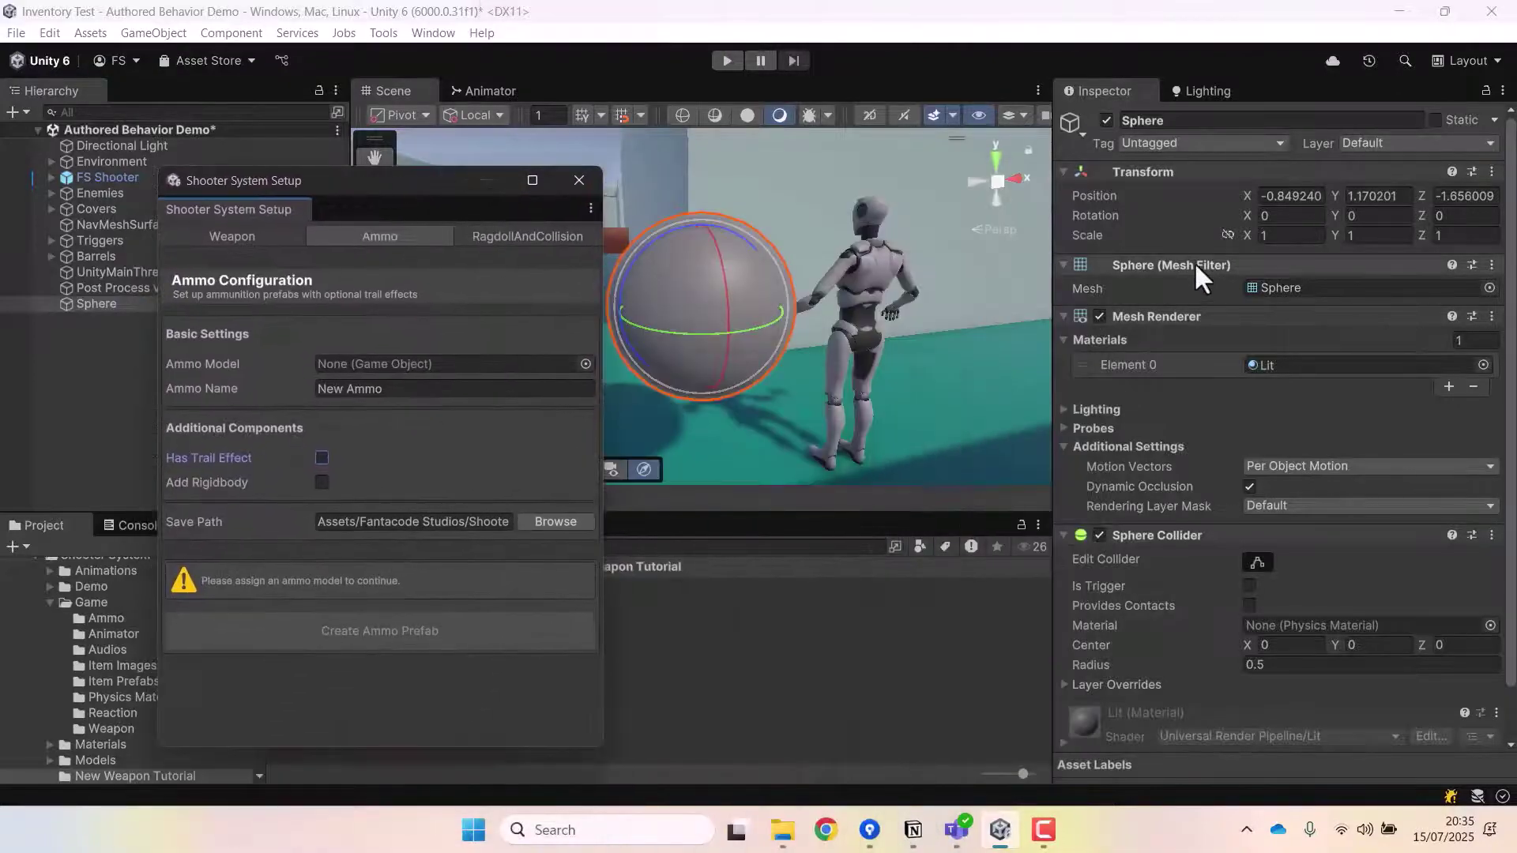
pyautogui.click(1228, 235)
pyautogui.click(1272, 235)
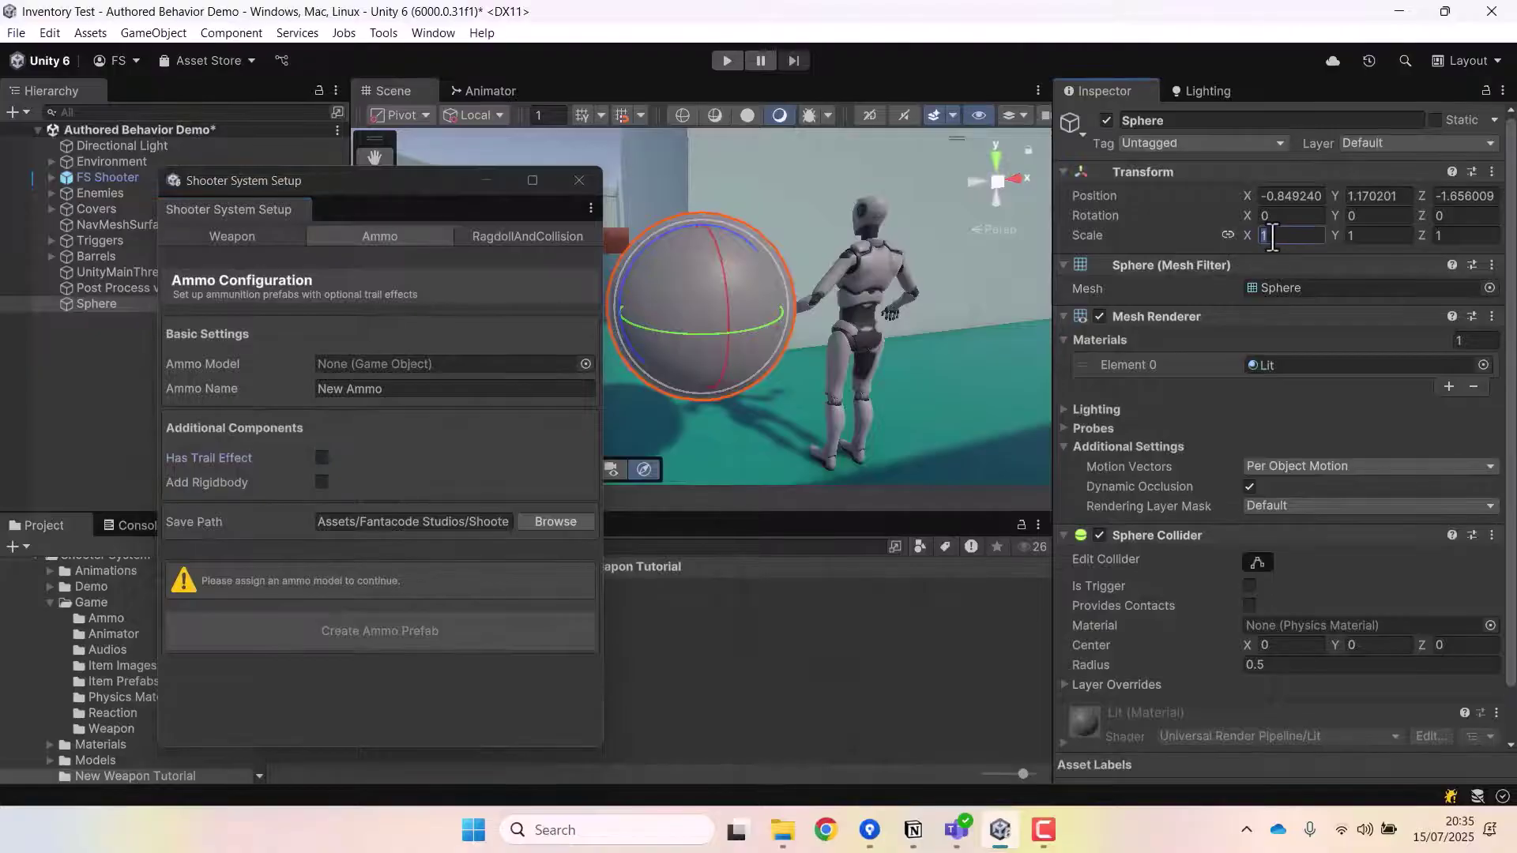
pyautogui.write('0')
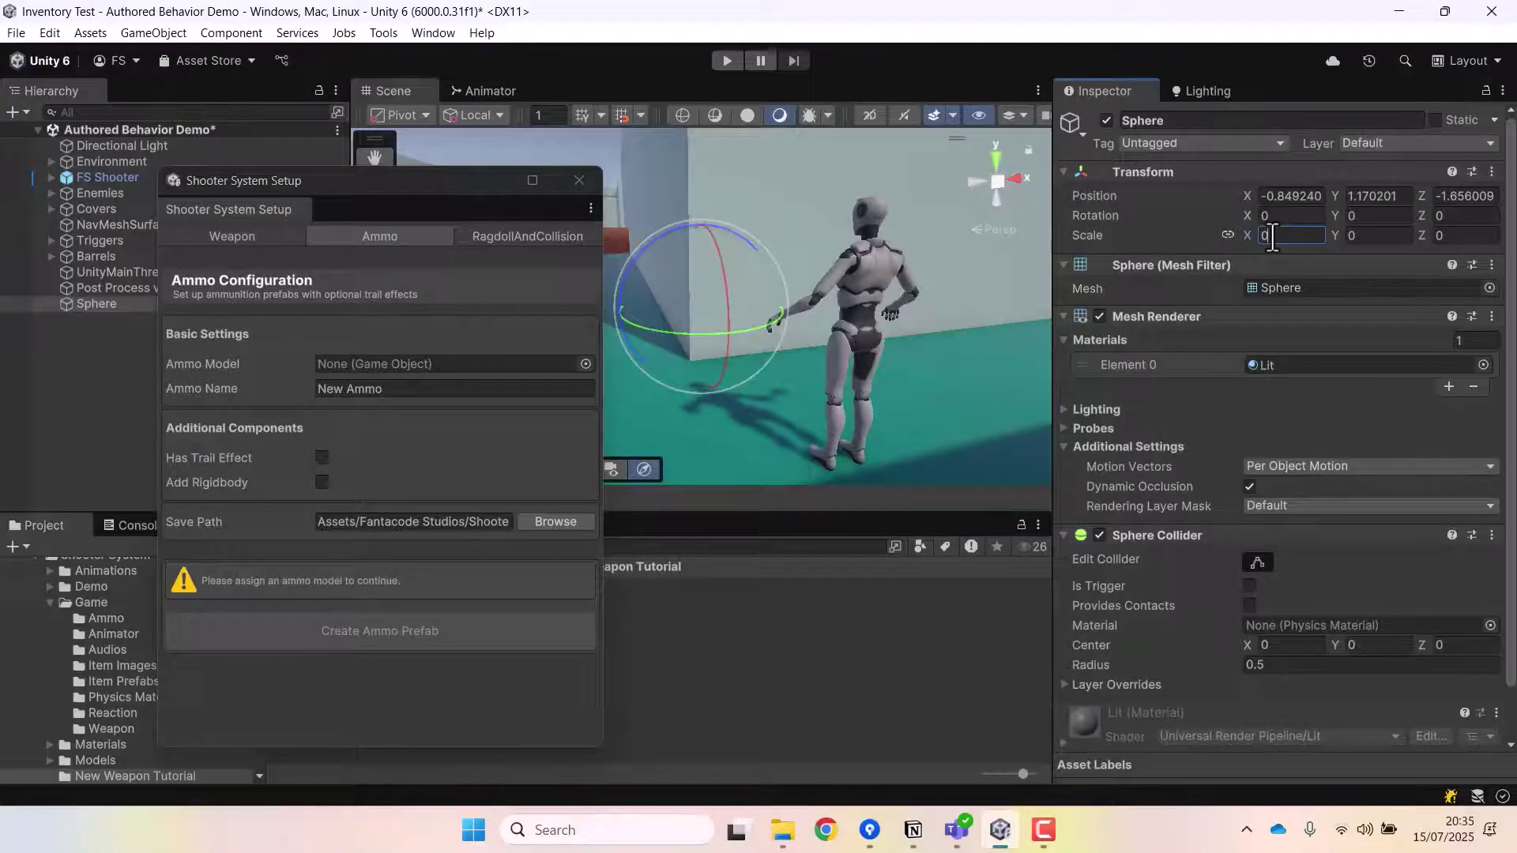
pyautogui.write('.01')
pyautogui.hotkey('ctrl', 's')
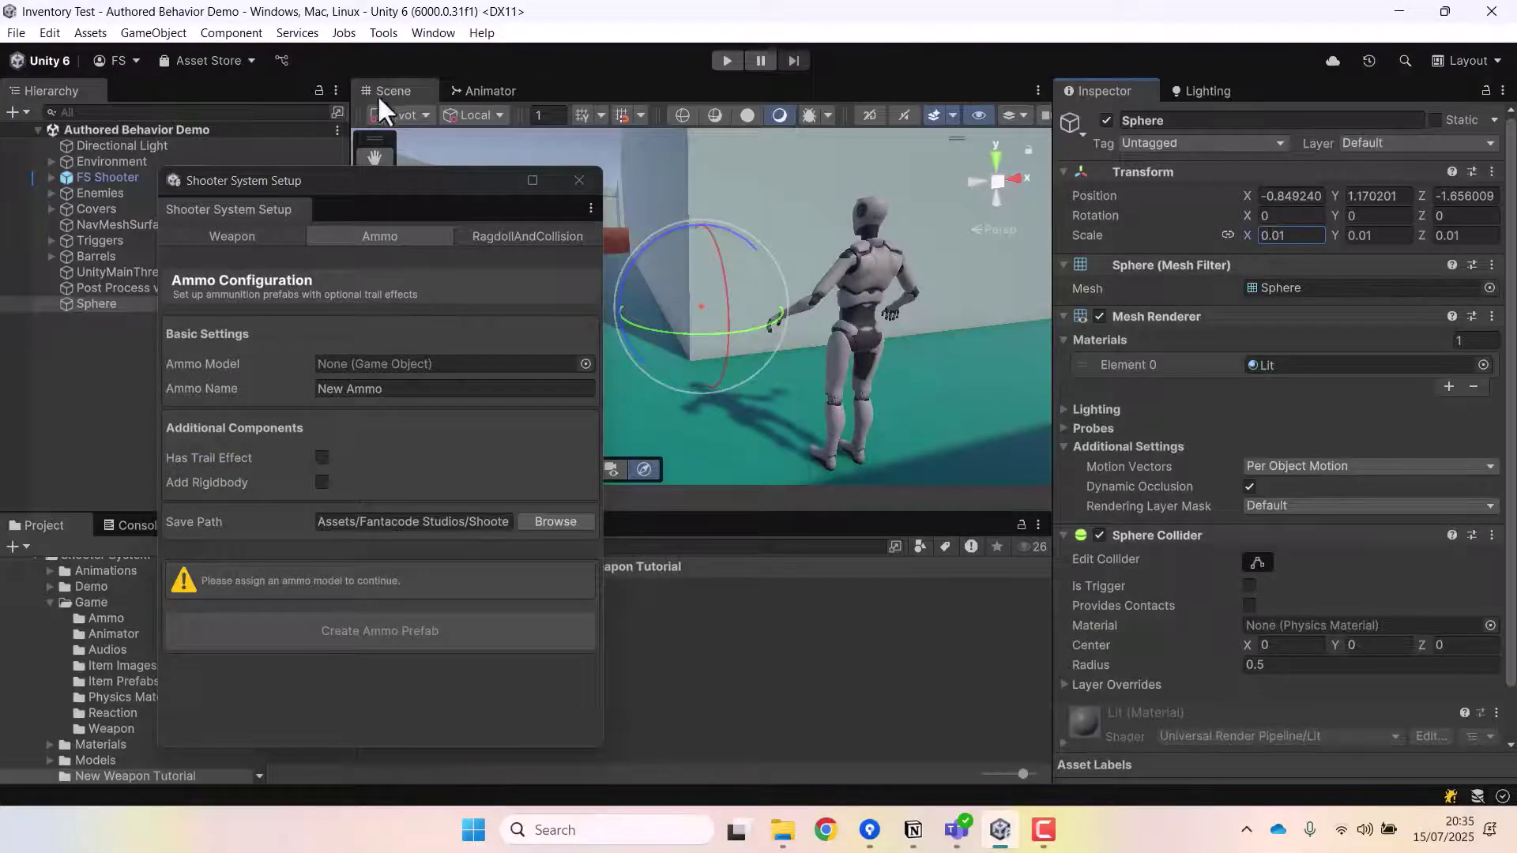
# Assign the Sphere as the Ammo Model and set the Ammo Name to Rifle Ammo
pyautogui.moveTo(403, 178); pyautogui.dragTo(730, 143)
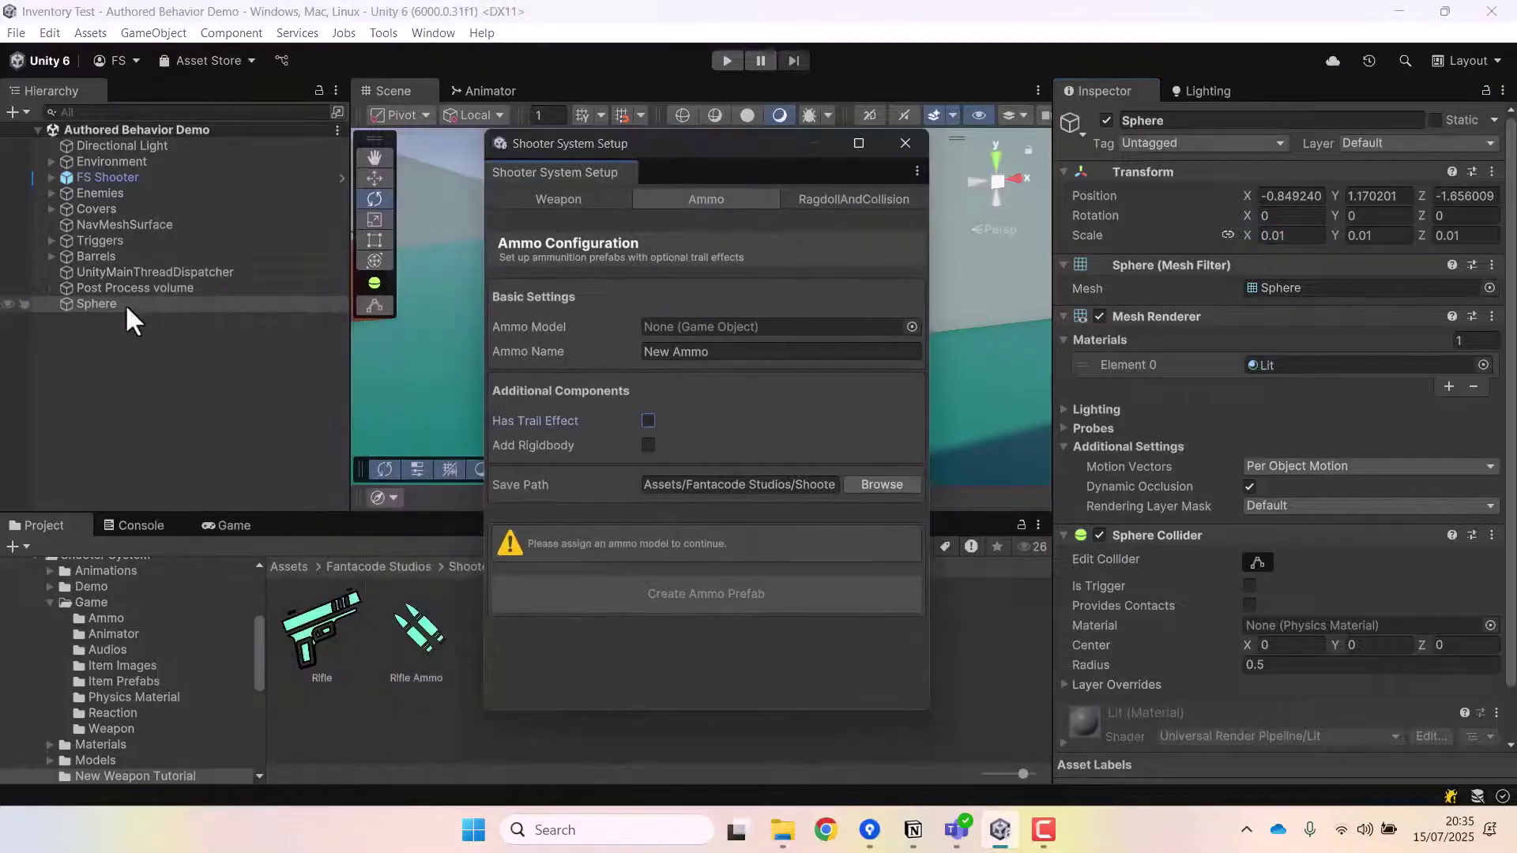
pyautogui.moveTo(97, 305); pyautogui.dragTo(704, 319)
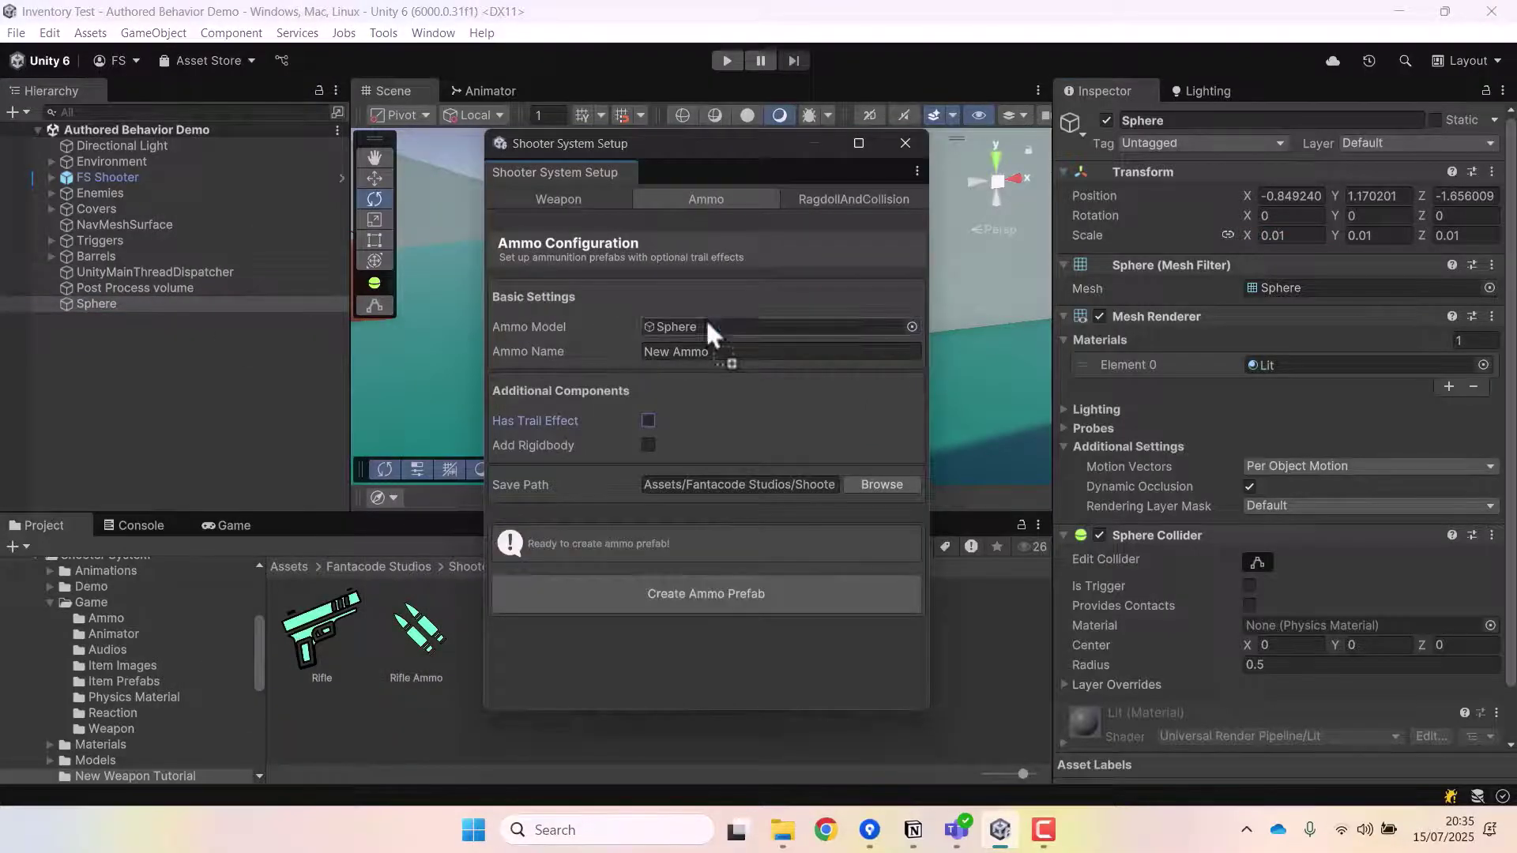
pyautogui.click(687, 353)
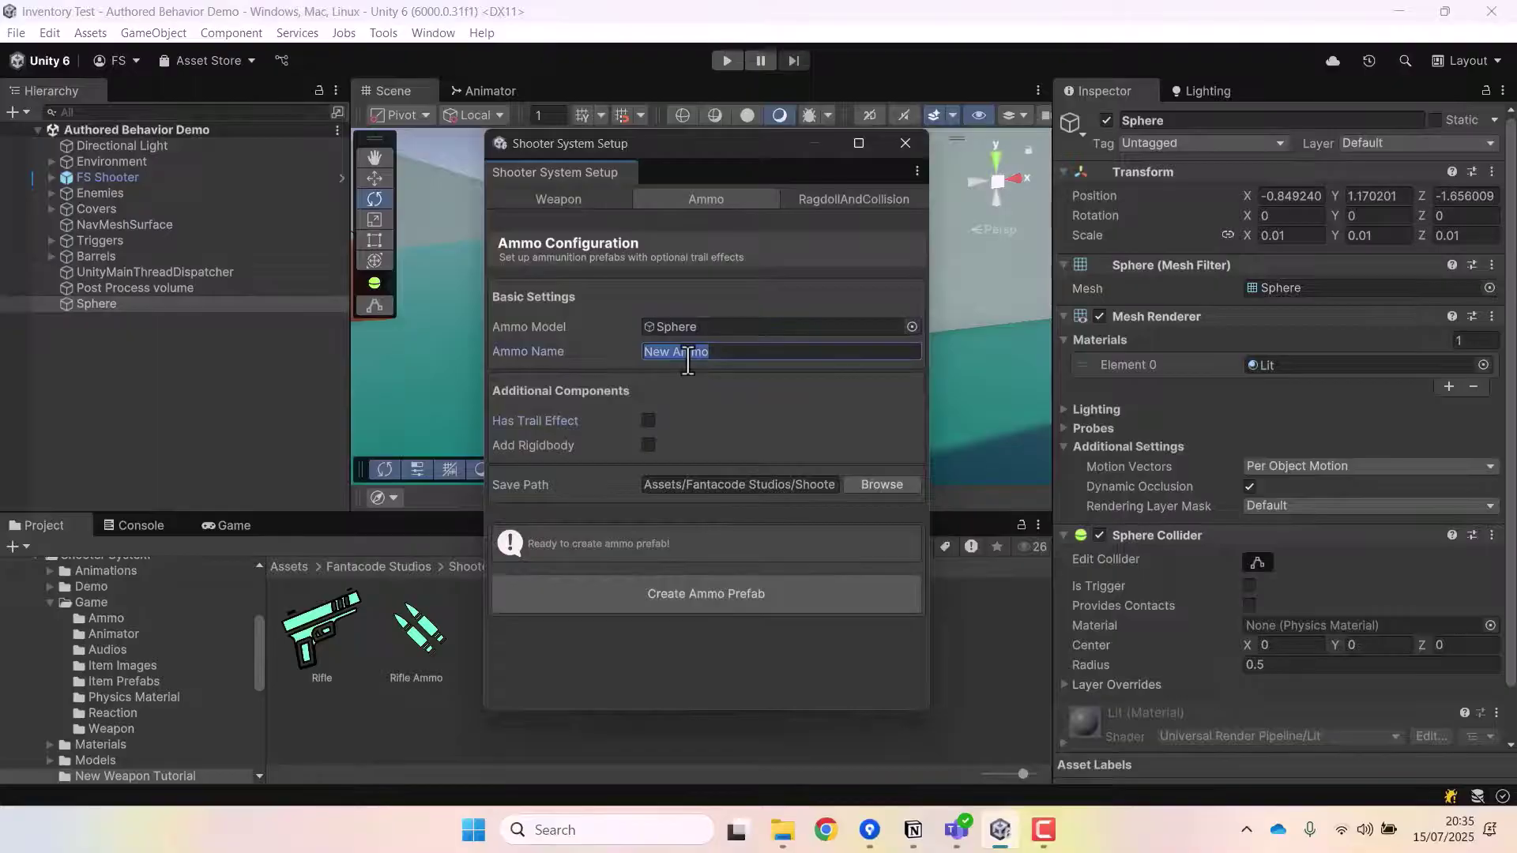
pyautogui.write('Rifle Ammo')
# Enable Has Trail Effect for the Rifle Ammo and open the Shooter System's Game > Item Prefabs folder
pyautogui.click(648, 420)
pyautogui.moveTo(782, 143); pyautogui.dragTo(876, 154)
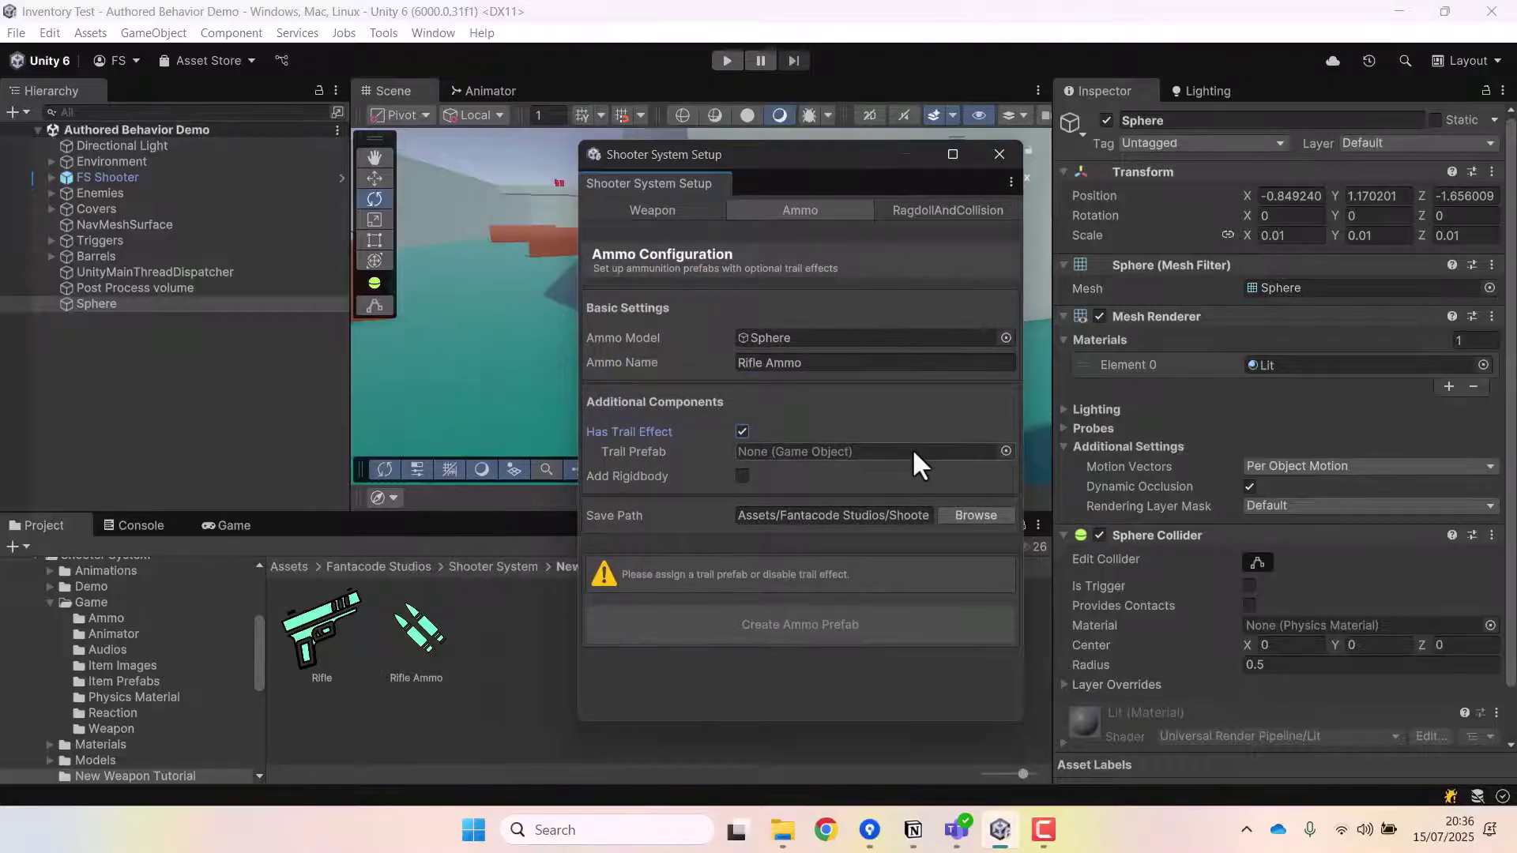
pyautogui.moveTo(795, 153); pyautogui.dragTo(1193, 133)
pyautogui.click(493, 567)
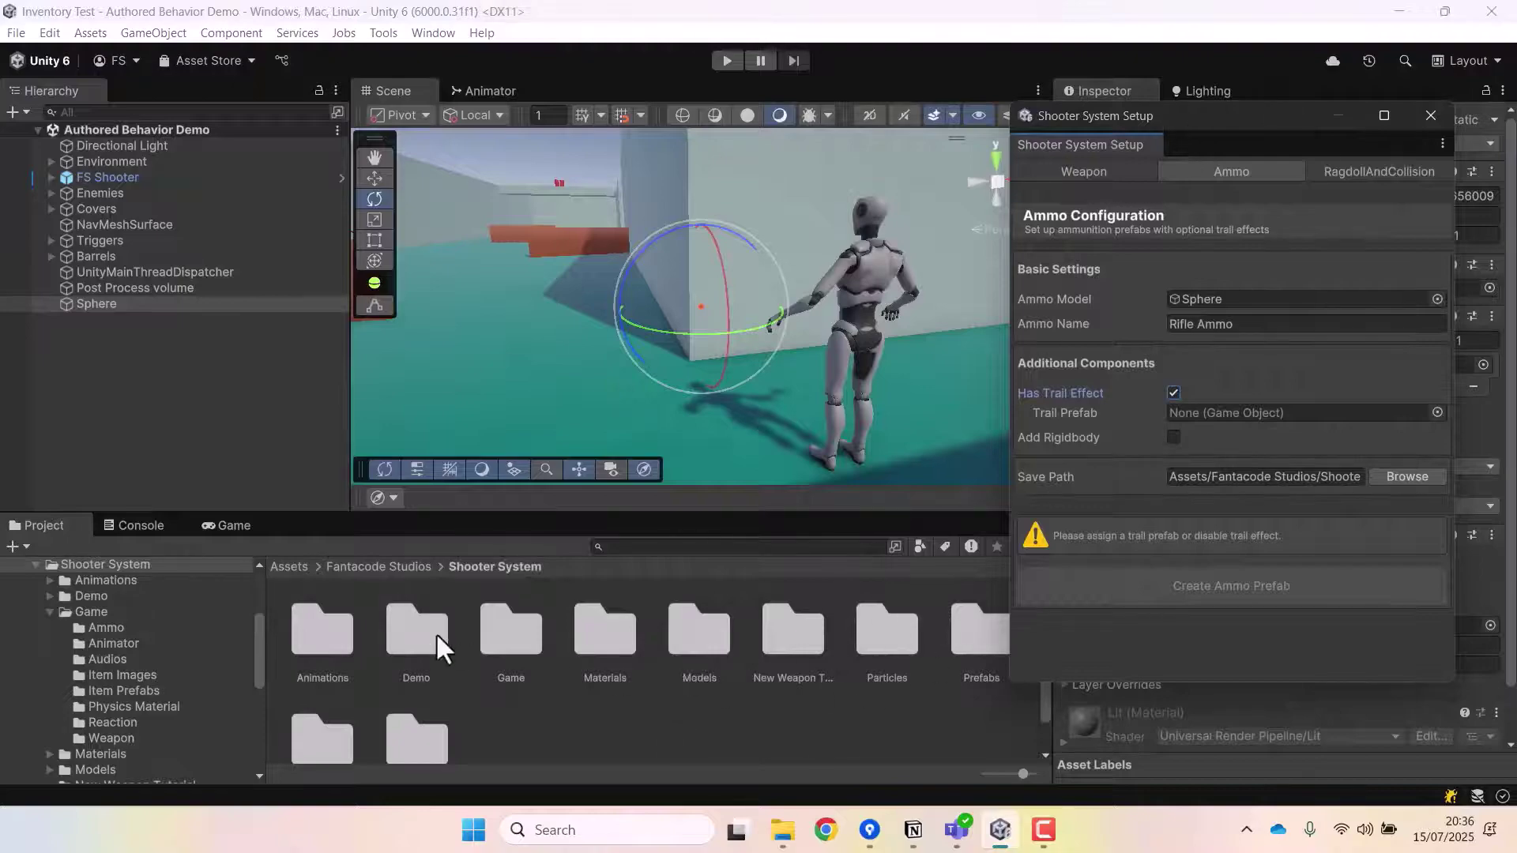
pyautogui.doubleClick(511, 632)
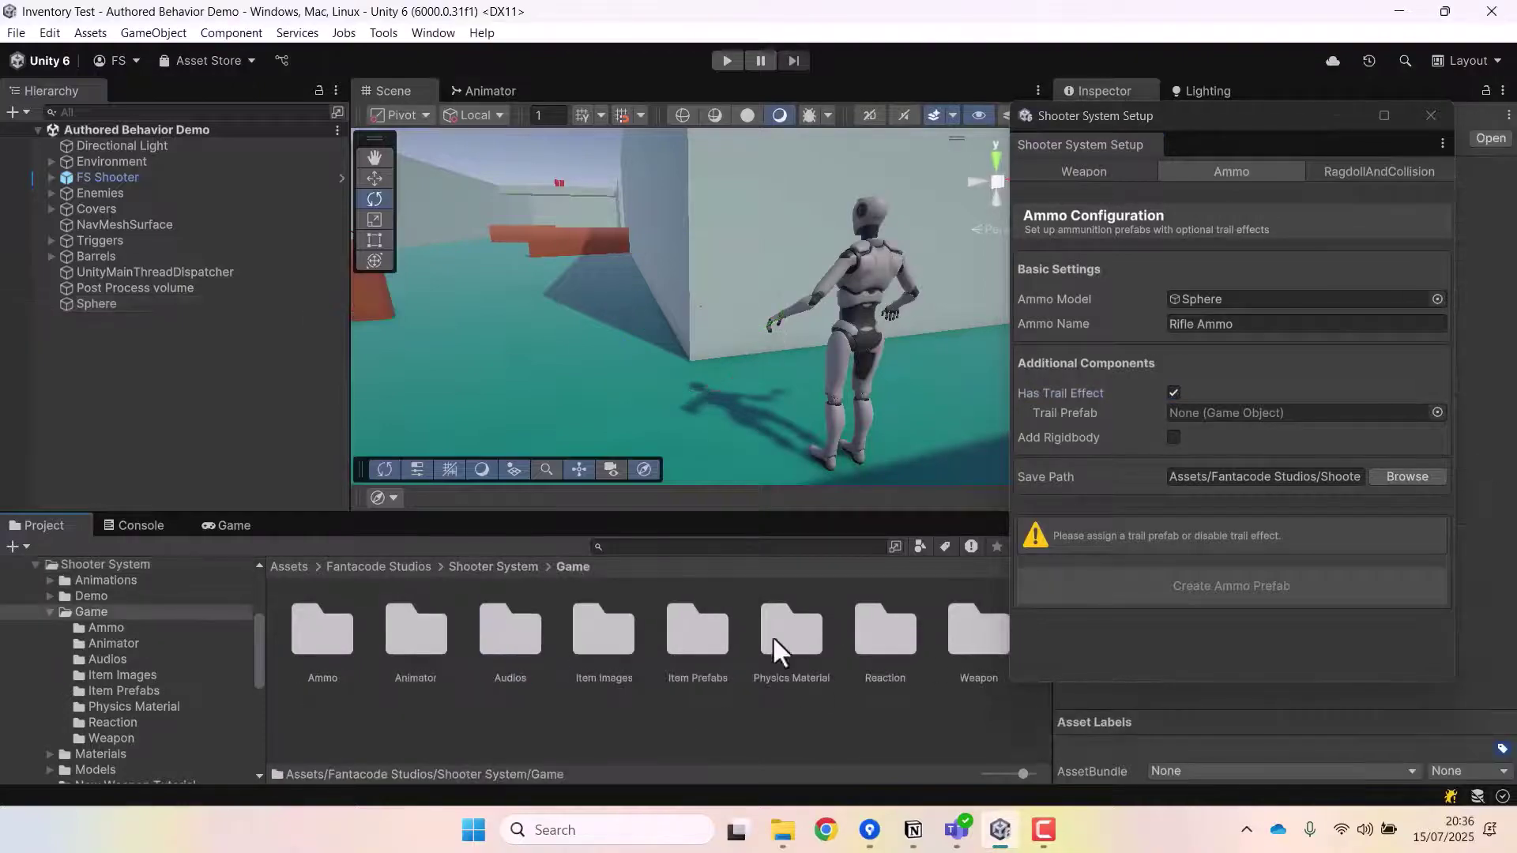
pyautogui.doubleClick(707, 632)
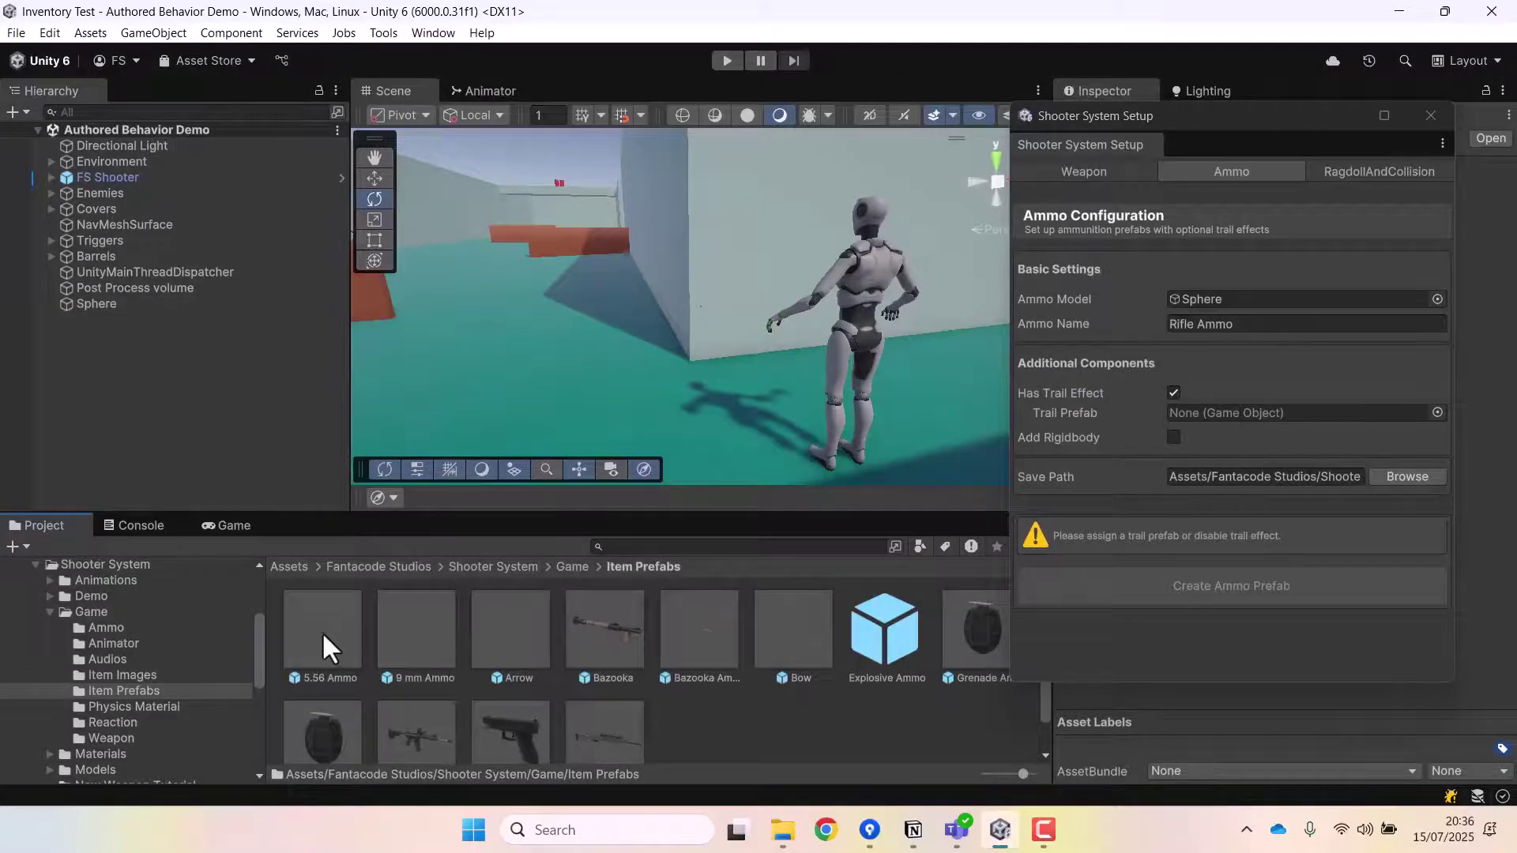
# Add the 5.56 Ammo prefab to the scene, expand its hierarchy, and select the Trail child object
pyautogui.moveTo(321, 632); pyautogui.dragTo(178, 445)
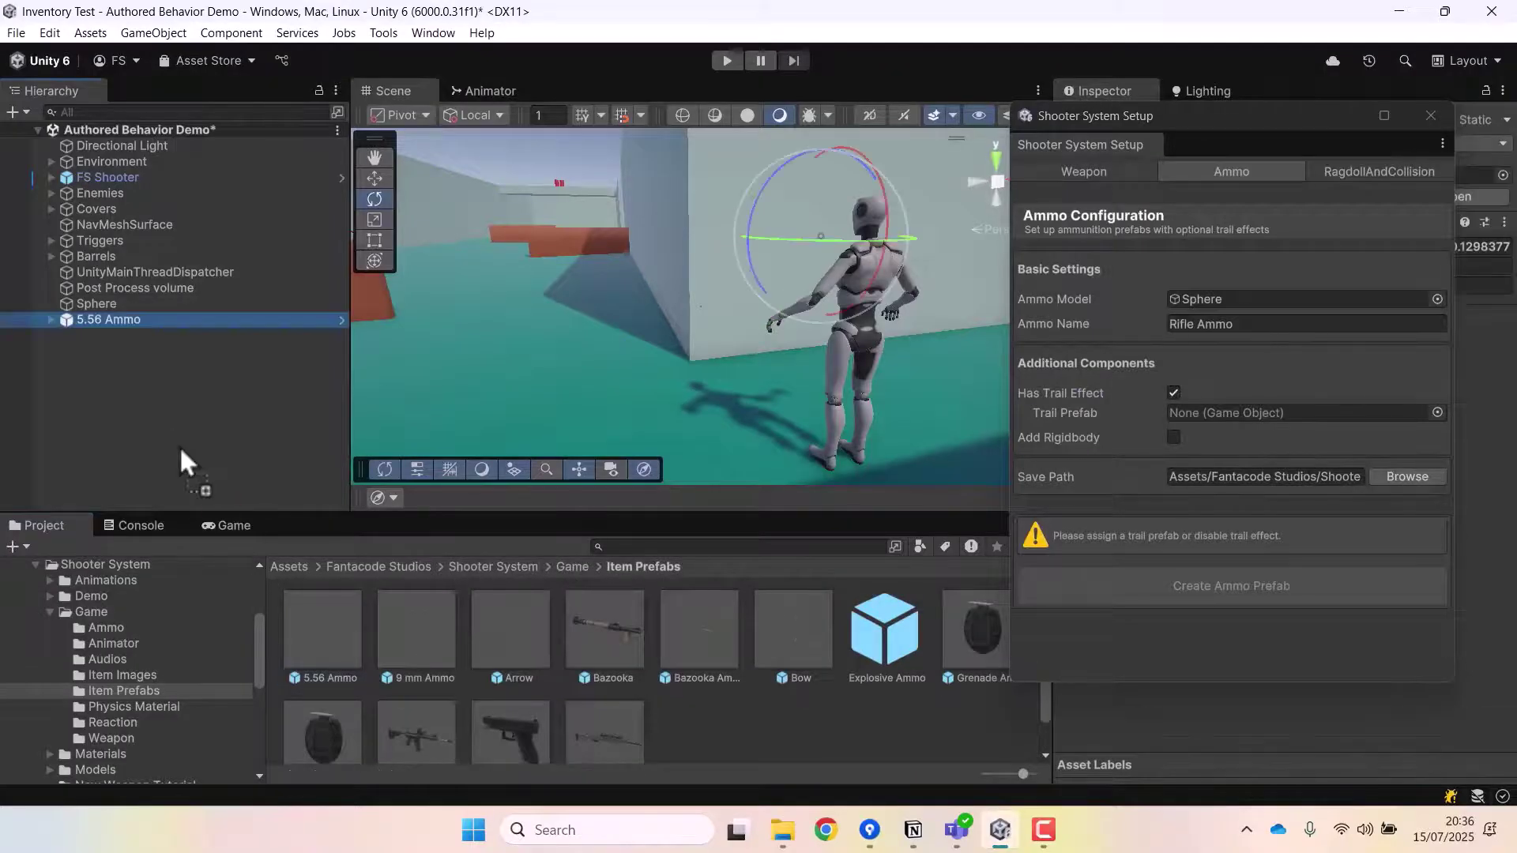
pyautogui.click(52, 320)
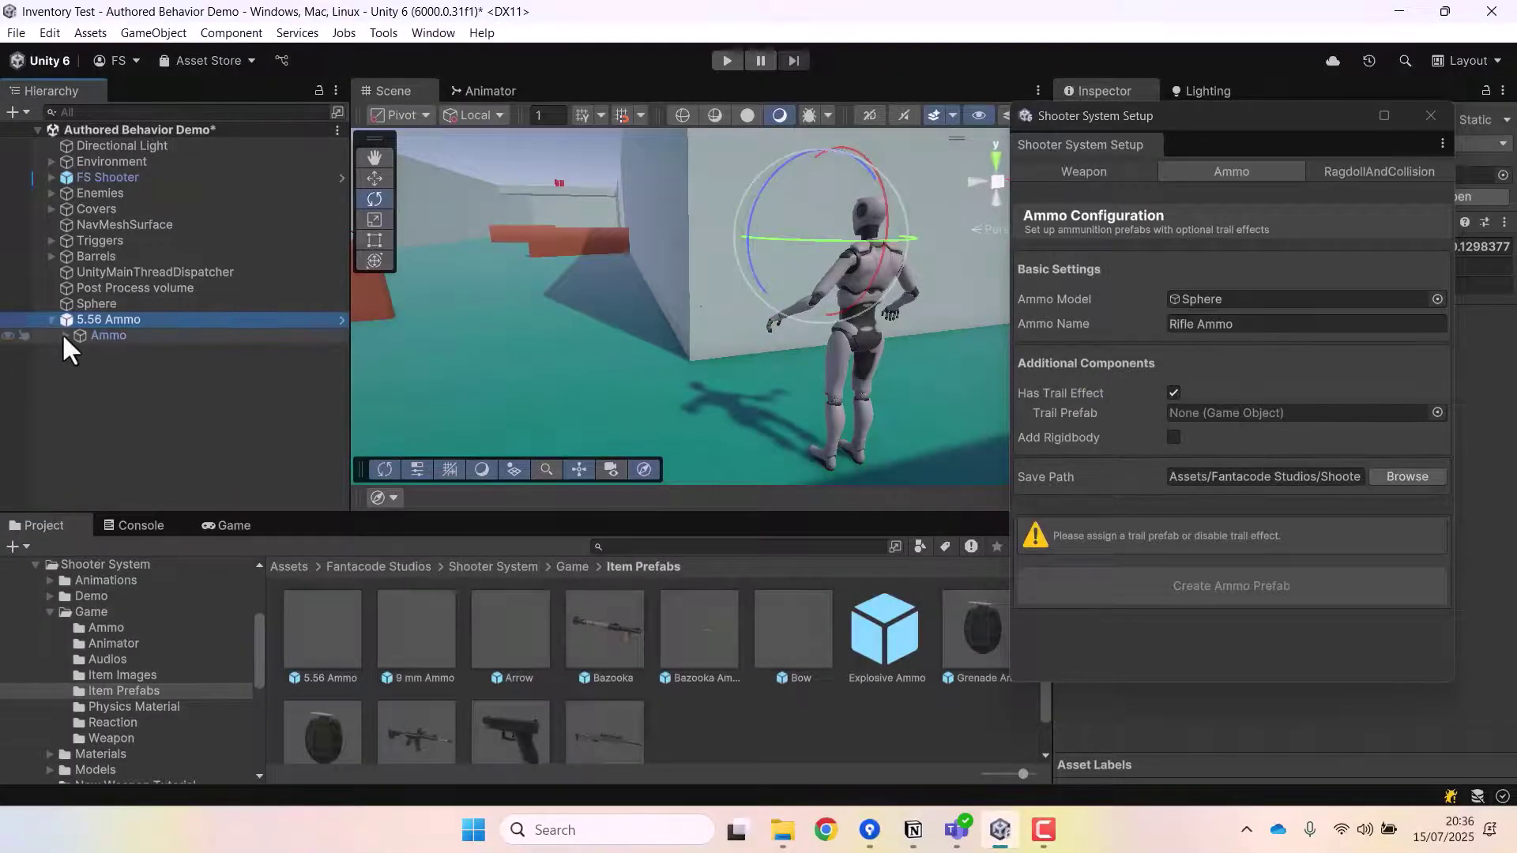
pyautogui.click(65, 336)
pyautogui.click(119, 353)
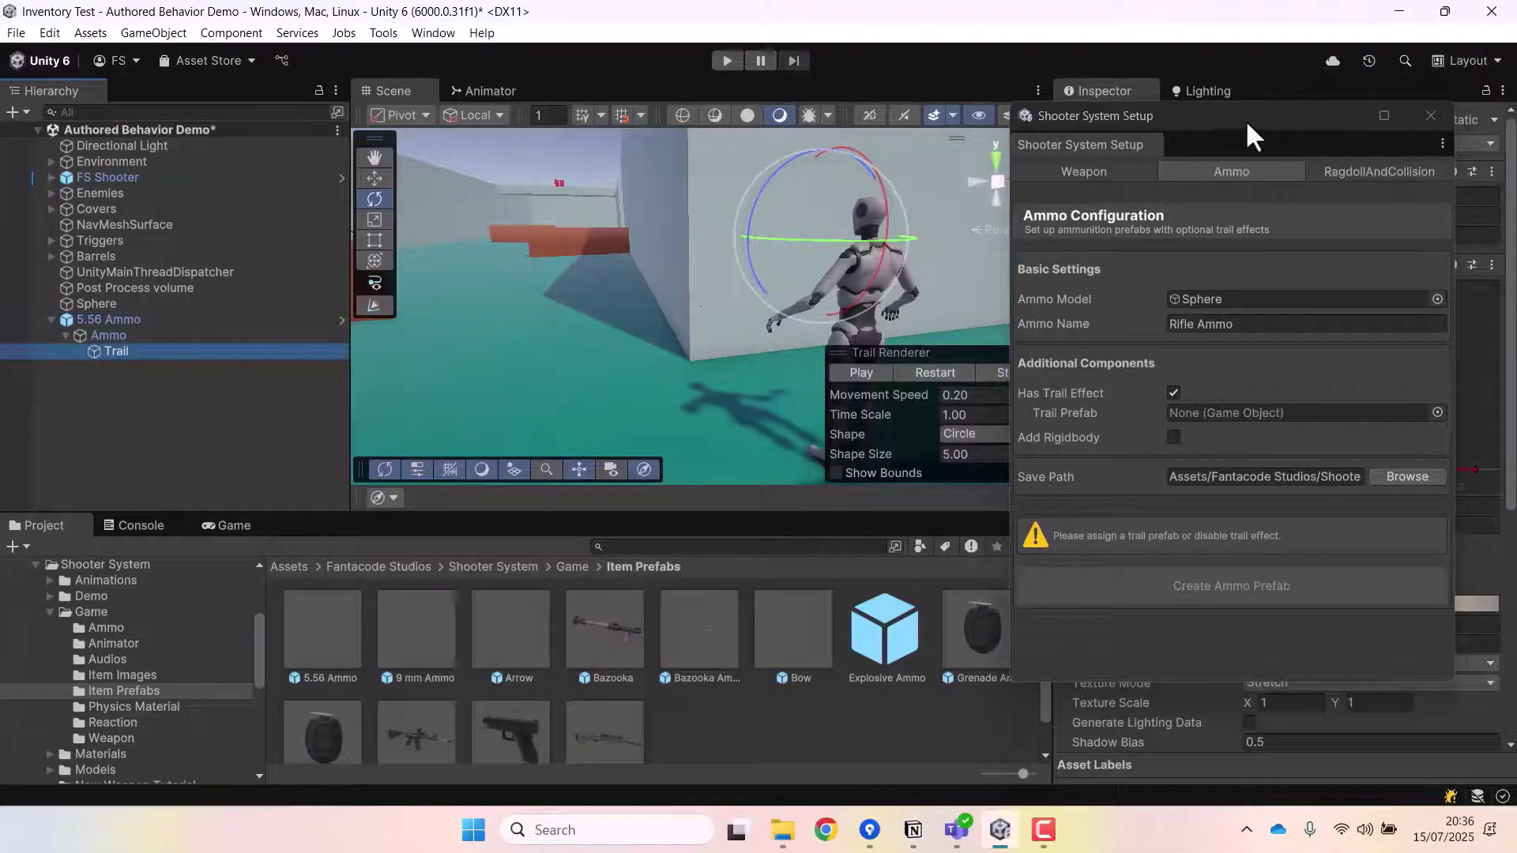
# Review the Trail object's Trail Renderer settings and assign Trail as the ammo's Trail Prefab
pyautogui.moveTo(1248, 136); pyautogui.dragTo(641, 521)
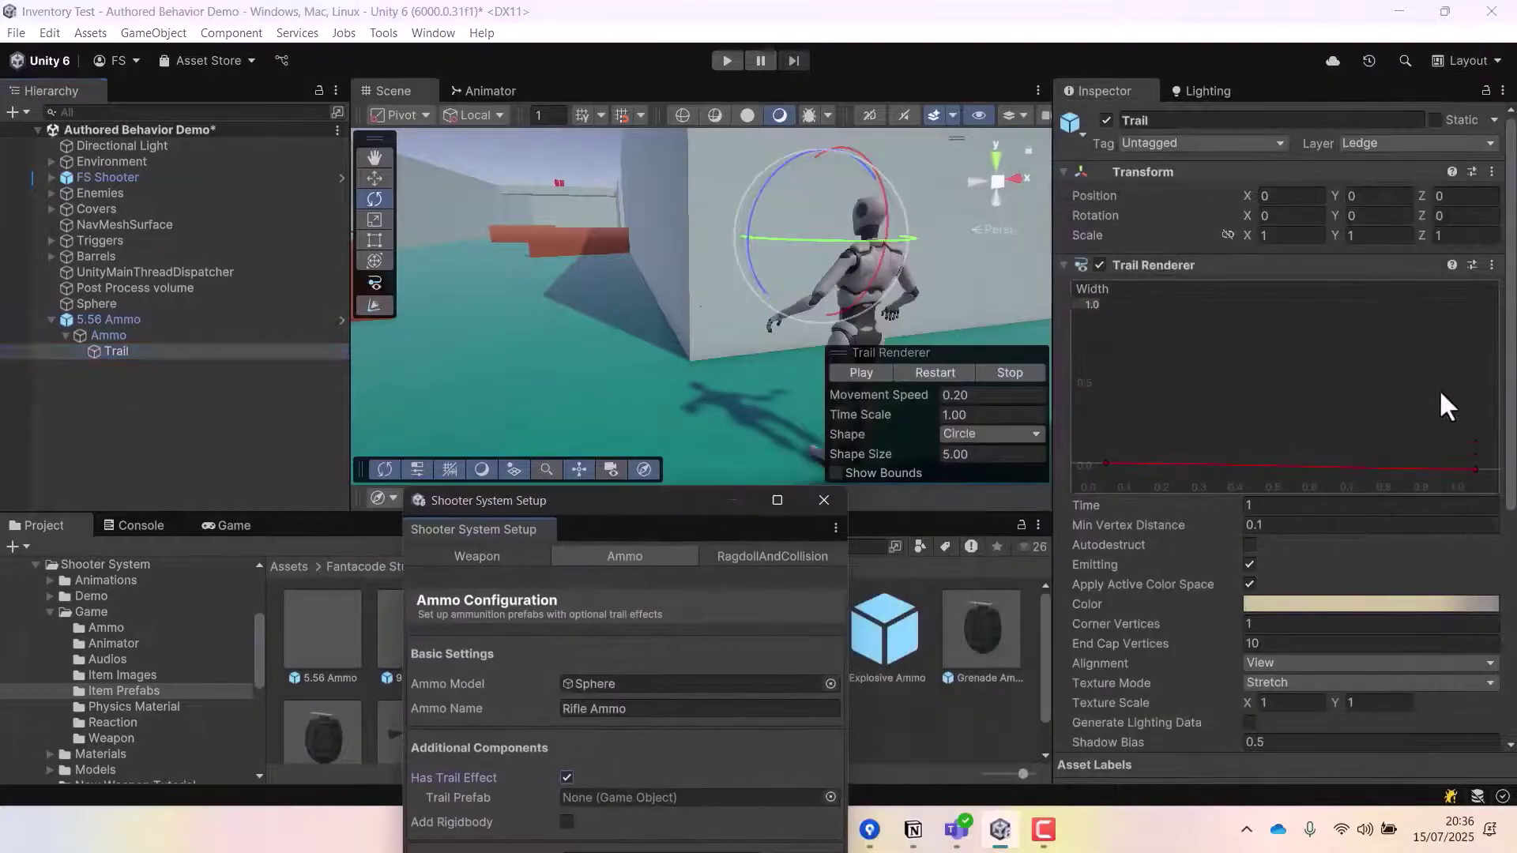
pyautogui.scroll(-4, 1236, 288)
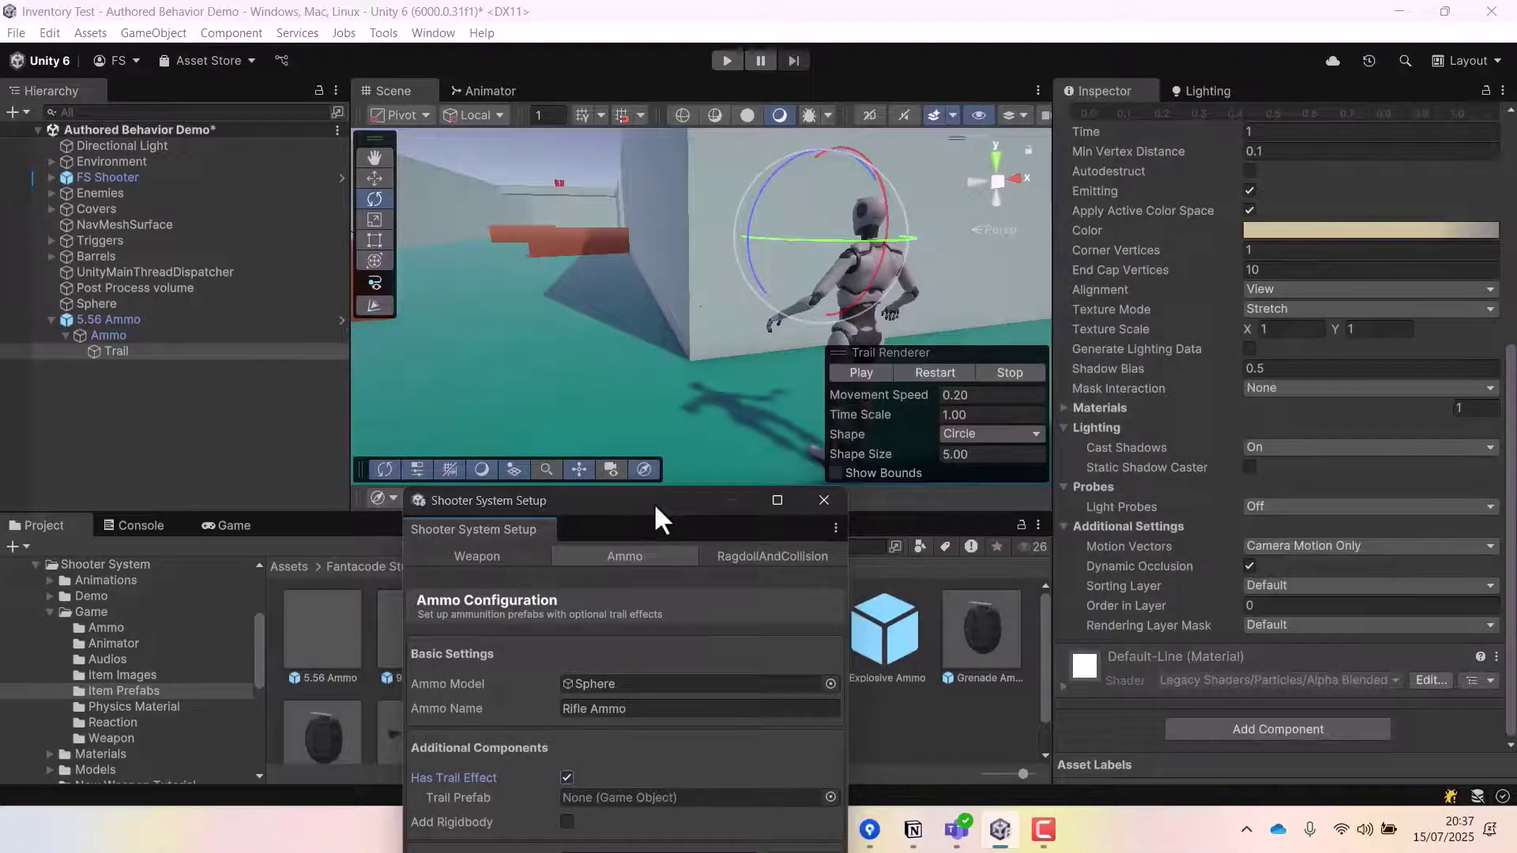
pyautogui.moveTo(655, 508); pyautogui.dragTo(758, 148)
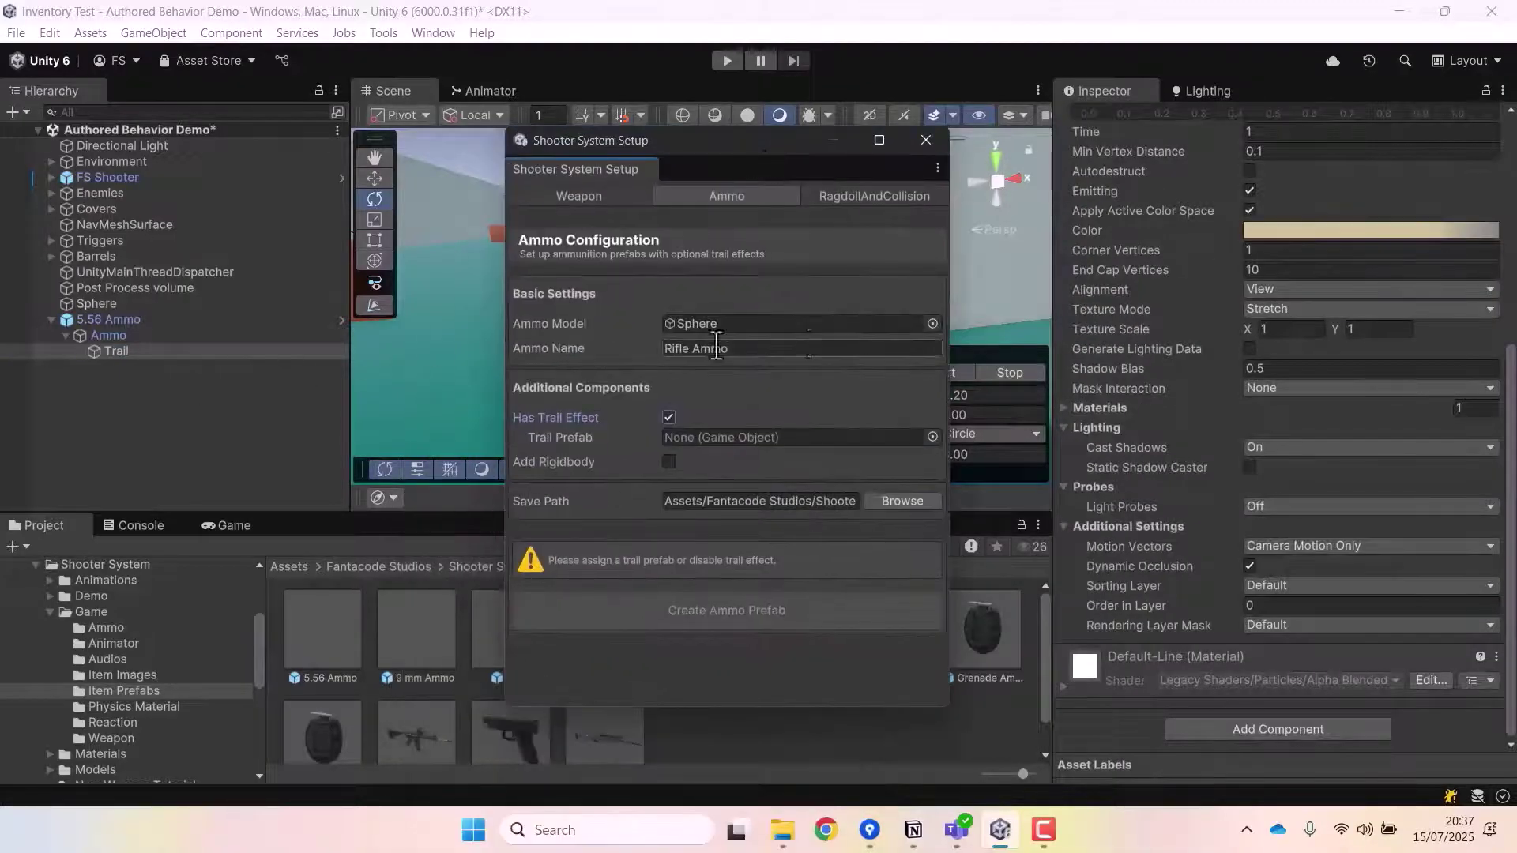
pyautogui.moveTo(111, 352); pyautogui.dragTo(786, 437)
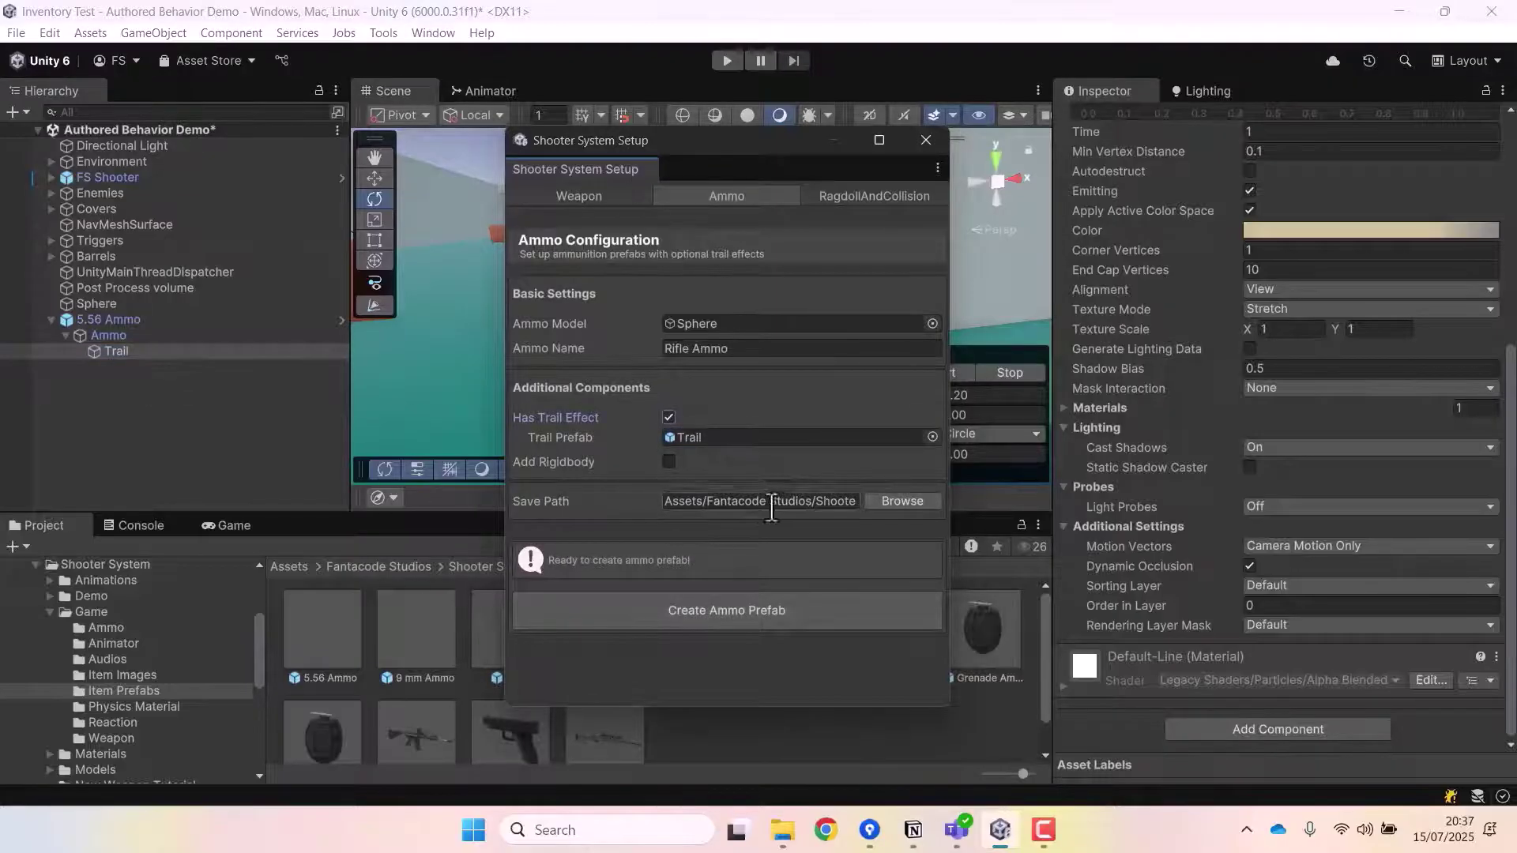
# Set the ammo save path to the New Weapon Tutorial folder and create the Rifle Ammo prefab
pyautogui.click(902, 501)
pyautogui.click(393, 101)
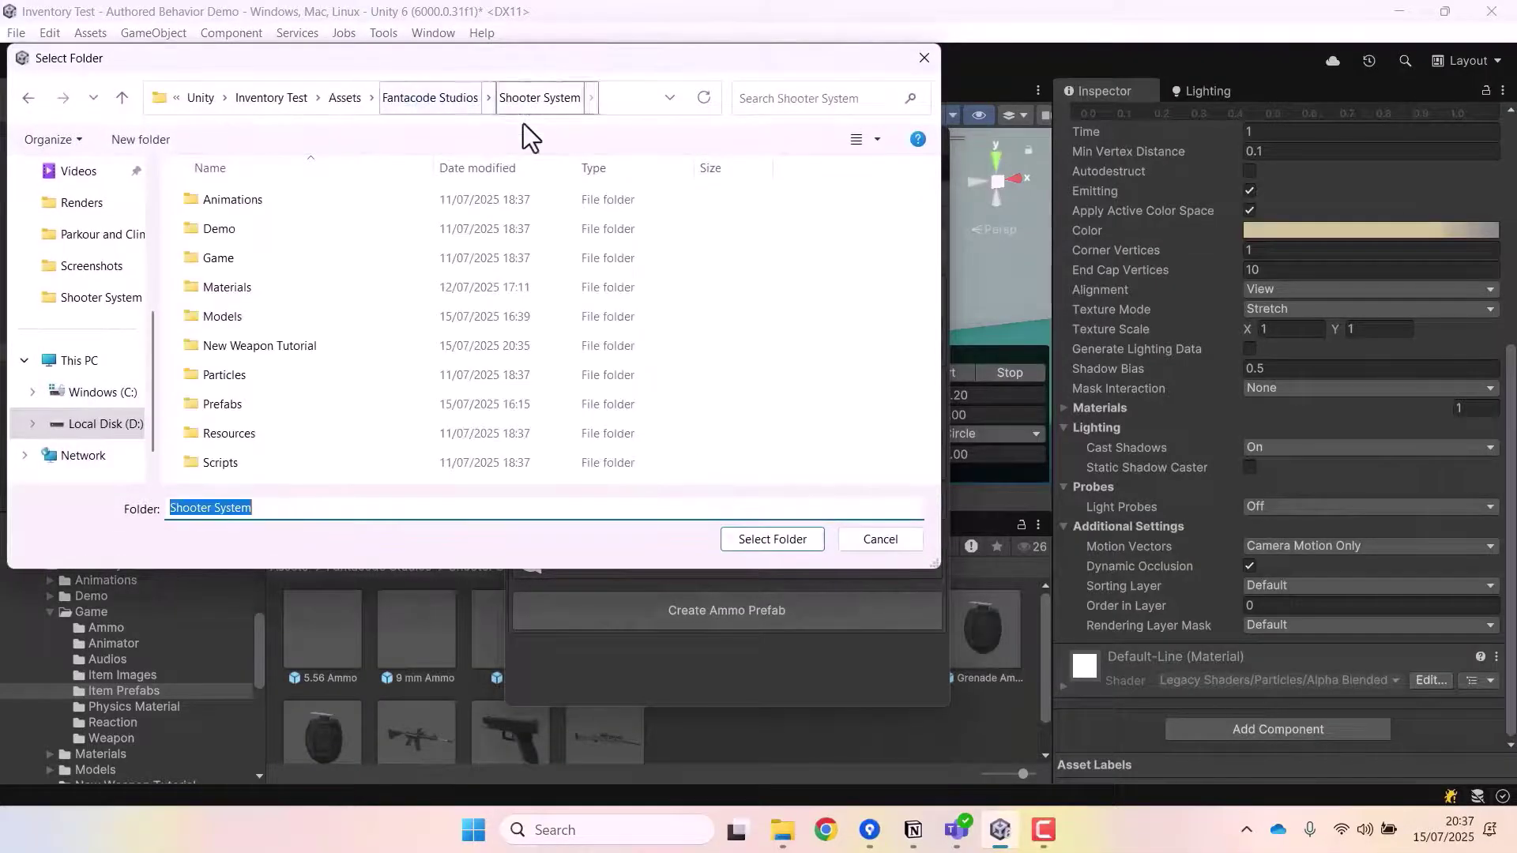
pyautogui.doubleClick(253, 350)
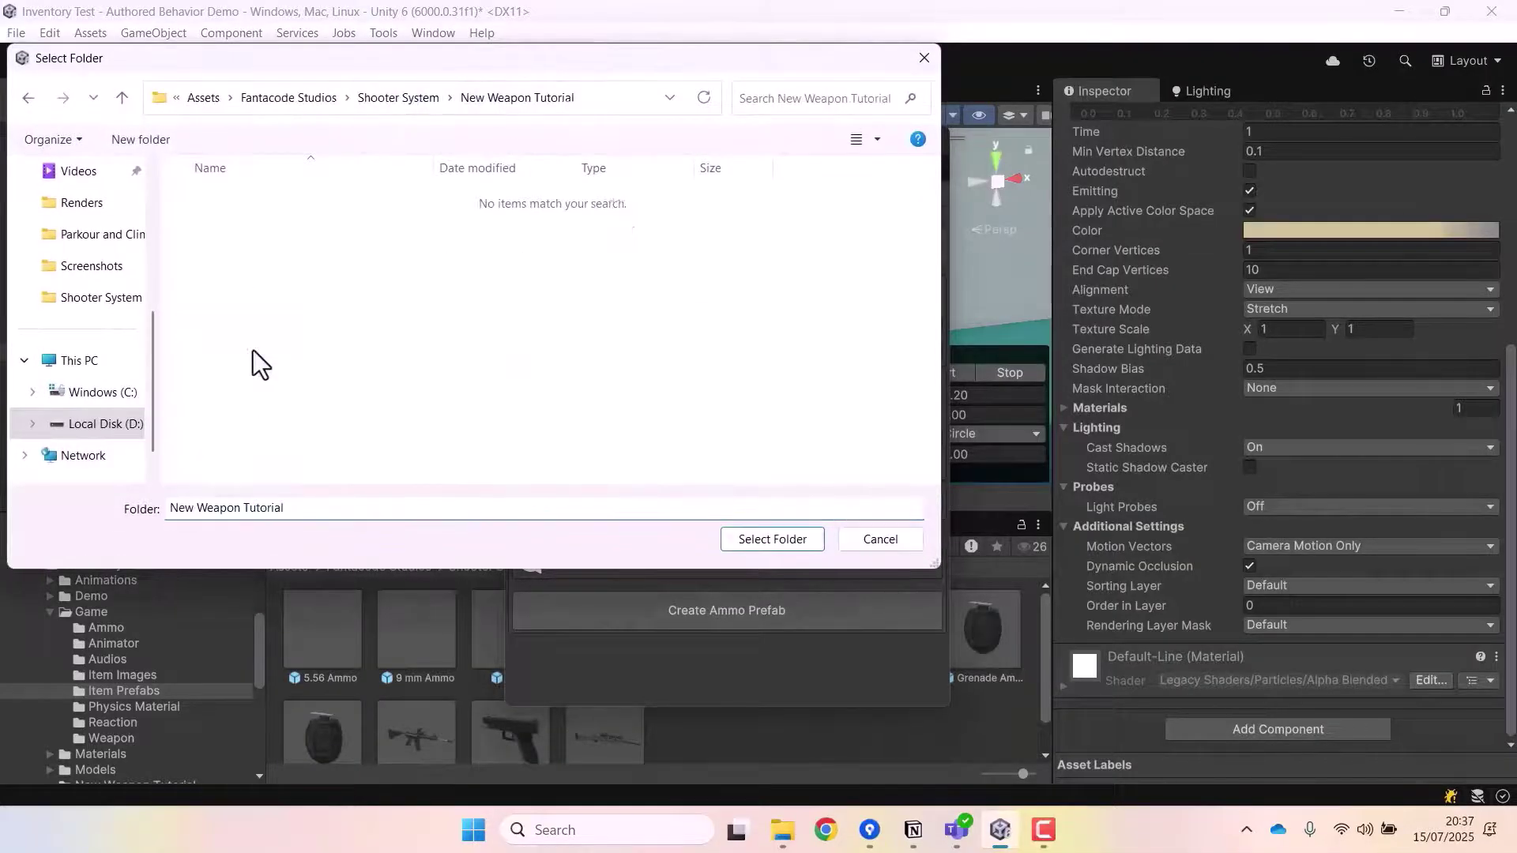
pyautogui.click(772, 539)
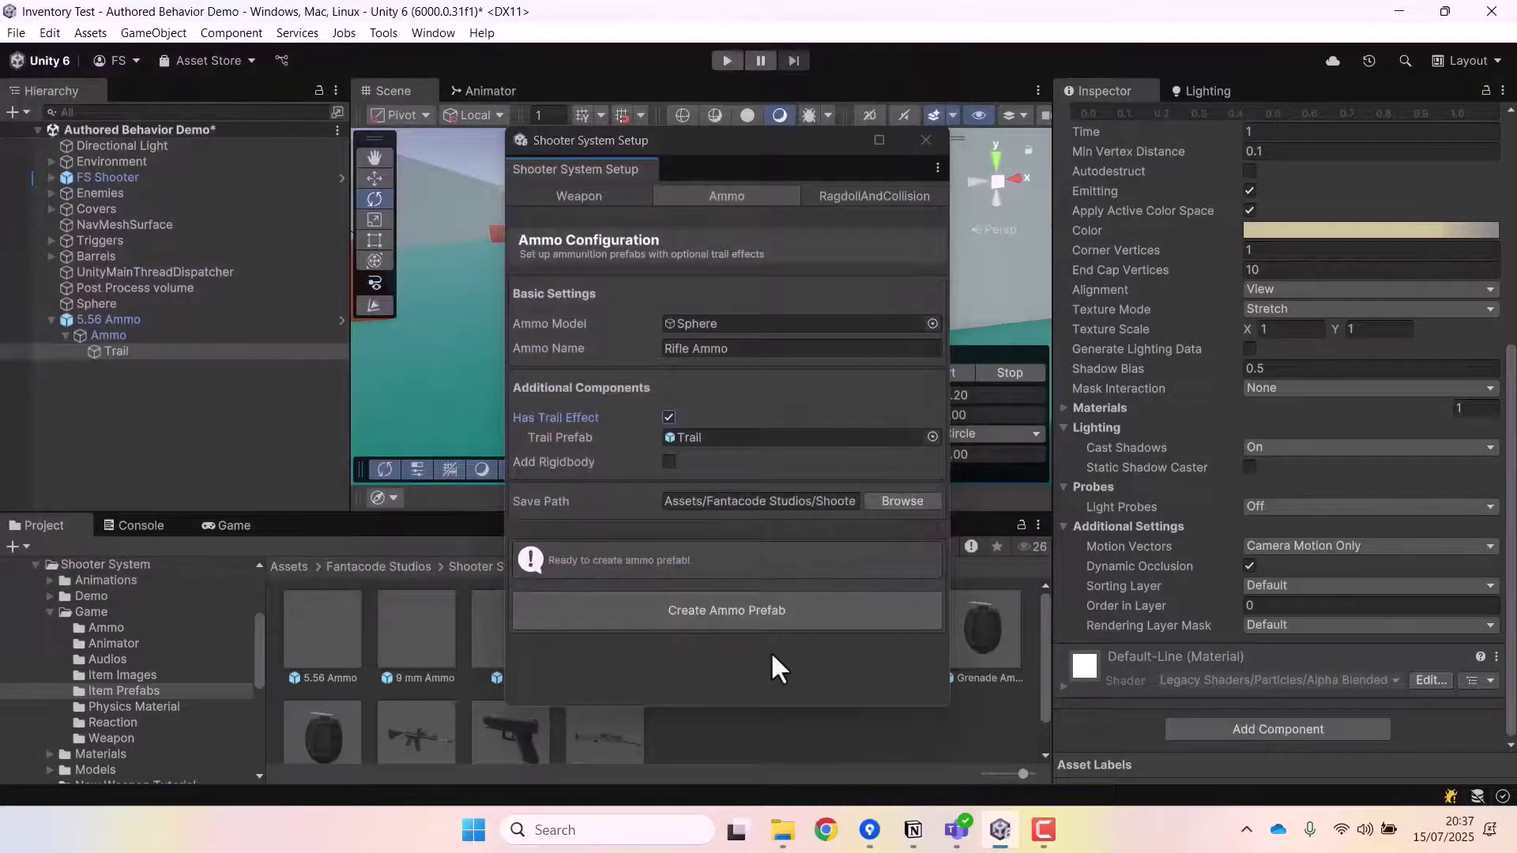
pyautogui.click(755, 610)
pyautogui.click(883, 446)
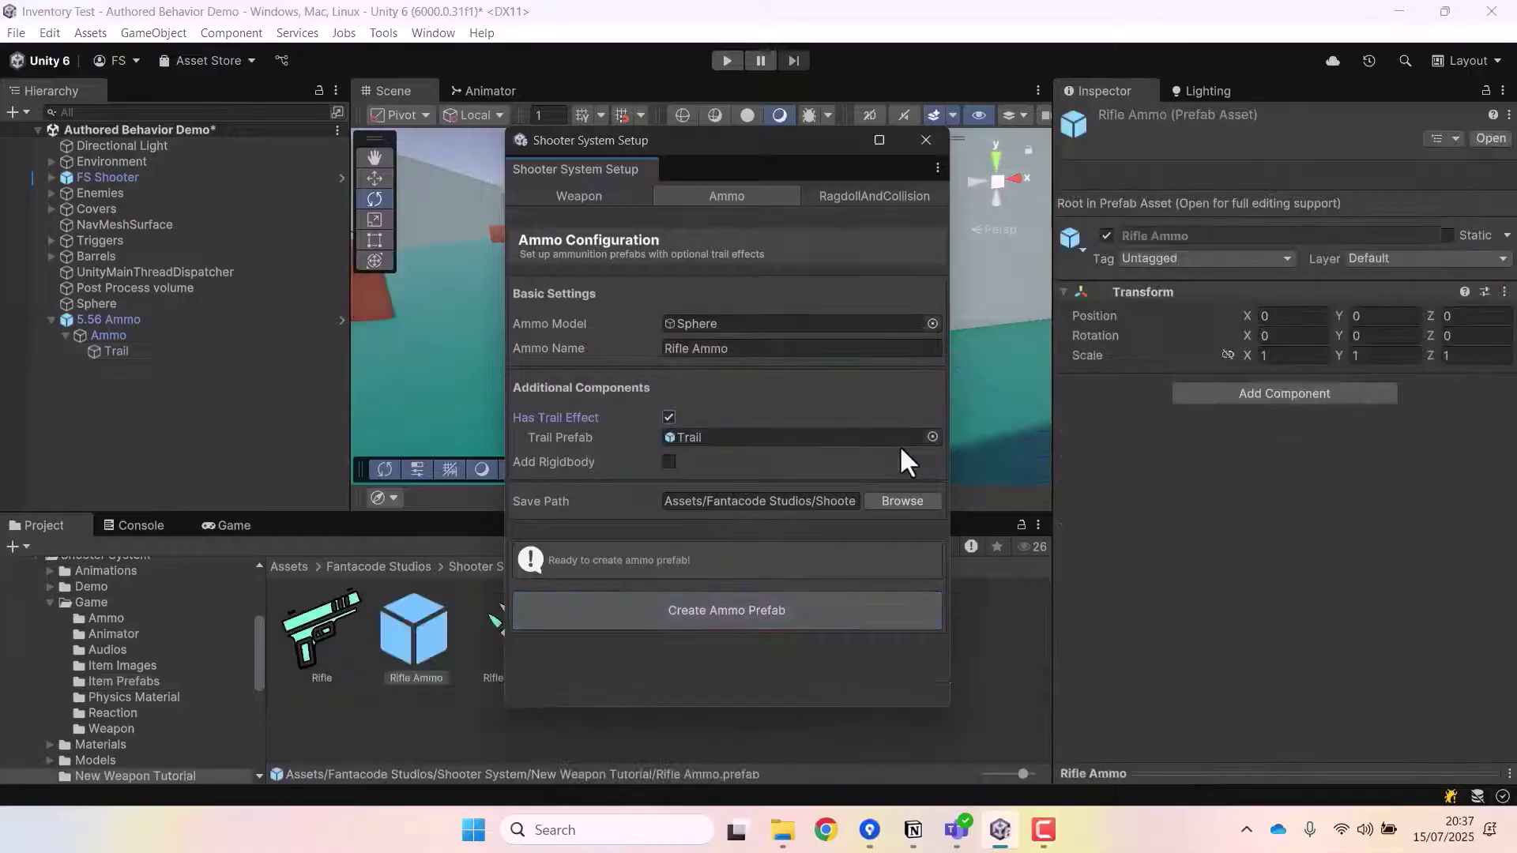
# Close the setup tool and assign the Rifle Ammo prefab to the Ammo field of the Rifle Ammo data asset
pyautogui.moveTo(738, 142); pyautogui.dragTo(1034, 197)
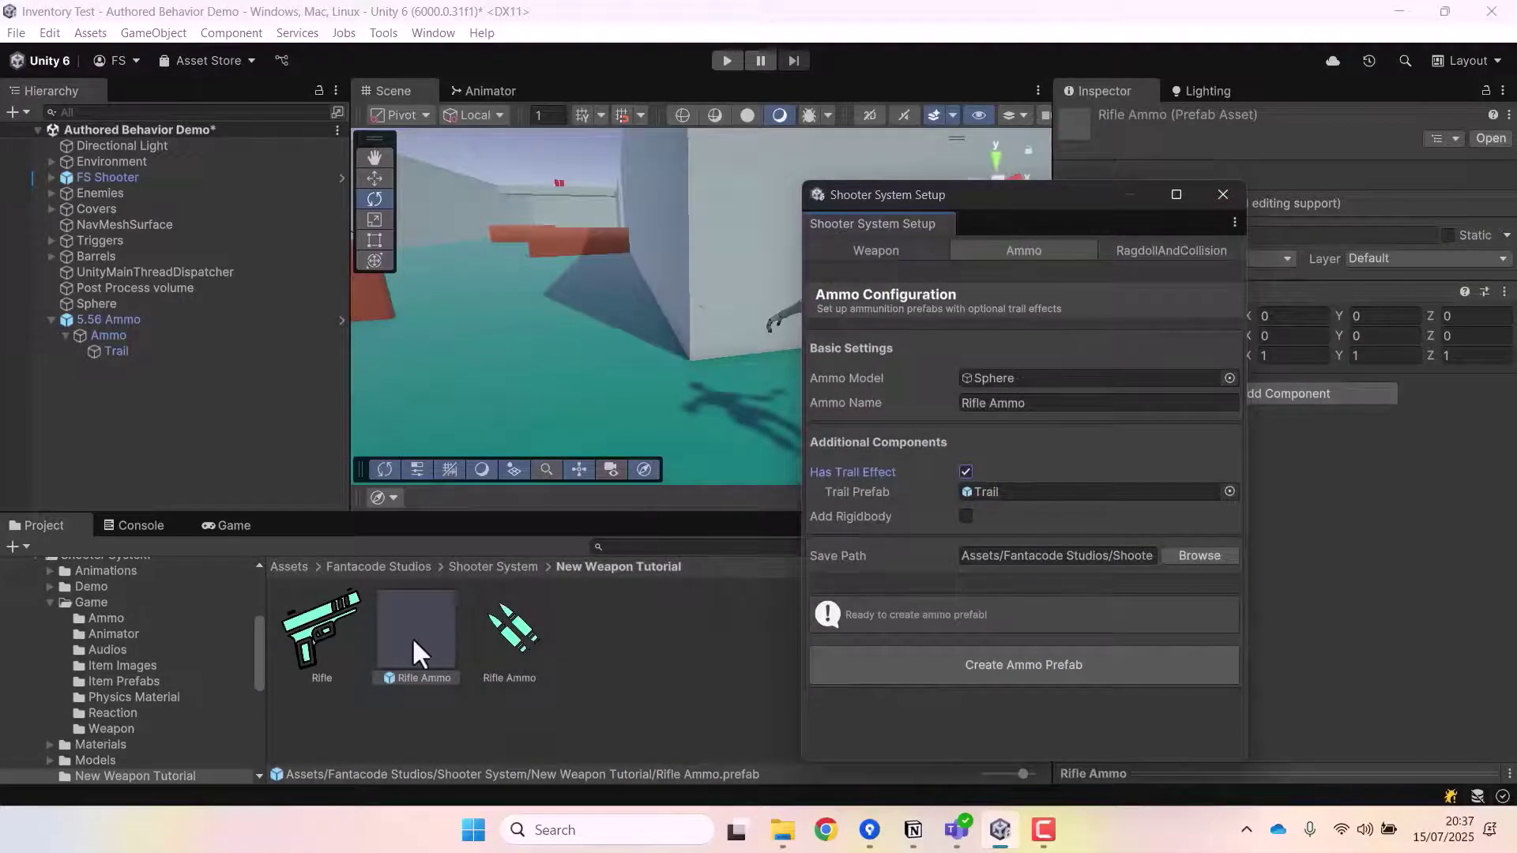
pyautogui.click(1223, 195)
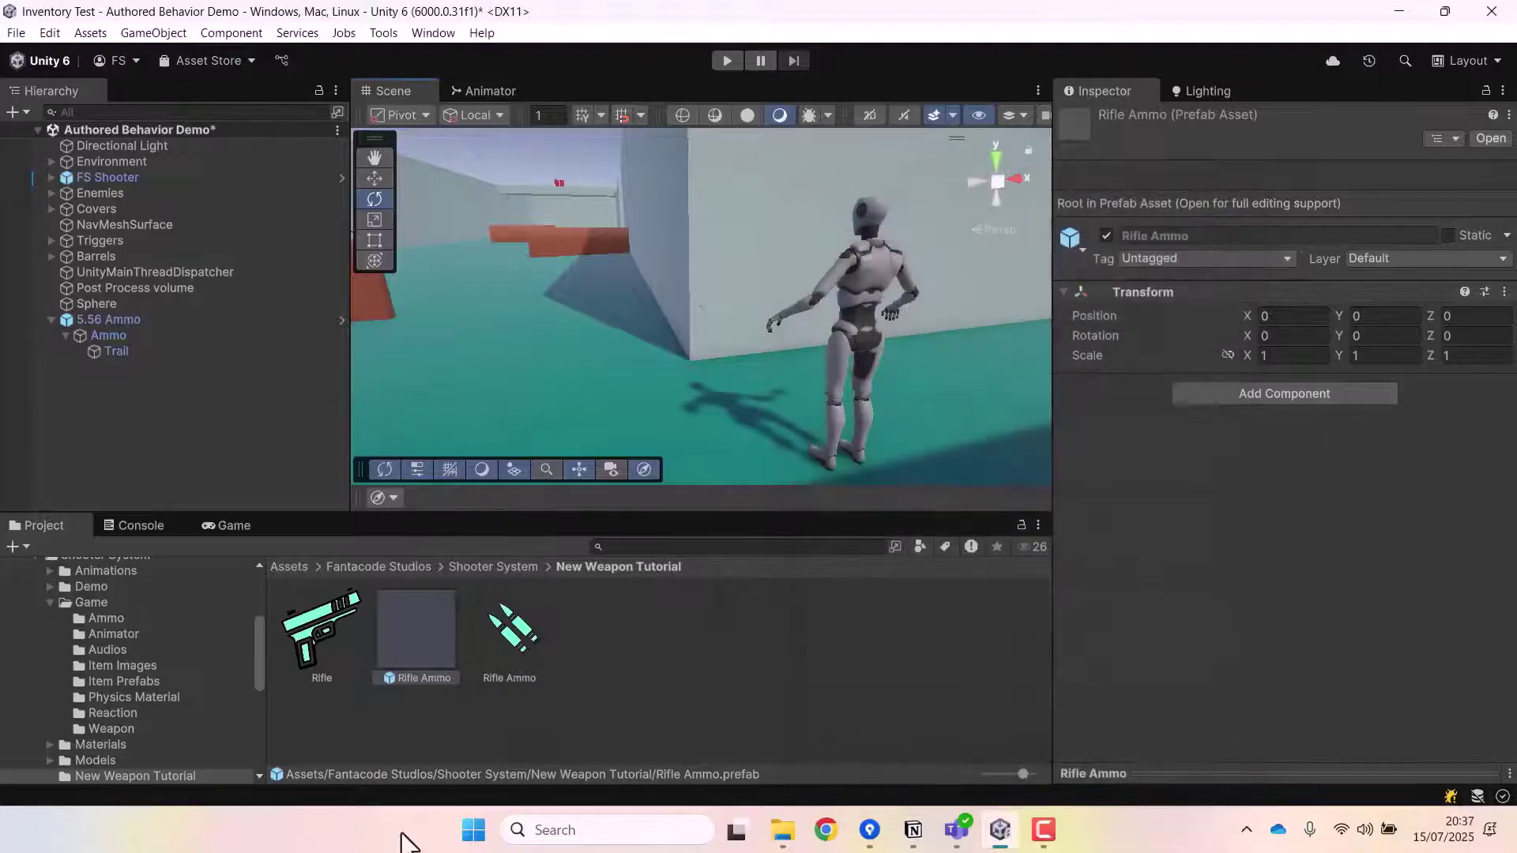
pyautogui.click(513, 630)
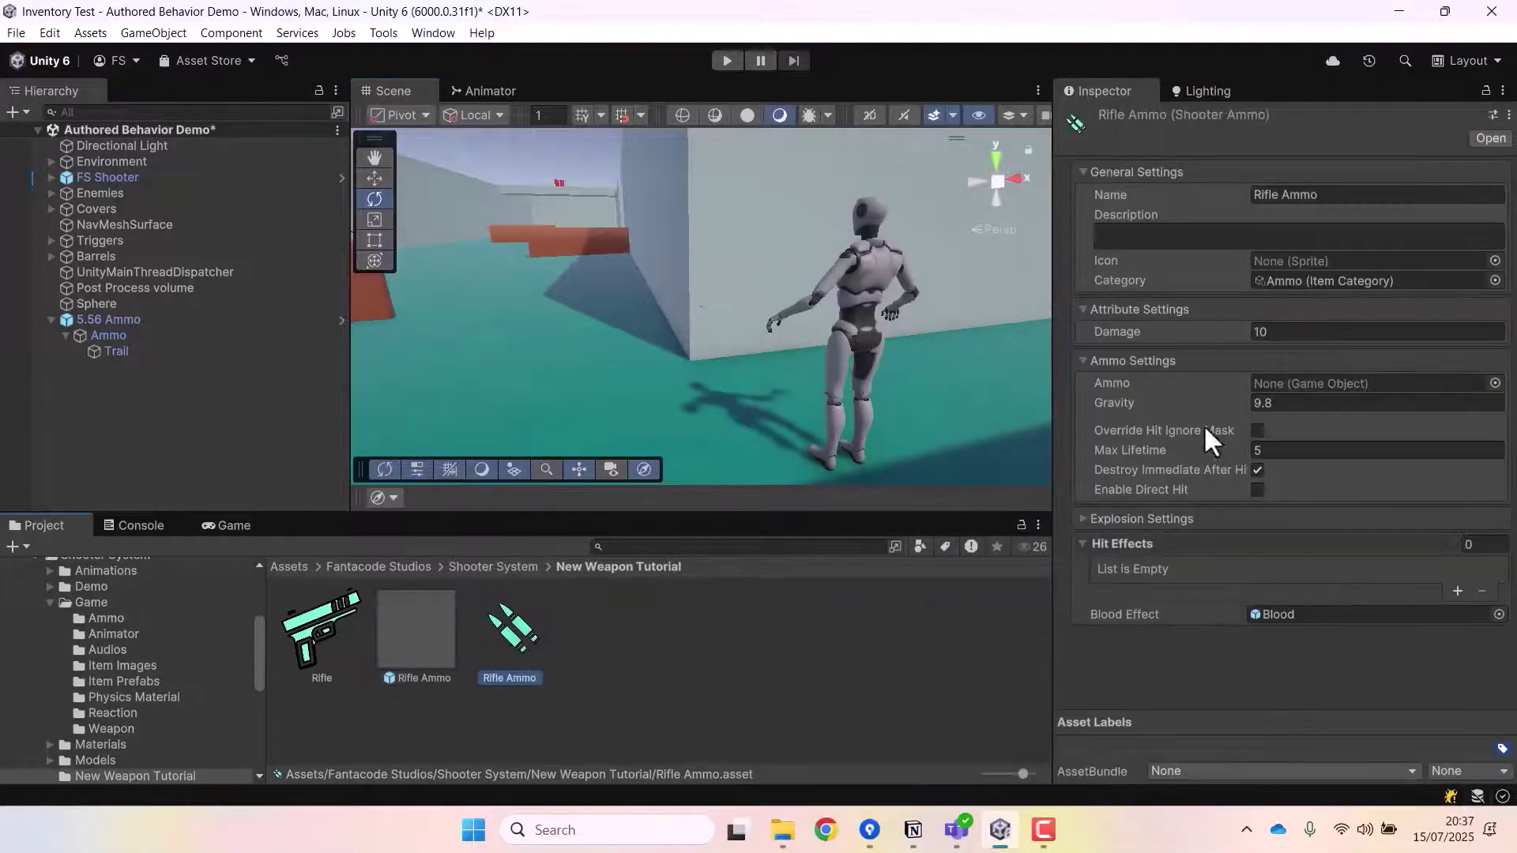
pyautogui.moveTo(417, 621); pyautogui.dragTo(1367, 385)
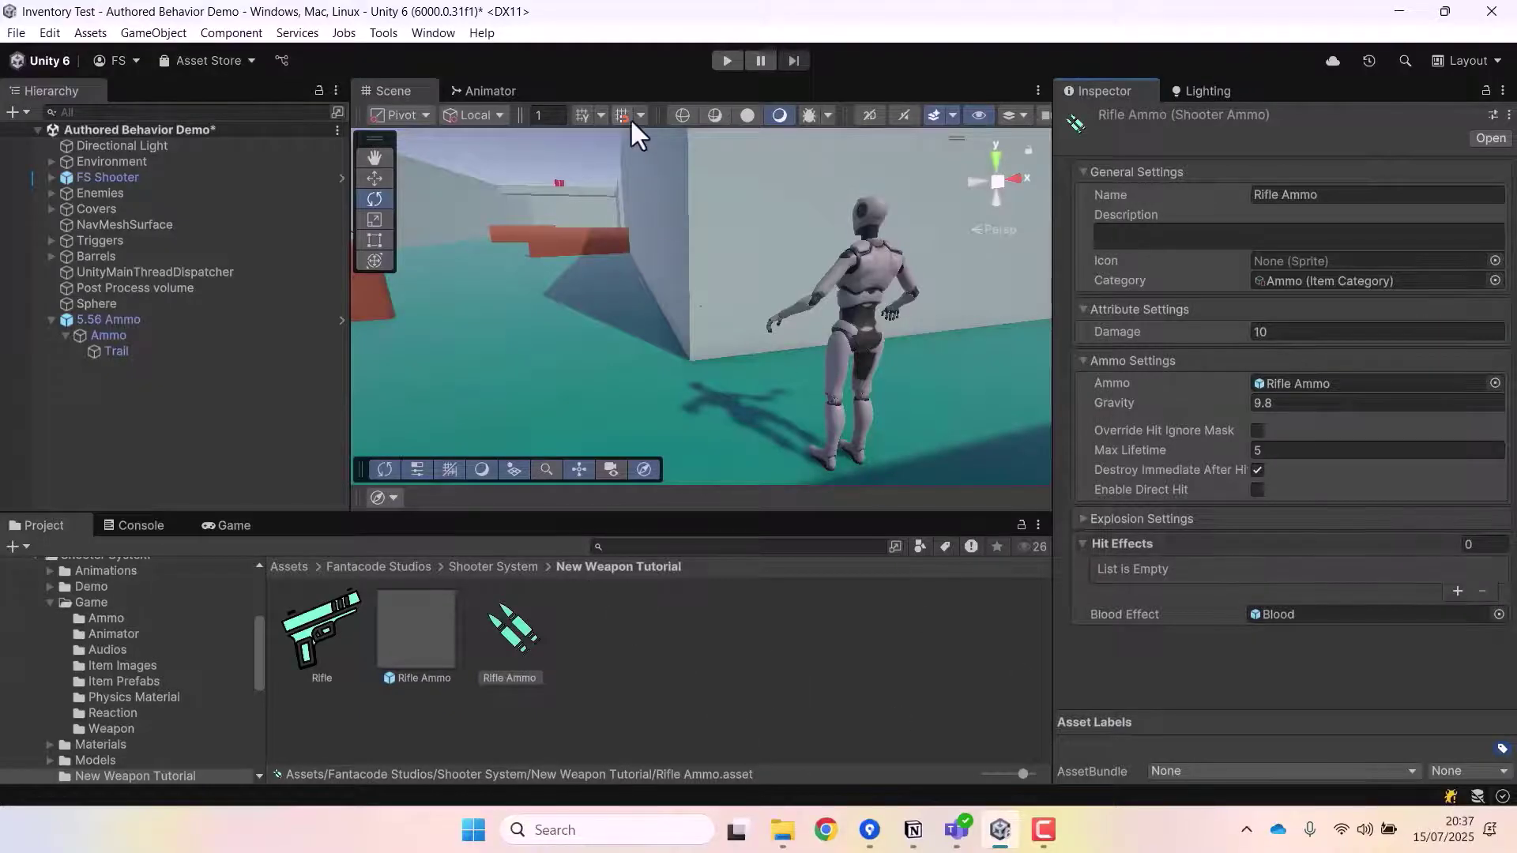
# Reopen the Shooter System Setup tool on its Weapon Configuration
pyautogui.click(385, 32)
pyautogui.moveTo(427, 33)
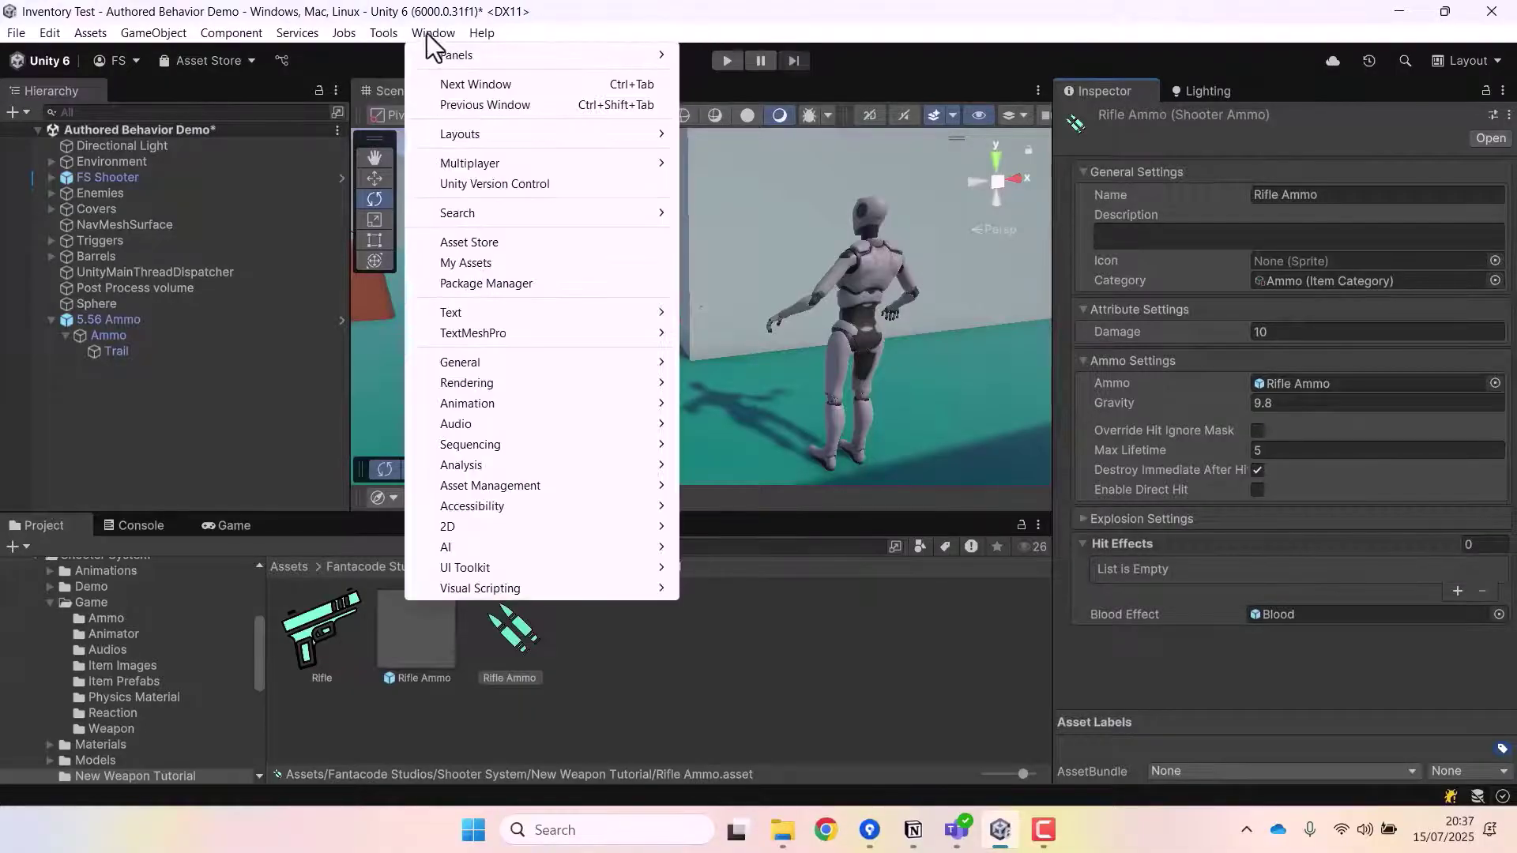
pyautogui.moveTo(482, 33)
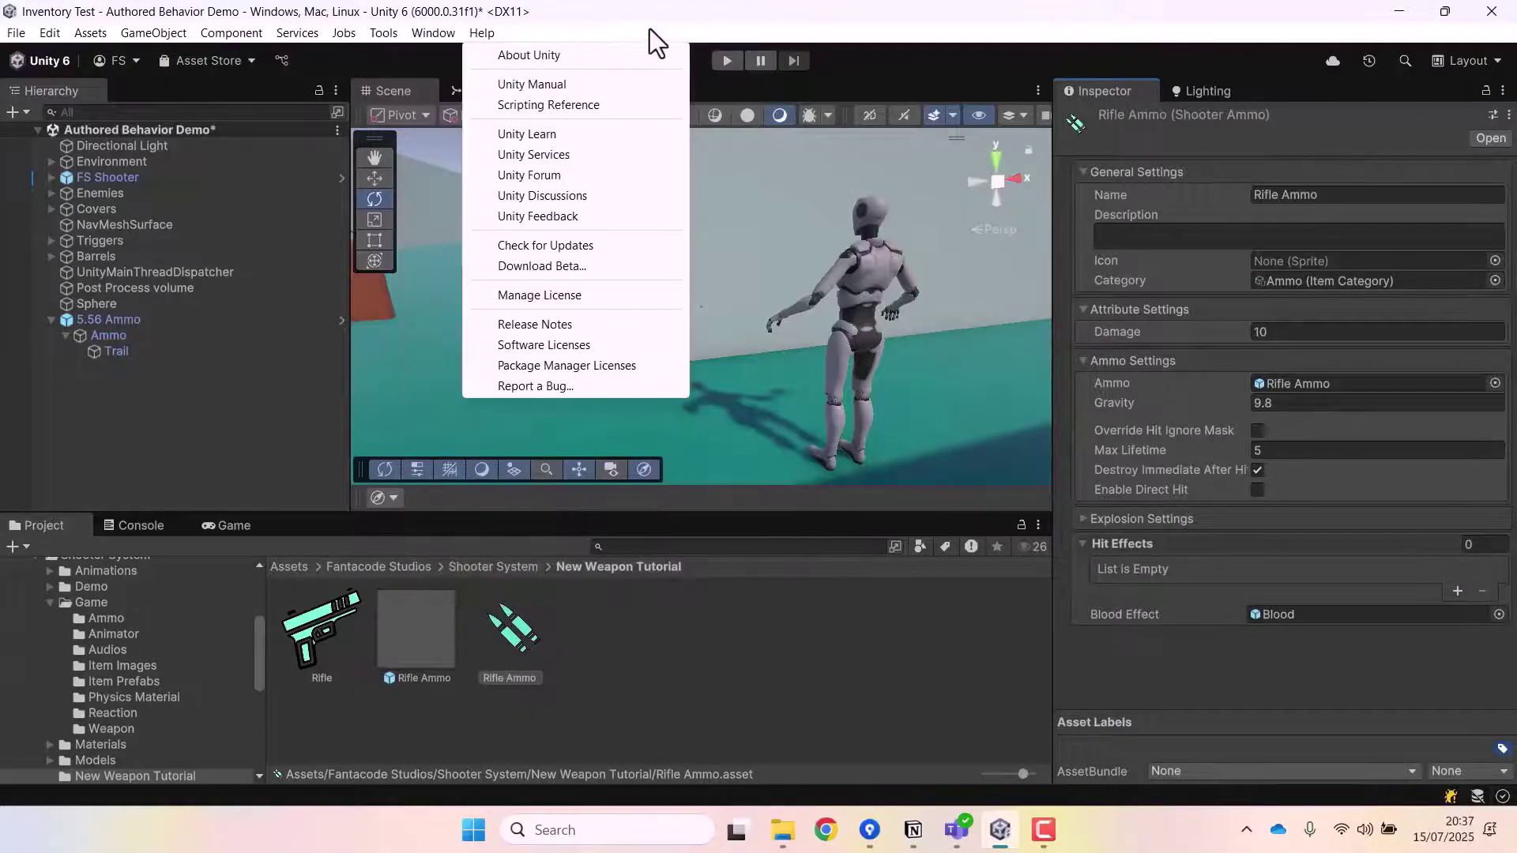
pyautogui.moveTo(401, 59)
pyautogui.click(624, 54)
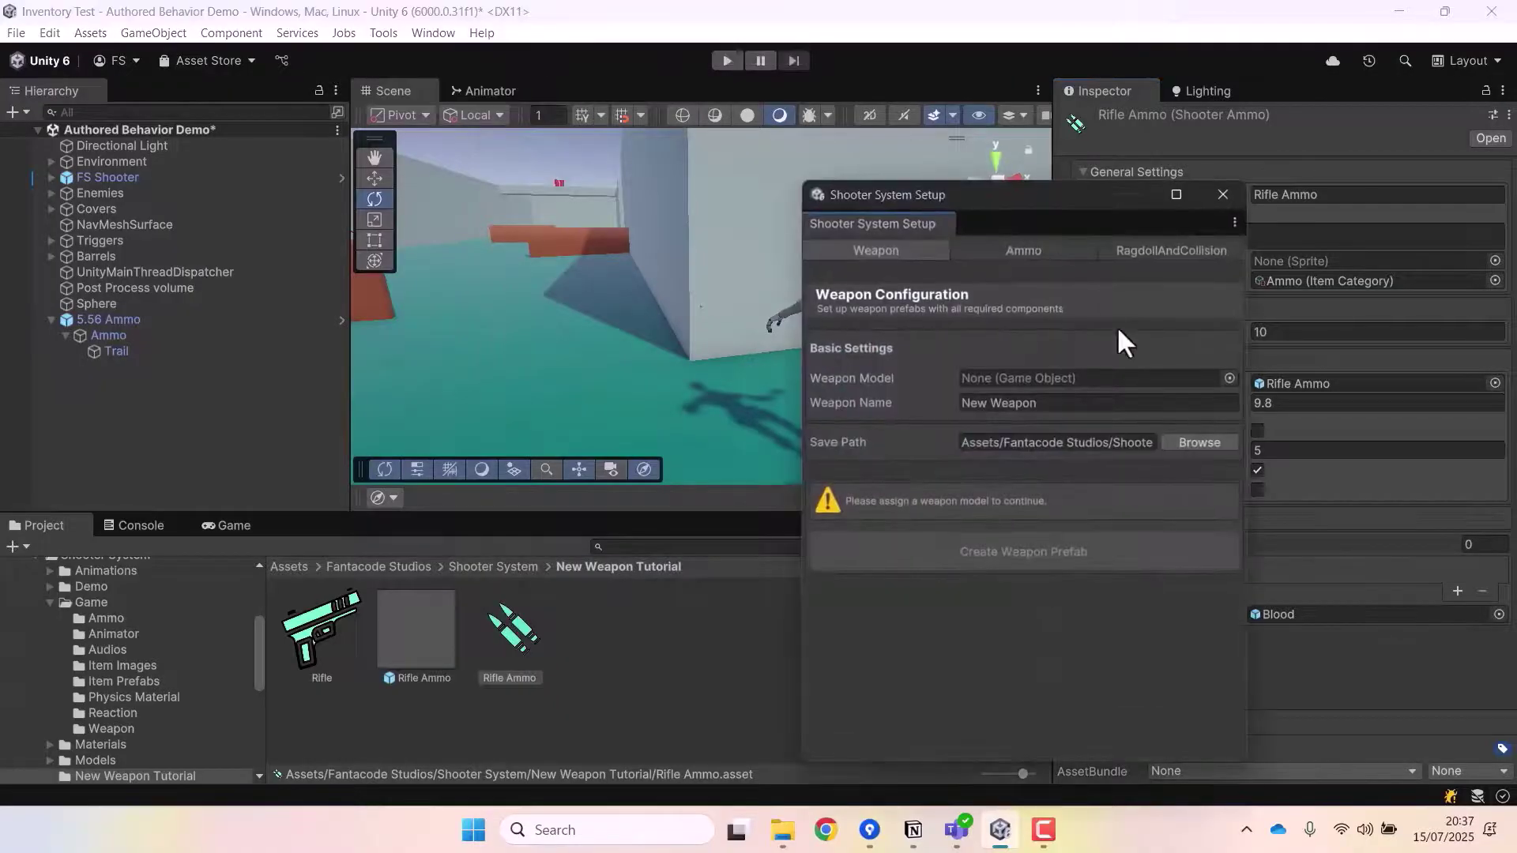
pyautogui.moveTo(932, 196); pyautogui.dragTo(725, 139)
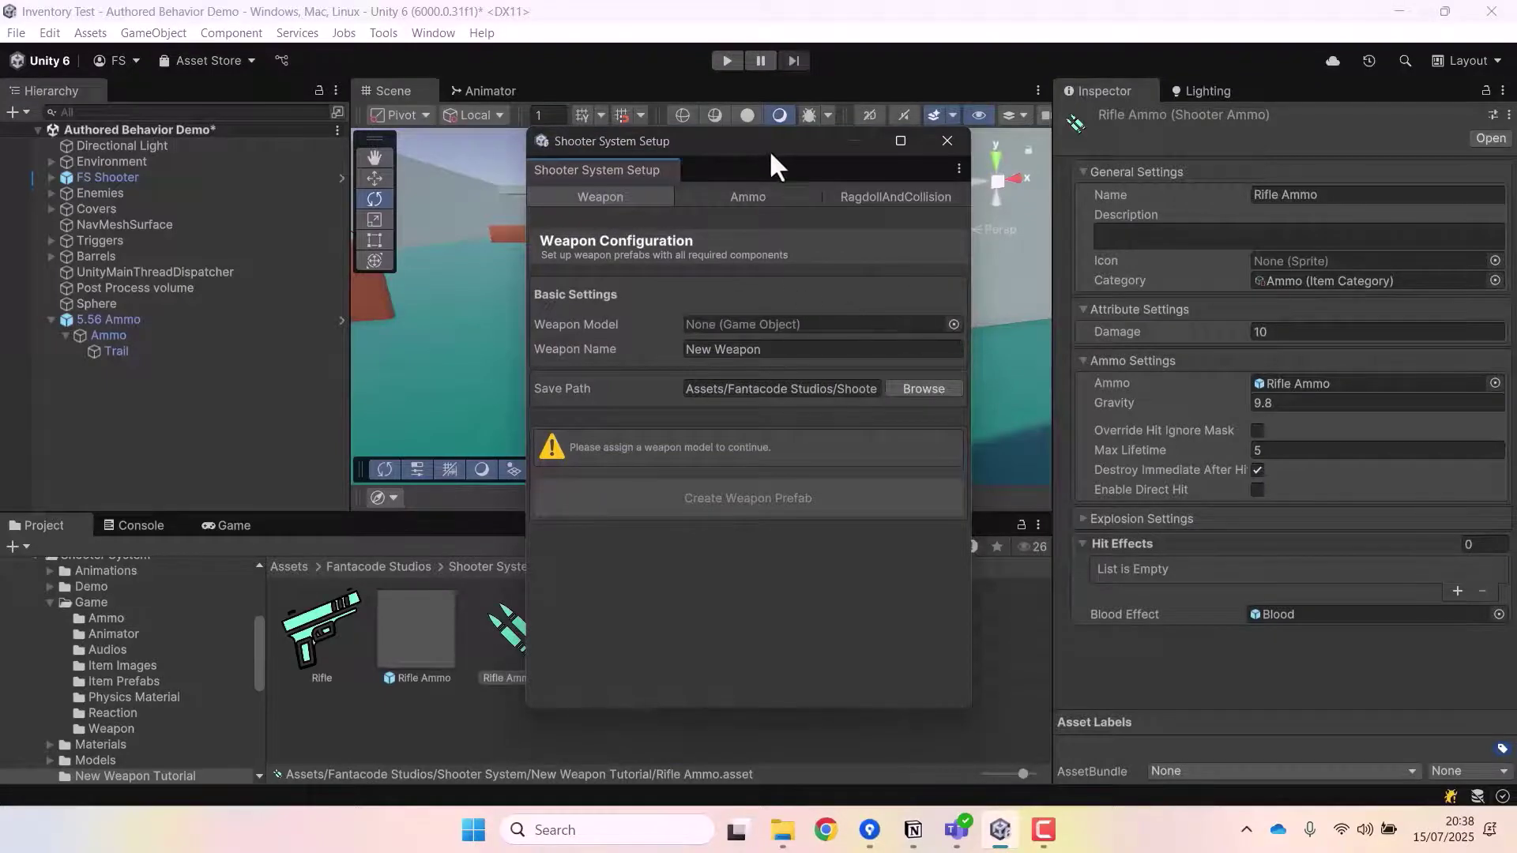
# Assign the rifle 2 model from the Models folder as the Weapon Model and set the Weapon Name to Rifle
pyautogui.moveTo(766, 145); pyautogui.dragTo(888, 98)
pyautogui.scroll(-2, 111, 664)
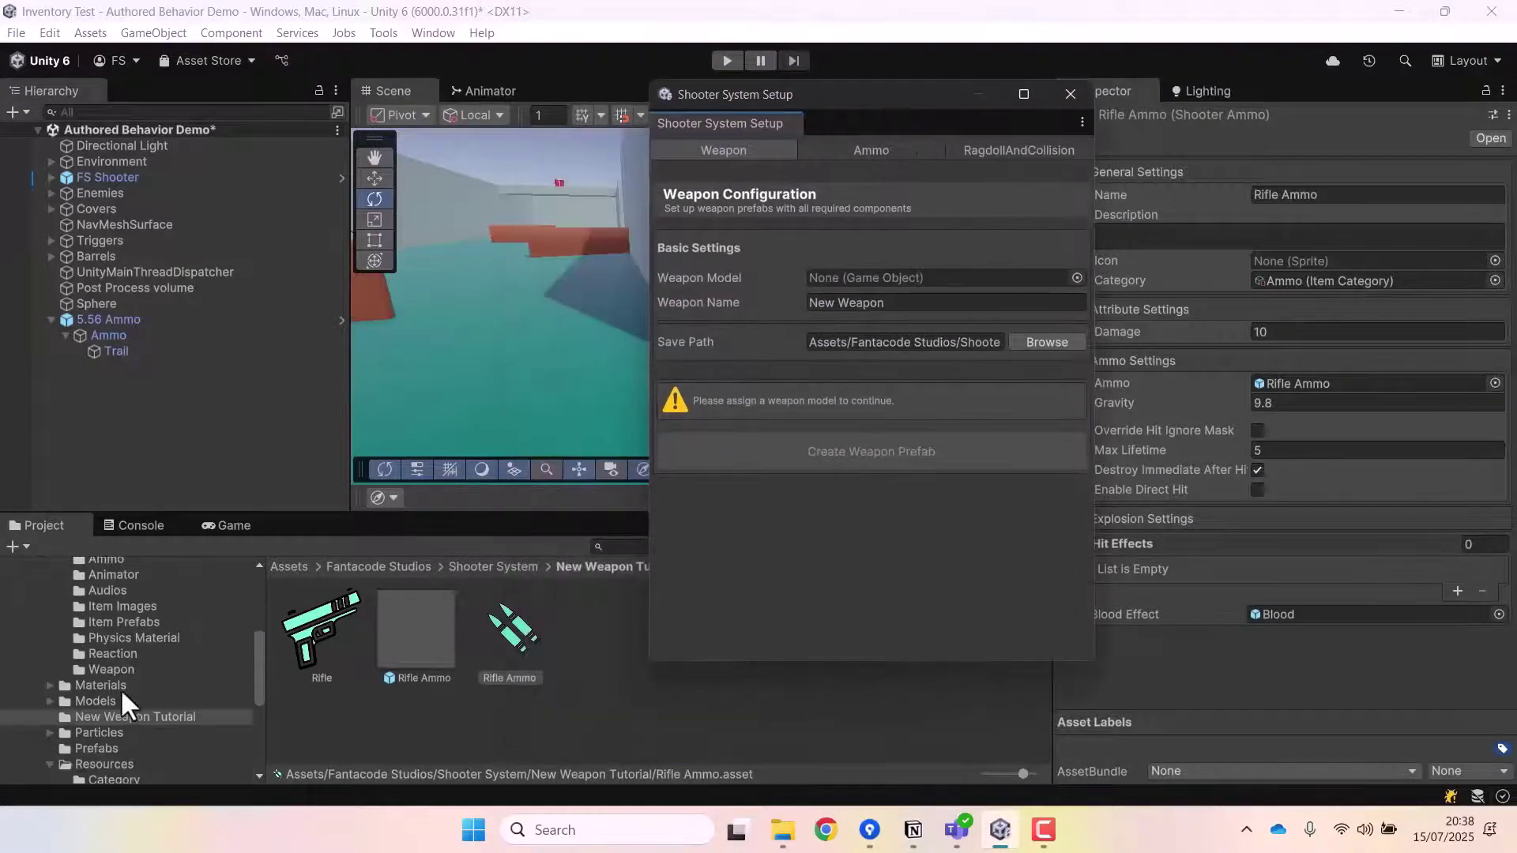
pyautogui.click(93, 701)
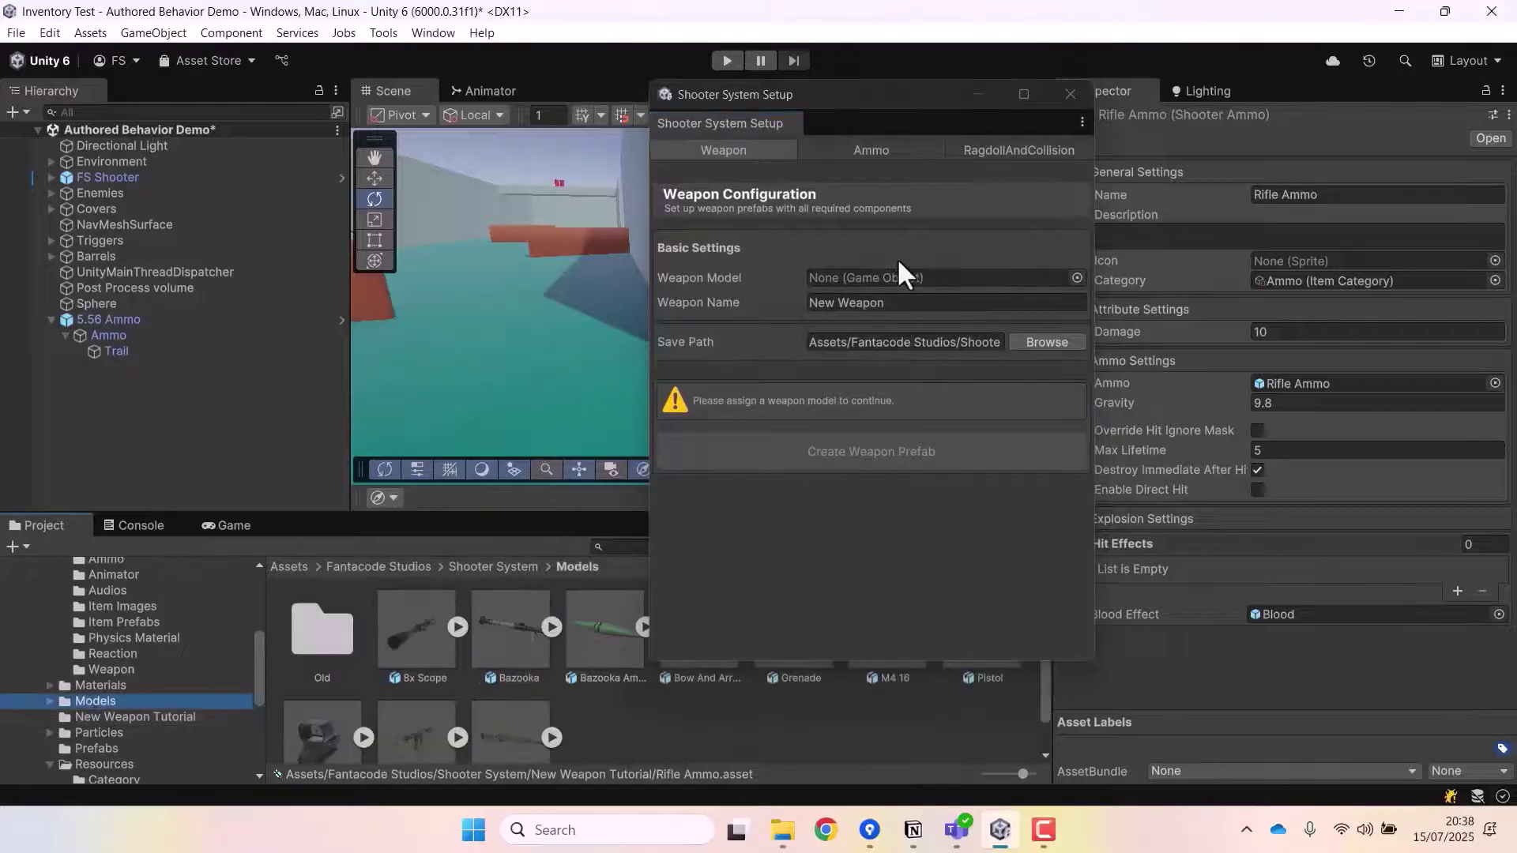
pyautogui.scroll(-1, 471, 715)
pyautogui.moveTo(417, 698); pyautogui.dragTo(910, 278)
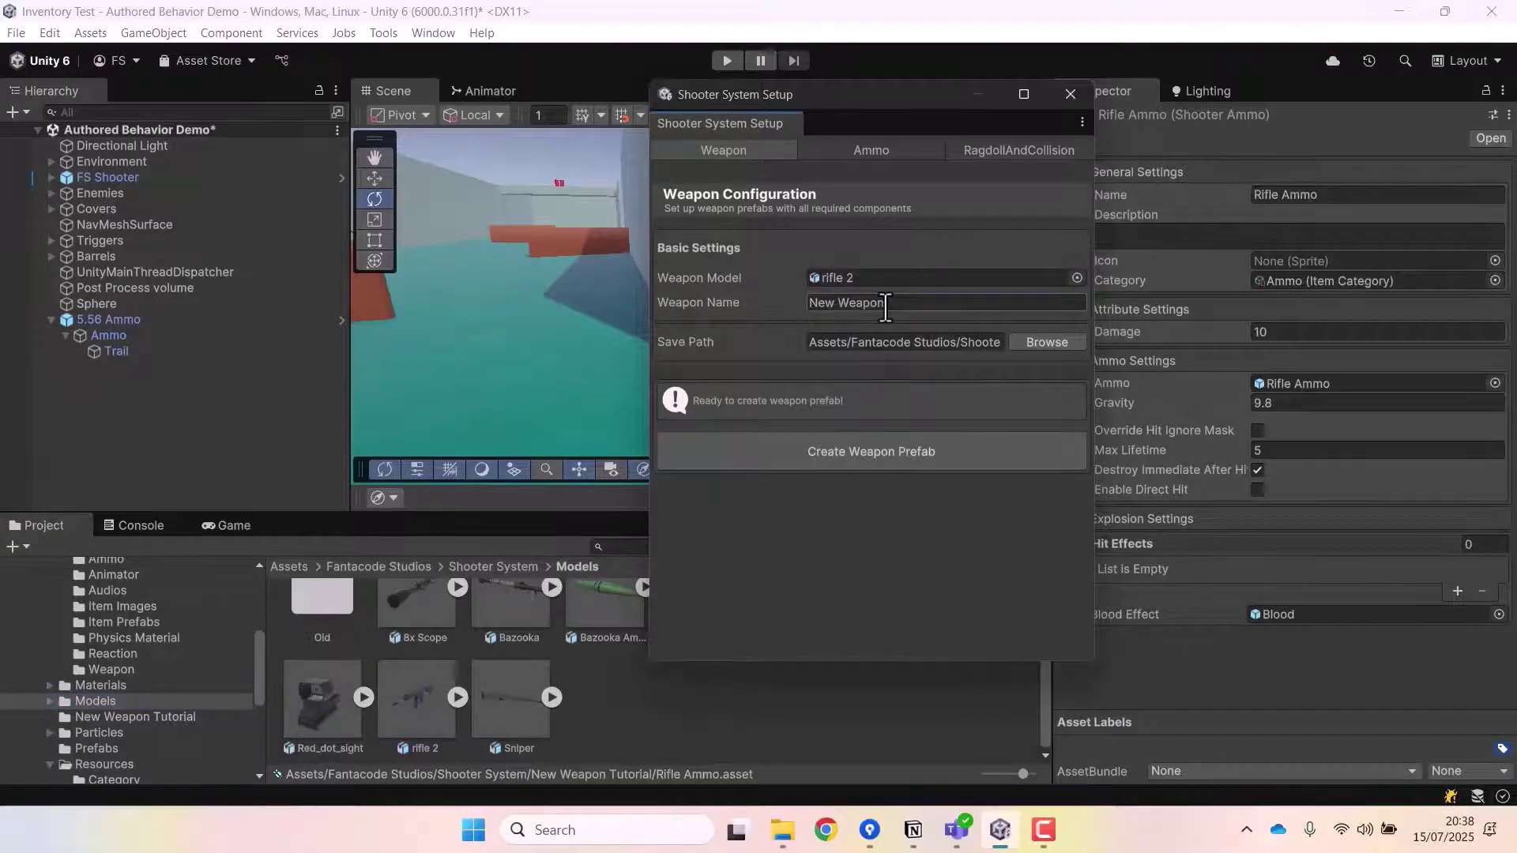
pyautogui.click(886, 305)
pyautogui.write('Rifle')
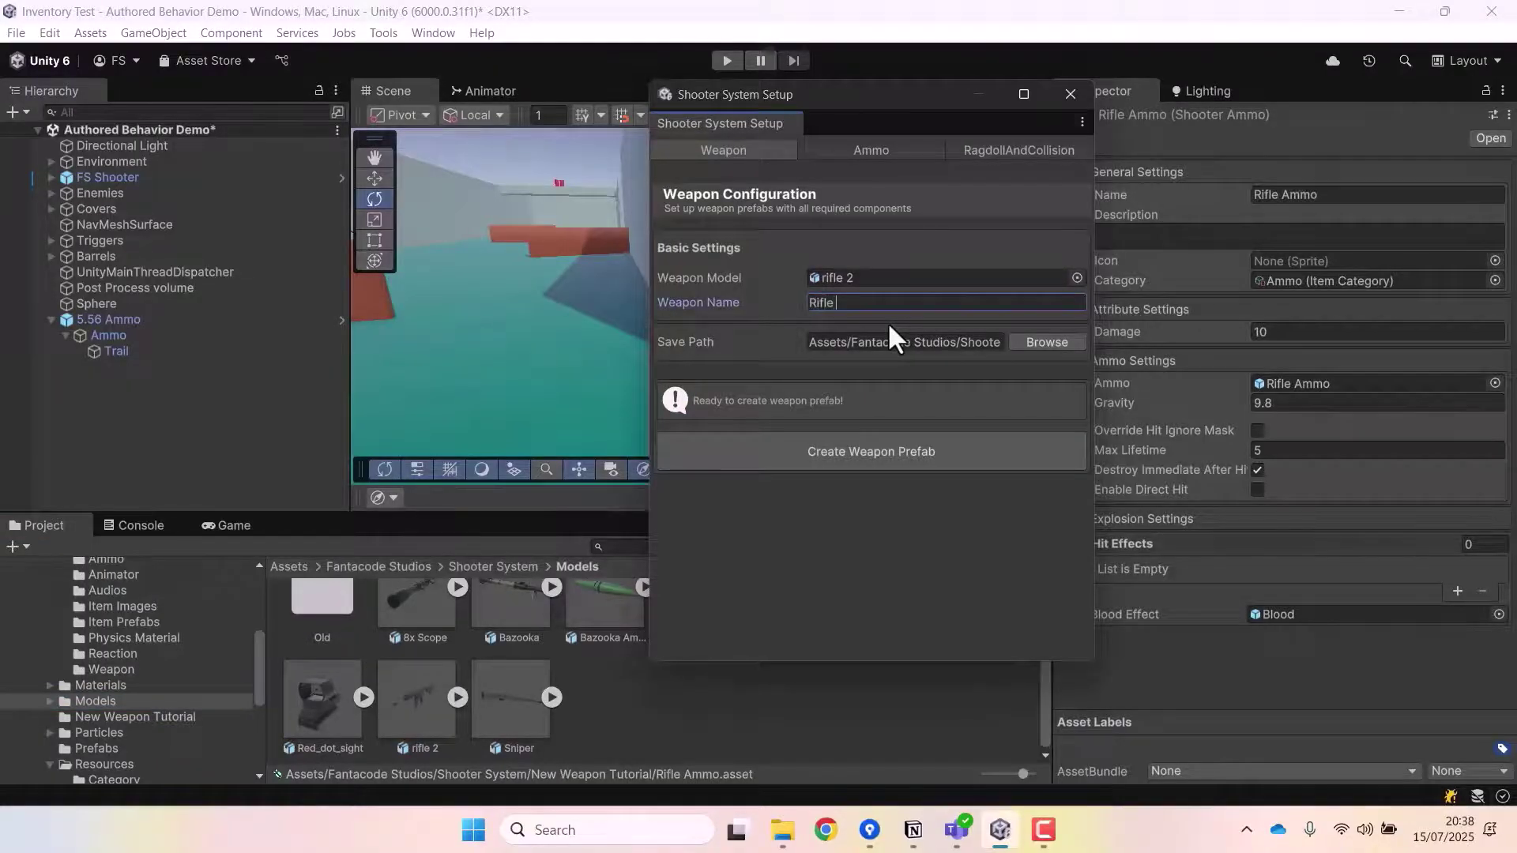
pyautogui.press('BackSpace')
# Create the Rifle weapon prefab with the existing save path, close the setup tool, and save the scene
pyautogui.click(1037, 343)
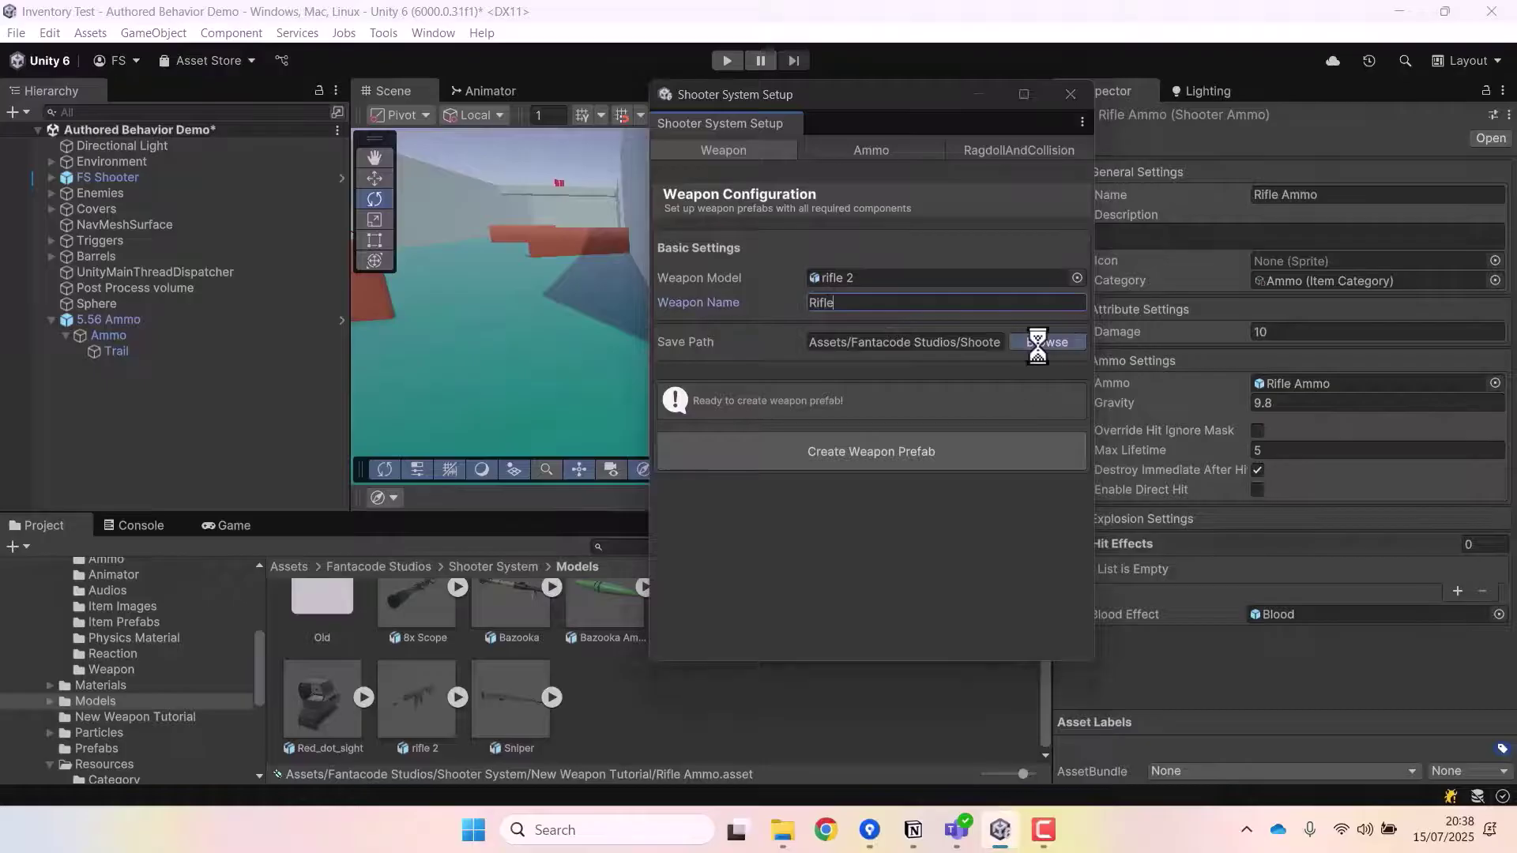
pyautogui.click(924, 58)
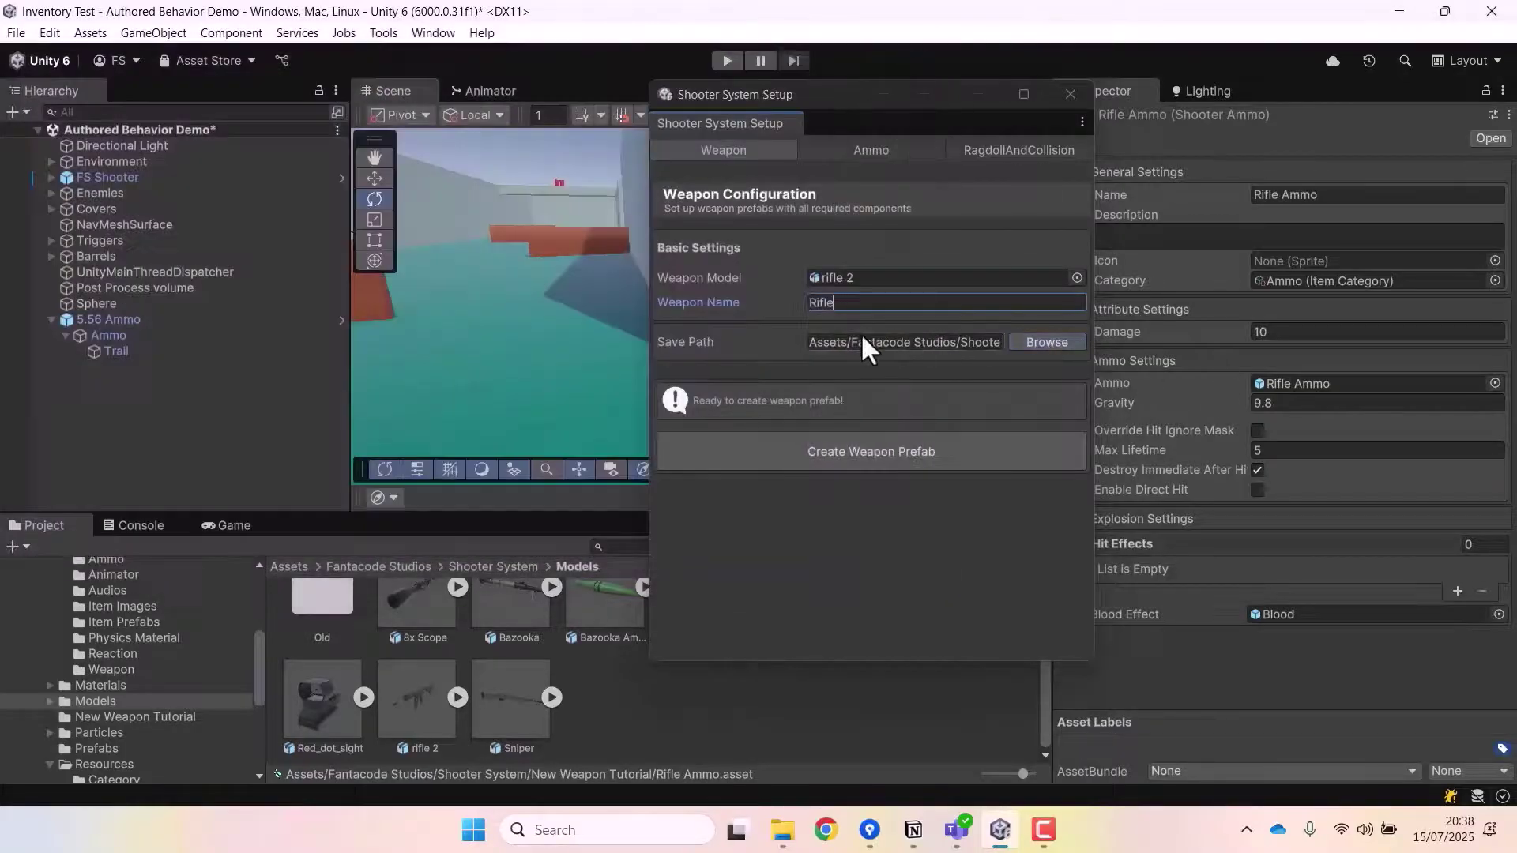
pyautogui.click(907, 462)
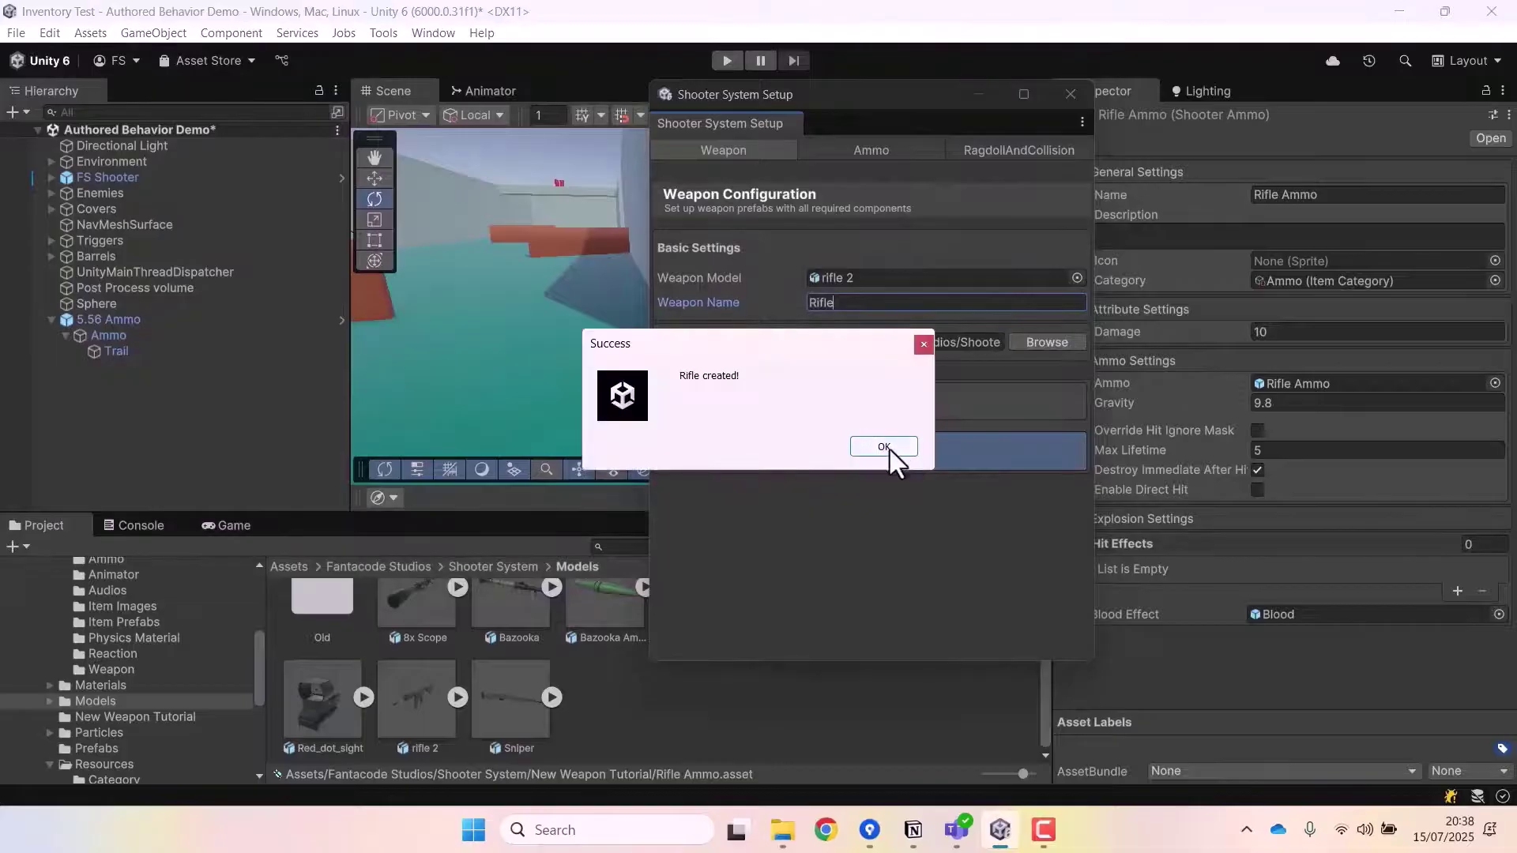
pyautogui.click(888, 448)
pyautogui.click(1069, 94)
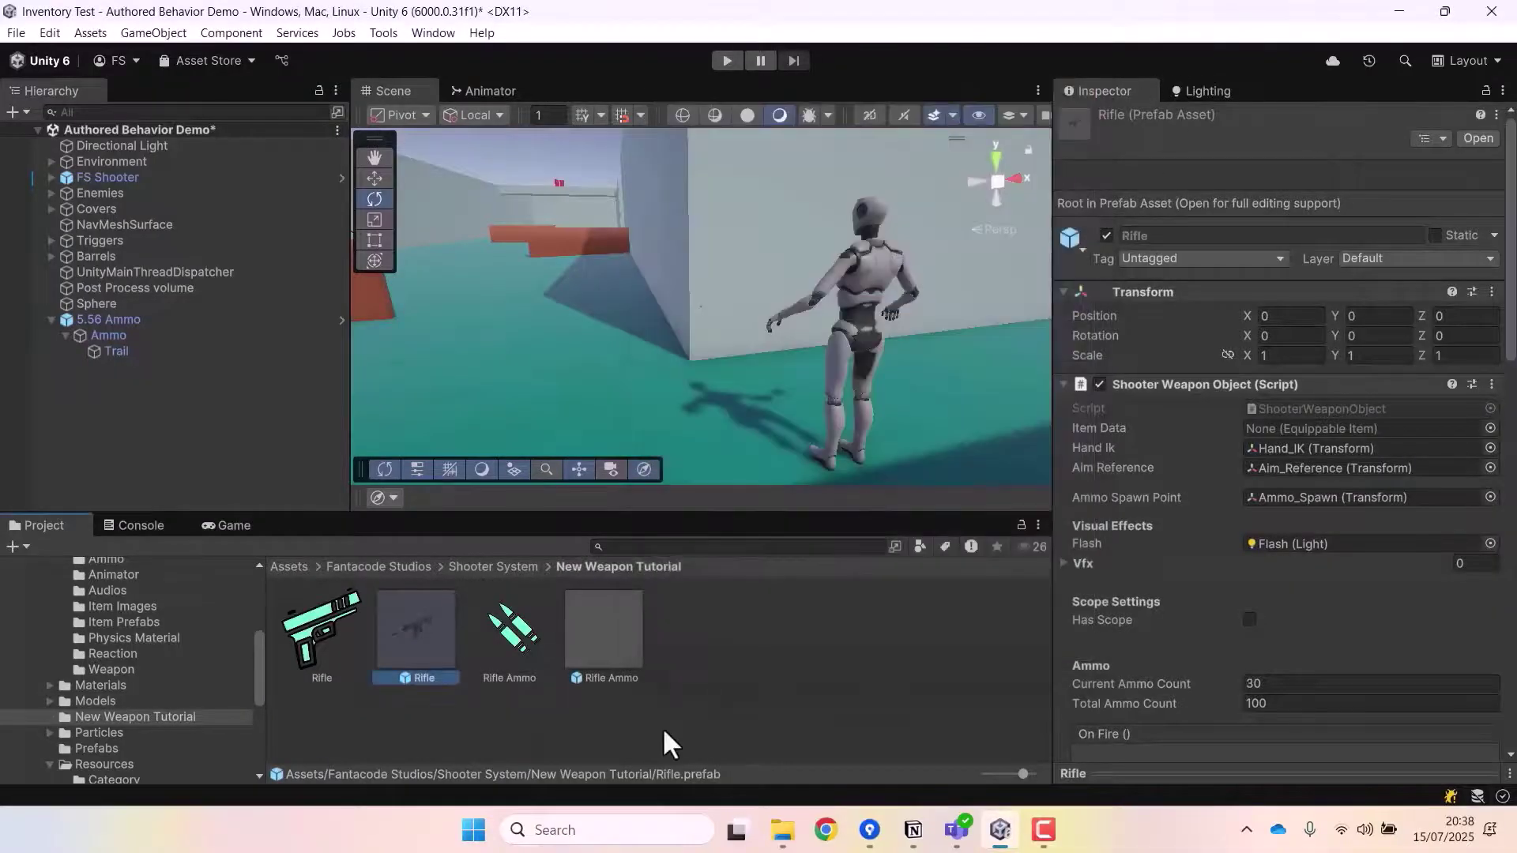
pyautogui.hotkey('ctrl', 's')
# Open the Rifle prefab for editing and inspect its Ammo_Spawn and Aim_Reference objects around the weapon model
pyautogui.doubleClick(424, 630)
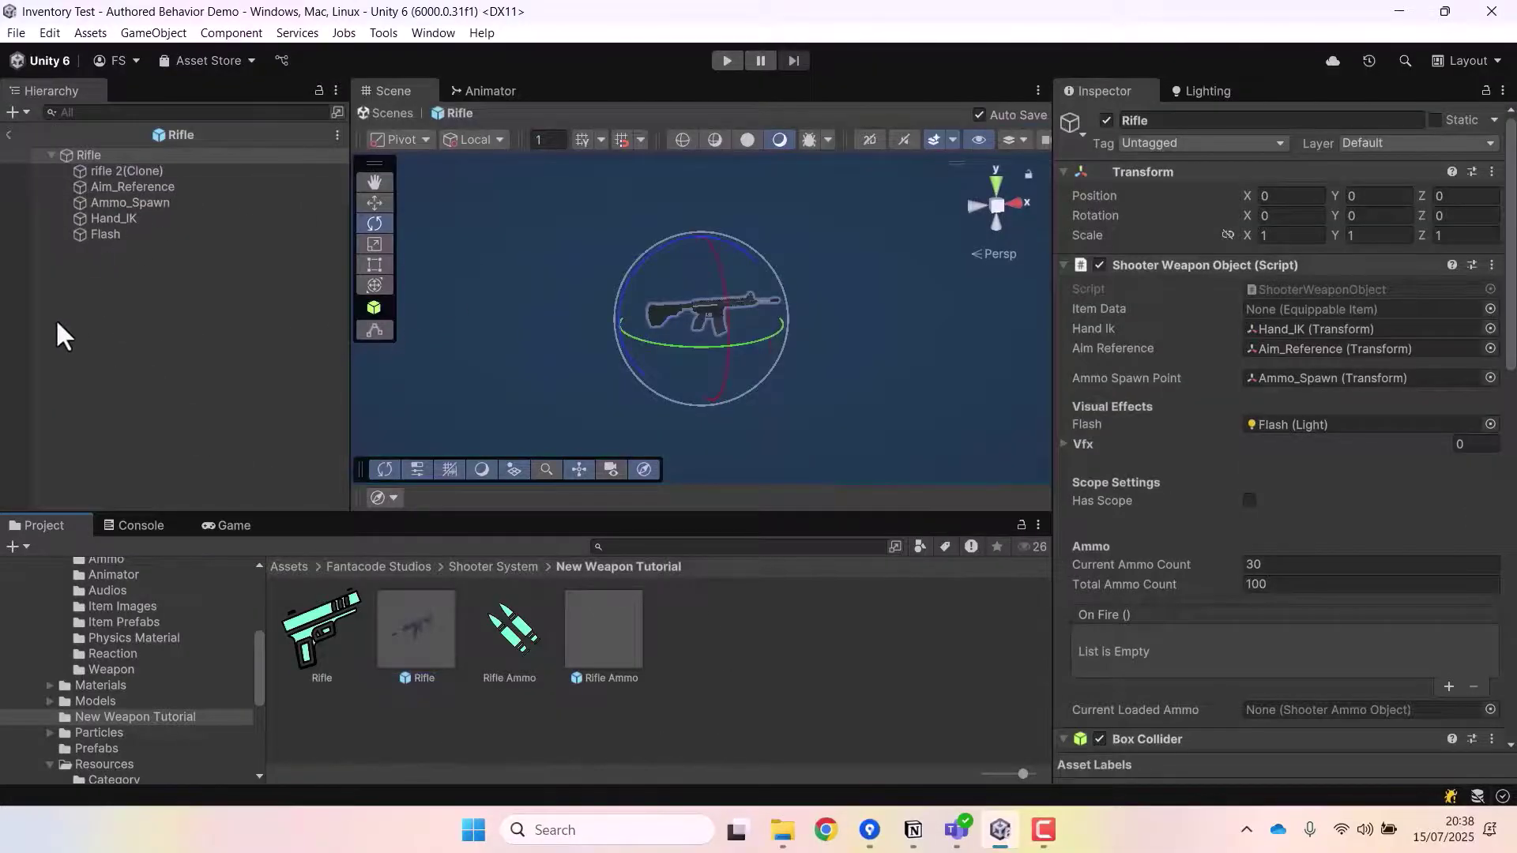
pyautogui.click(153, 202)
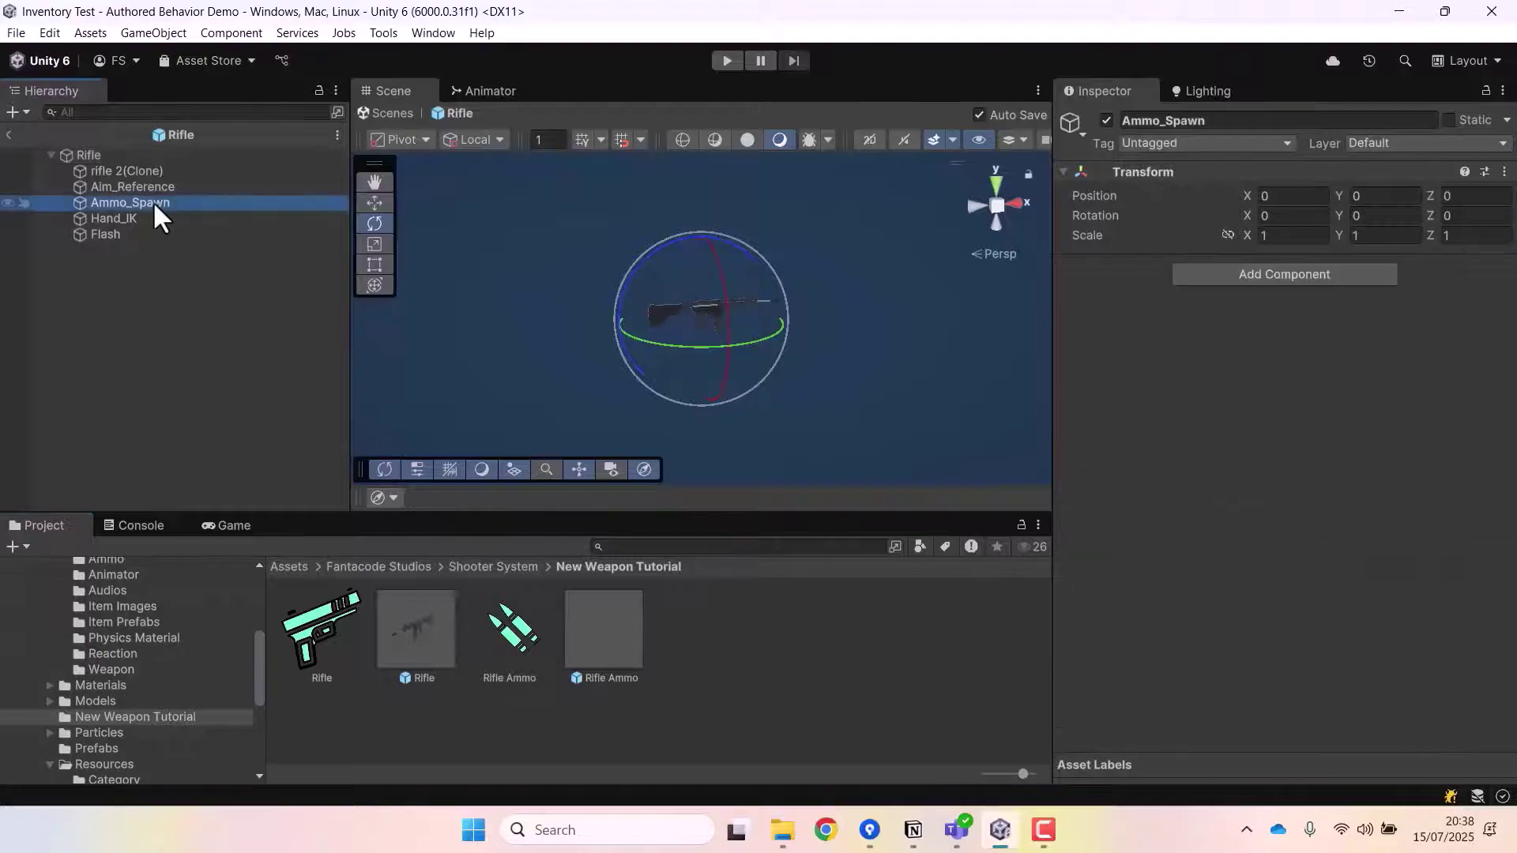
pyautogui.click(115, 231)
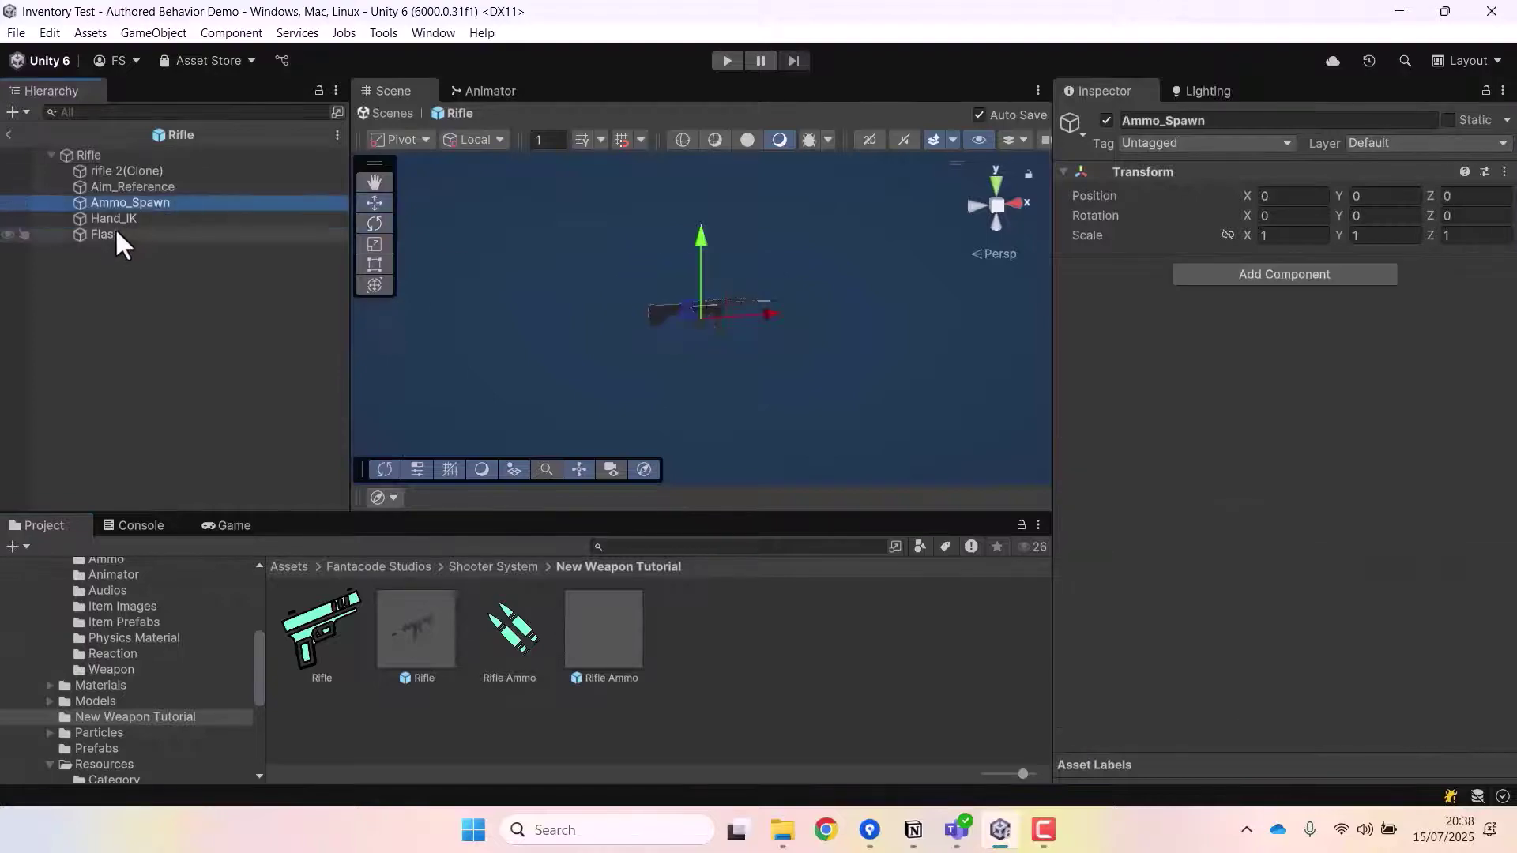
pyautogui.click(162, 187)
pyautogui.keyDown('alt'); pyautogui.moveTo(857, 336); pyautogui.dragTo(691, 376); pyautogui.keyUp('alt')
pyautogui.click(790, 320)
pyautogui.keyDown('alt'); pyautogui.moveTo(838, 320); pyautogui.dragTo(819, 277); pyautogui.keyUp('alt')
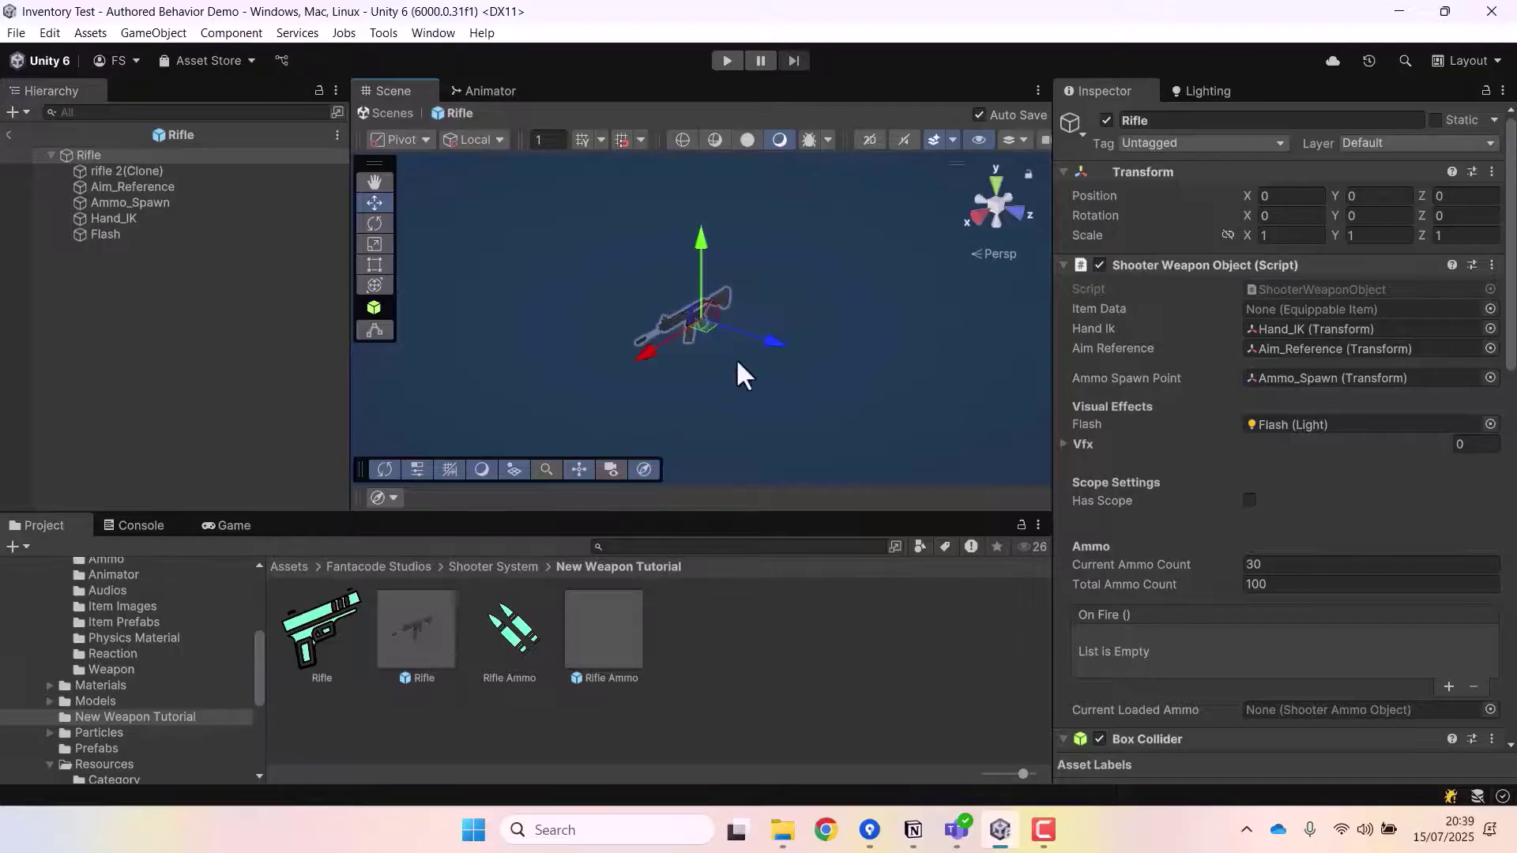
# Rotate the rifle 2(Clone) model to -90 on Y so its barrel points along the Rifle prefab's forward Z axis
pyautogui.click(154, 172)
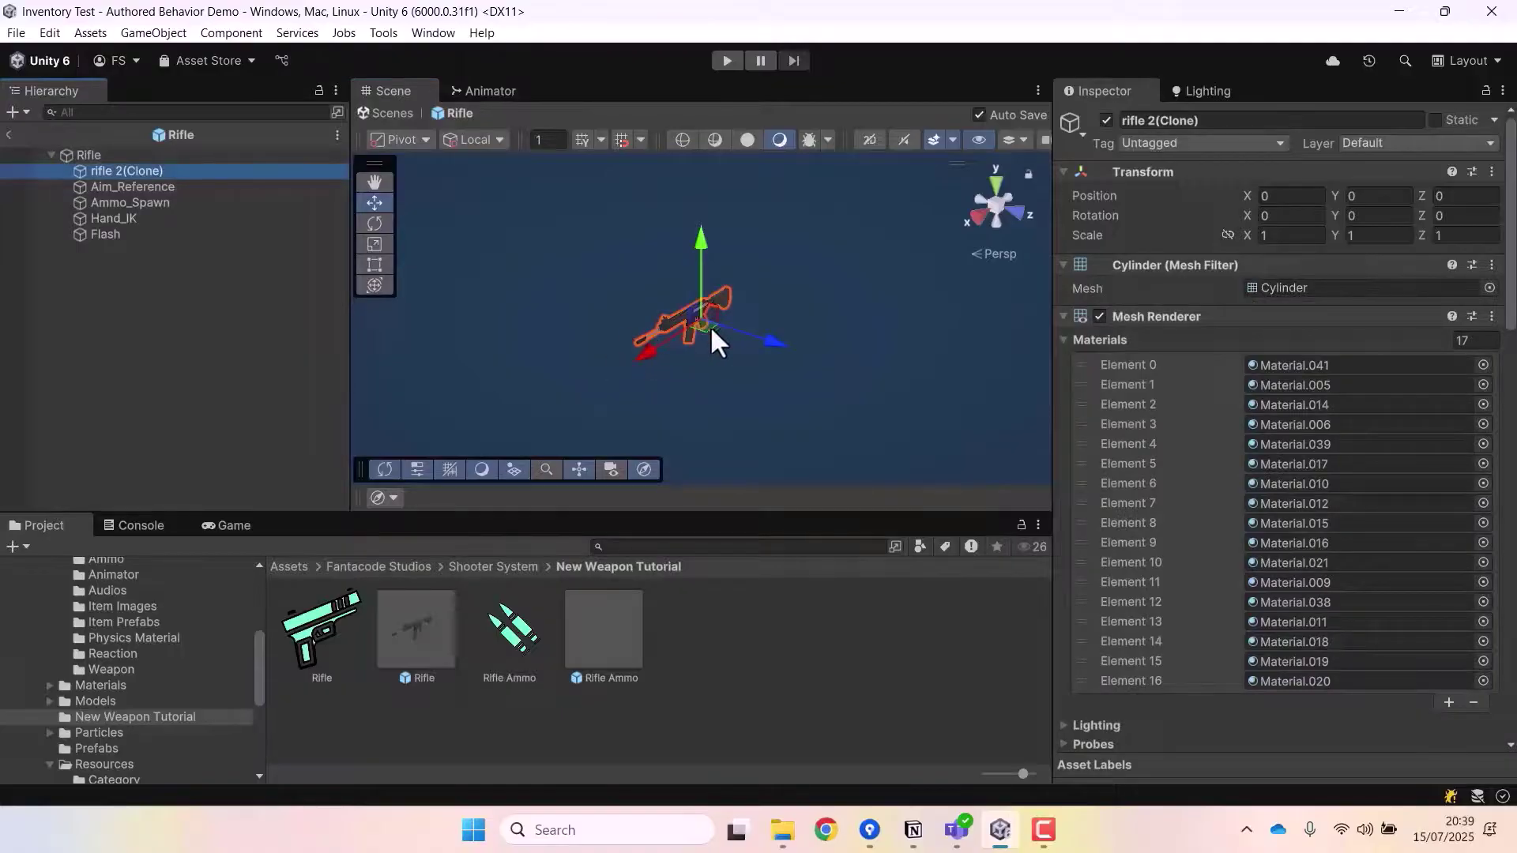
pyautogui.click(79, 155)
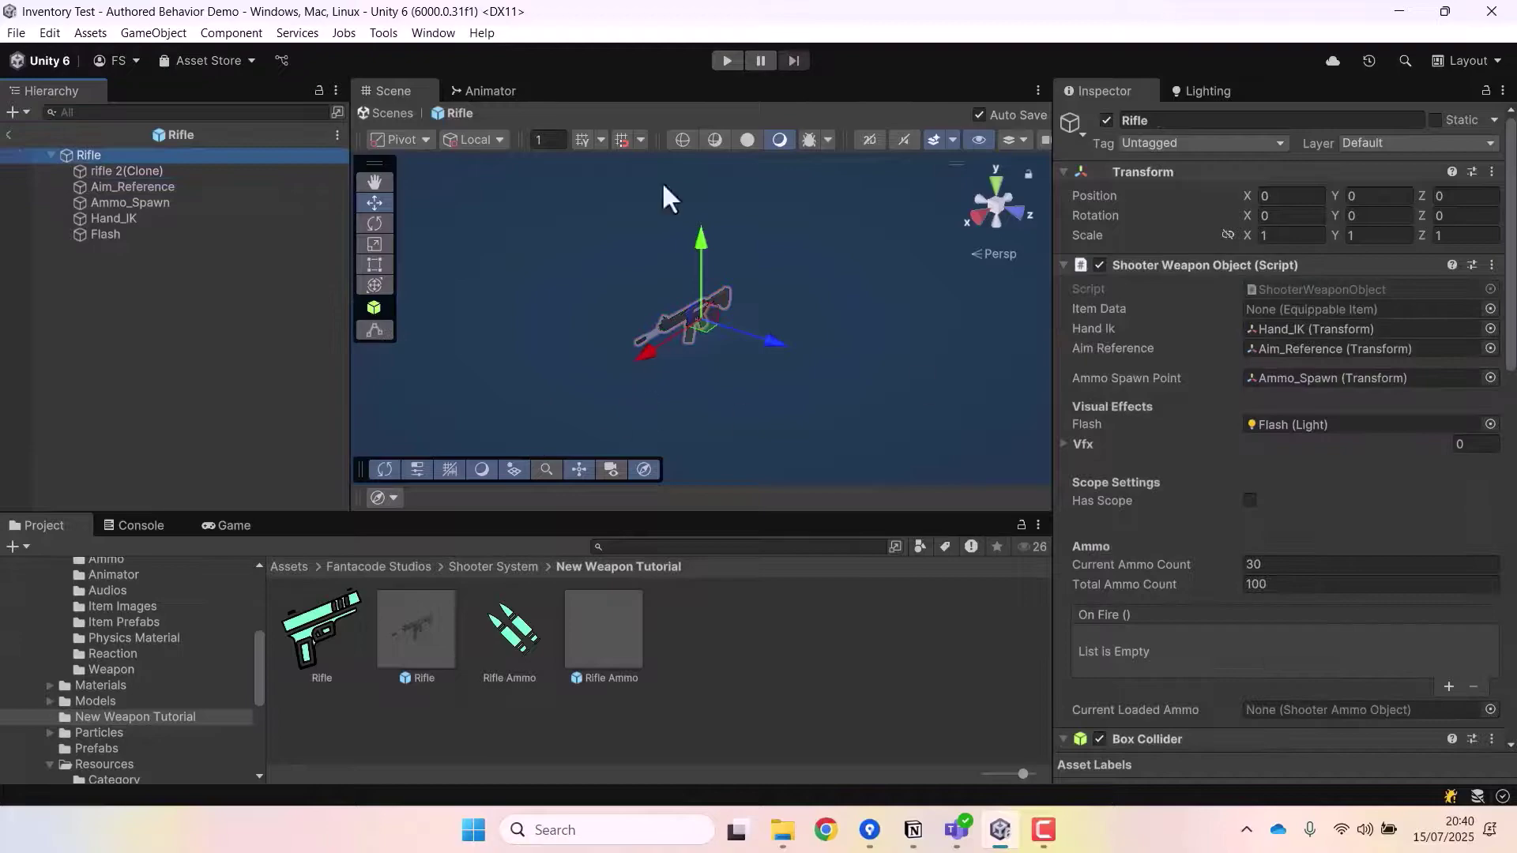
pyautogui.click(101, 174)
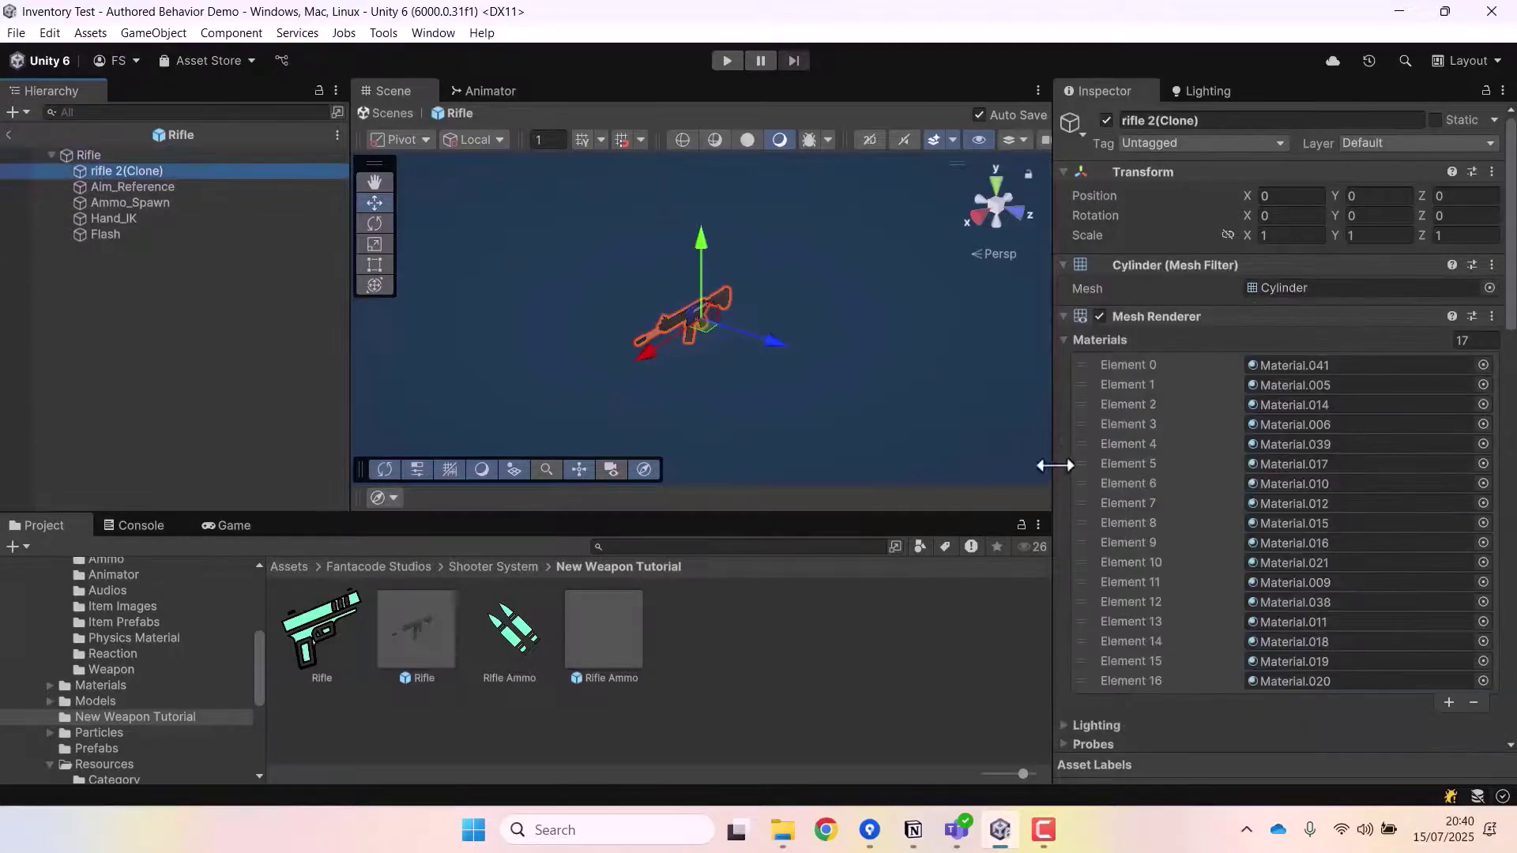
pyautogui.press('e')
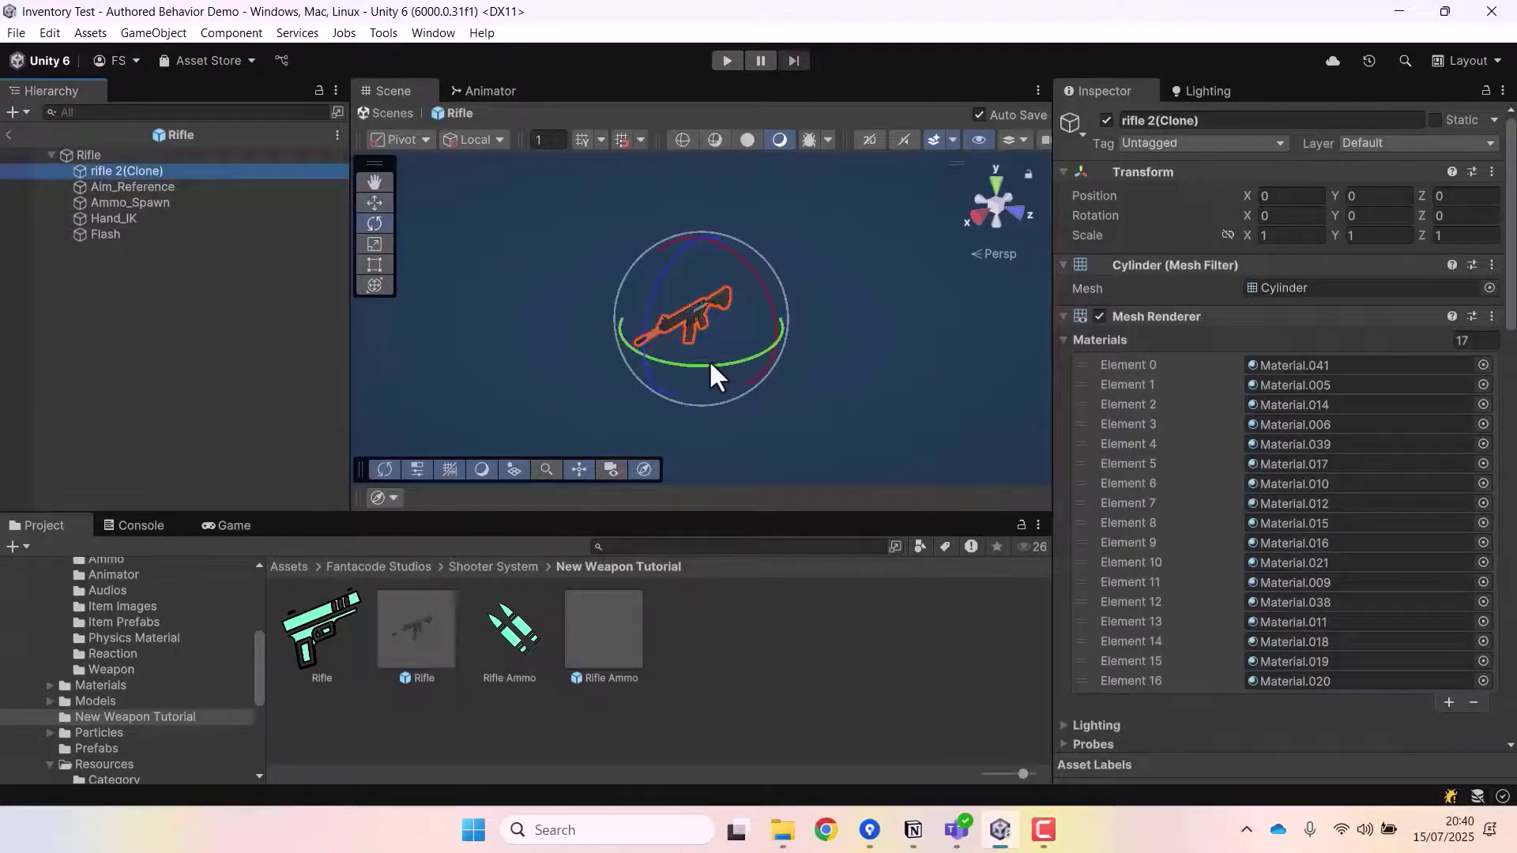
pyautogui.moveTo(700, 363); pyautogui.dragTo(993, 305)
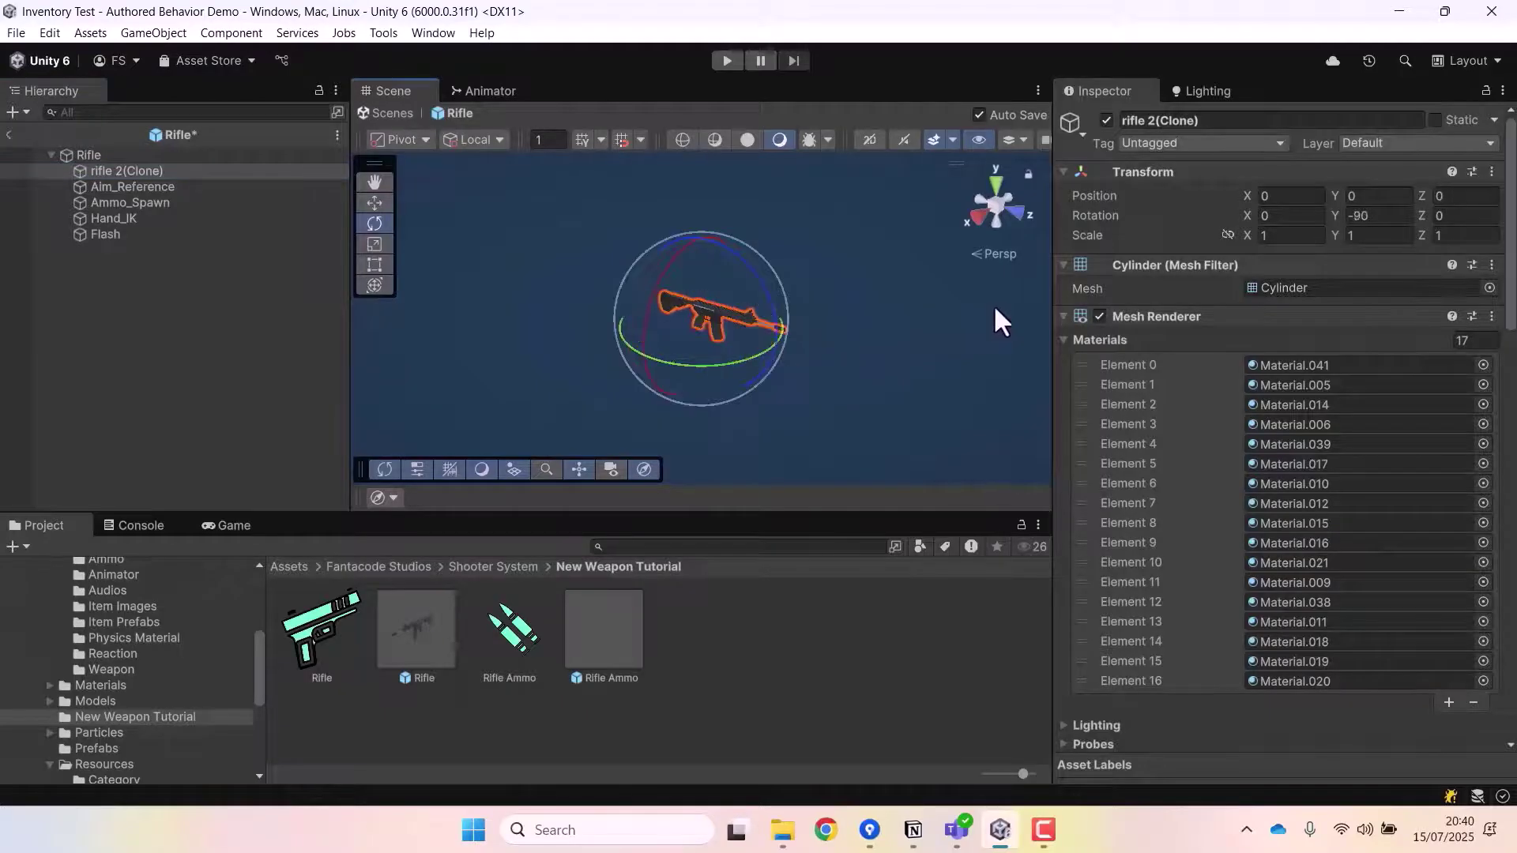
pyautogui.click(831, 359)
pyautogui.click(94, 156)
pyautogui.press('w')
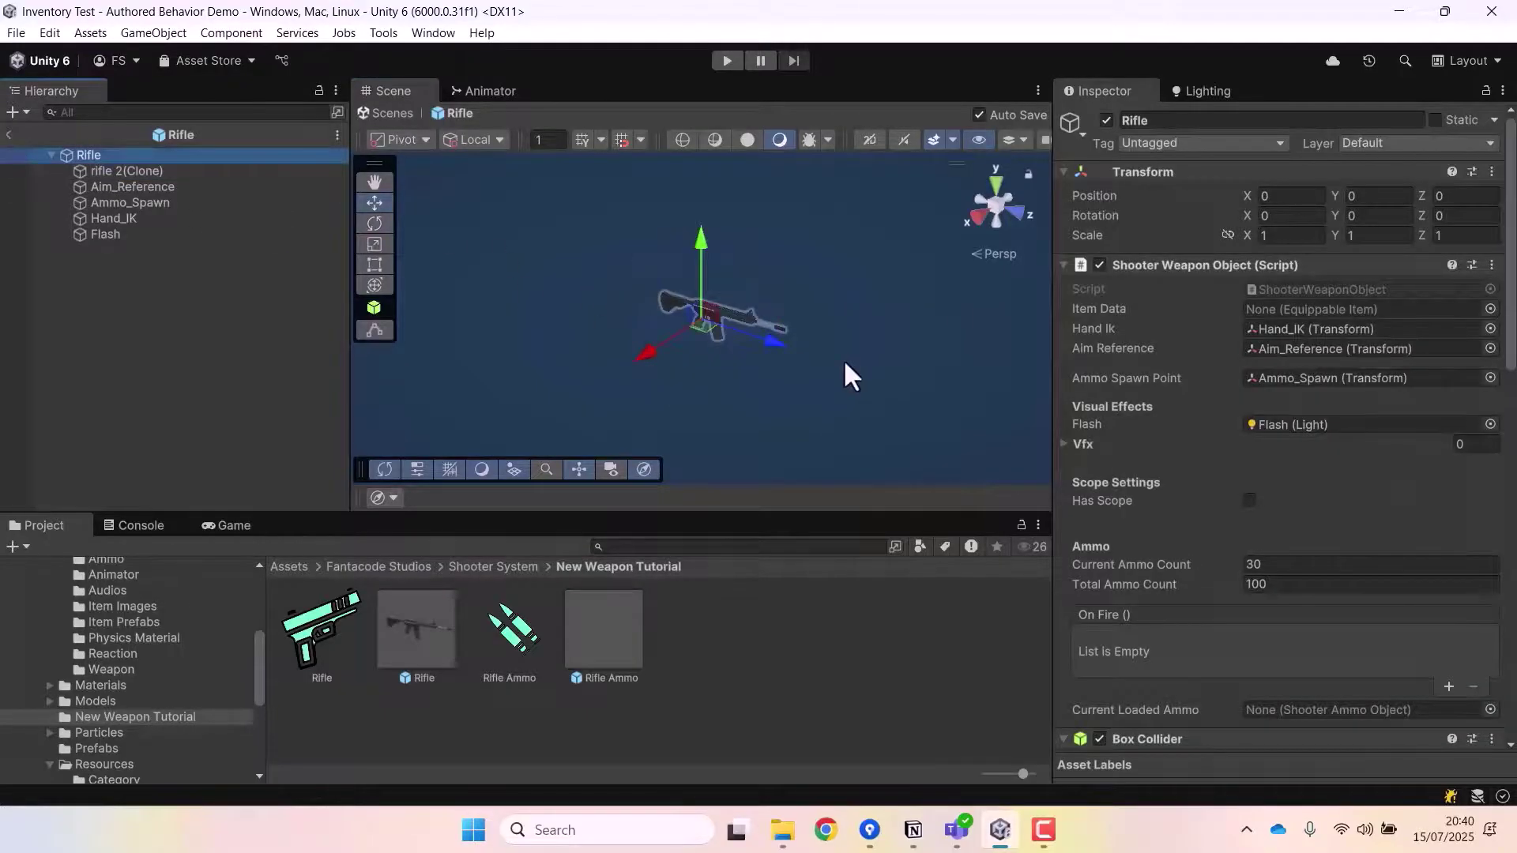
pyautogui.keyDown('alt'); pyautogui.moveTo(844, 364); pyautogui.dragTo(834, 315); pyautogui.keyUp('alt')
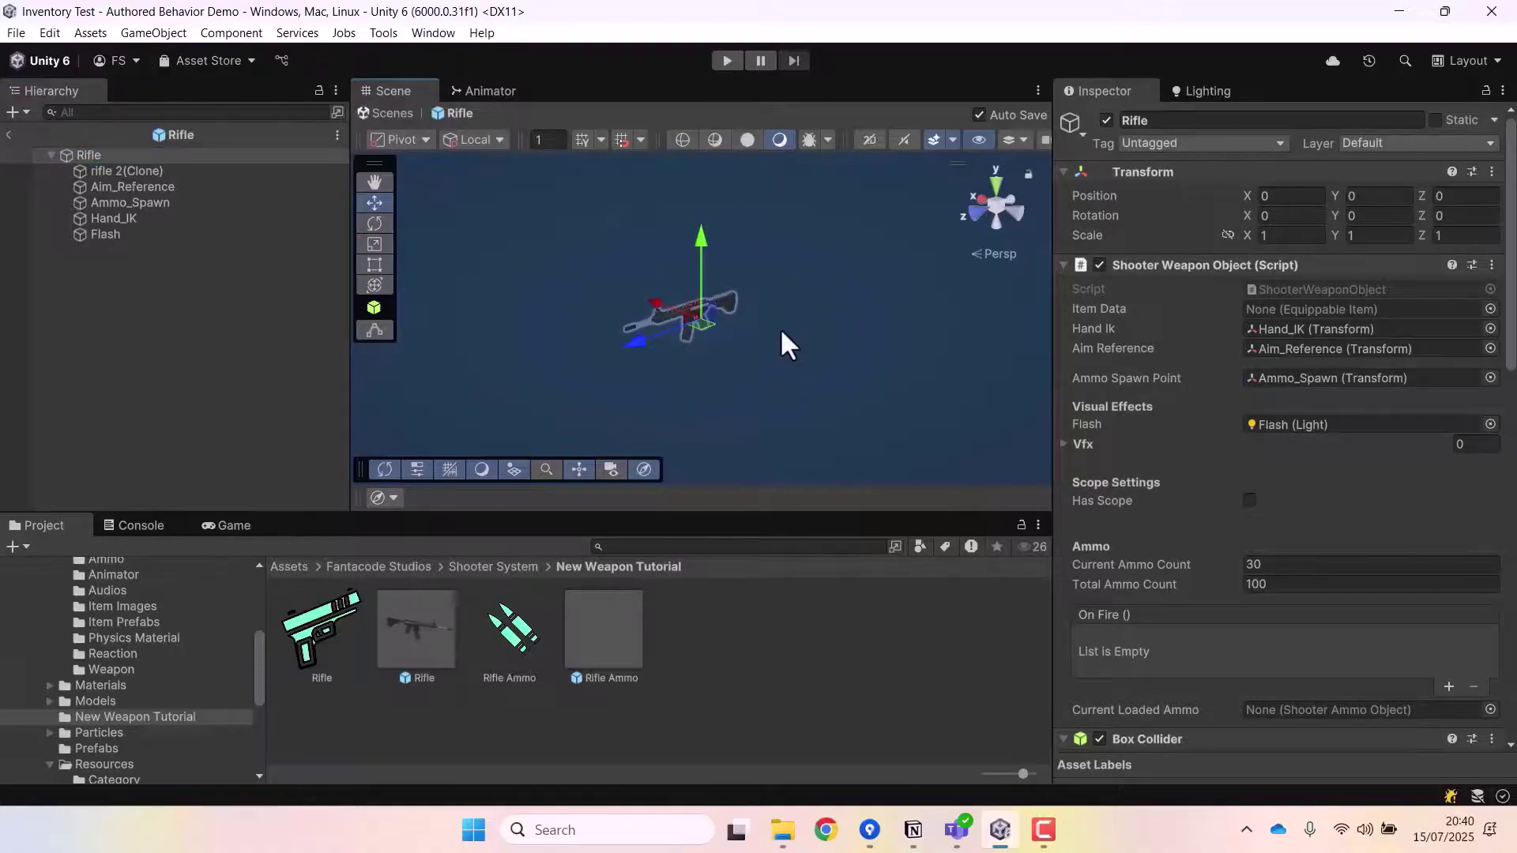
pyautogui.click(680, 306)
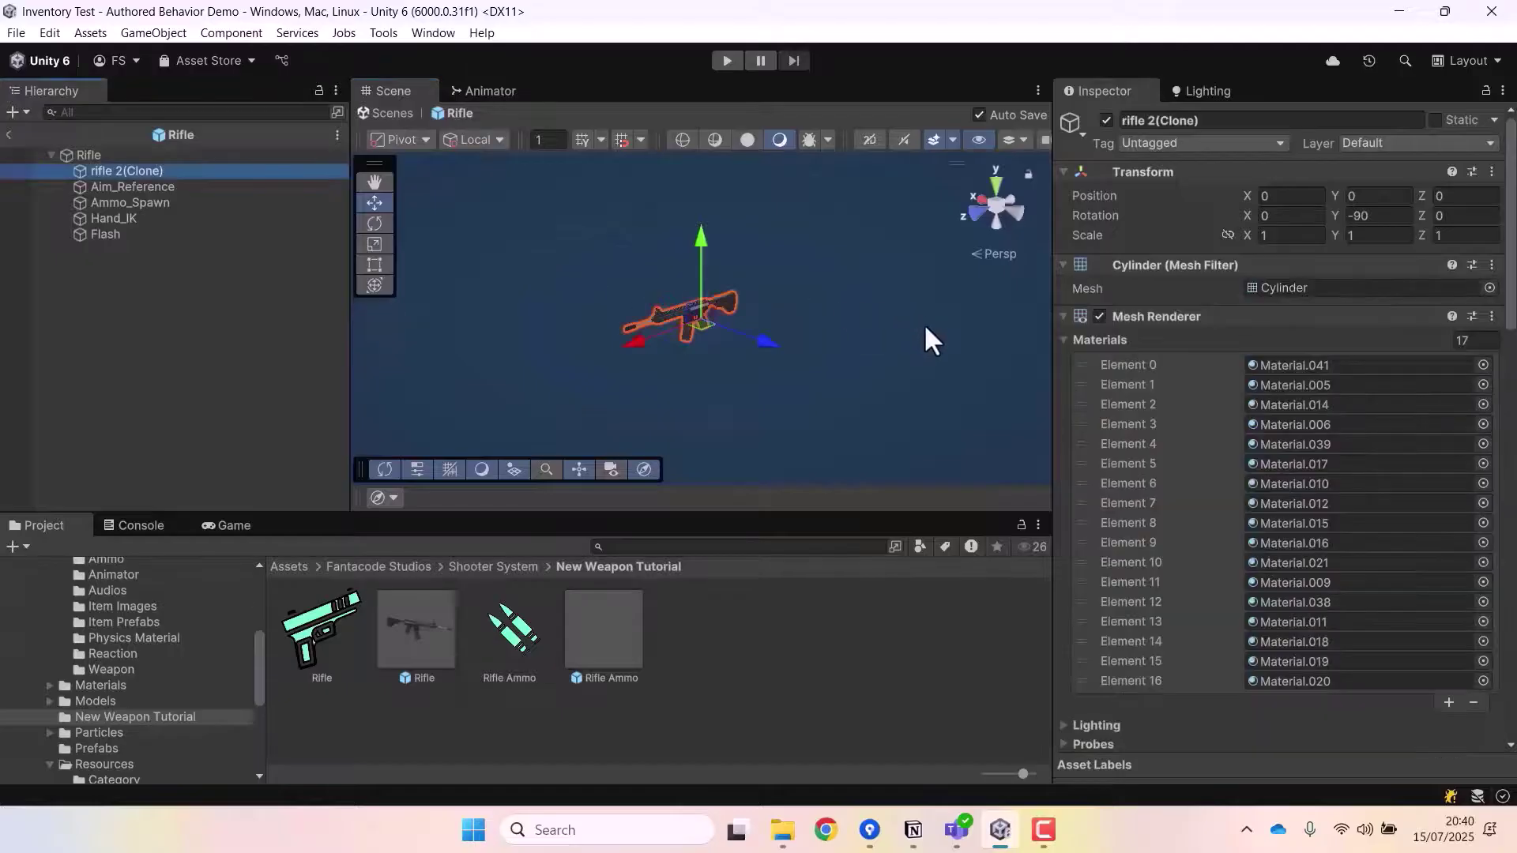
# Move Aim_Reference to the tip of the rifle's barrel, at about Y 0.085 and Z 0.511
pyautogui.click(136, 186)
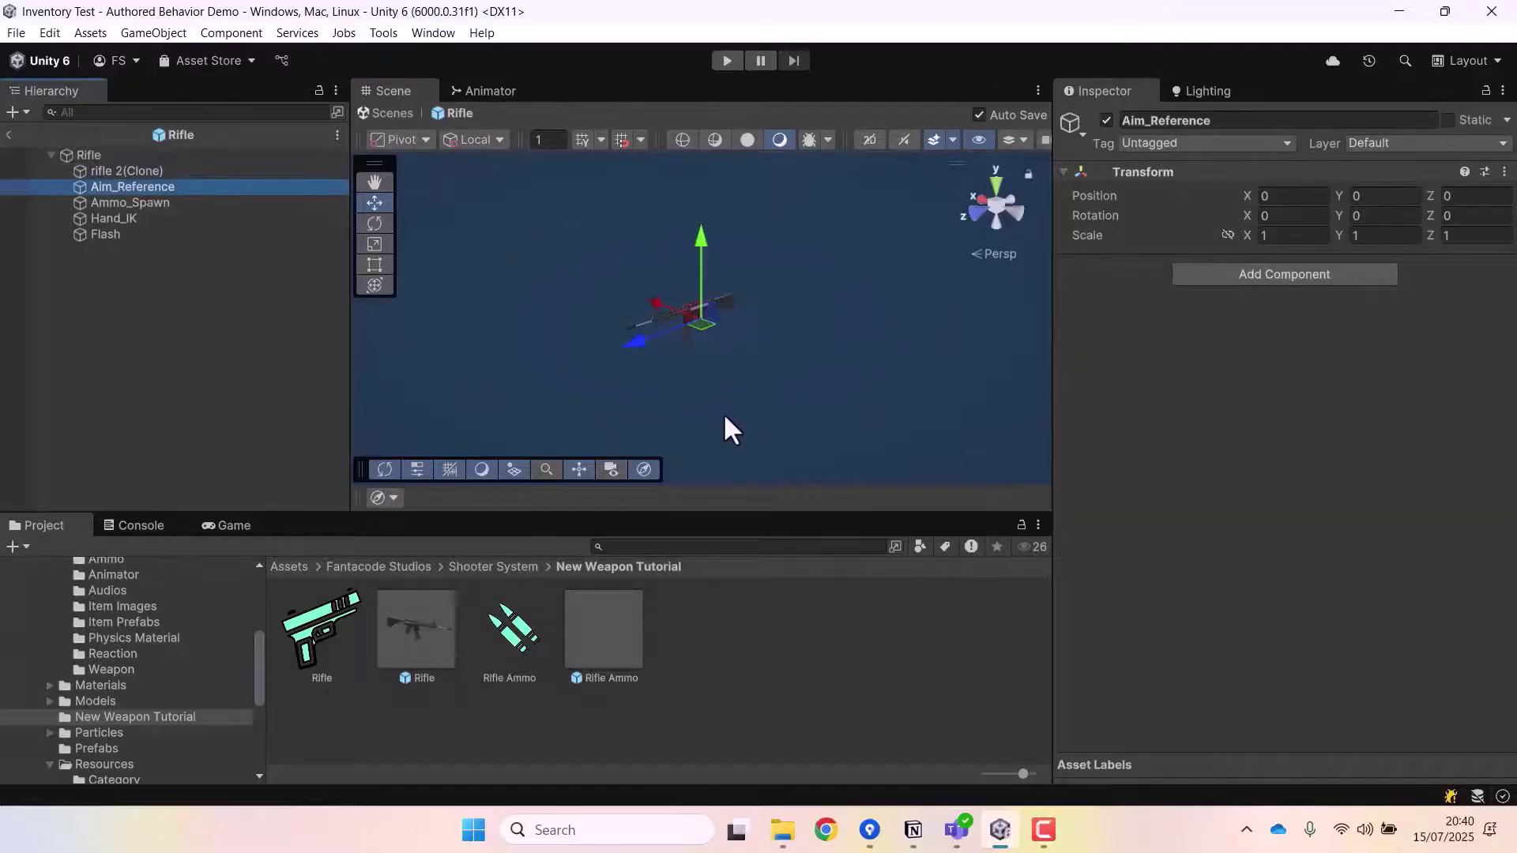
pyautogui.keyDown('alt'); pyautogui.moveTo(763, 427); pyautogui.dragTo(650, 348); pyautogui.keyUp('alt')
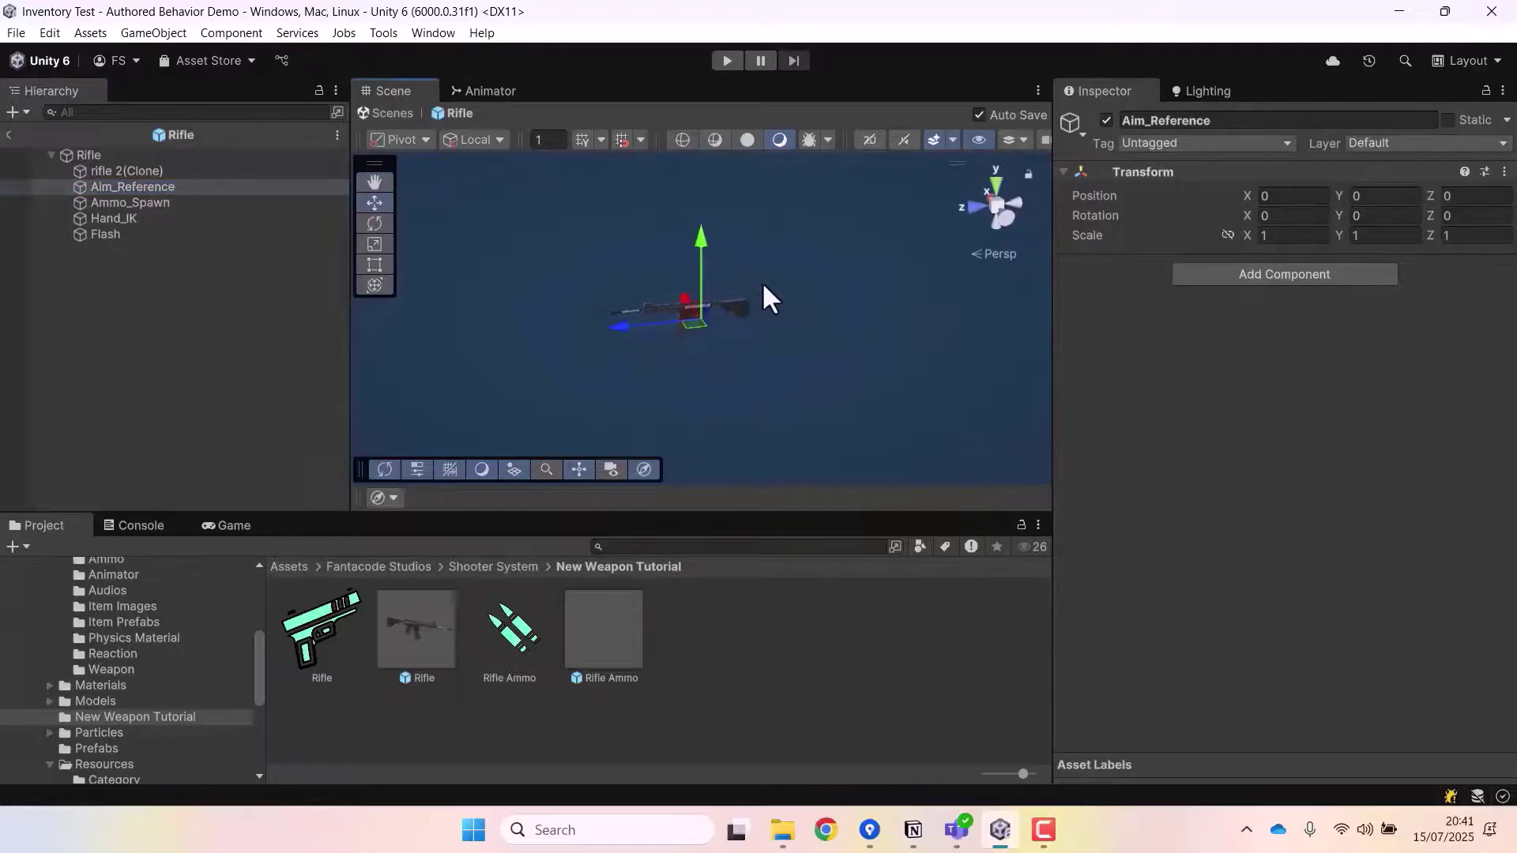
pyautogui.keyDown('alt'); pyautogui.moveTo(806, 305); pyautogui.dragTo(583, 346); pyautogui.keyUp('alt')
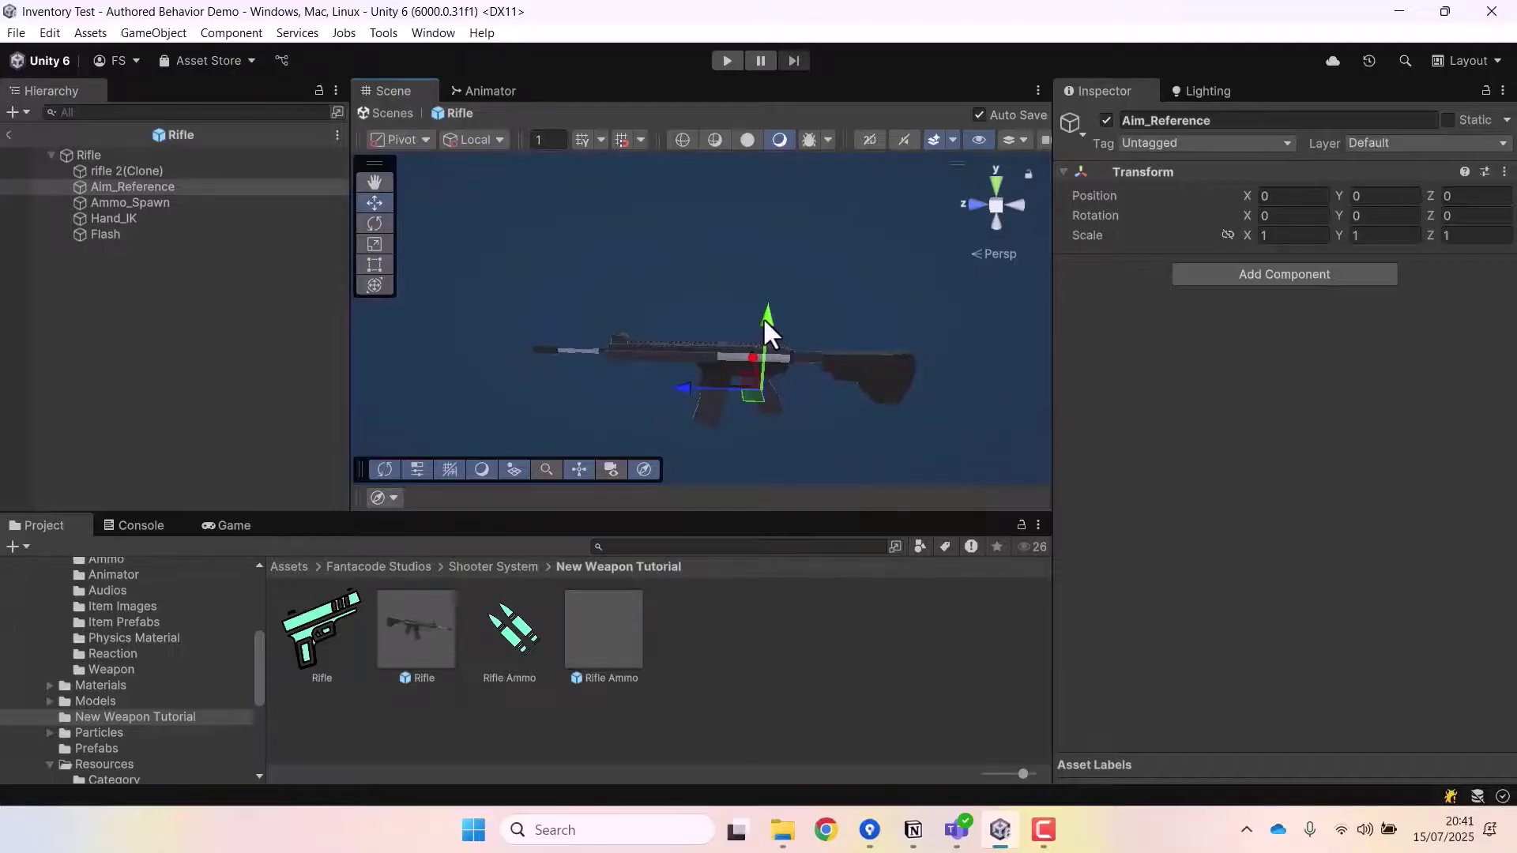
pyautogui.moveTo(762, 316); pyautogui.dragTo(771, 278)
pyautogui.moveTo(699, 346); pyautogui.dragTo(474, 347)
pyautogui.keyDown('alt'); pyautogui.moveTo(631, 397); pyautogui.dragTo(569, 363); pyautogui.keyUp('alt')
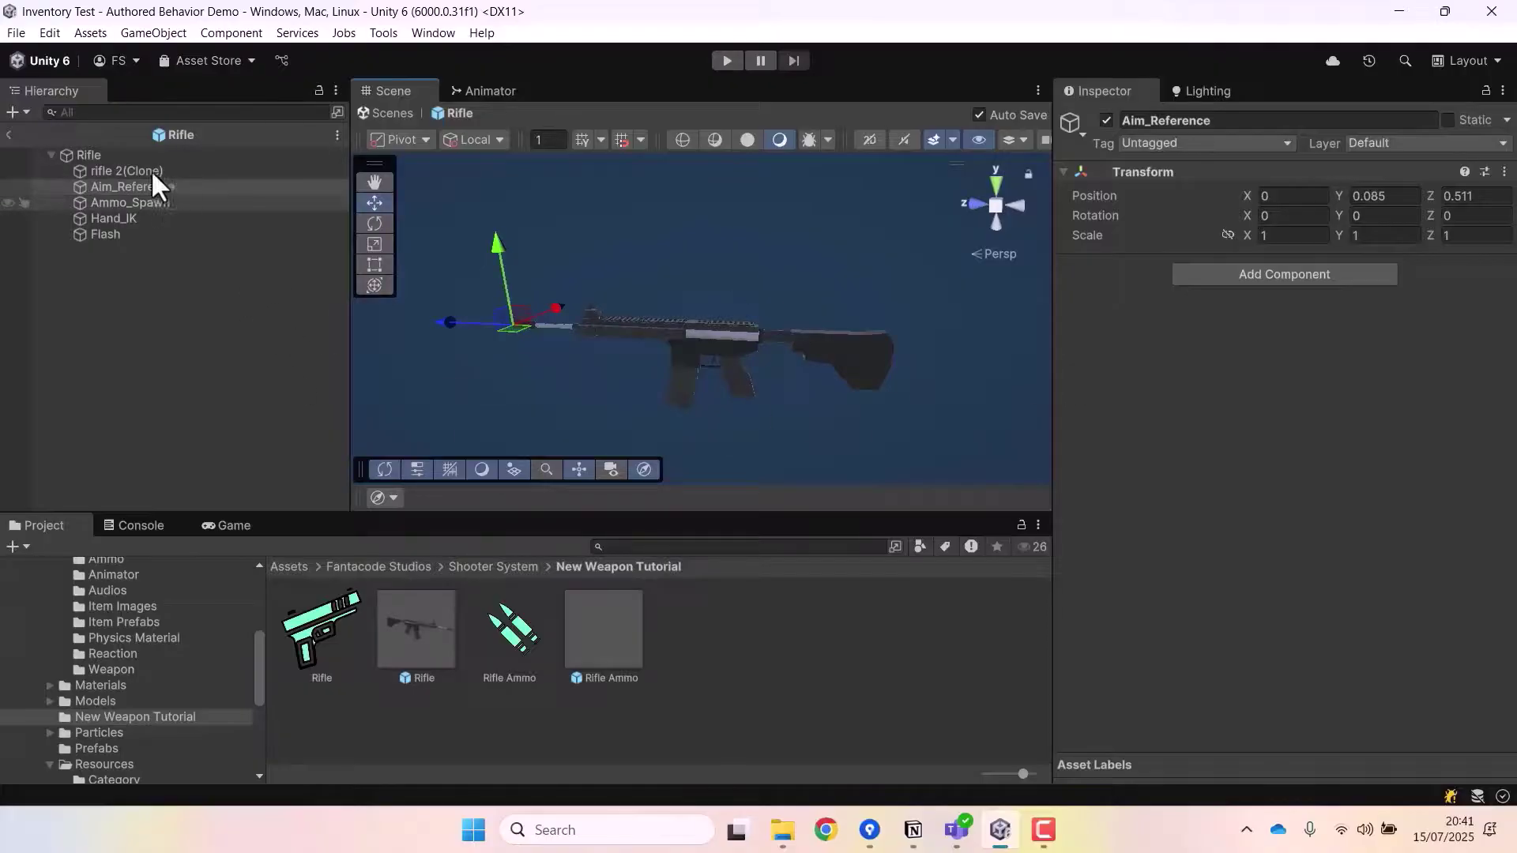
# Copy the position of Aim_Reference and paste it onto Ammo_Spawn
pyautogui.click(141, 201)
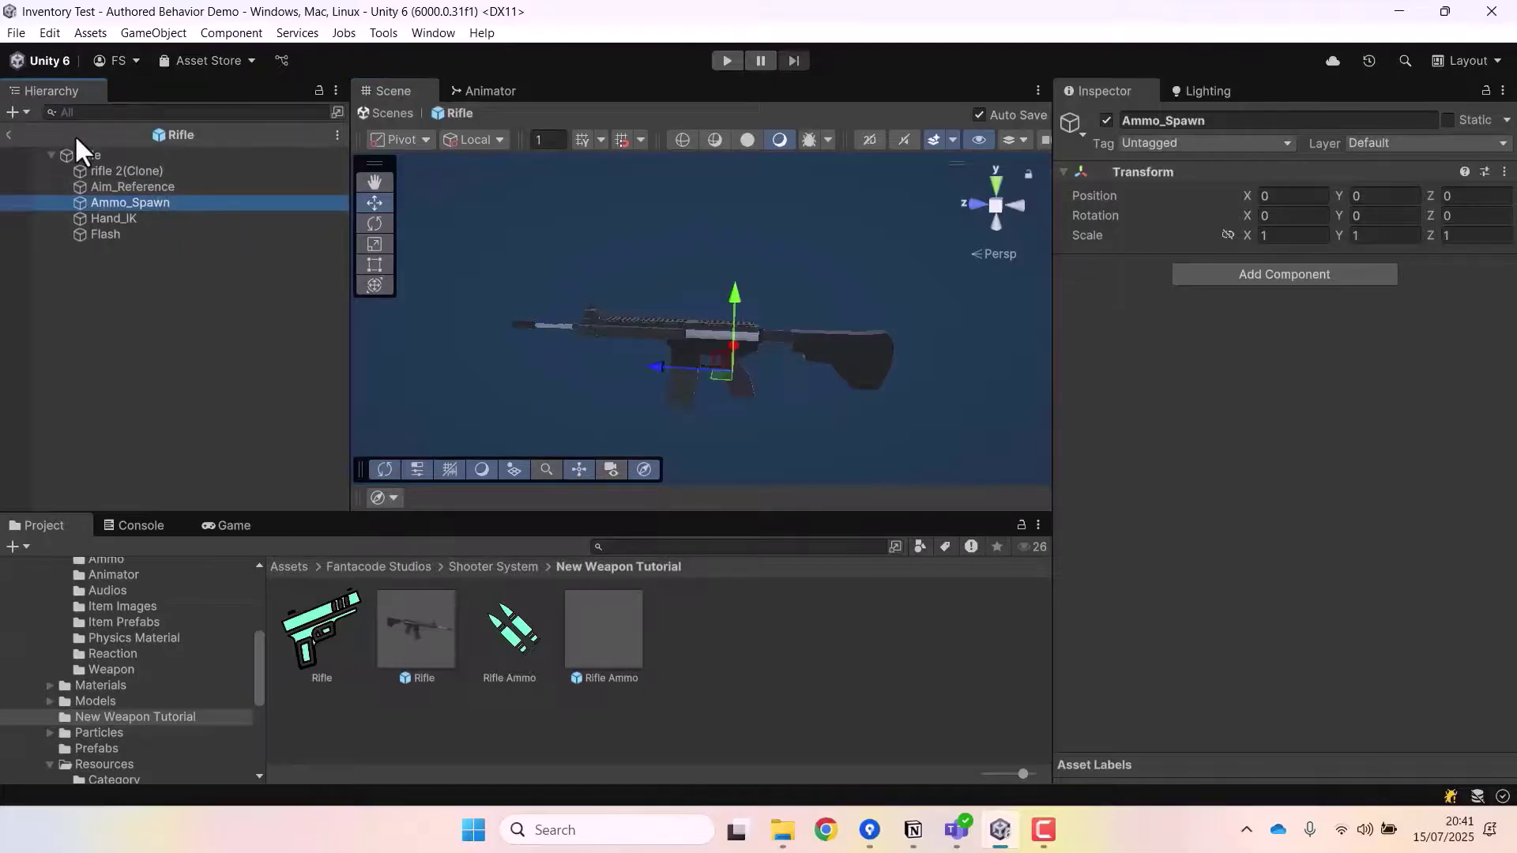
pyautogui.click(126, 185)
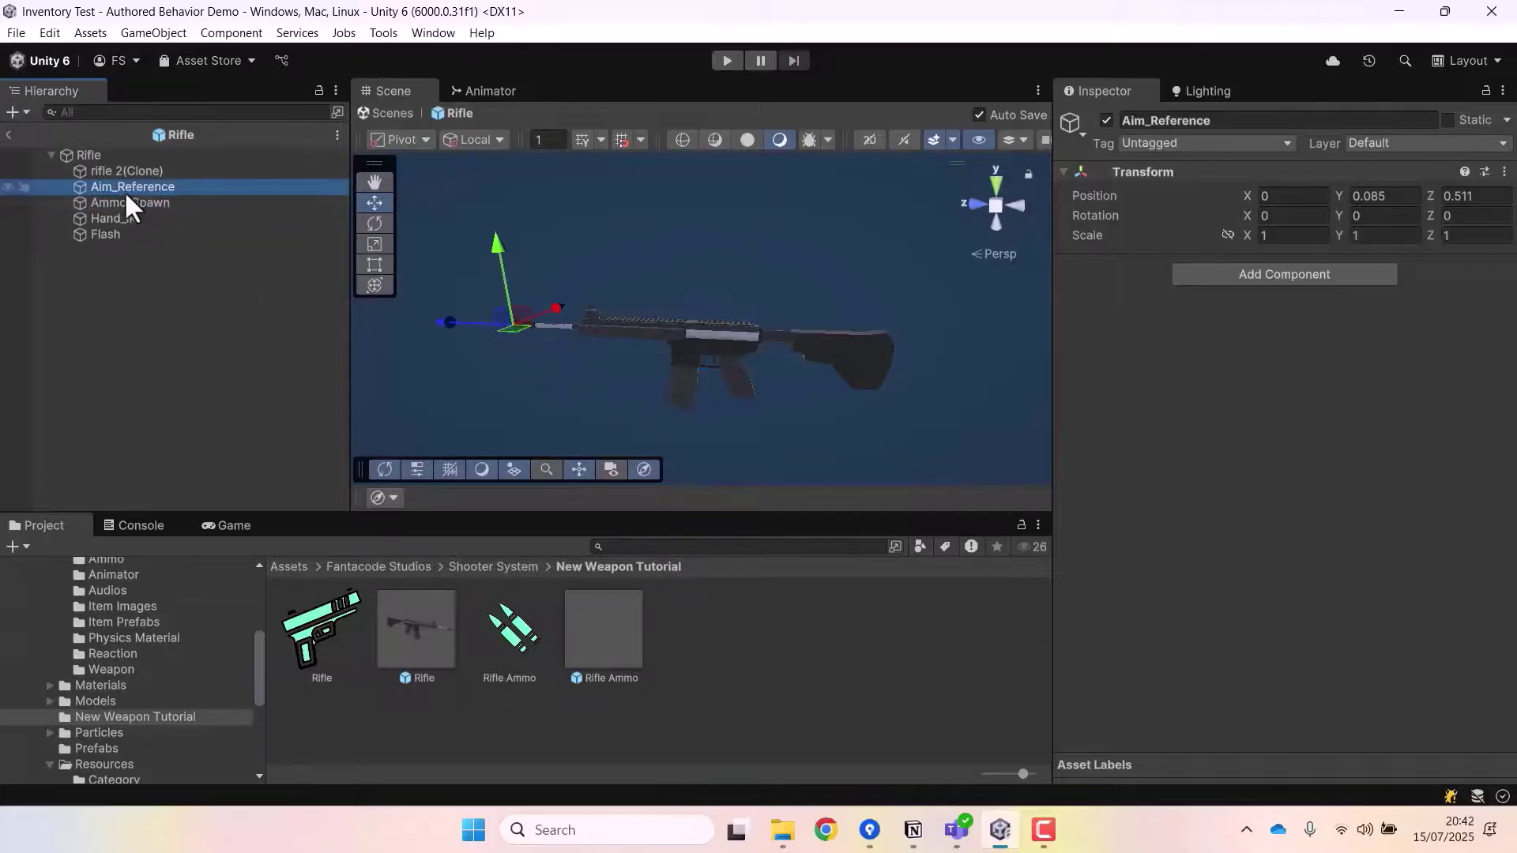
pyautogui.rightClick(1092, 194)
pyautogui.click(1141, 255)
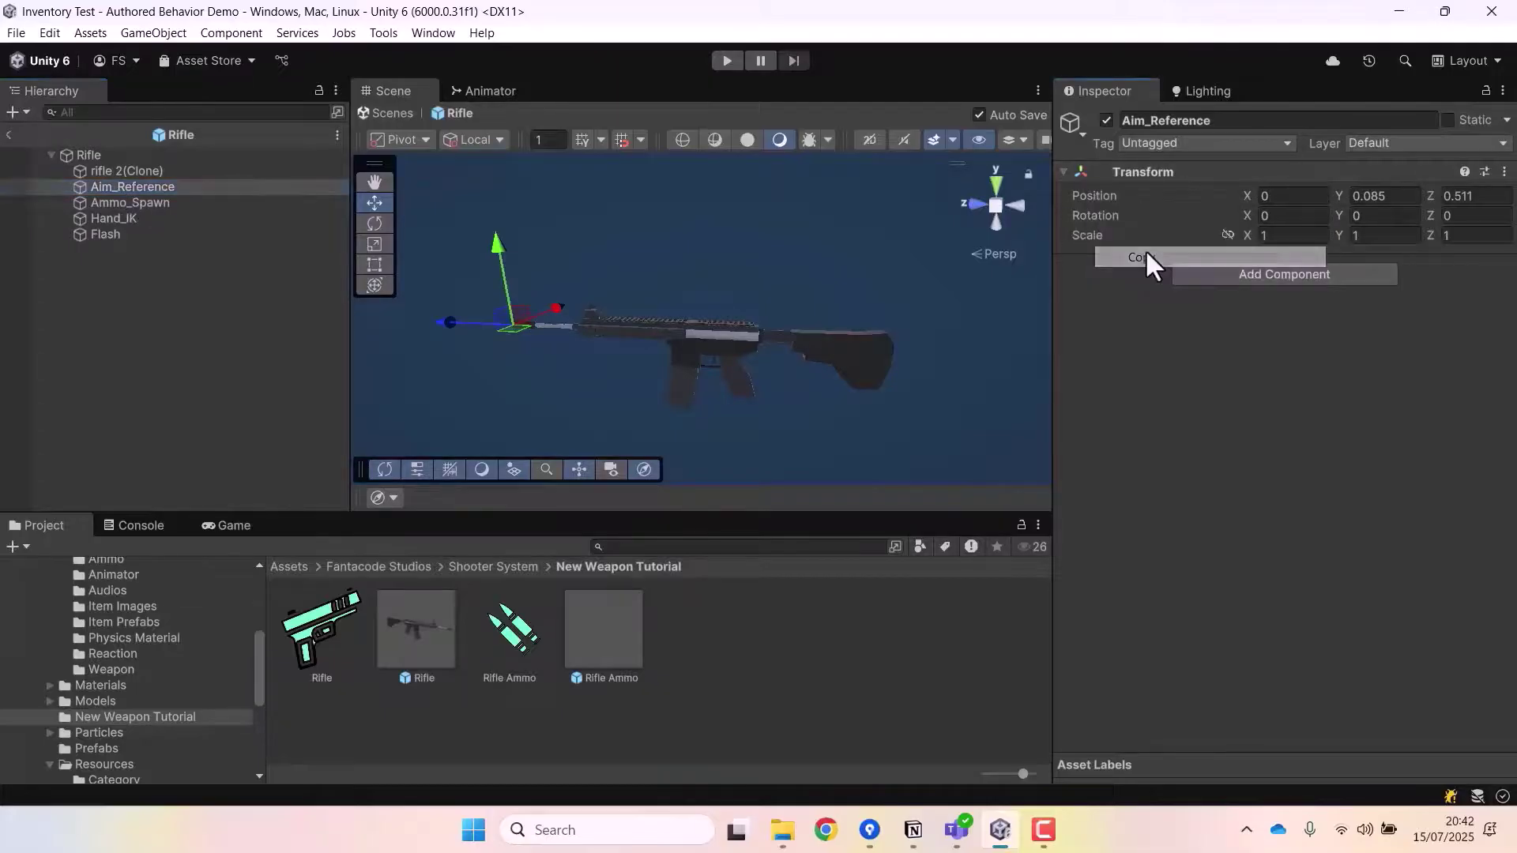
pyautogui.click(138, 204)
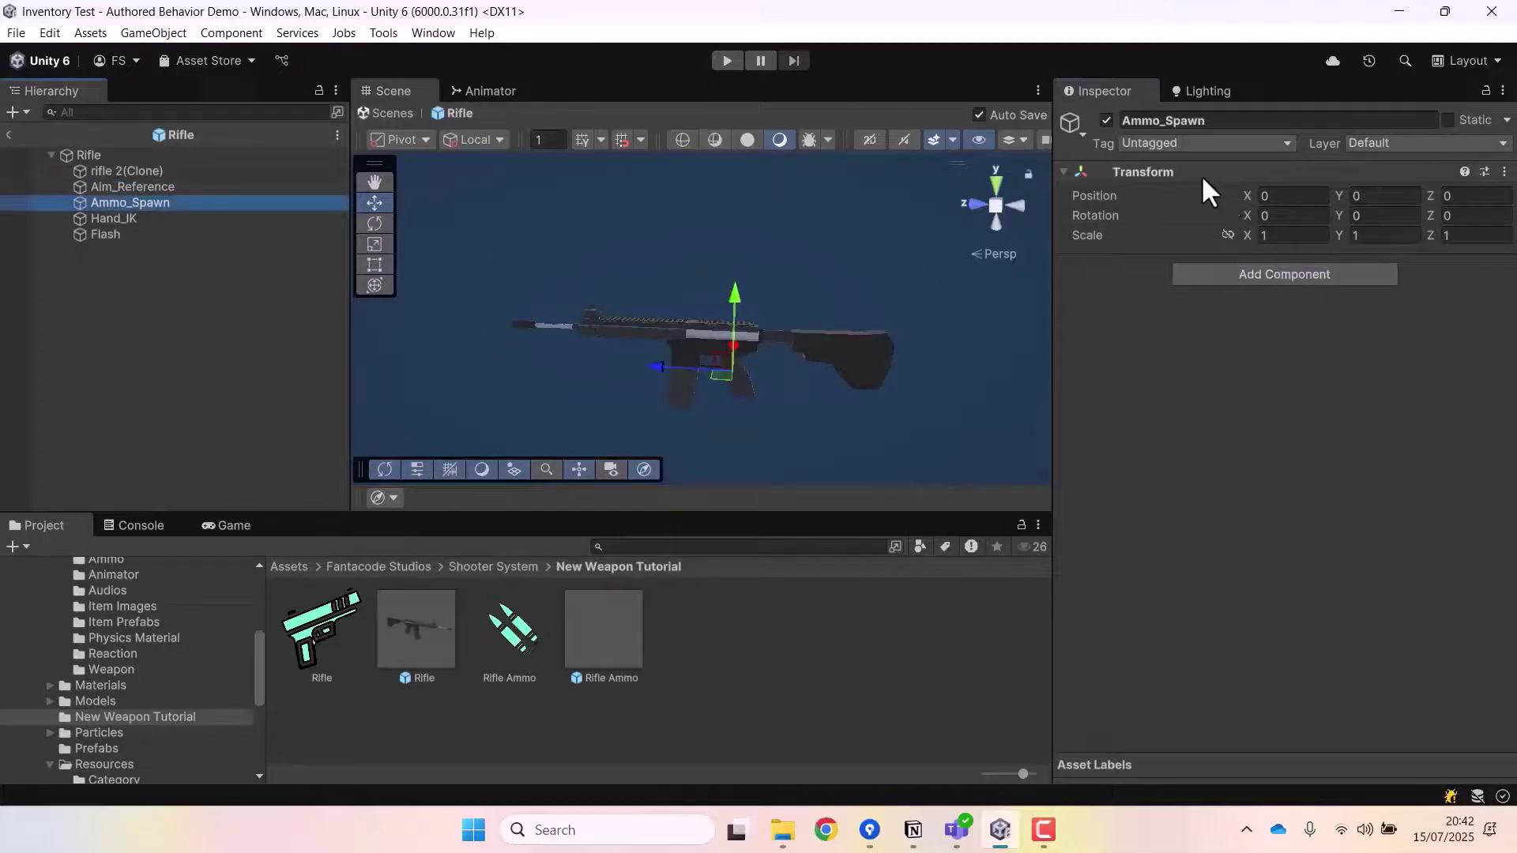
pyautogui.rightClick(1093, 193)
pyautogui.click(1161, 275)
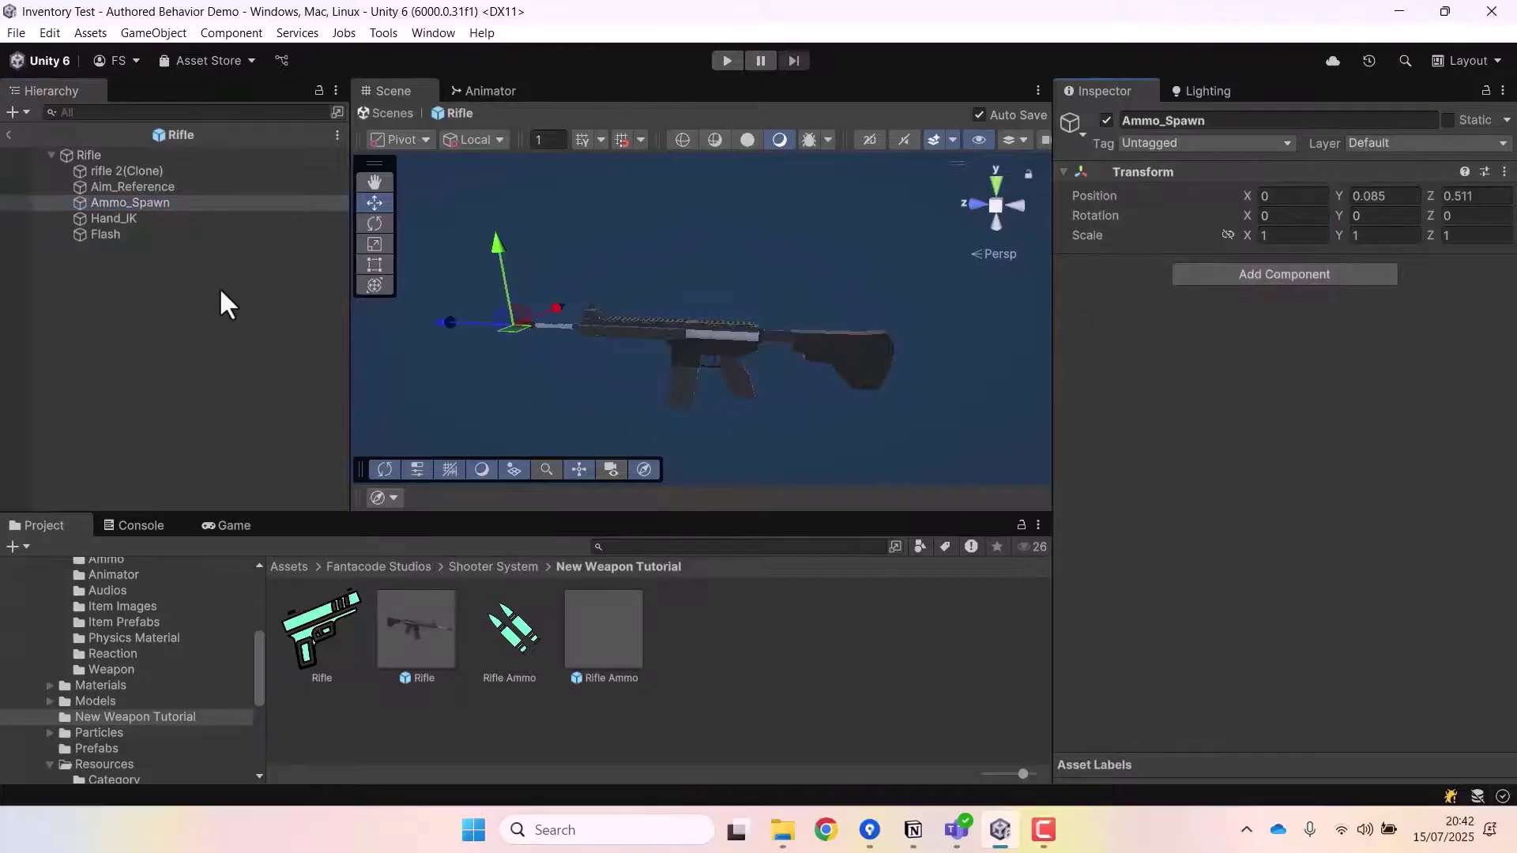
# Paste the copied Aim_Reference position onto the Flash light so it sits at the rifle's muzzle
pyautogui.click(101, 235)
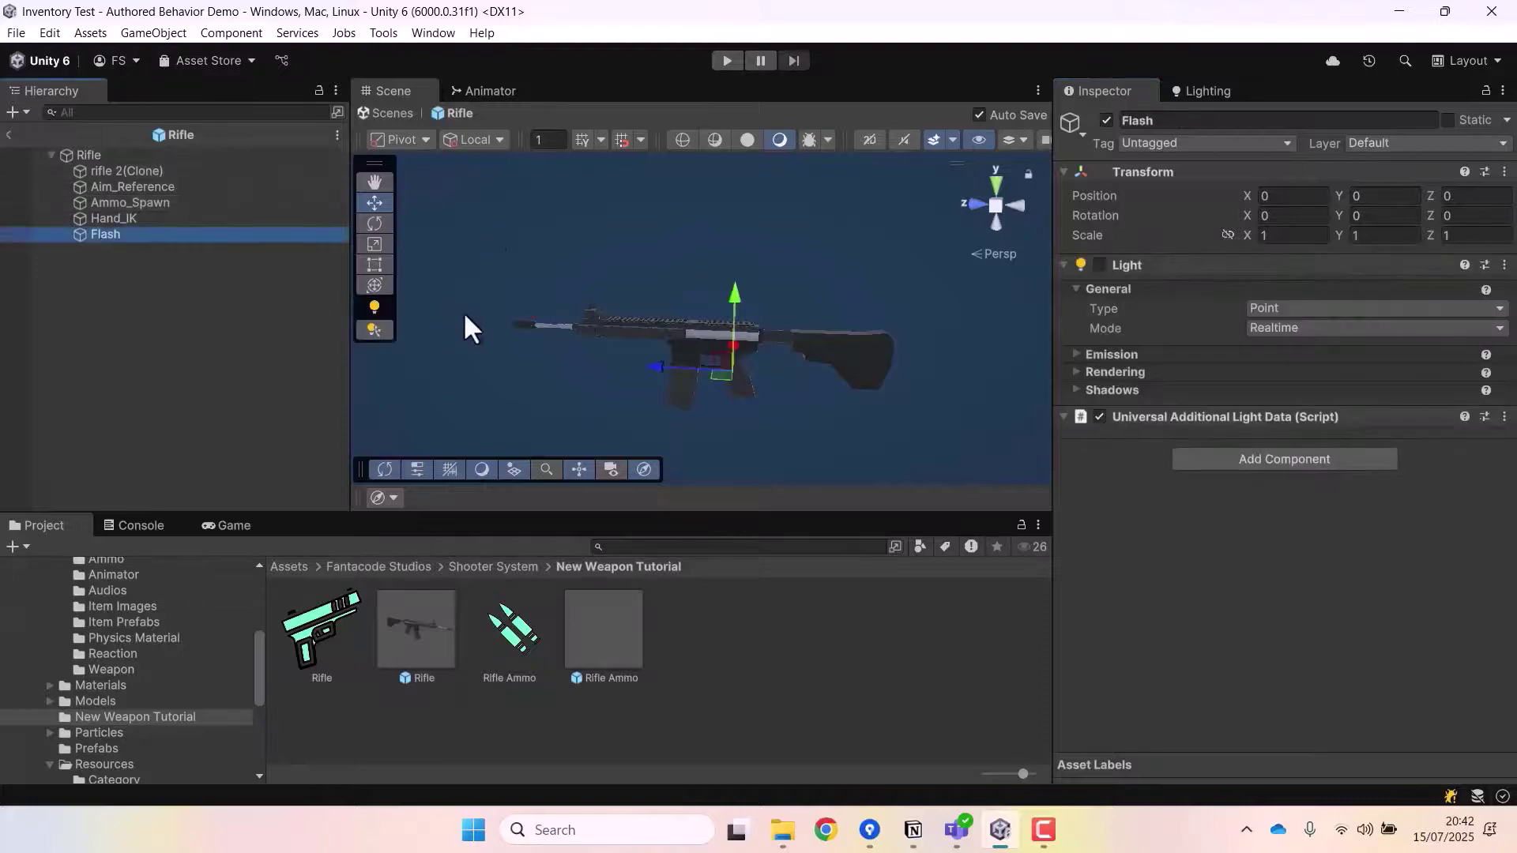
pyautogui.rightClick(1091, 197)
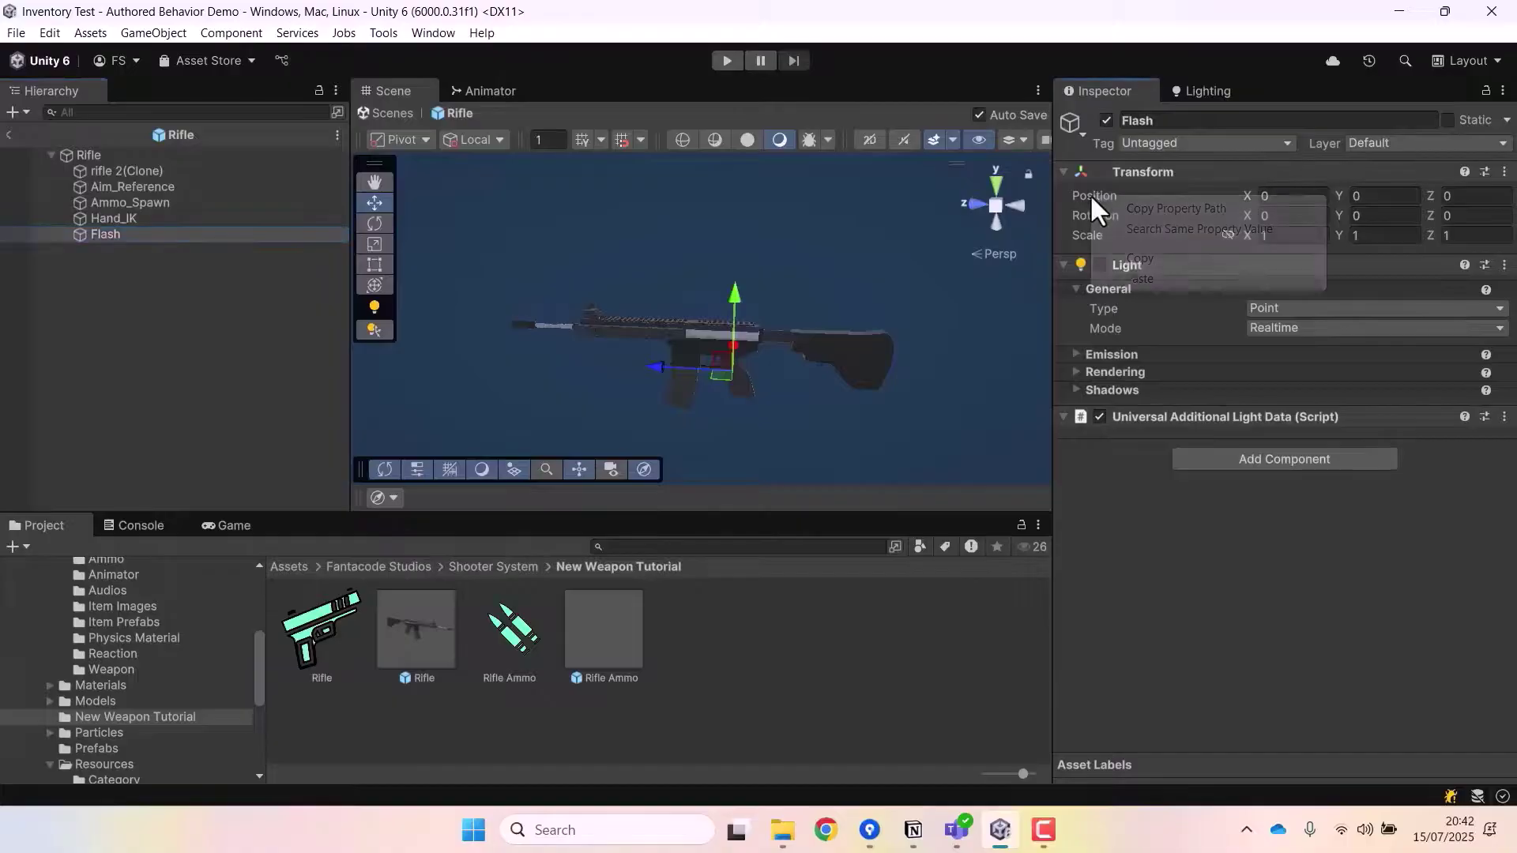
pyautogui.click(1150, 276)
pyautogui.moveTo(738, 292); pyautogui.dragTo(863, 282, button='right')
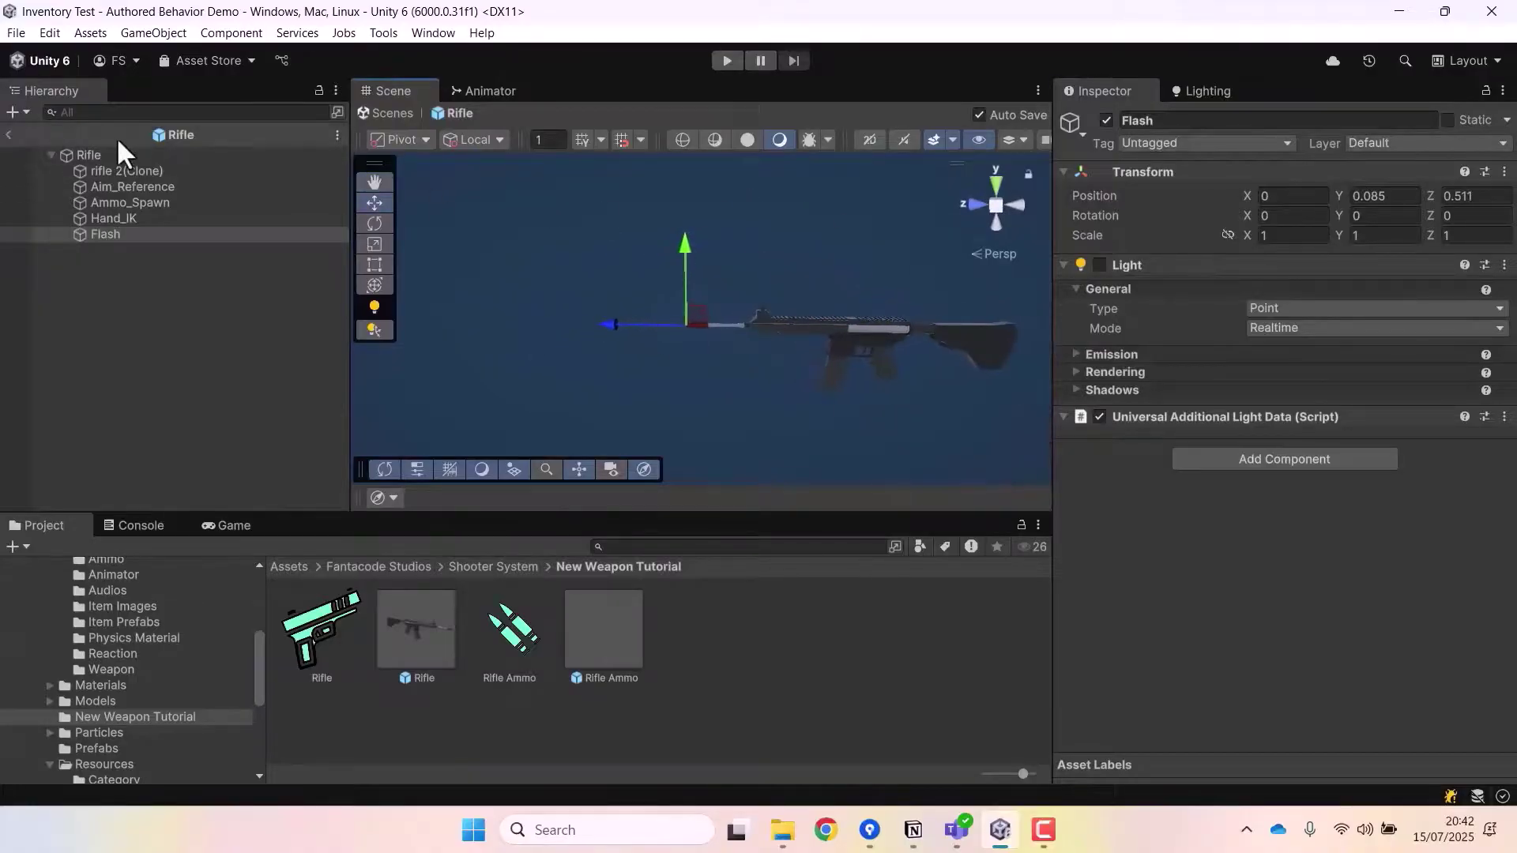
# Assign the Rifle shooter weapon asset as the Item Data of the Rifle prefab's Shooter Weapon Object and return to the scene
pyautogui.click(82, 158)
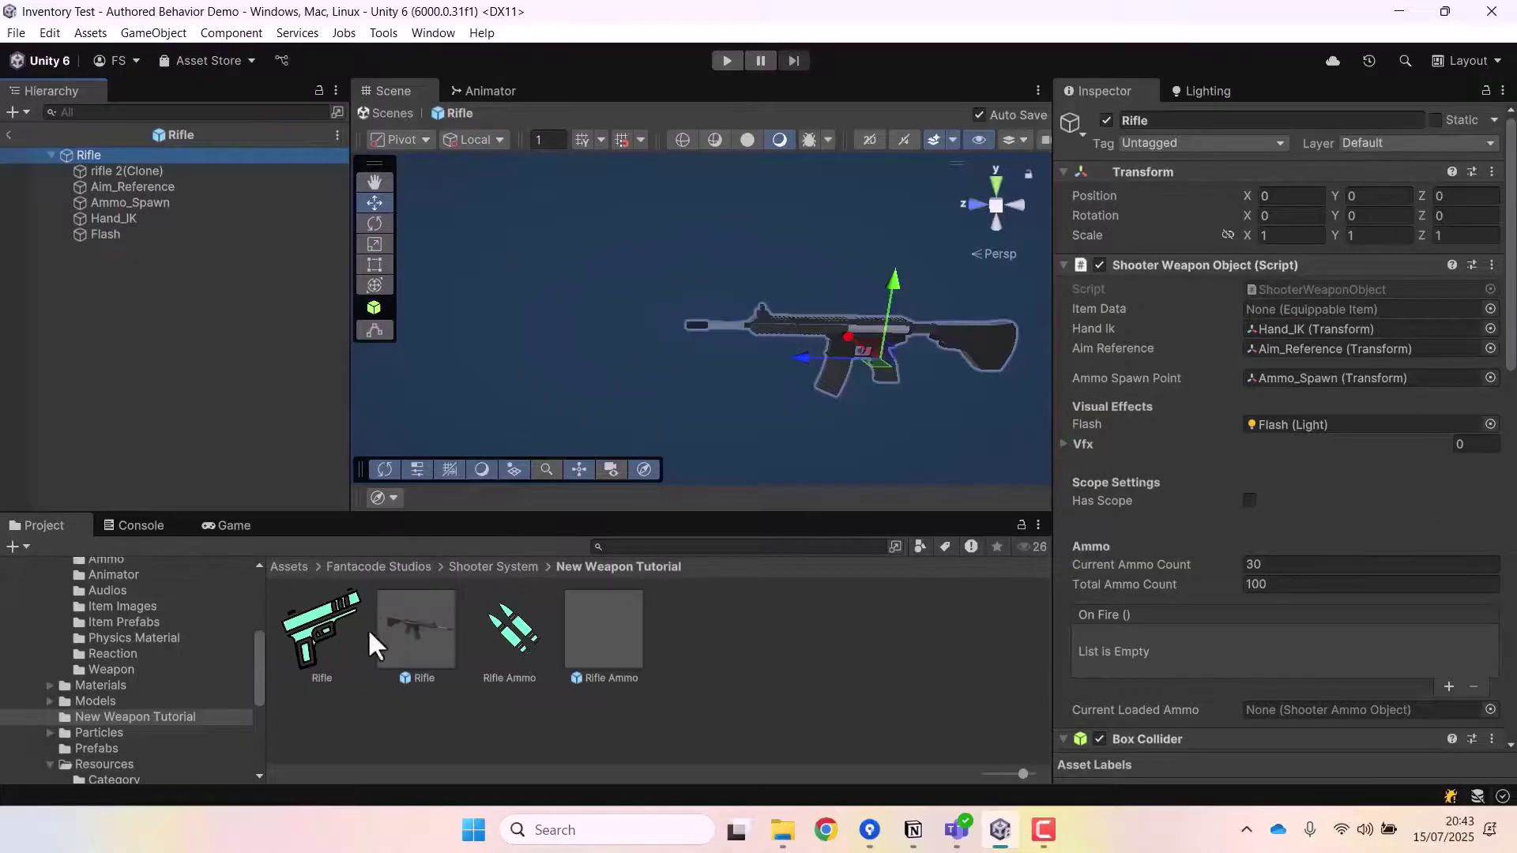
pyautogui.moveTo(310, 628); pyautogui.dragTo(1340, 312)
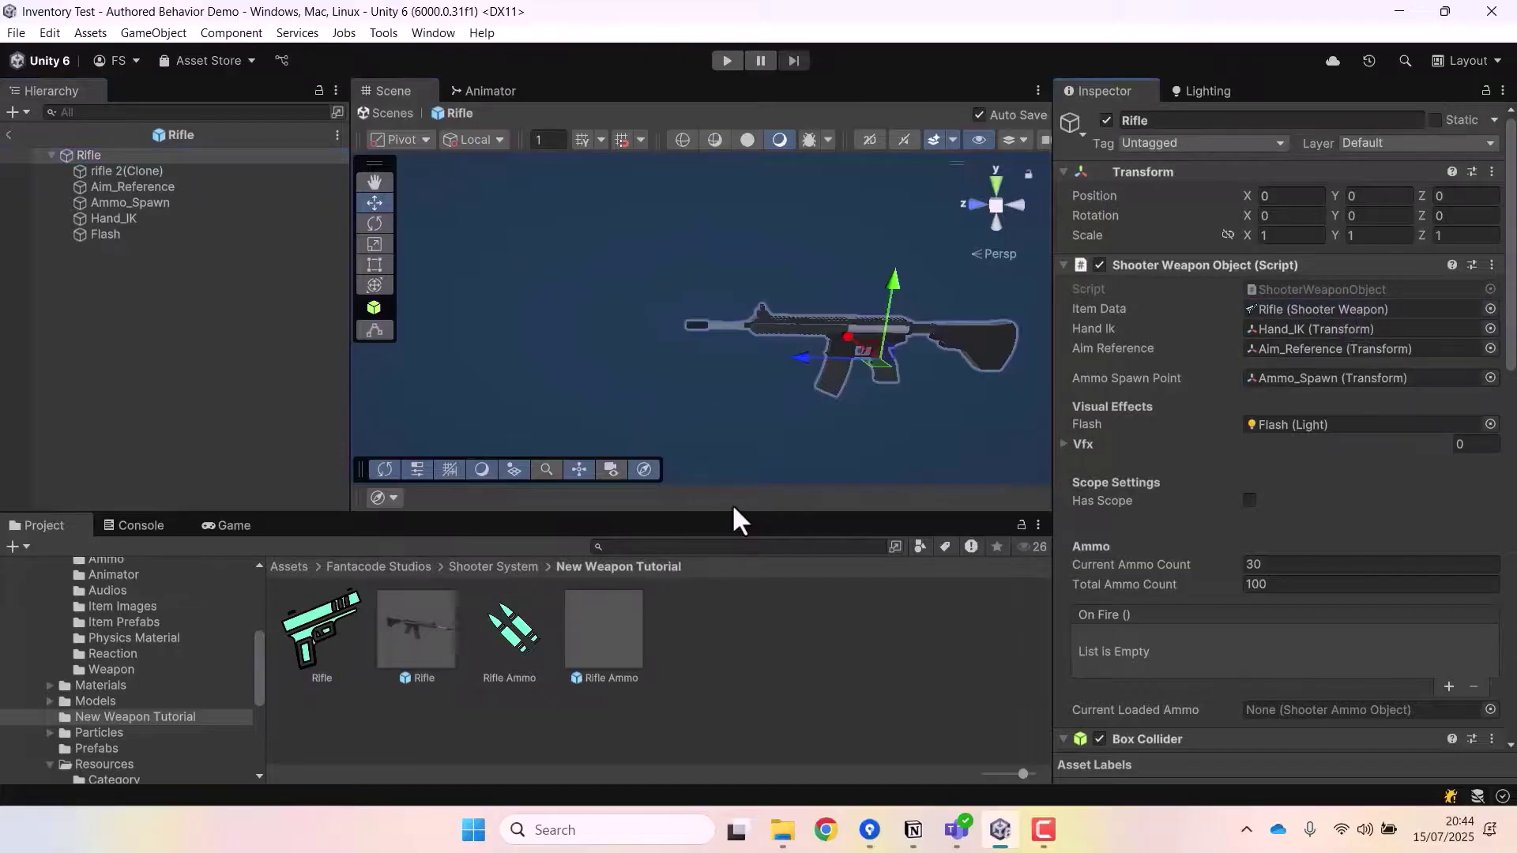
pyautogui.click(8, 134)
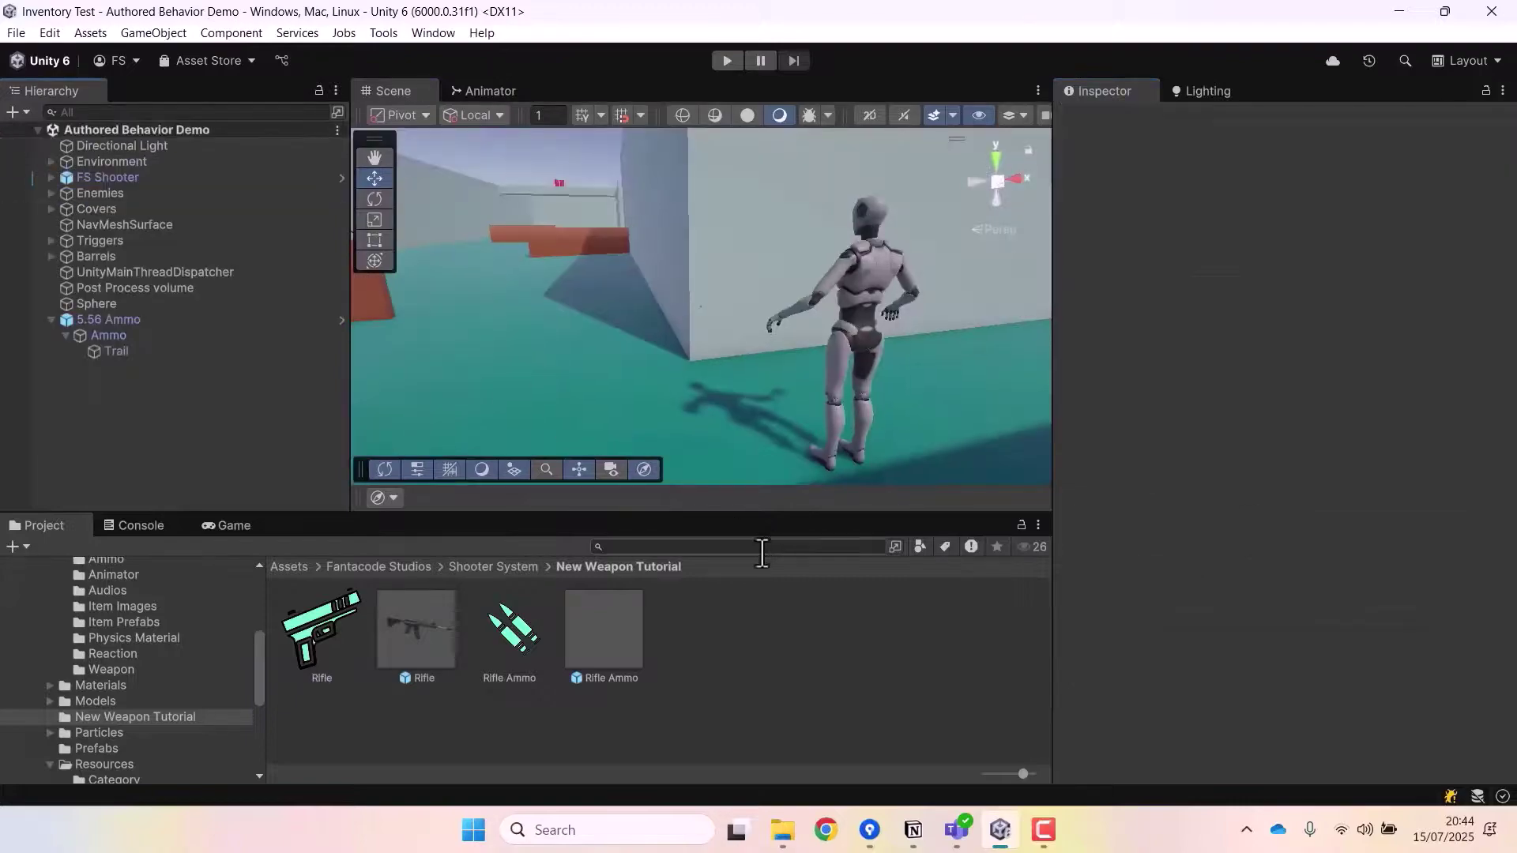
# Assign the Rifle prefab as the Model Prefab of the Rifle shooter weapon, and review the rifle and ammo assets in the folder
pyautogui.click(441, 632)
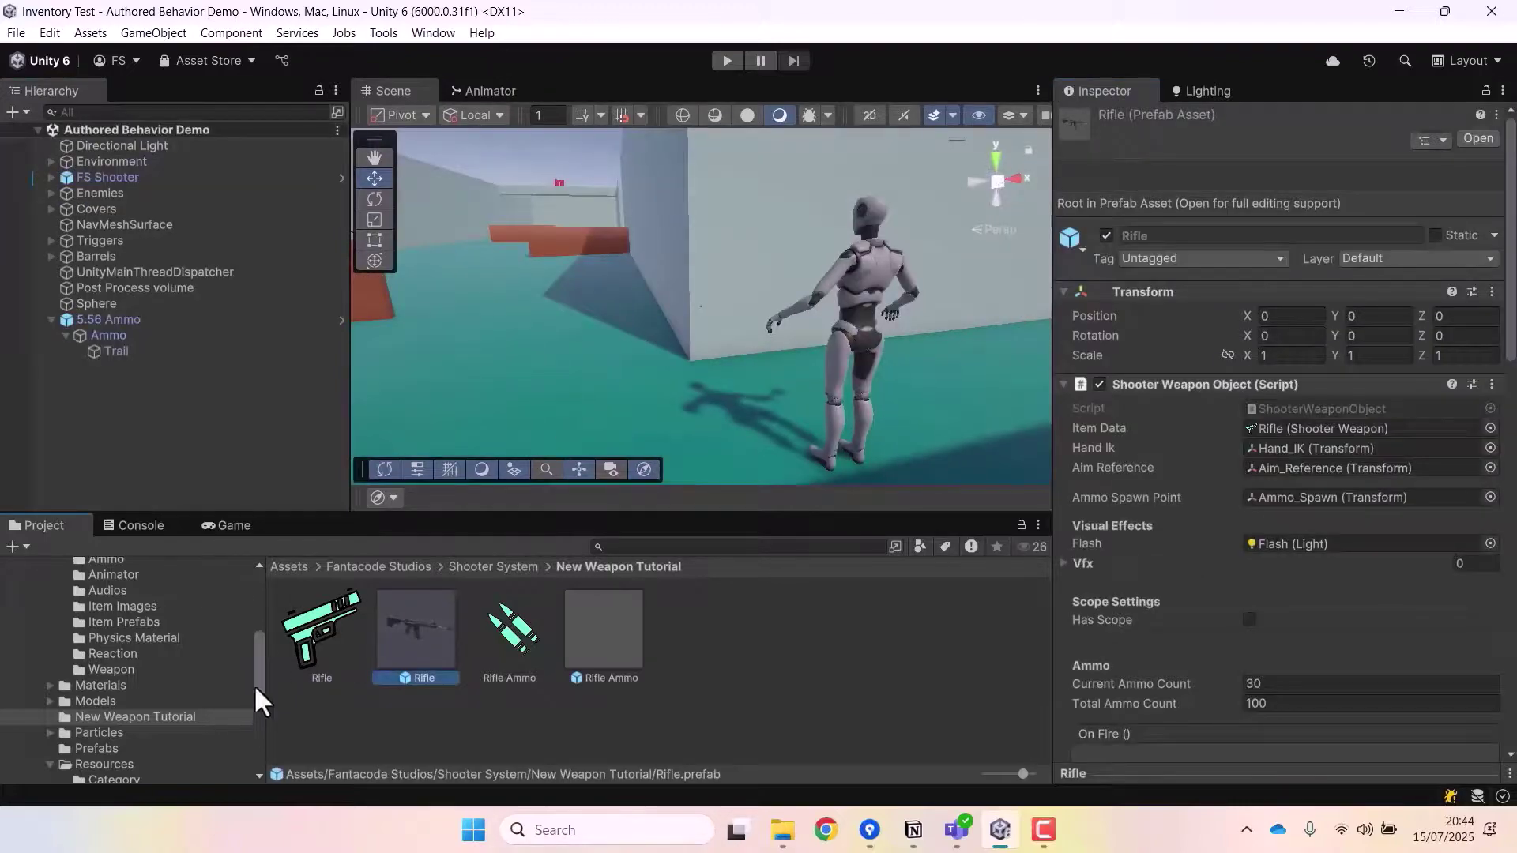
pyautogui.click(310, 640)
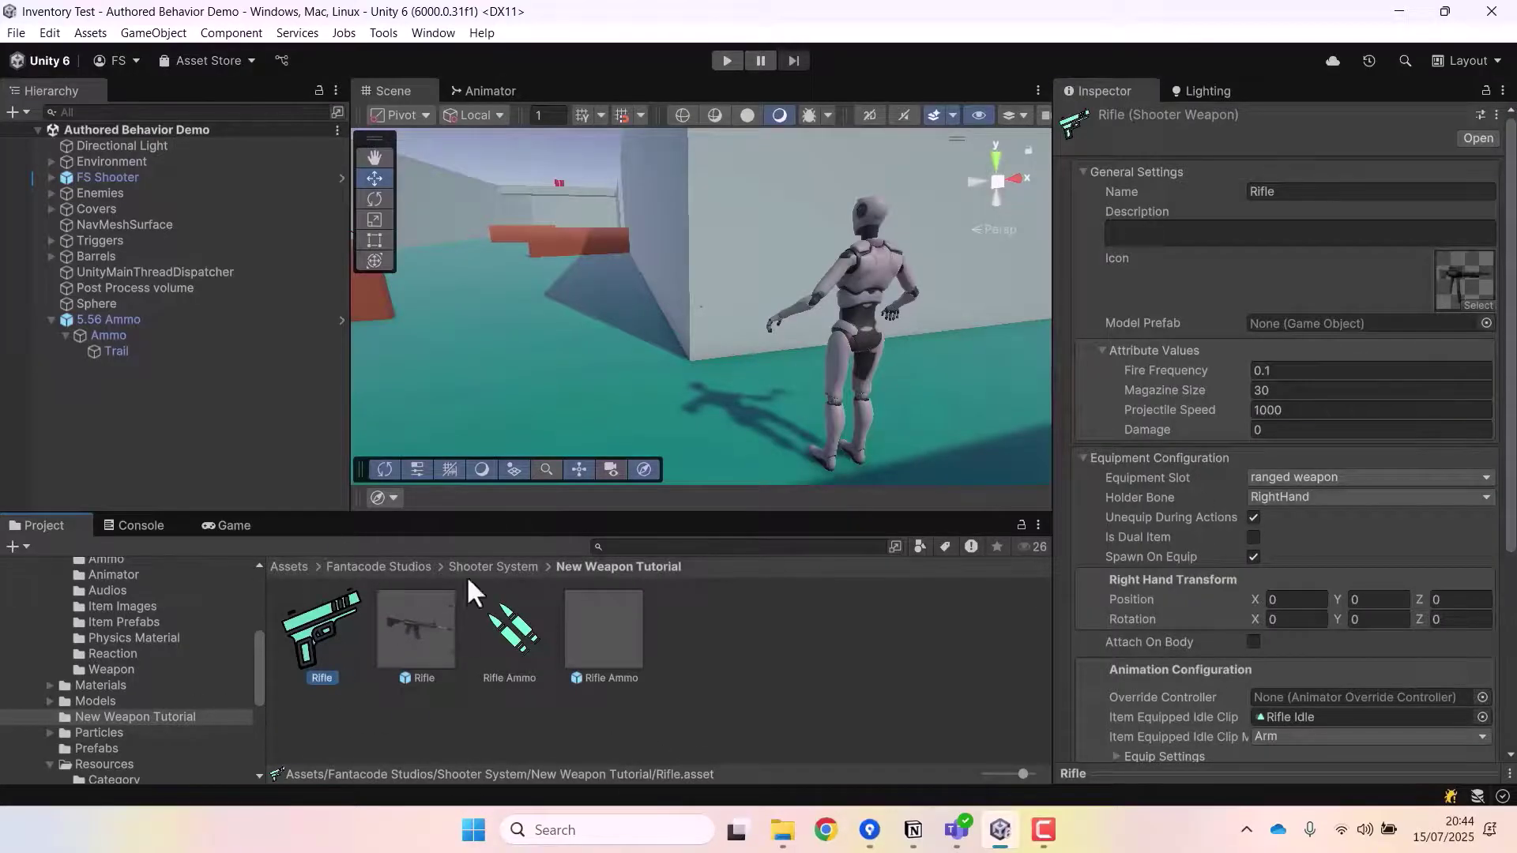
pyautogui.moveTo(417, 629); pyautogui.dragTo(1362, 321)
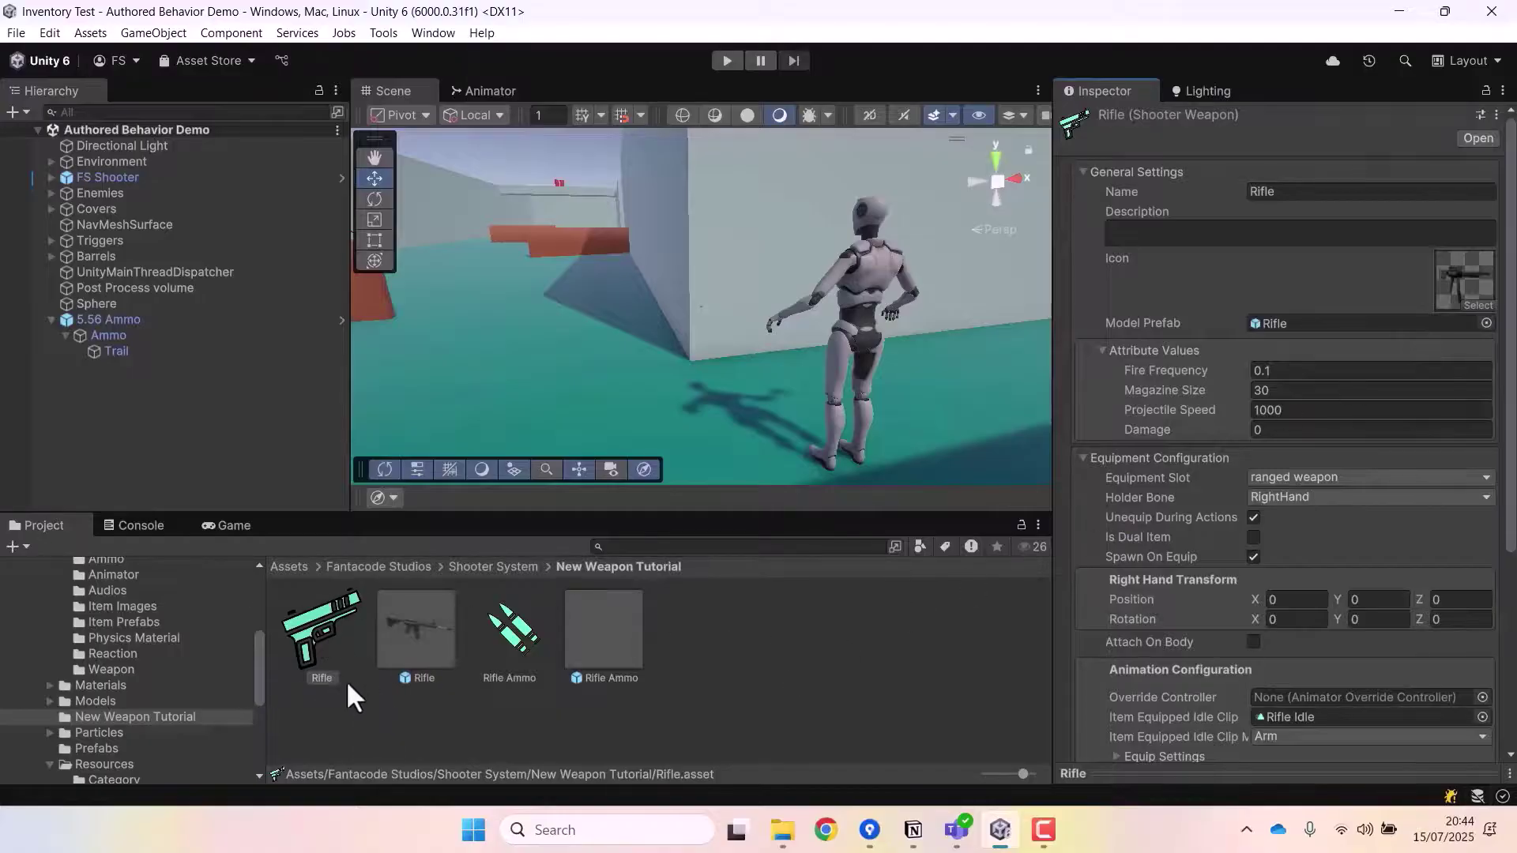
pyautogui.click(321, 617)
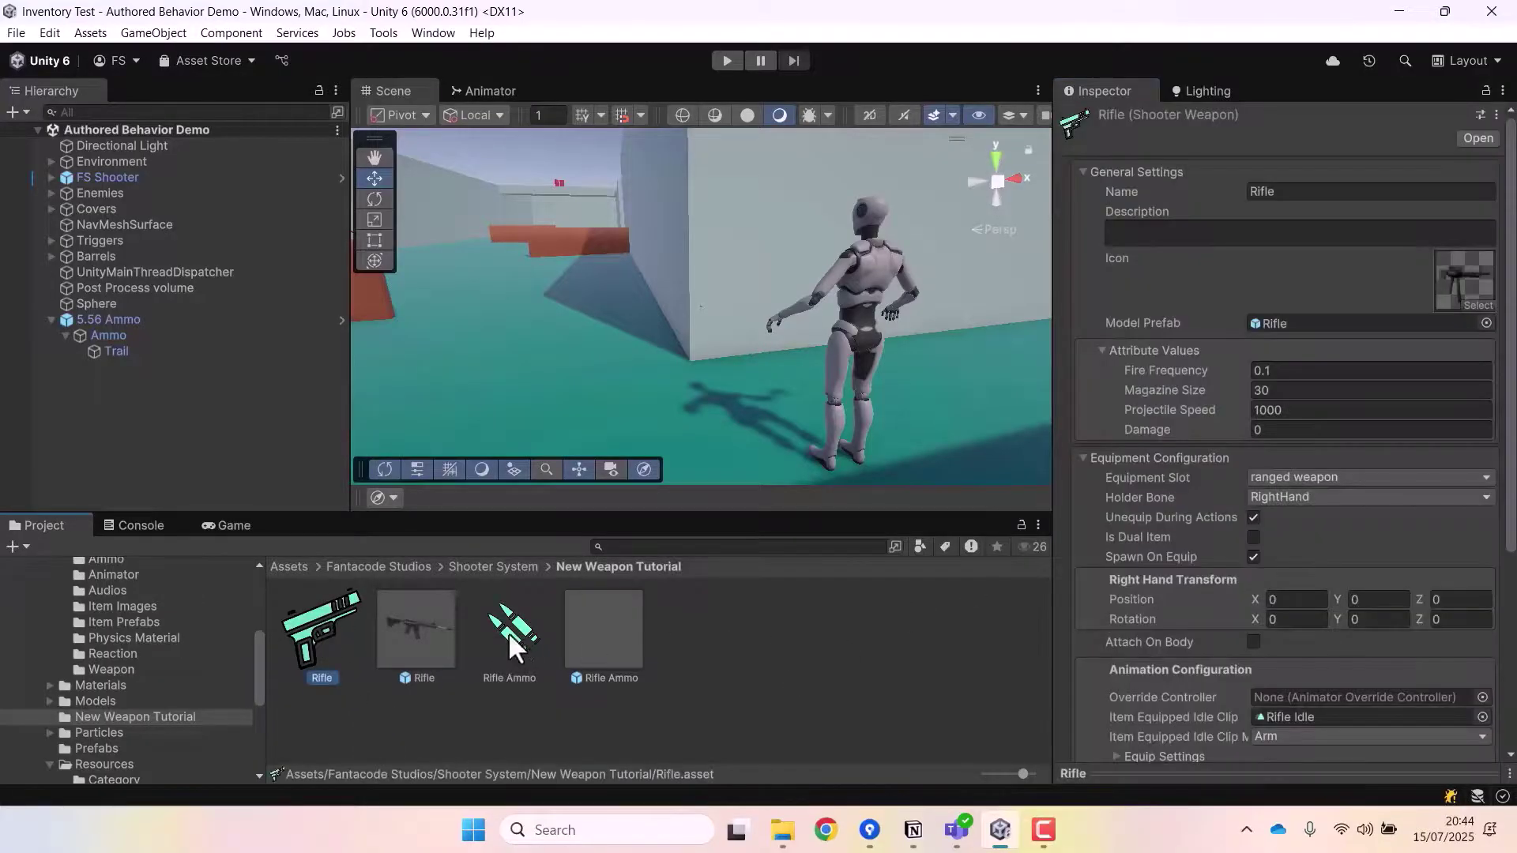
pyautogui.click(519, 629)
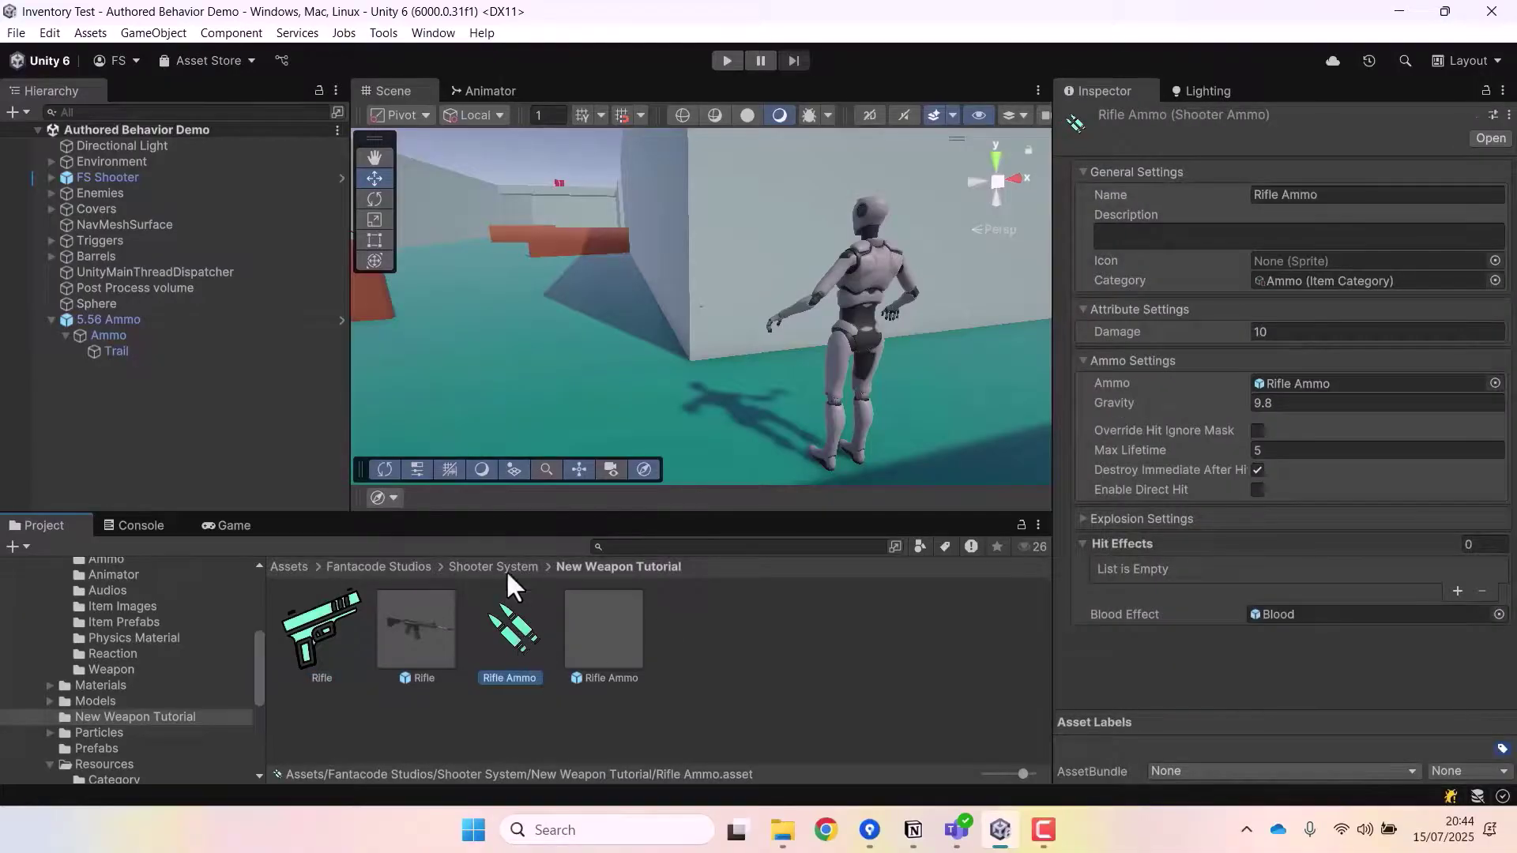
pyautogui.click(424, 620)
pyautogui.click(618, 654)
pyautogui.click(752, 638)
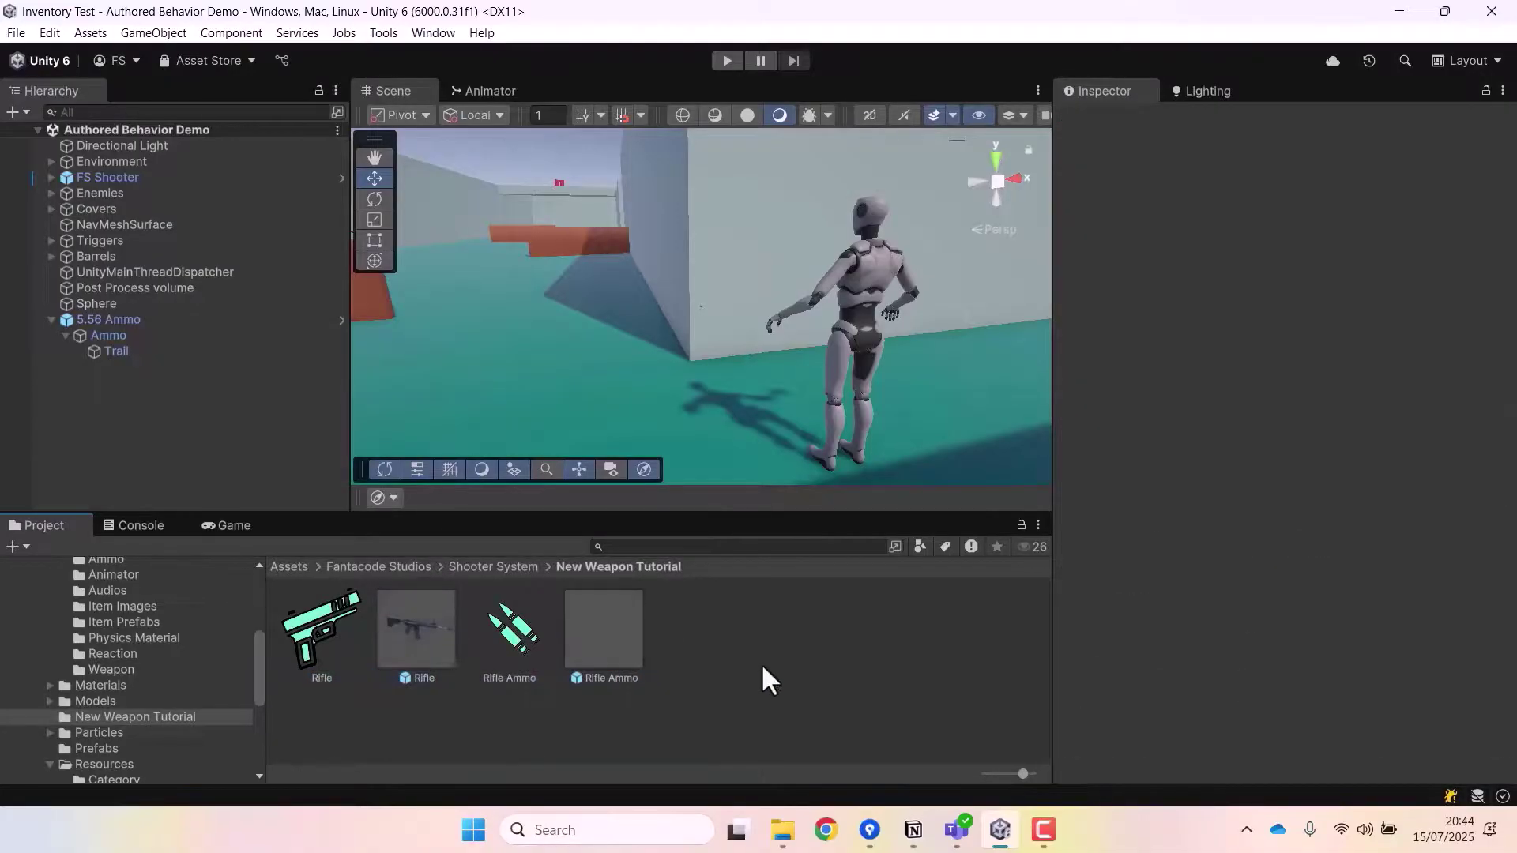
# Delete the Sphere and 5.56 Ammo objects from the Authored Behavior Demo scene
pyautogui.click(82, 302)
pyautogui.keyDown('ctrl'); pyautogui.click(89, 319); pyautogui.keyUp('ctrl')
pyautogui.press('Delete')
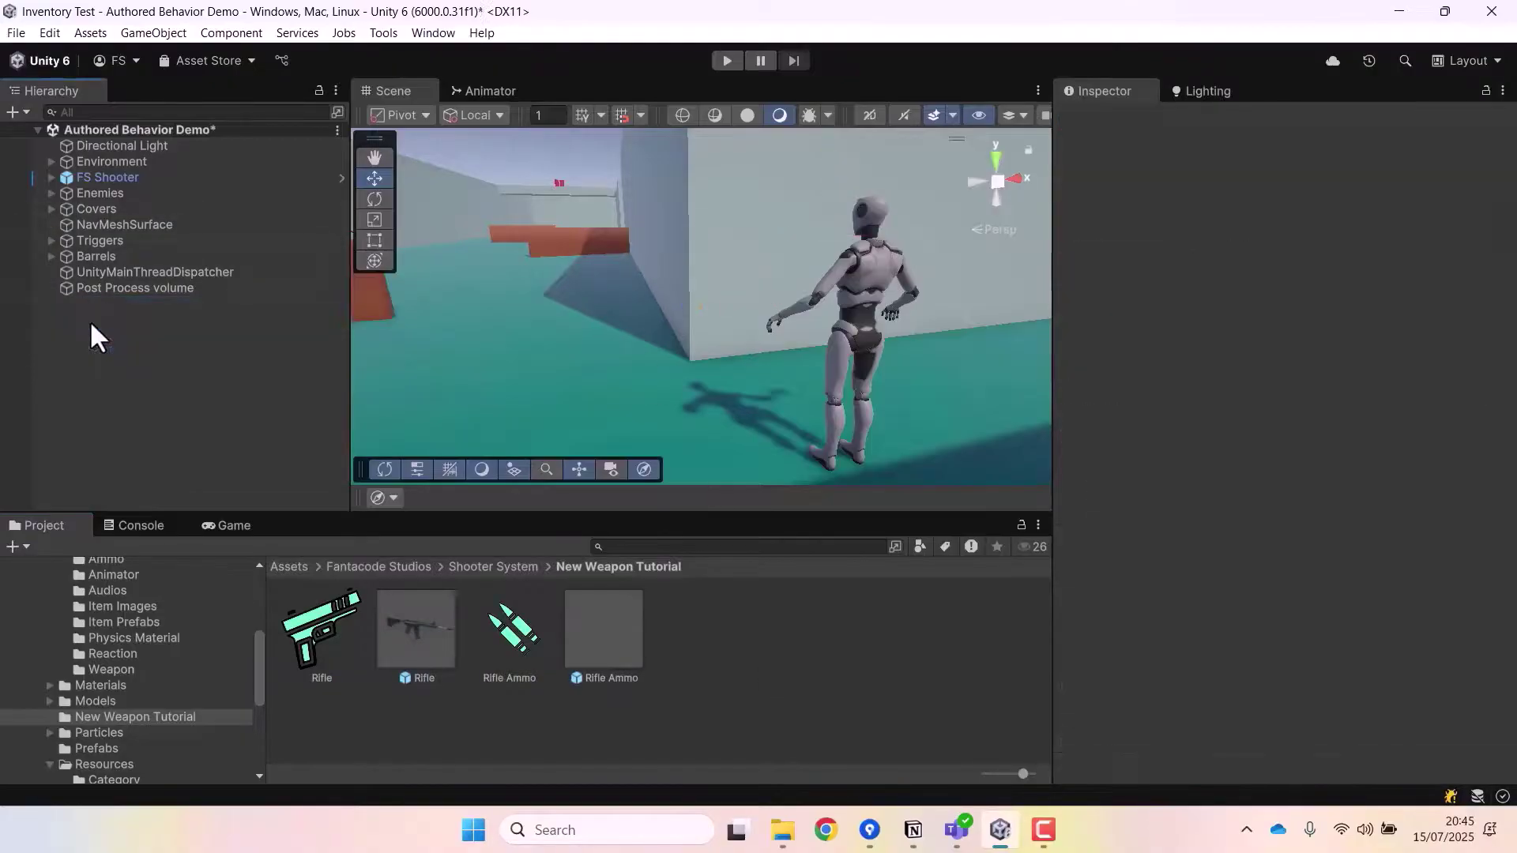
# Set the Default Weapon in the Fighter Core of FS Shooter's Player to the Rifle shooter weapon
pyautogui.click(49, 178)
pyautogui.click(117, 192)
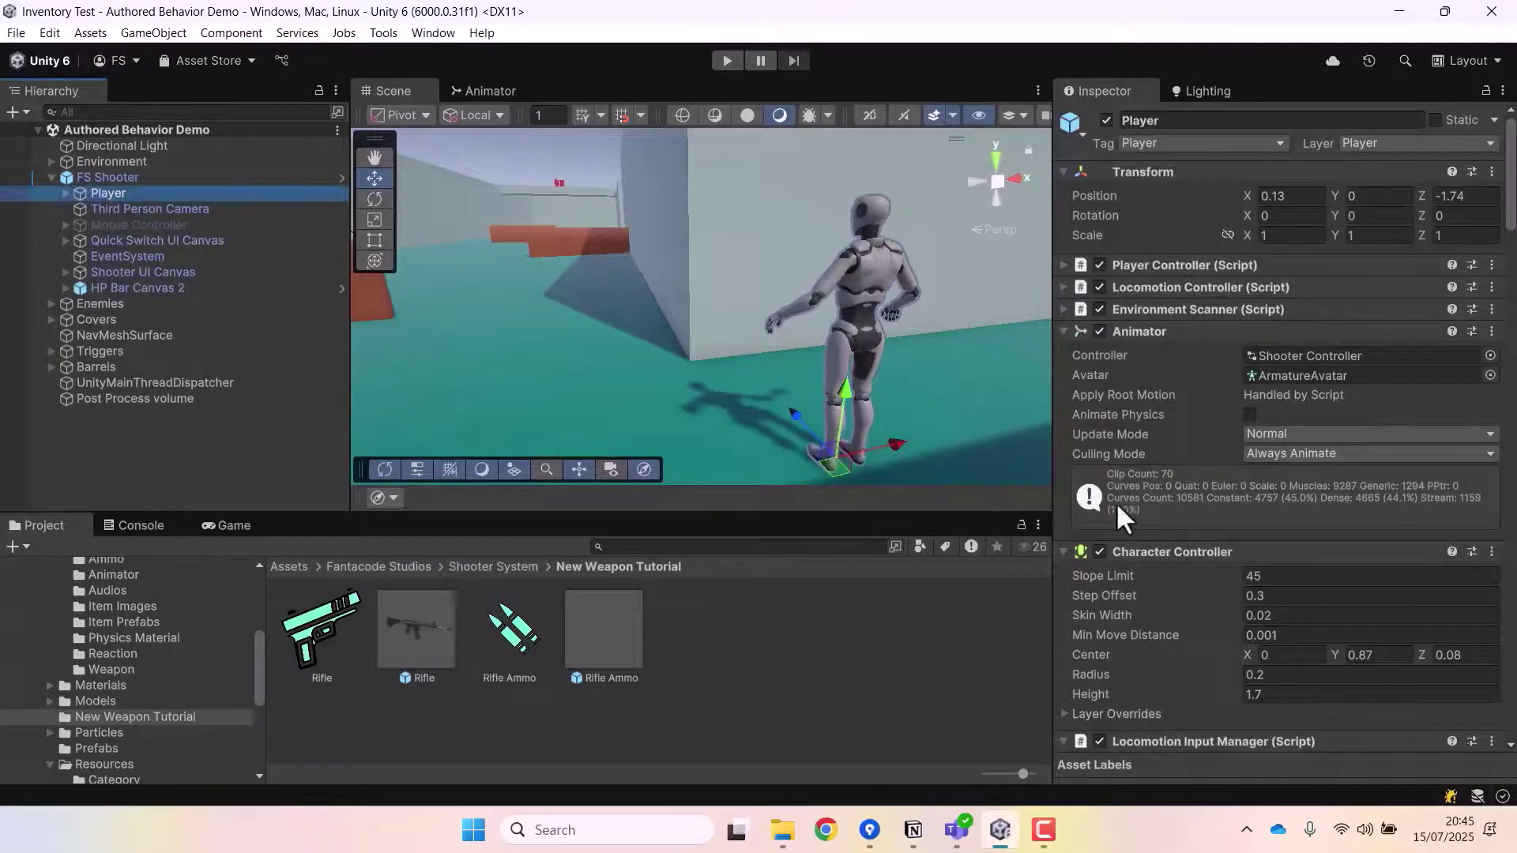
pyautogui.moveTo(1513, 146); pyautogui.dragTo(1511, 513)
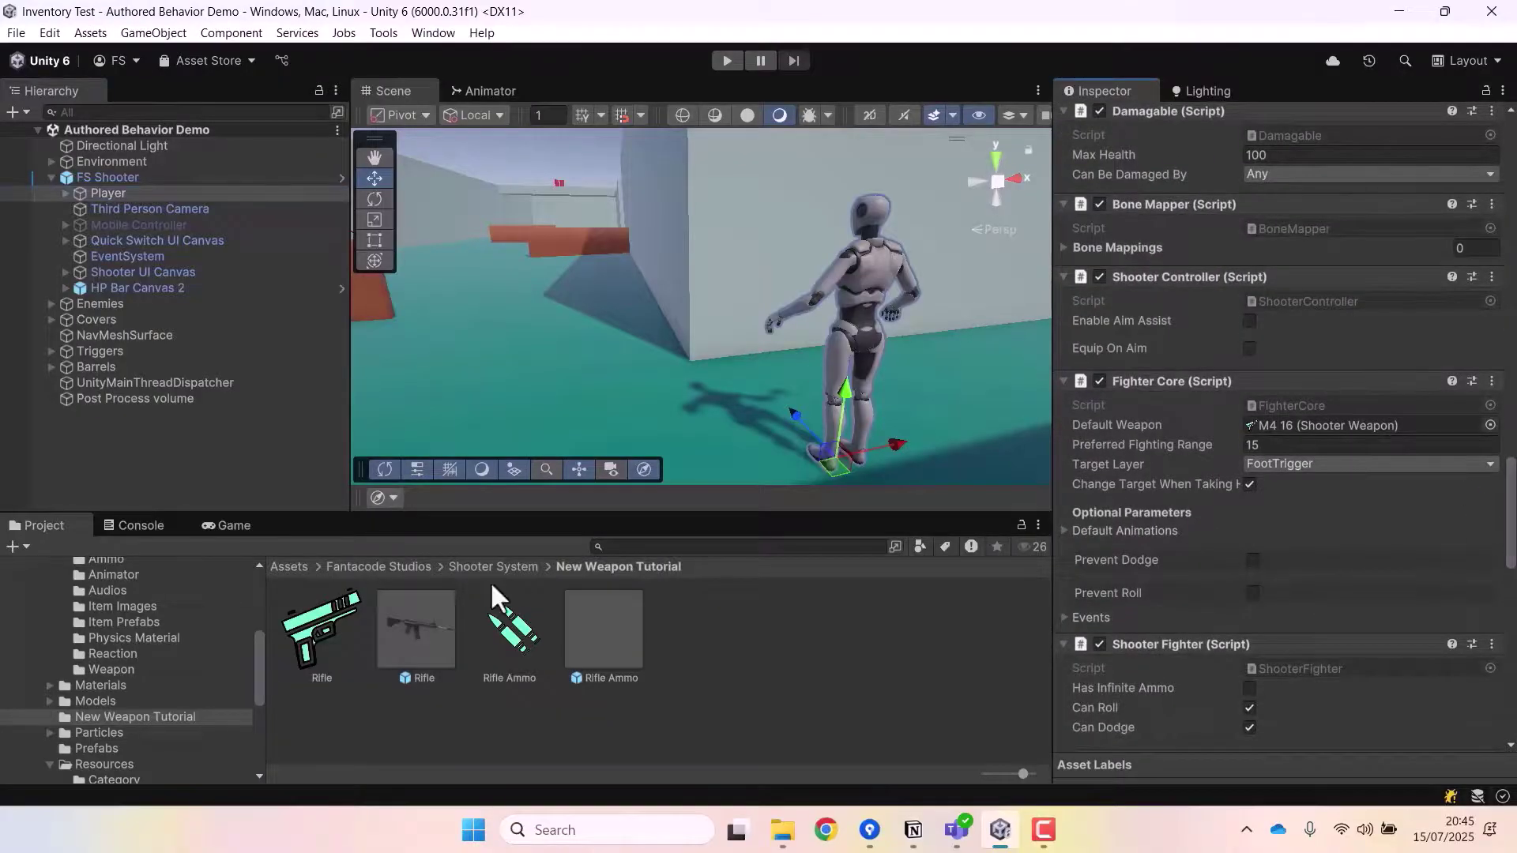
pyautogui.moveTo(321, 637); pyautogui.dragTo(1364, 425)
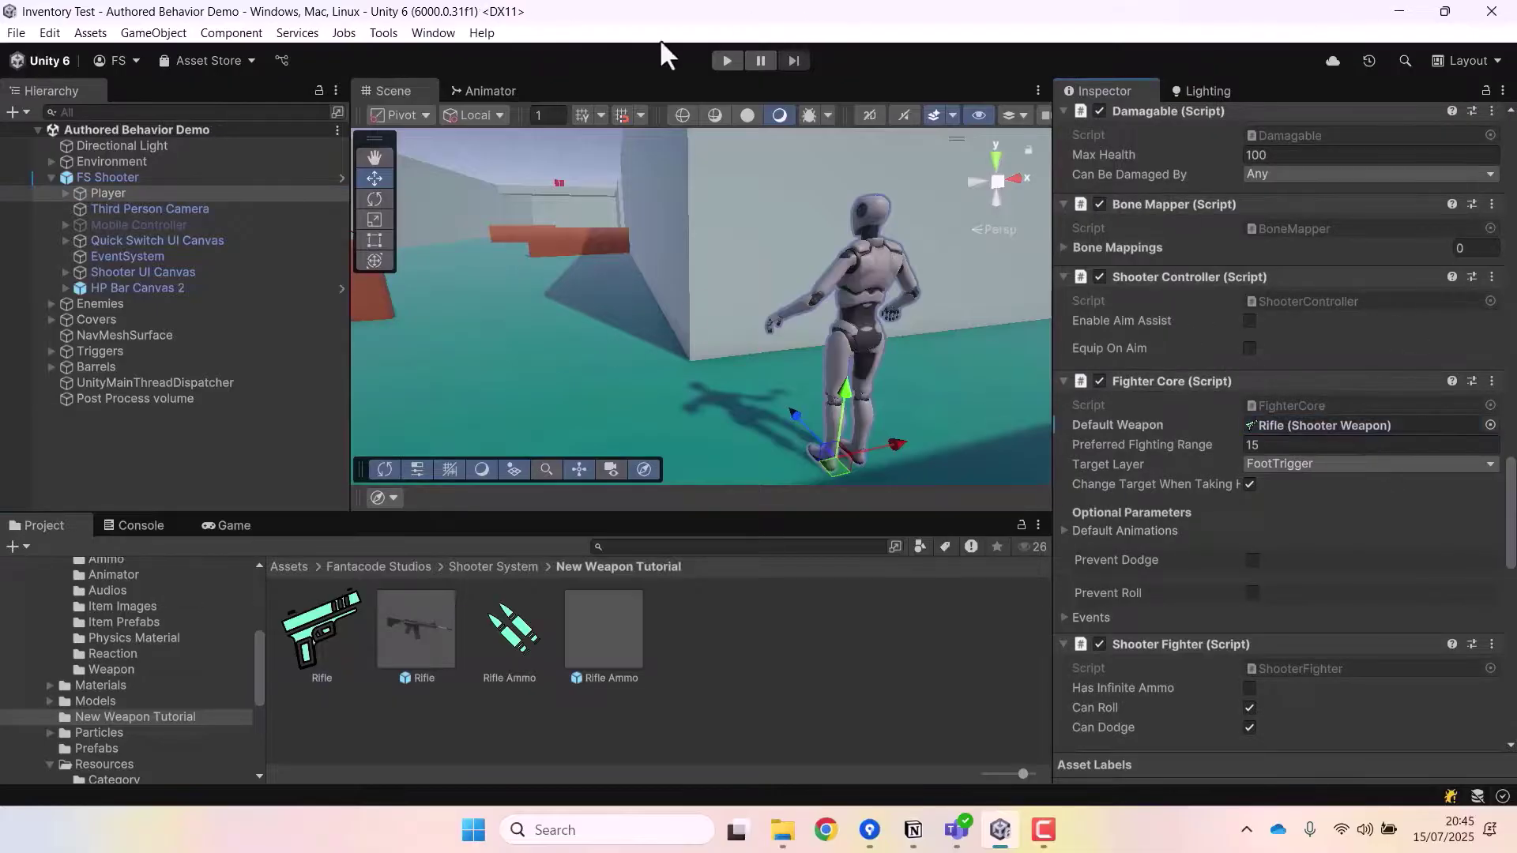
# Play the scene and walk the player around to inspect how the rifle sits in the hands
pyautogui.click(725, 61)
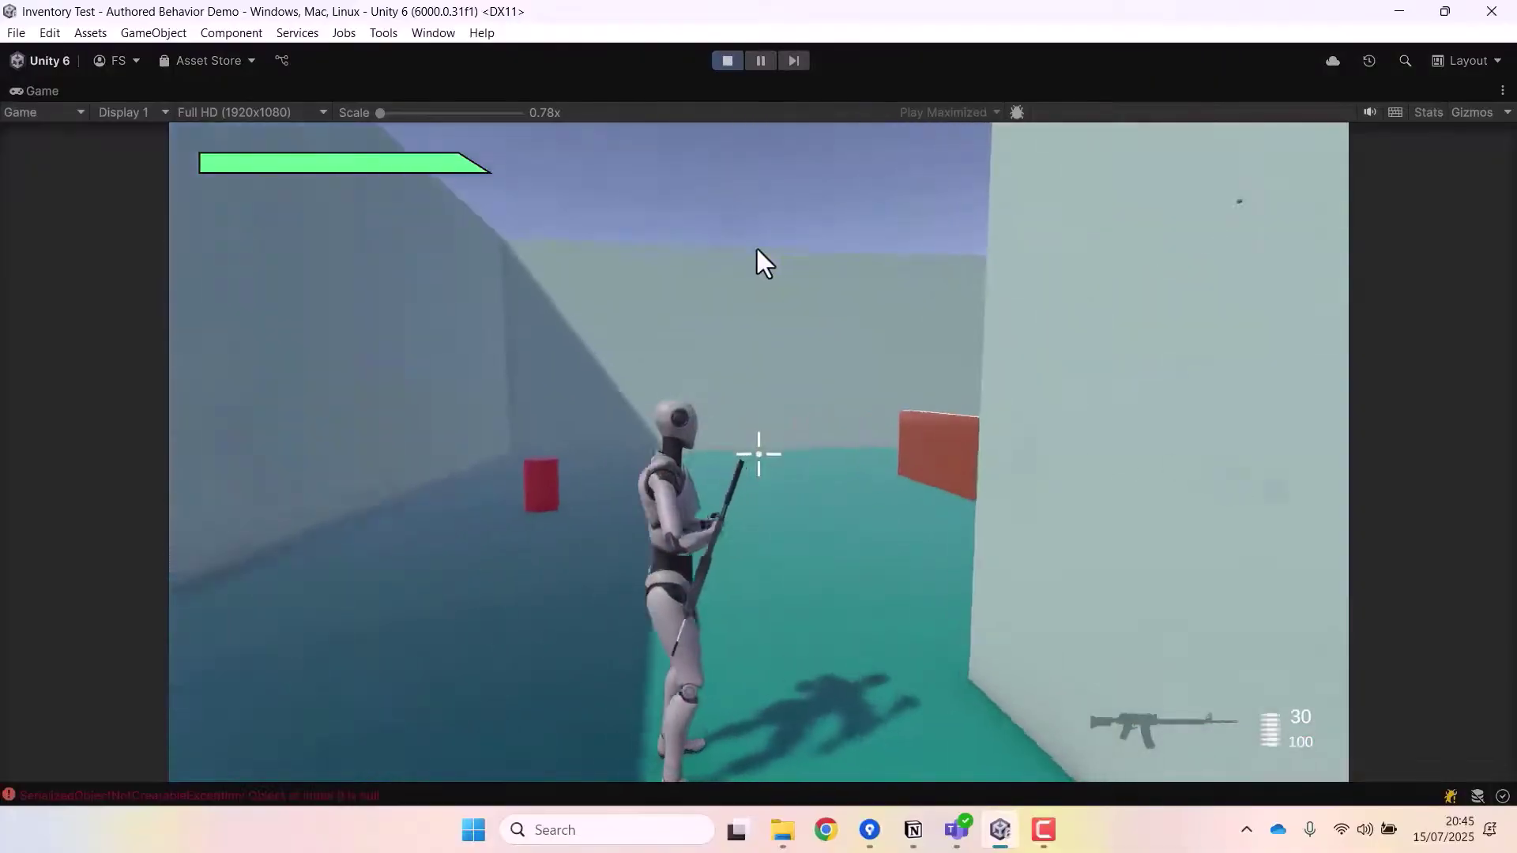
pyautogui.press('w')
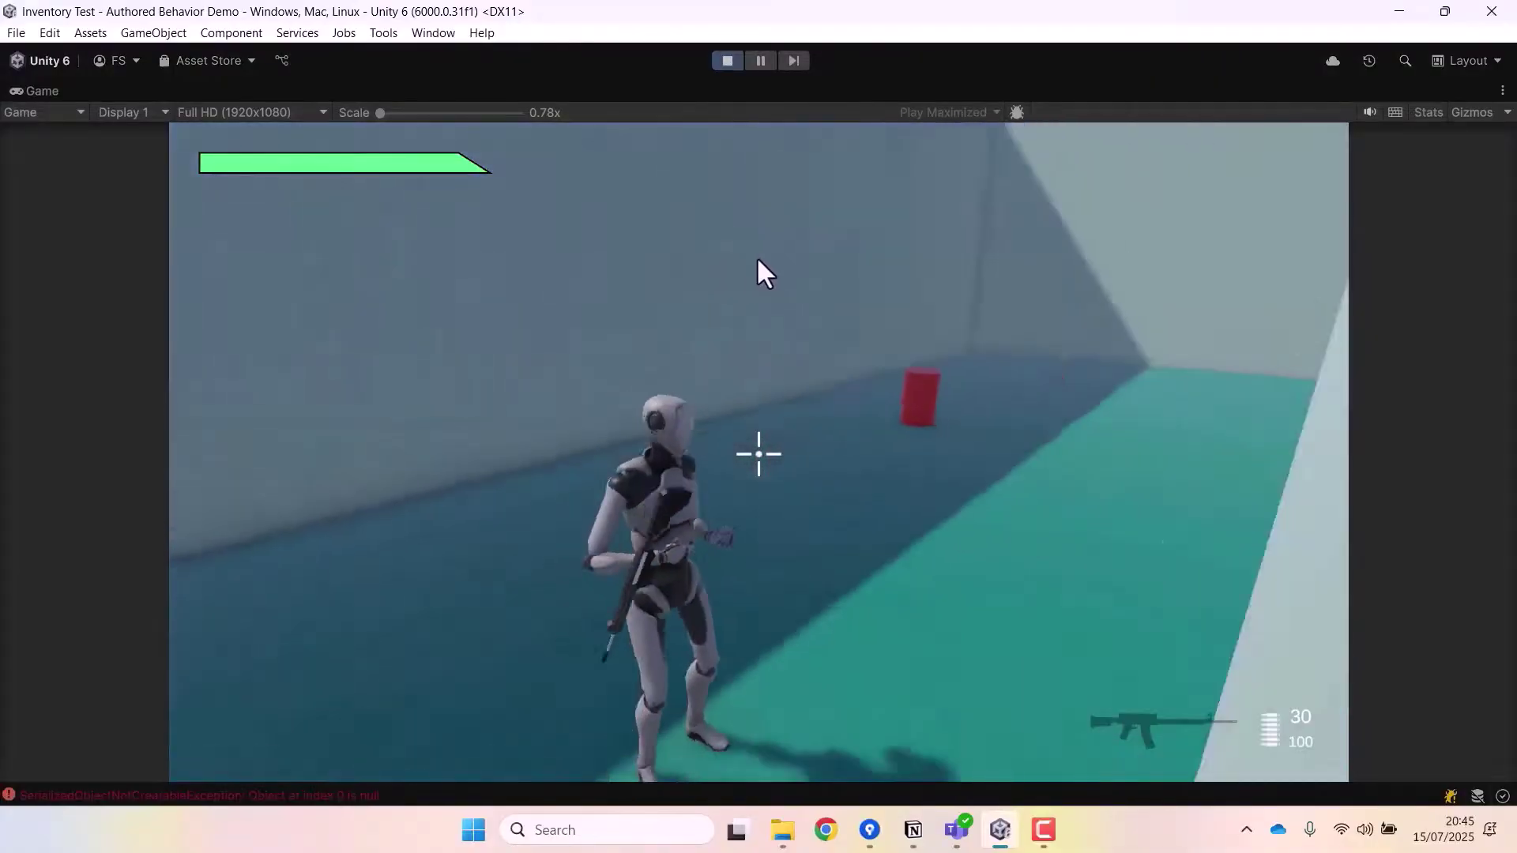
pyautogui.press('s')
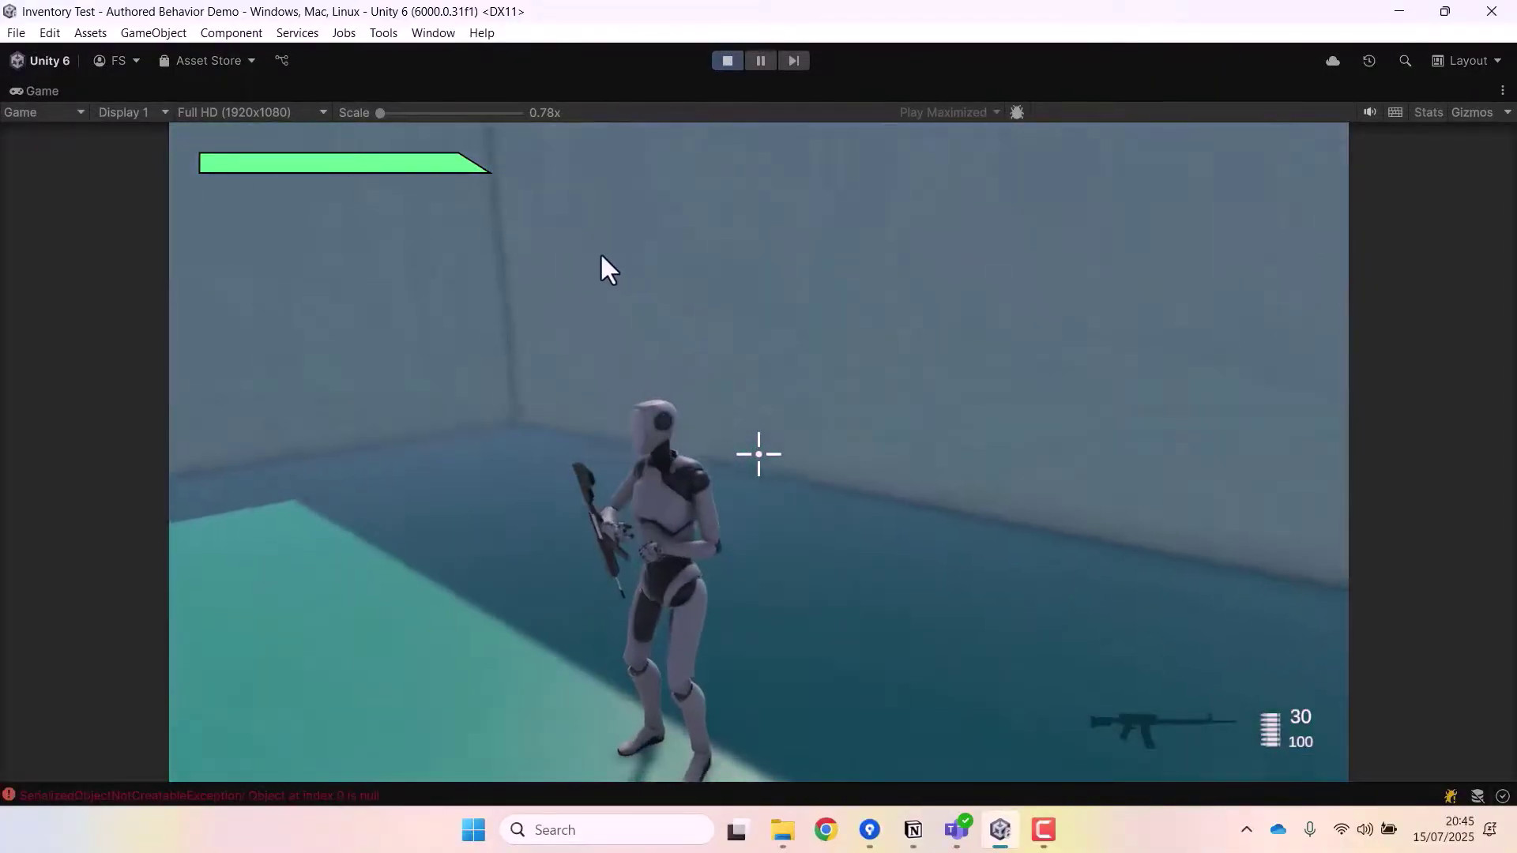
pyautogui.press('s')
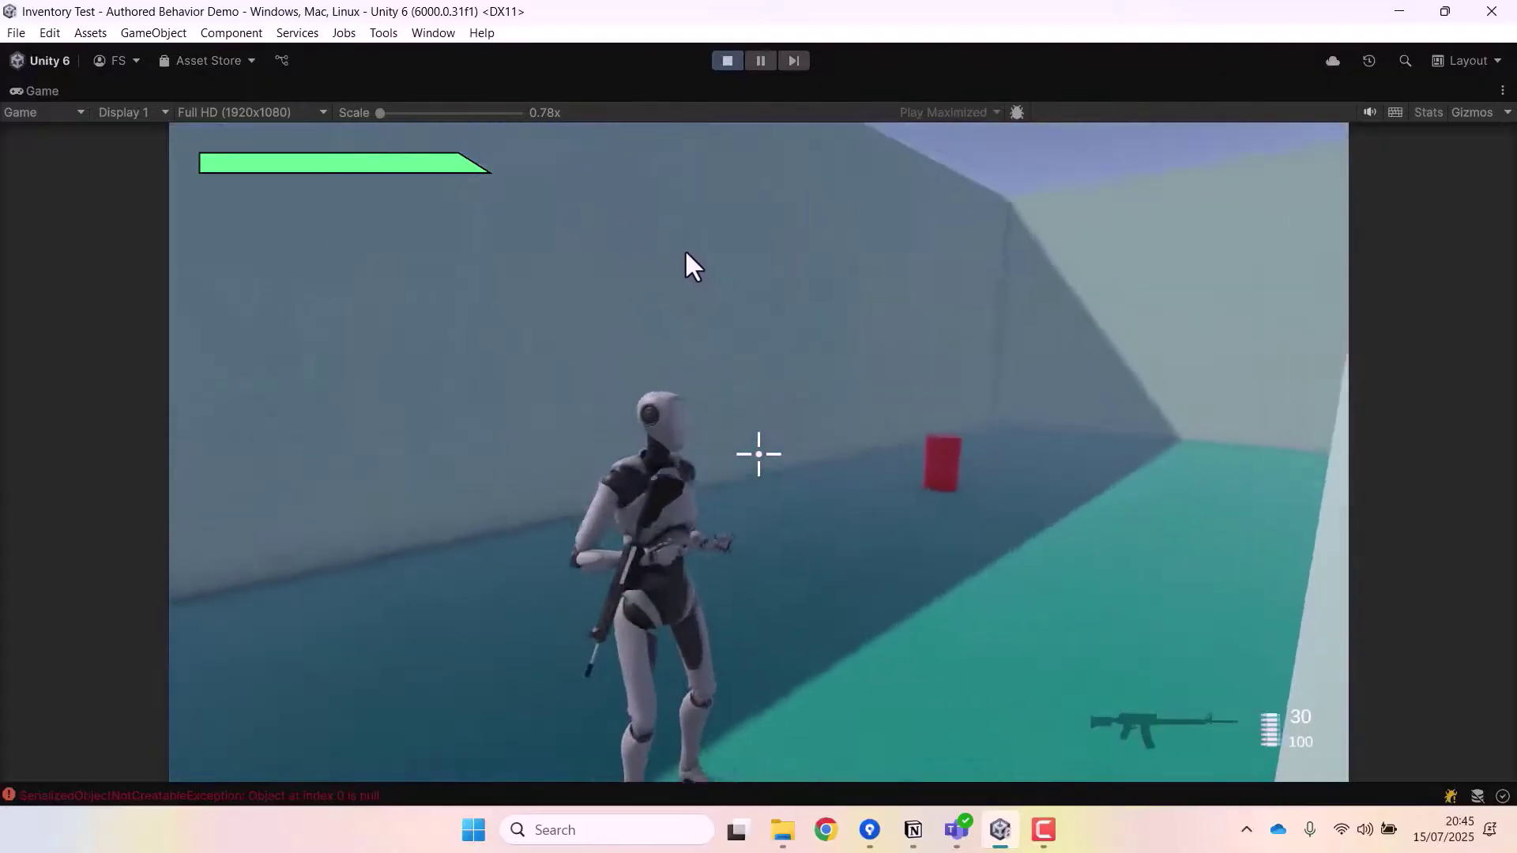
pyautogui.press('w')
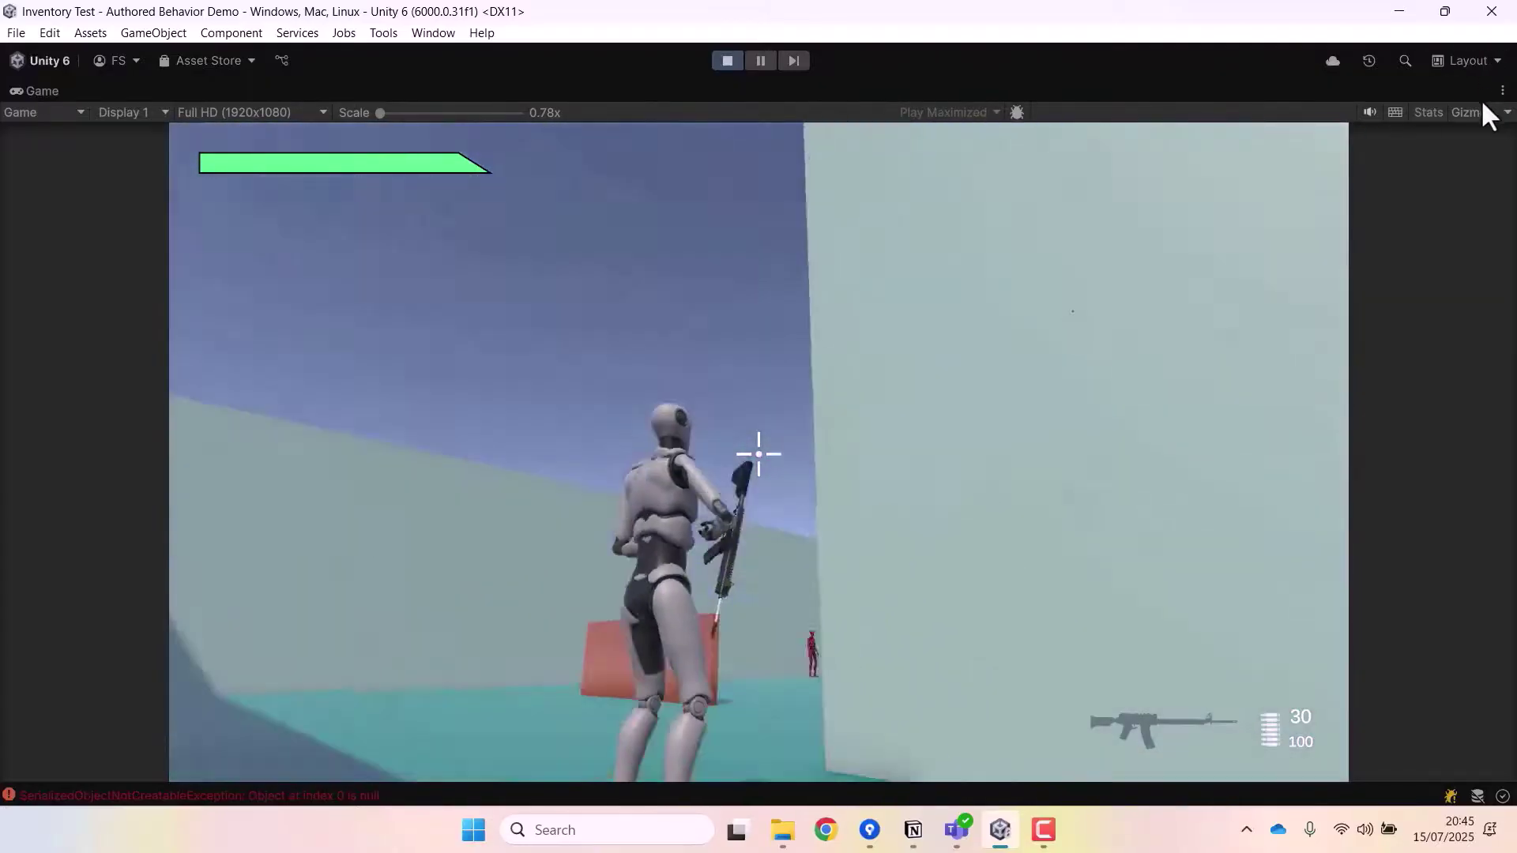
# Restore the Game view from maximized while playing, and expand the Rifle shooter weapon's Equipment Configuration to reach its Right Hand Transform
pyautogui.click(1503, 90)
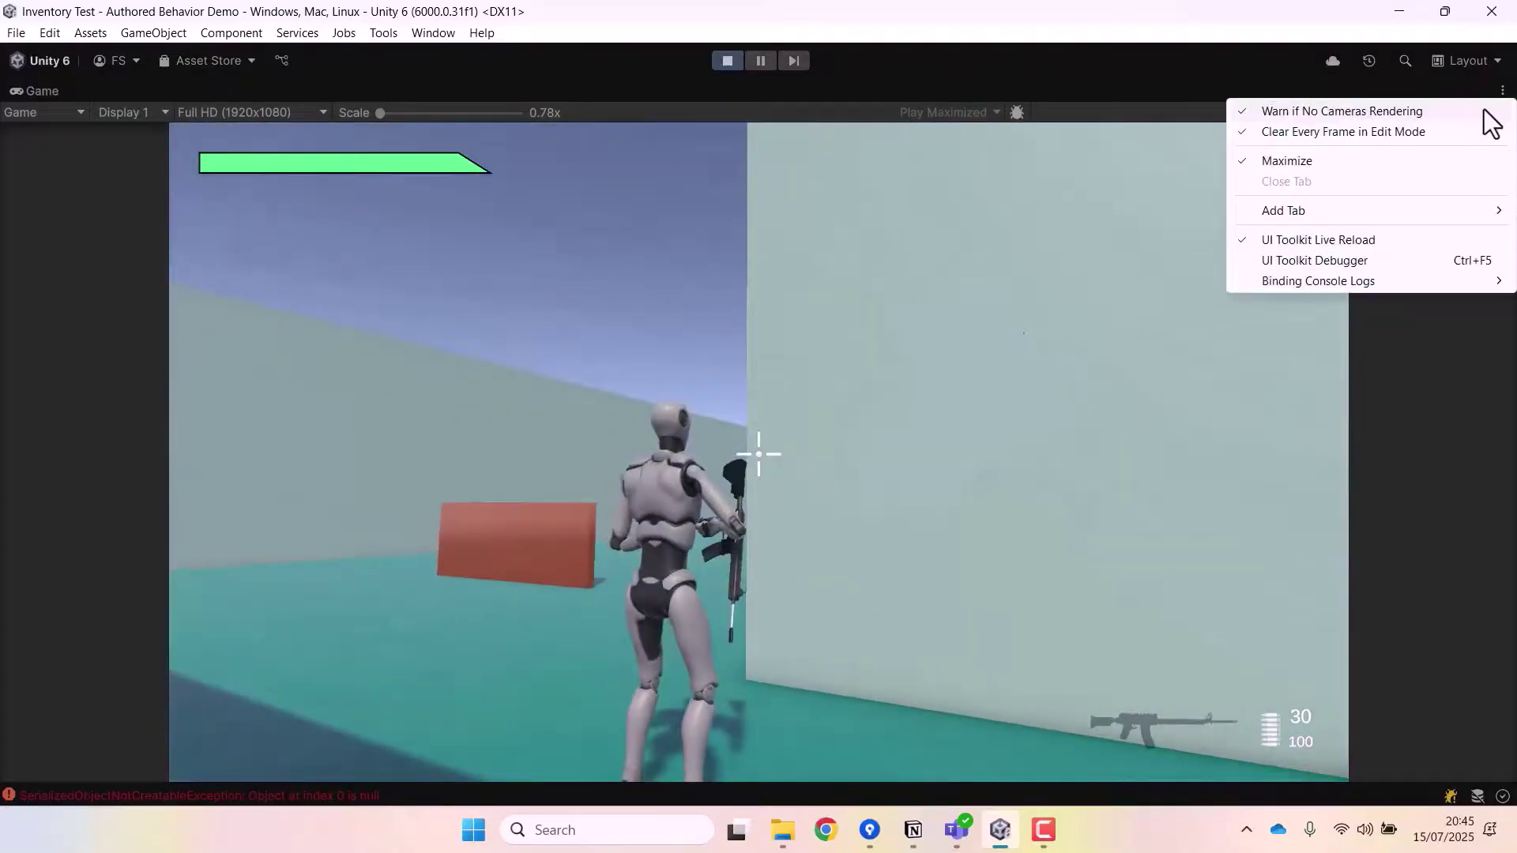
pyautogui.click(1335, 160)
pyautogui.click(44, 525)
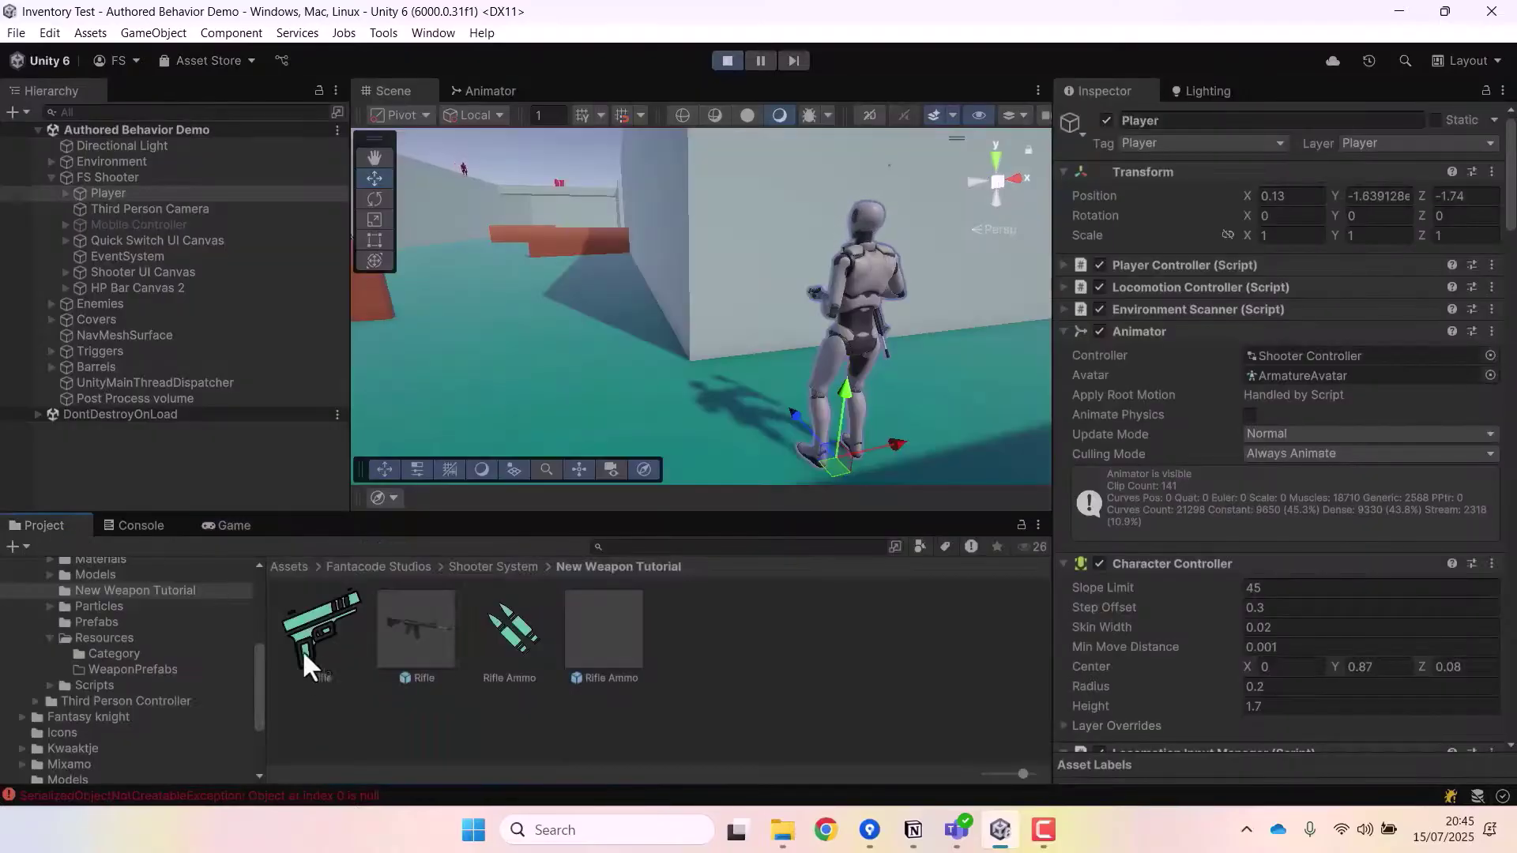
pyautogui.click(316, 636)
pyautogui.click(1122, 458)
pyautogui.scroll(-3, 1267, 547)
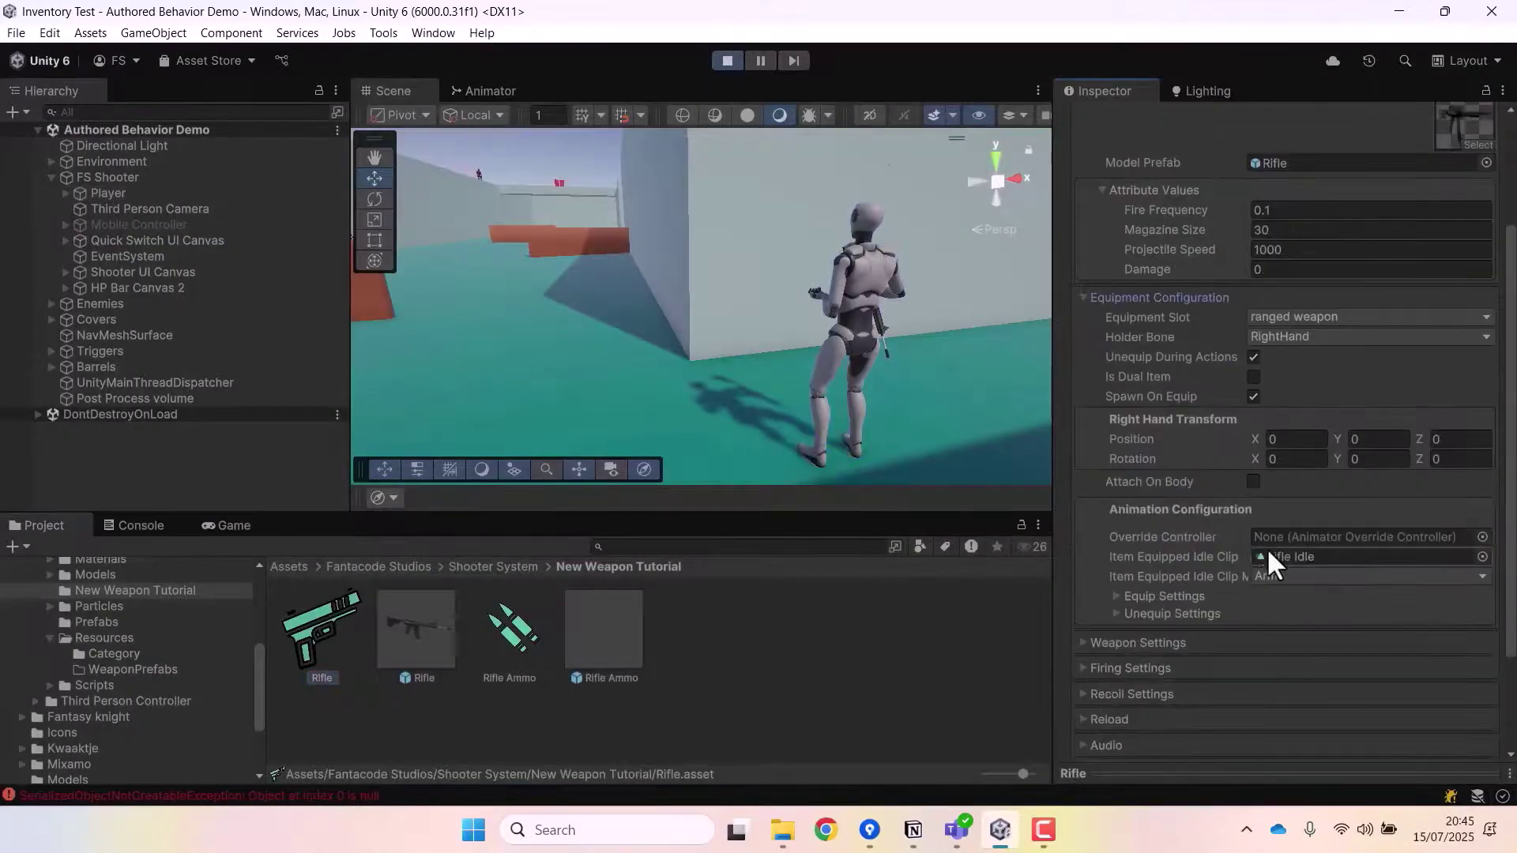
# Find the spawned rifle in the player's right hand and select its parent object Rifle(Clone) rather than the rifle 2 mesh
pyautogui.moveTo(799, 271); pyautogui.dragTo(869, 261, button='right')
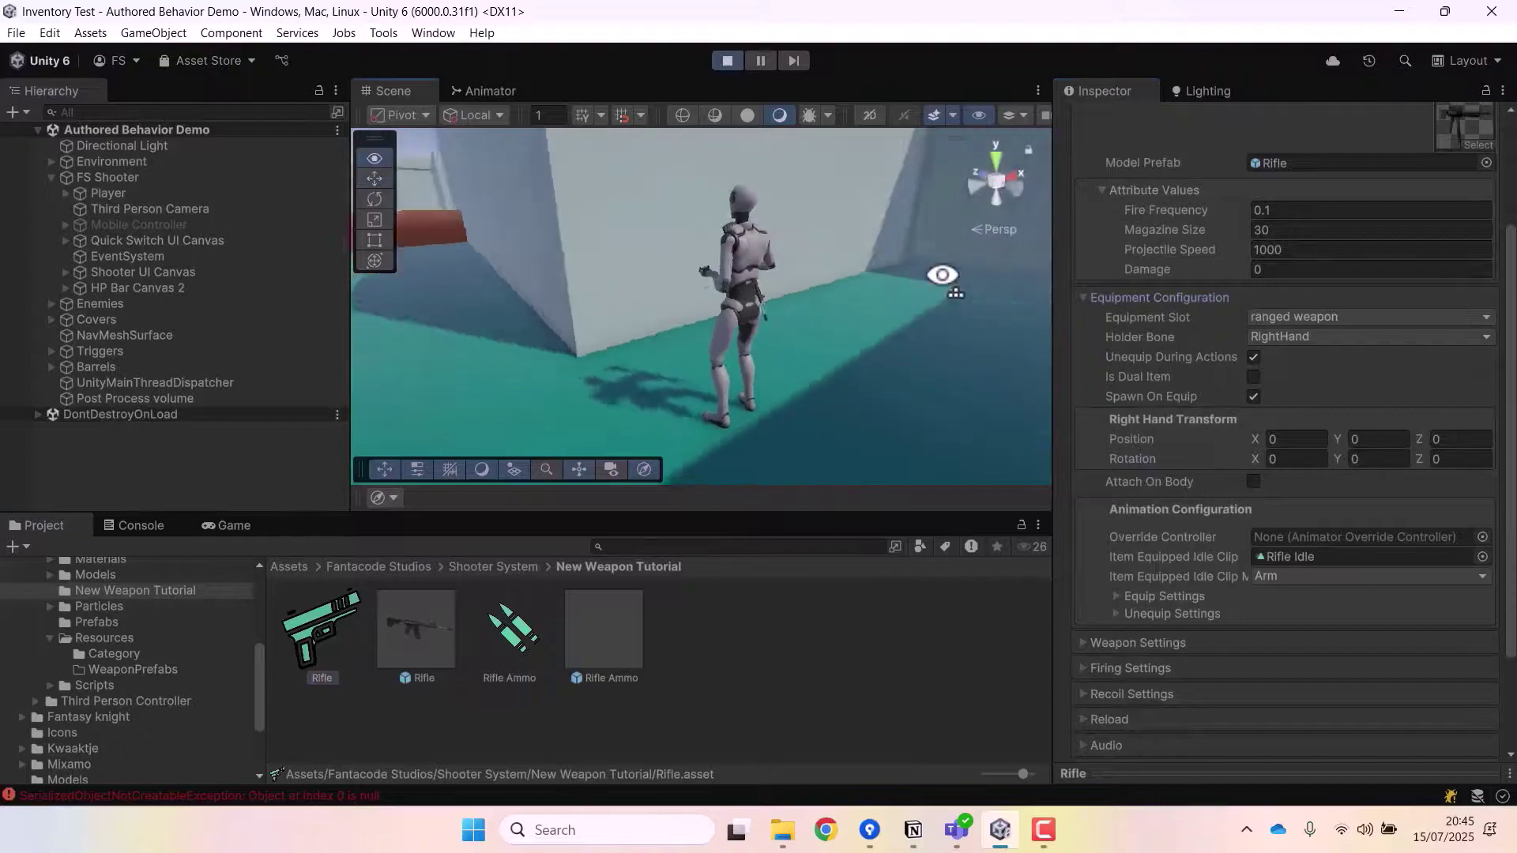
pyautogui.moveTo(1438, 276); pyautogui.dragTo(603, 265, button='right')
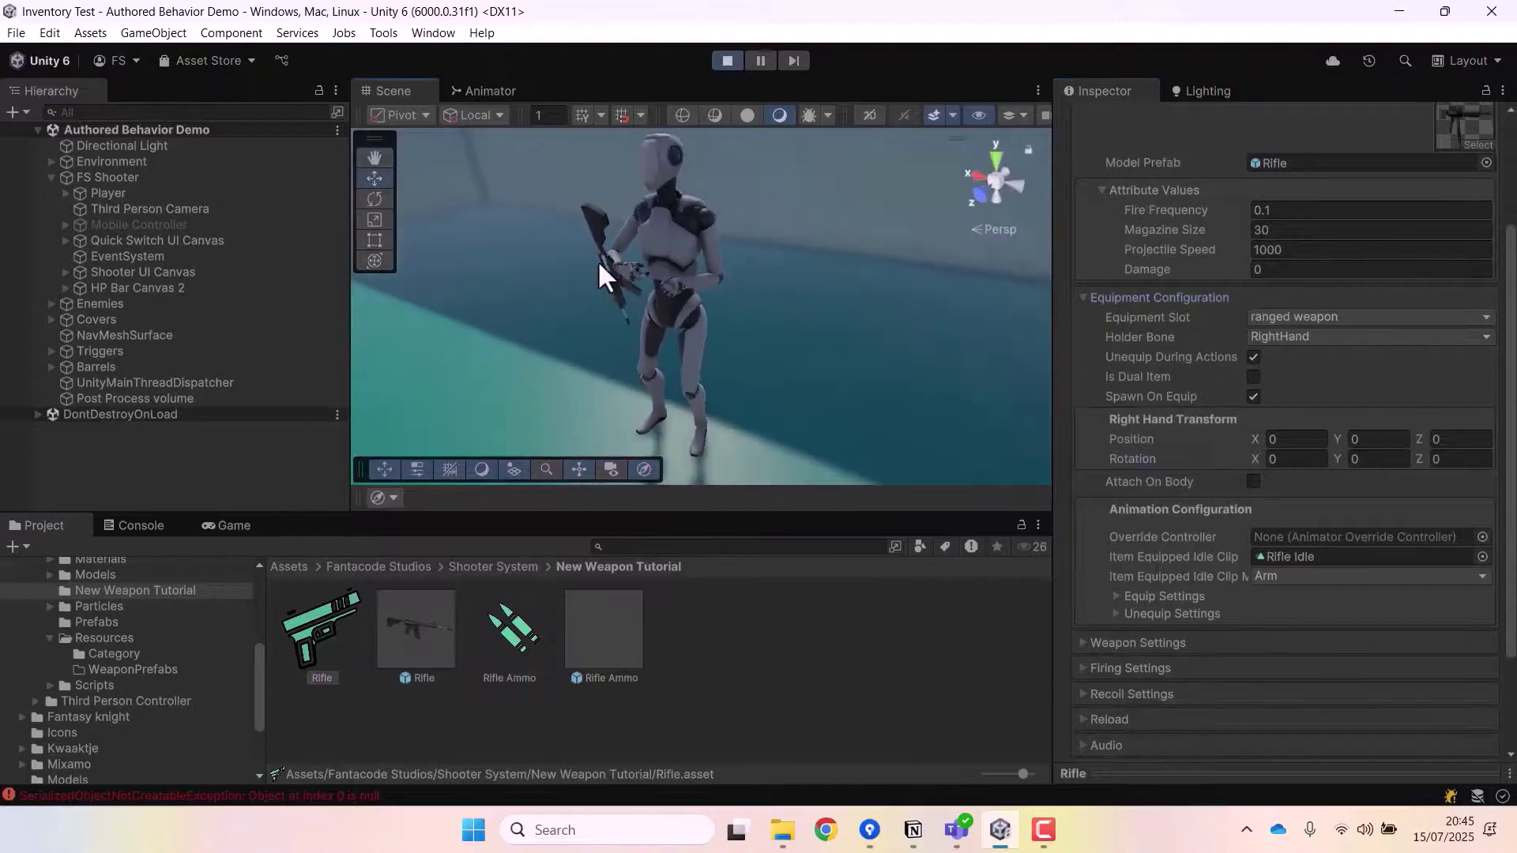
pyautogui.click(605, 255)
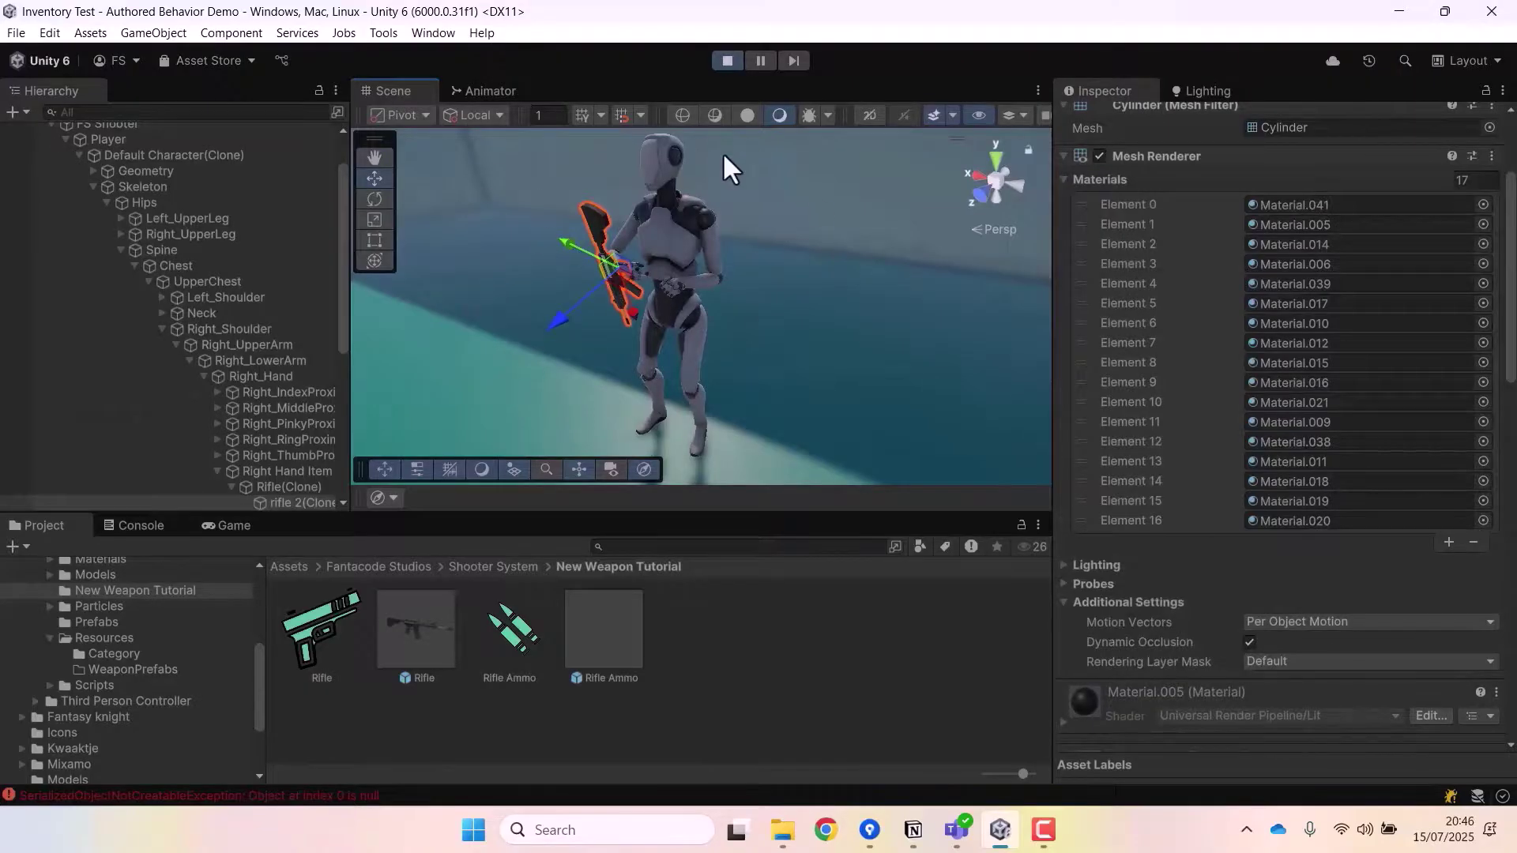
pyautogui.moveTo(833, 247); pyautogui.dragTo(908, 237, button='right')
pyautogui.moveTo(863, 295); pyautogui.dragTo(785, 193, button='right')
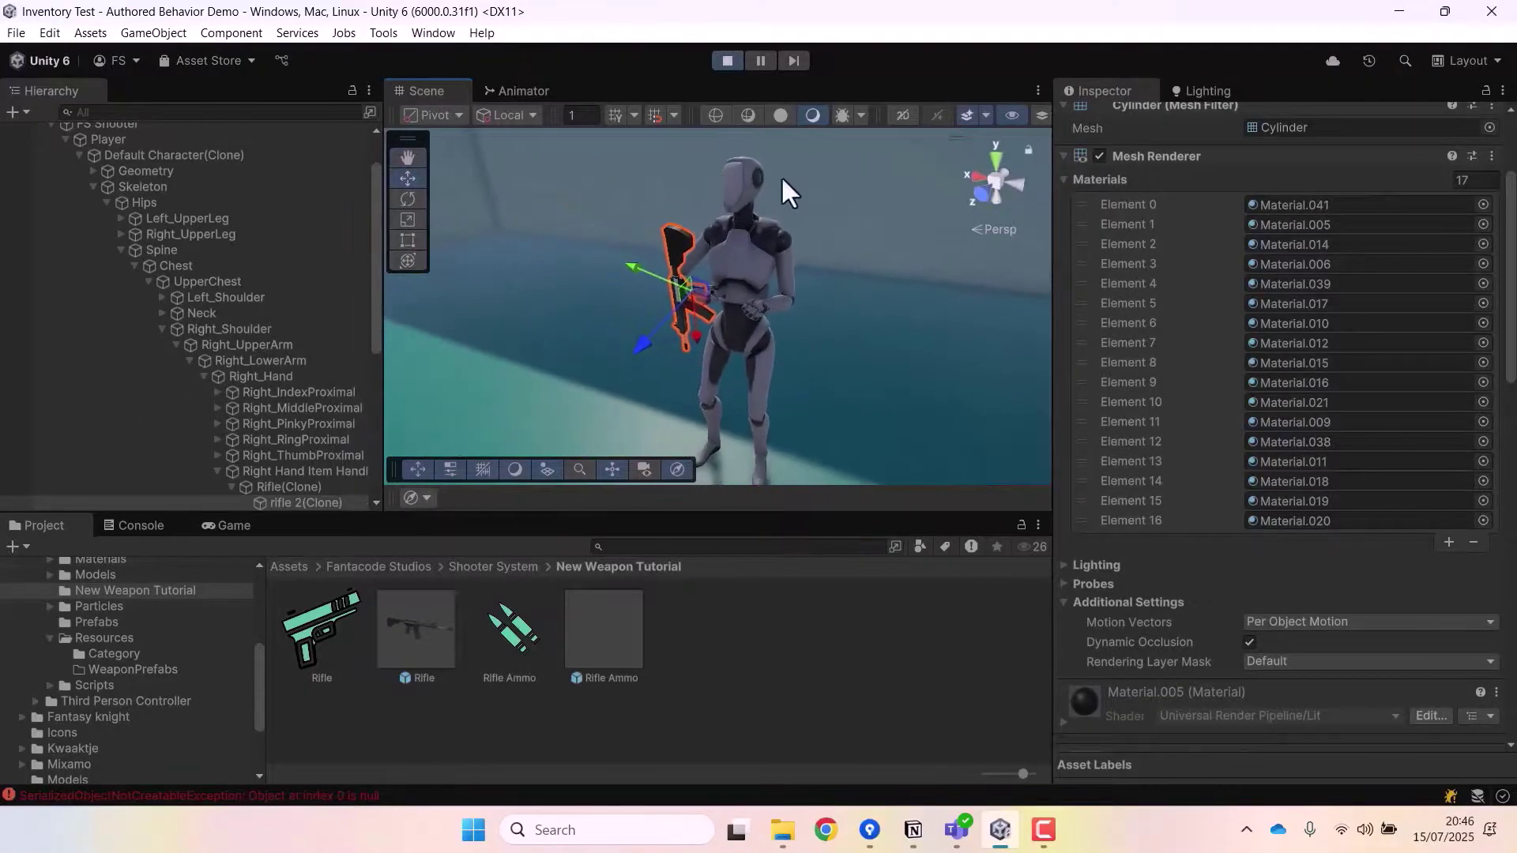
pyautogui.click(296, 485)
pyautogui.scroll(-3, 296, 474)
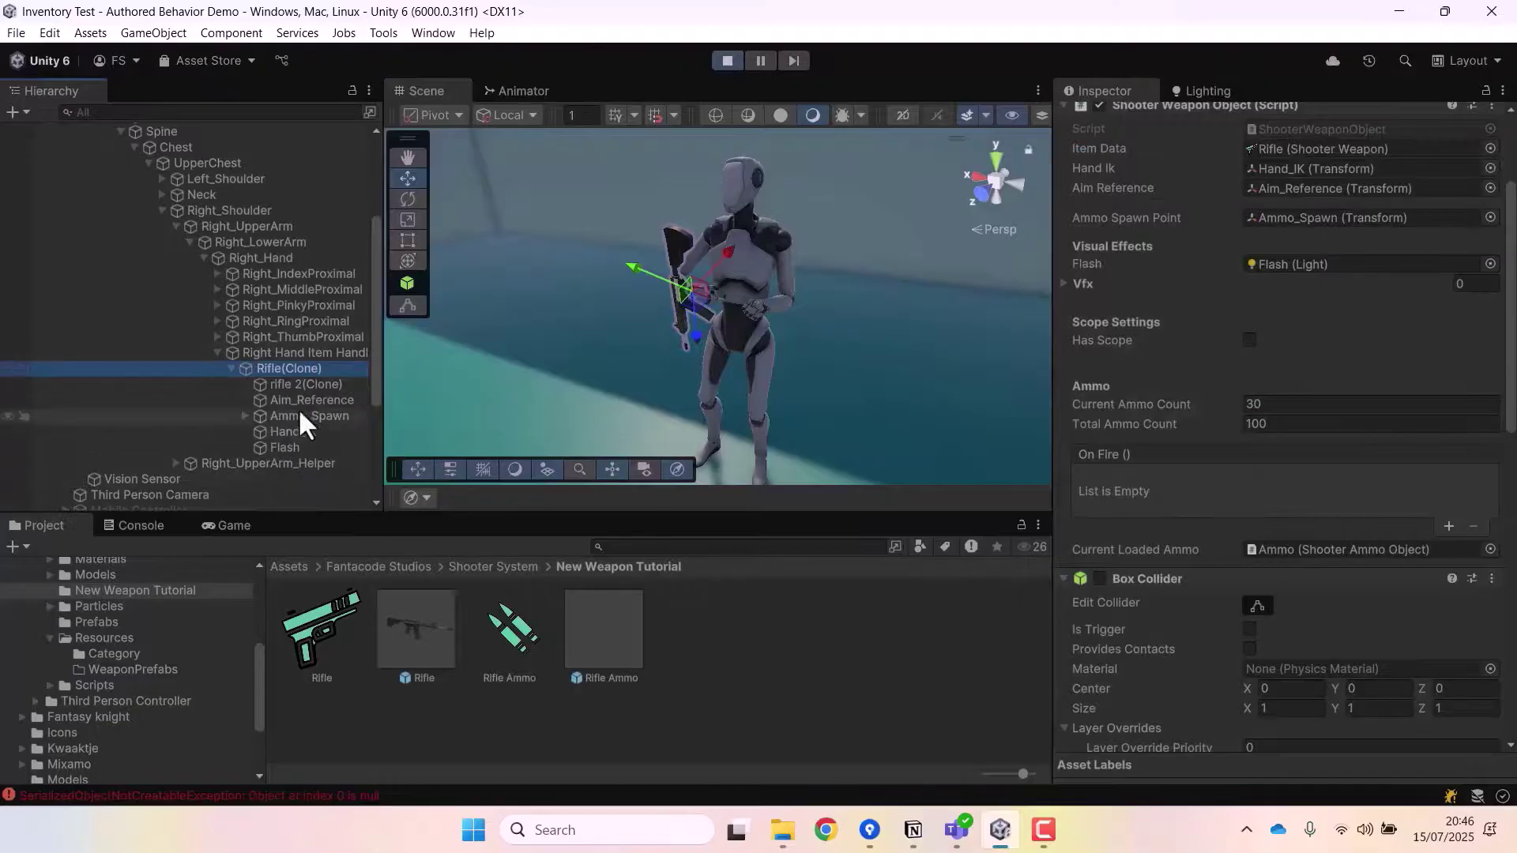
pyautogui.click(306, 386)
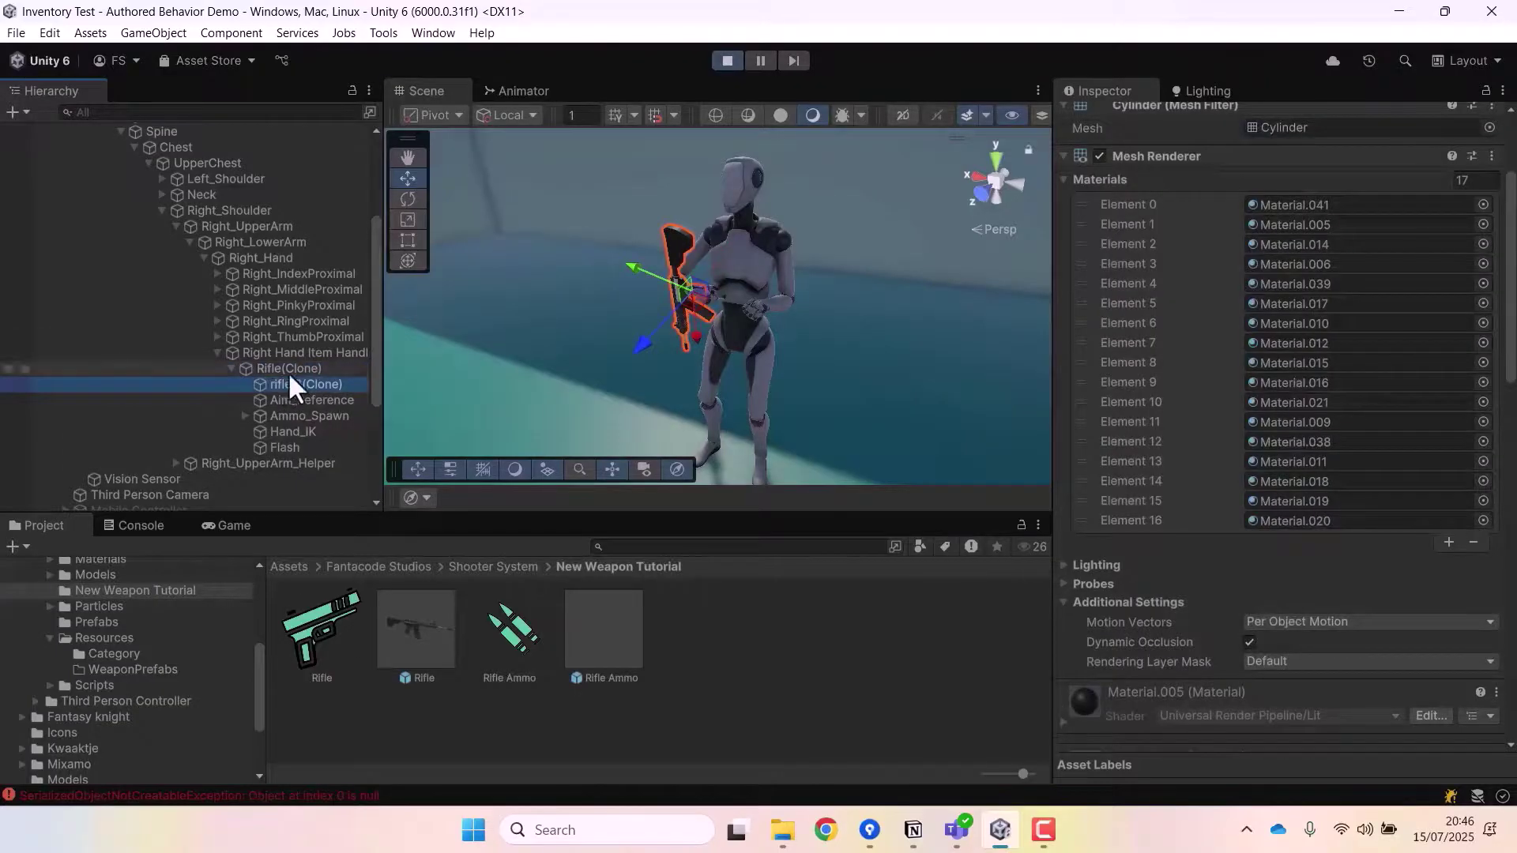
pyautogui.click(287, 368)
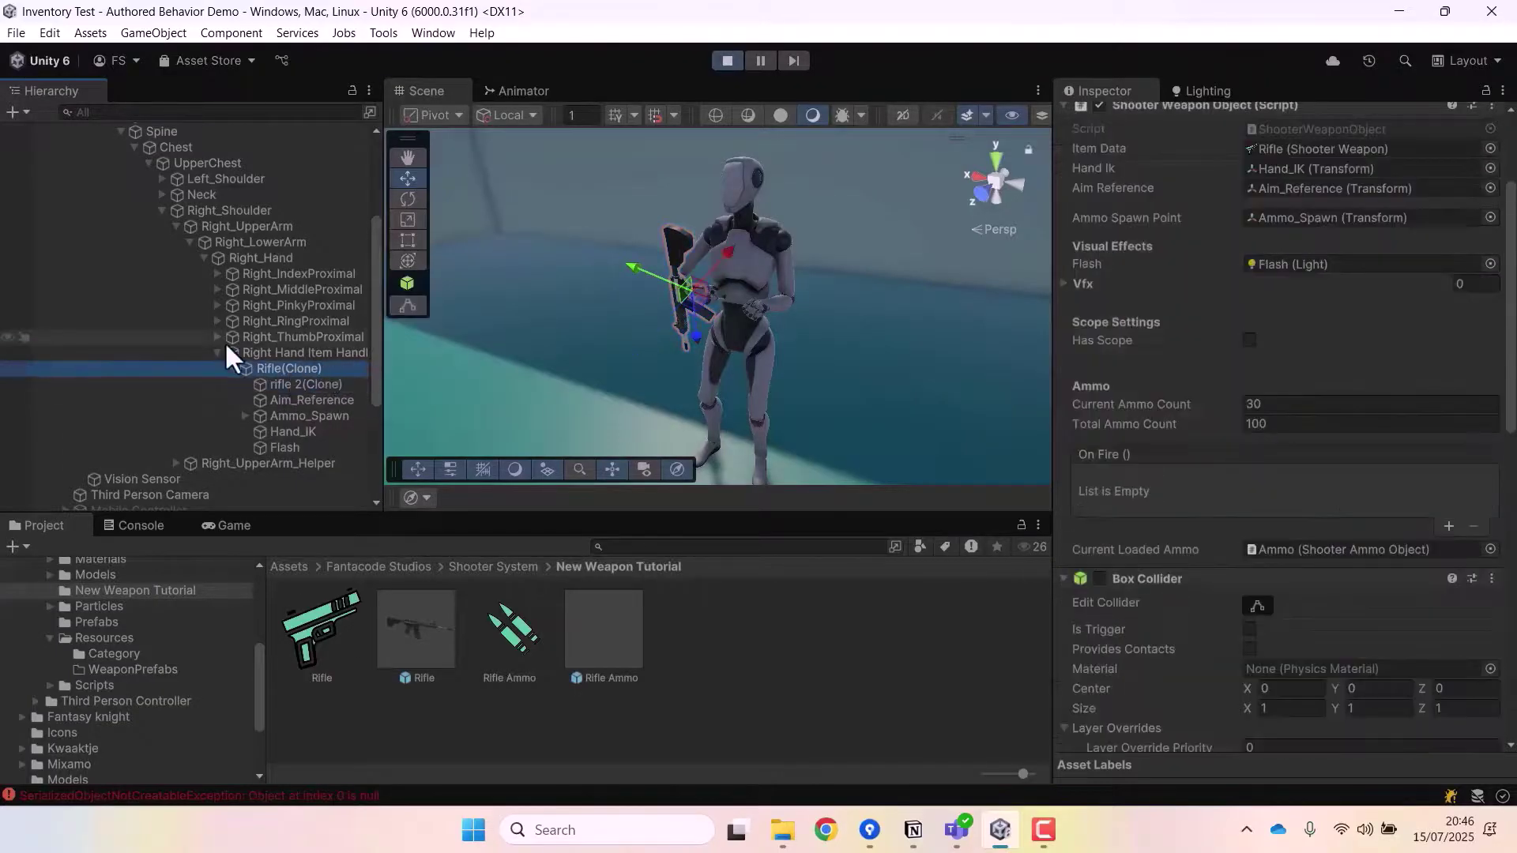
# Rotate Rifle(Clone) across the player's body and move it into the hand grip, at about position 0.019, -0.093, 0.006
pyautogui.keyDown('alt'); pyautogui.moveTo(913, 319); pyautogui.dragTo(880, 292); pyautogui.keyUp('alt')
pyautogui.press('e')
pyautogui.moveTo(708, 272); pyautogui.dragTo(749, 302)
pyautogui.moveTo(862, 338); pyautogui.dragTo(886, 309, button='right')
pyautogui.press('w')
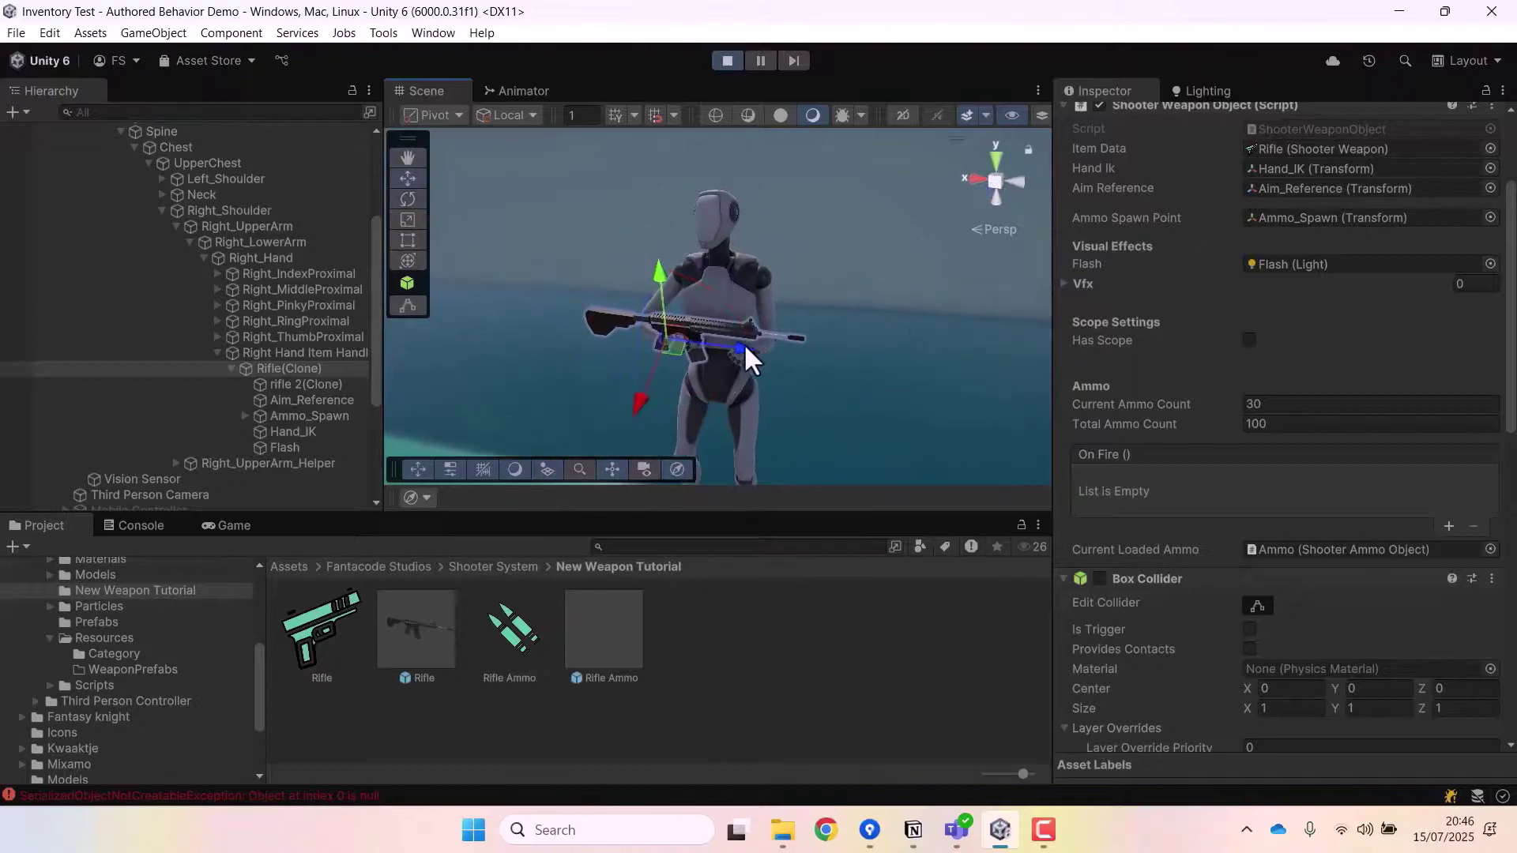
pyautogui.moveTo(742, 343); pyautogui.dragTo(770, 355)
pyautogui.moveTo(766, 354); pyautogui.dragTo(795, 335, button='right')
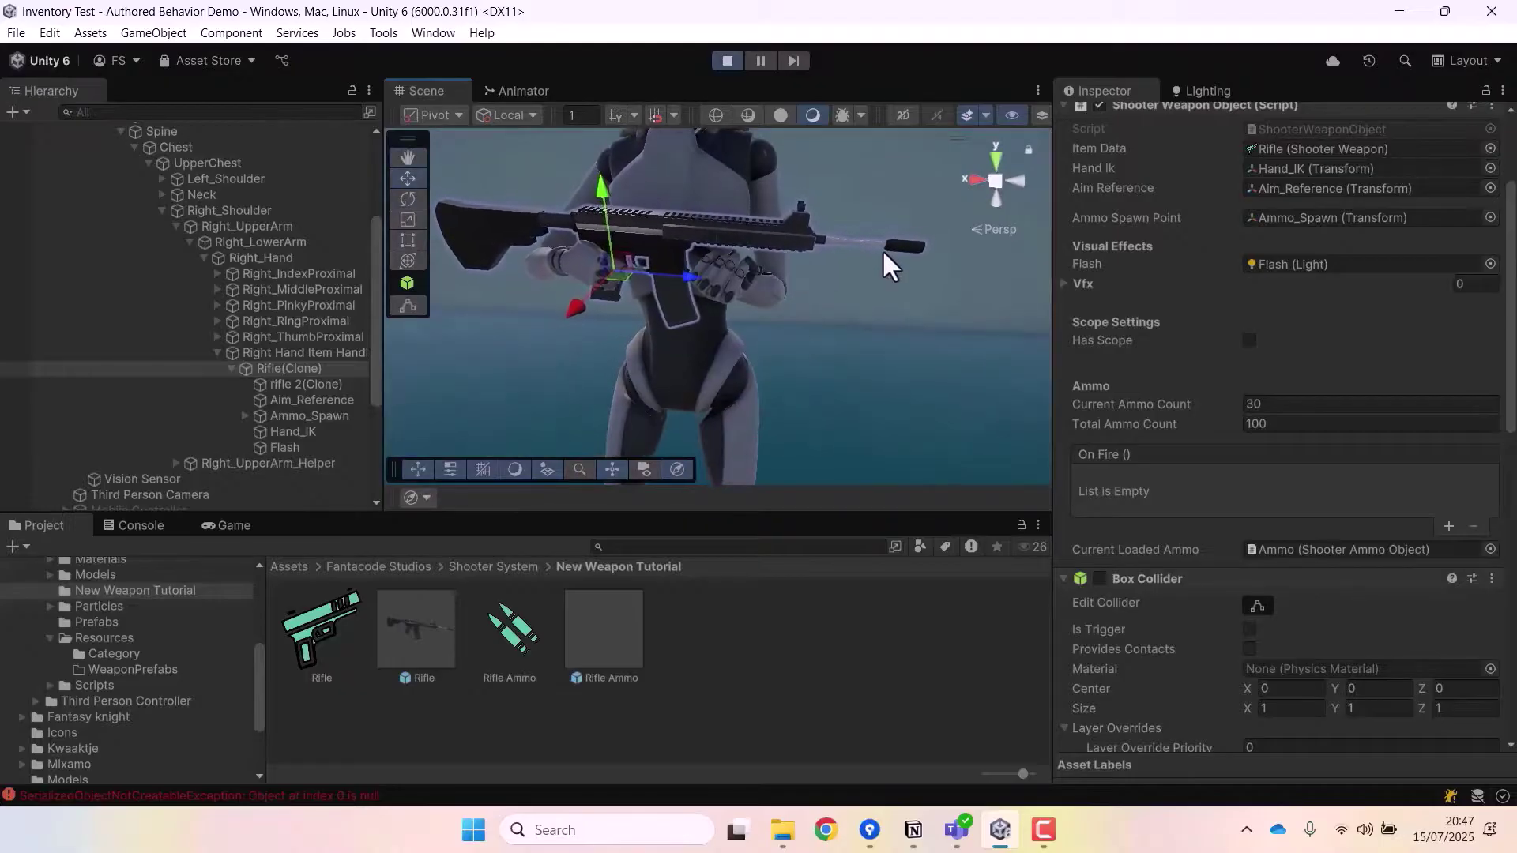
# Fine-tune the rotation of Rifle(Clone) to about 83.889, -312.523, -130.166 so the barrel angles slightly downward across both hands
pyautogui.press('e')
pyautogui.moveTo(681, 240); pyautogui.dragTo(498, 301)
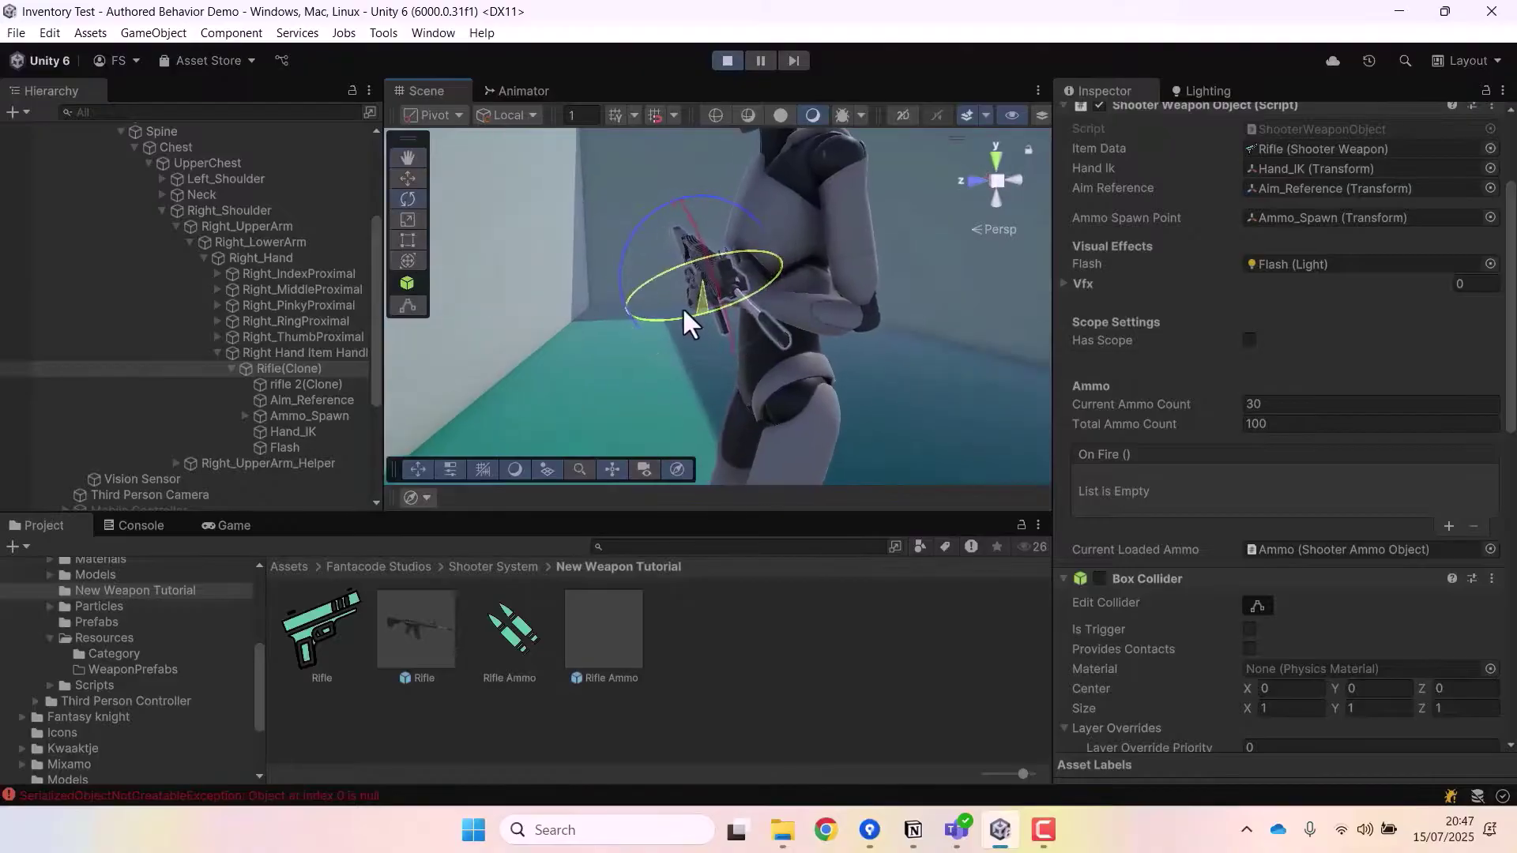
pyautogui.keyDown('alt'); pyautogui.moveTo(684, 314); pyautogui.dragTo(985, 298); pyautogui.keyUp('alt')
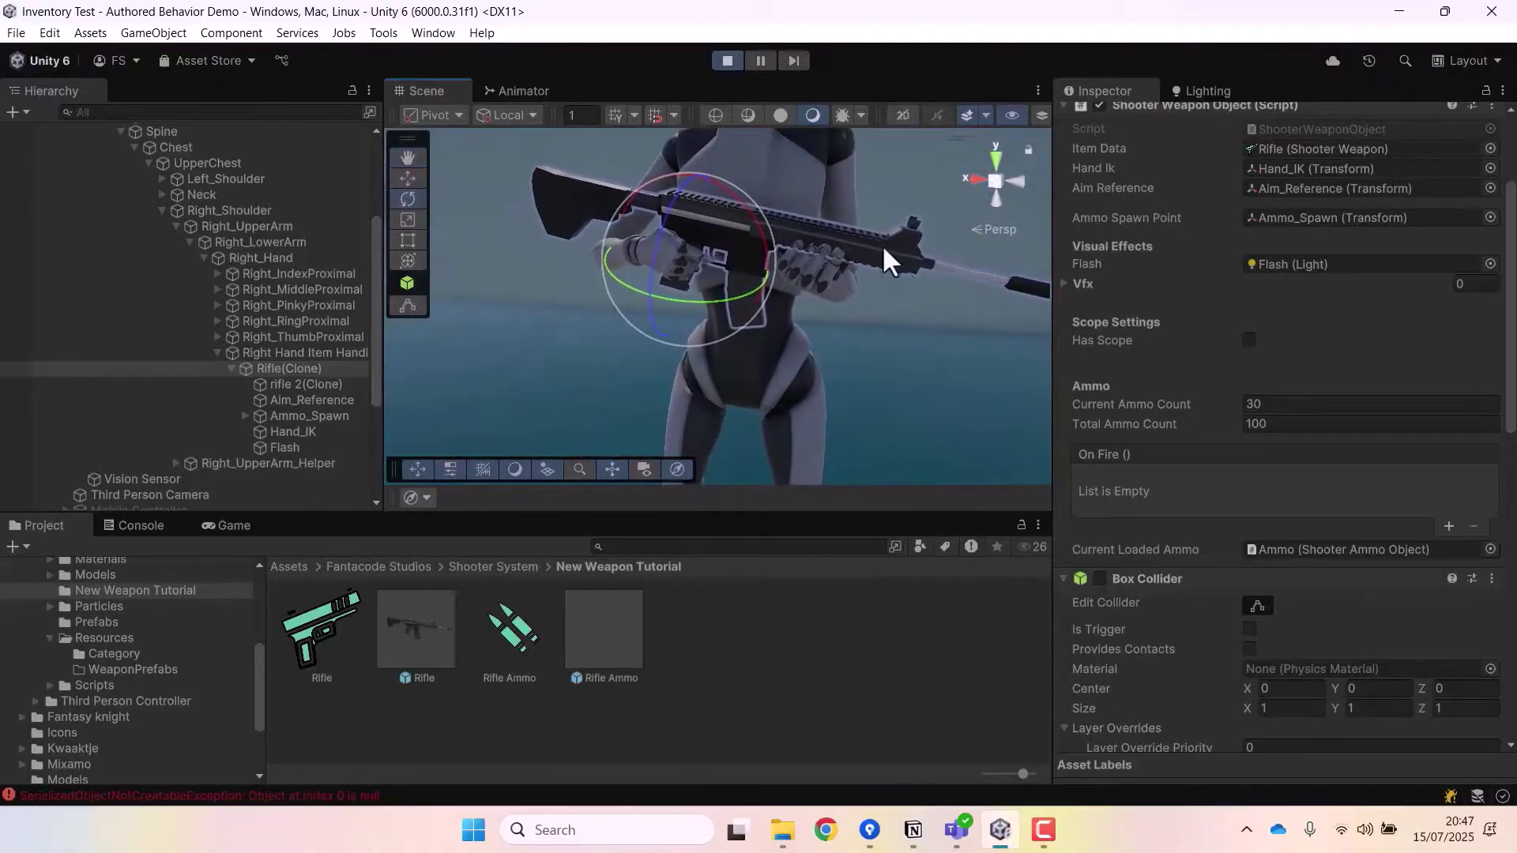
pyautogui.keyDown('alt'); pyautogui.moveTo(890, 254); pyautogui.dragTo(790, 344); pyautogui.keyUp('alt')
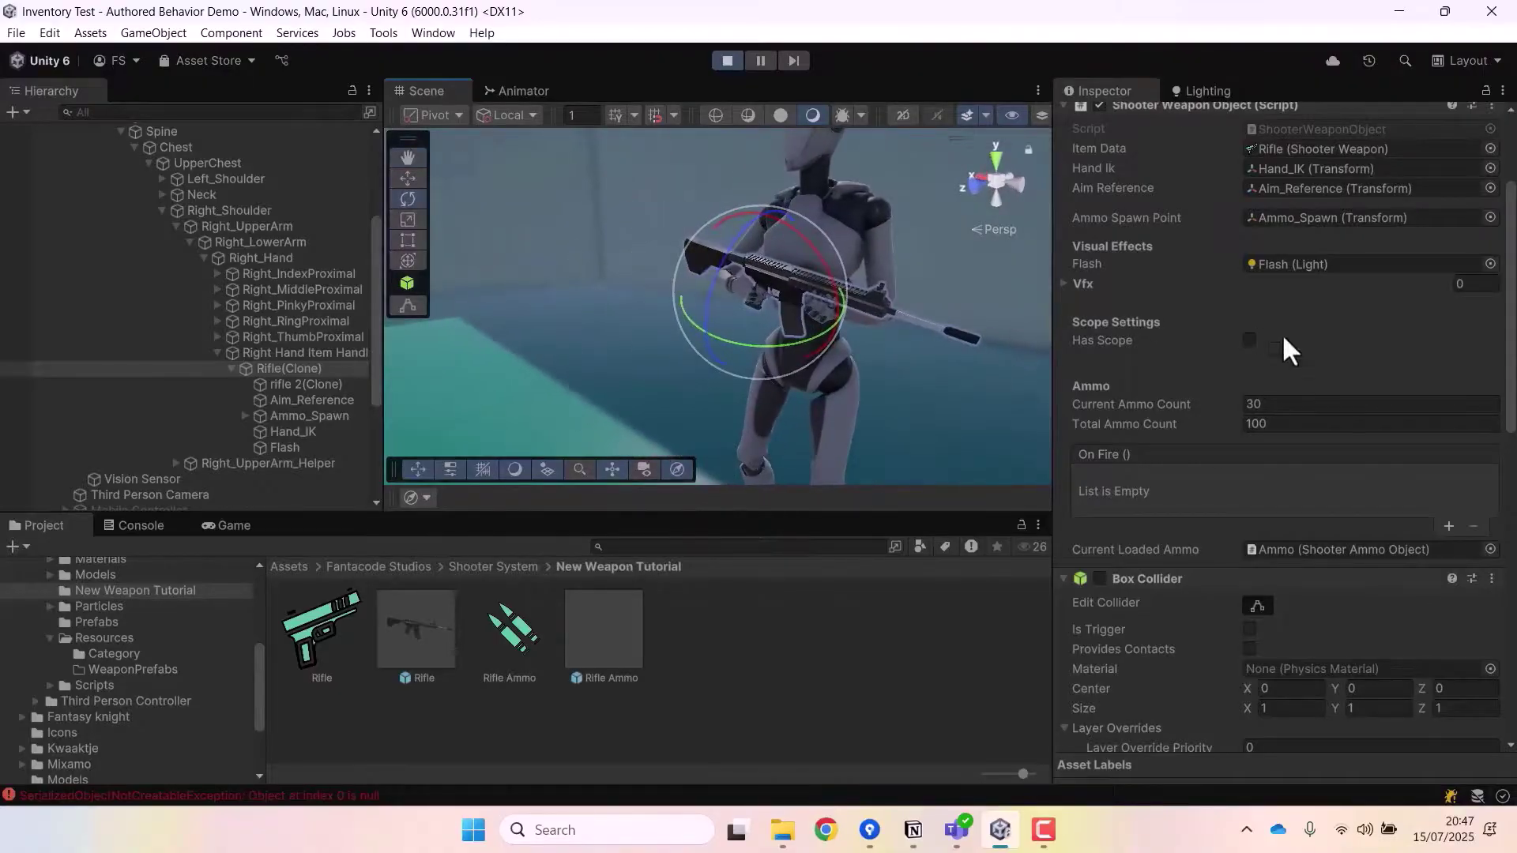
# Copy the Position of Rifle(Clone) into the Right Hand Transform Position of the Rifle shooter weapon: 0.019, -0.093, 0.006
pyautogui.scroll(5, 1465, 606)
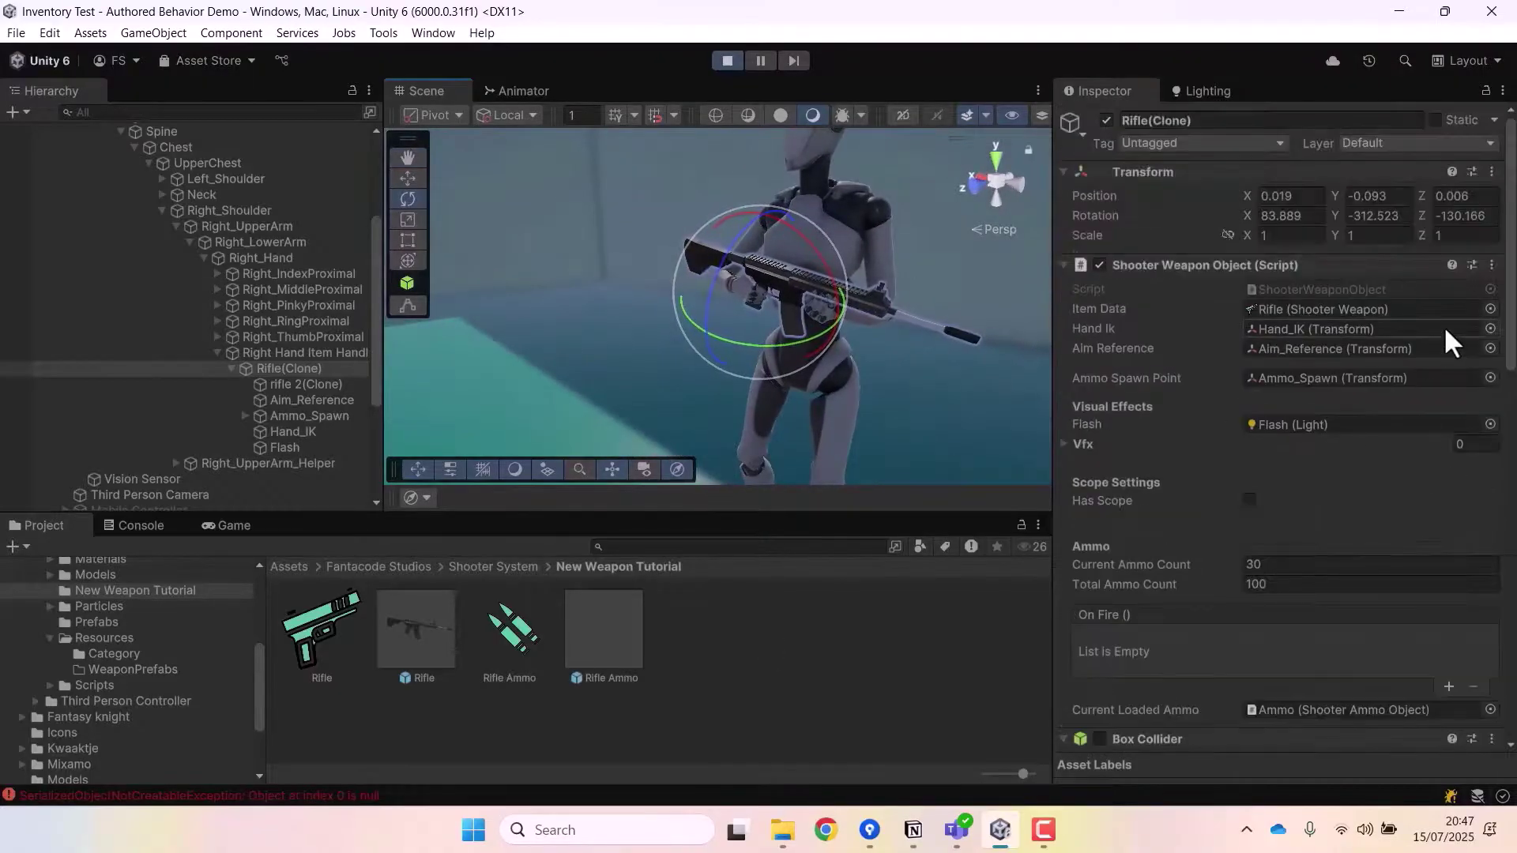
pyautogui.rightClick(1091, 193)
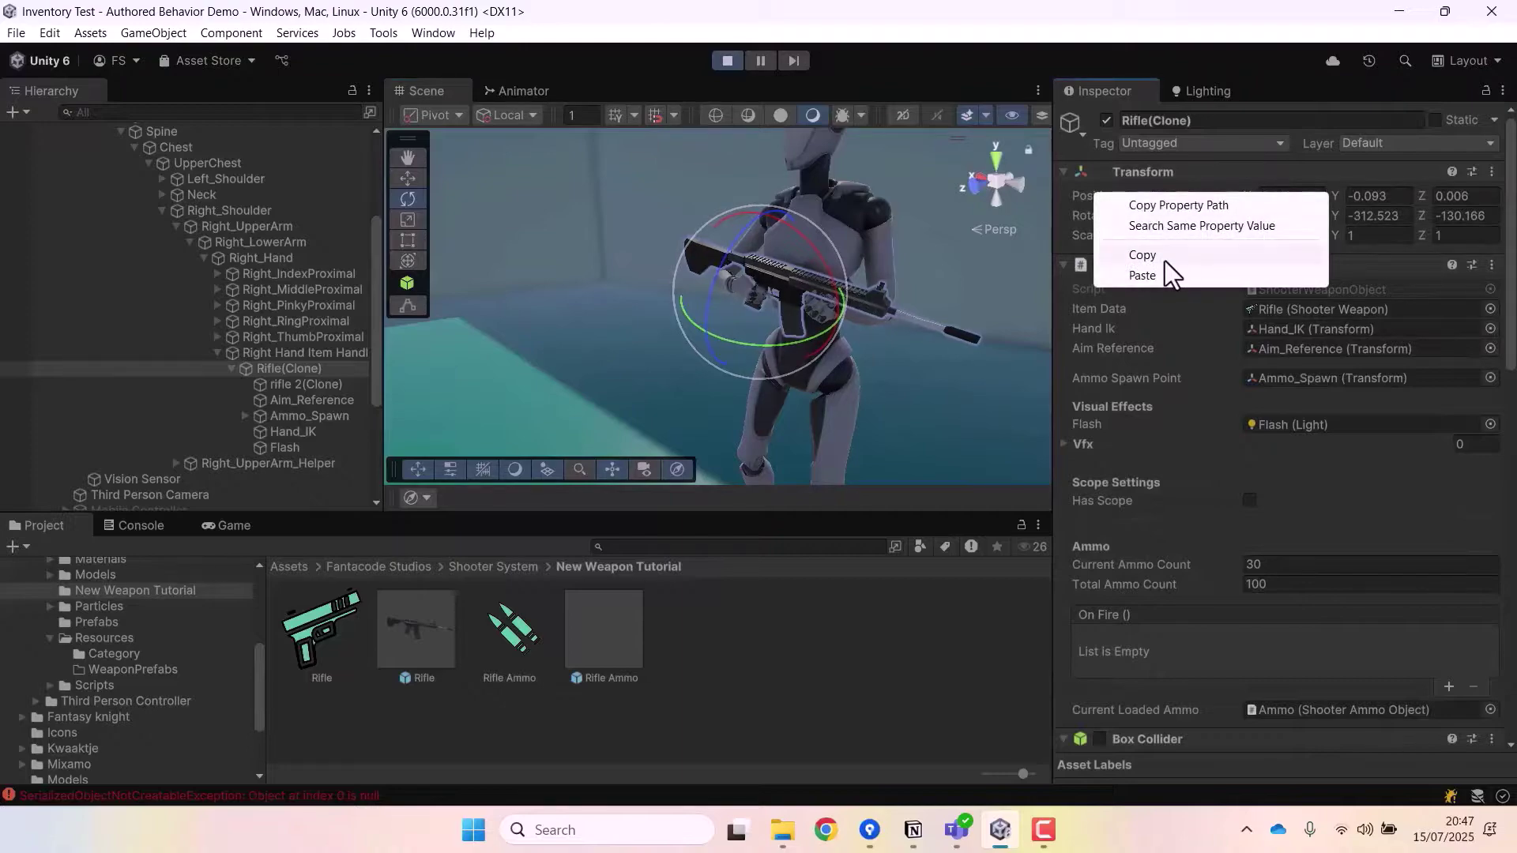
pyautogui.click(1164, 257)
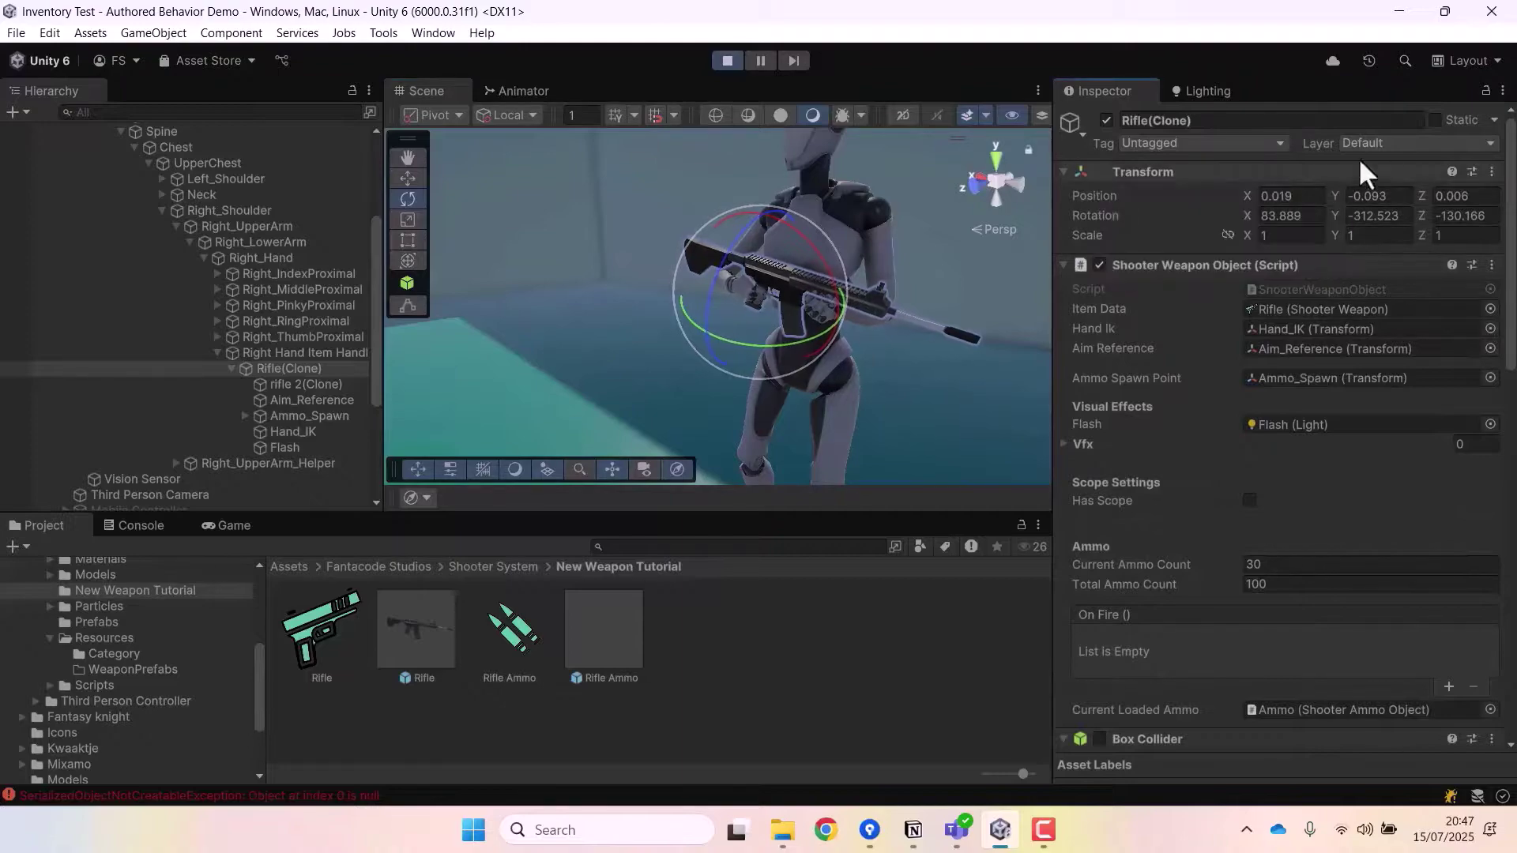
pyautogui.click(329, 636)
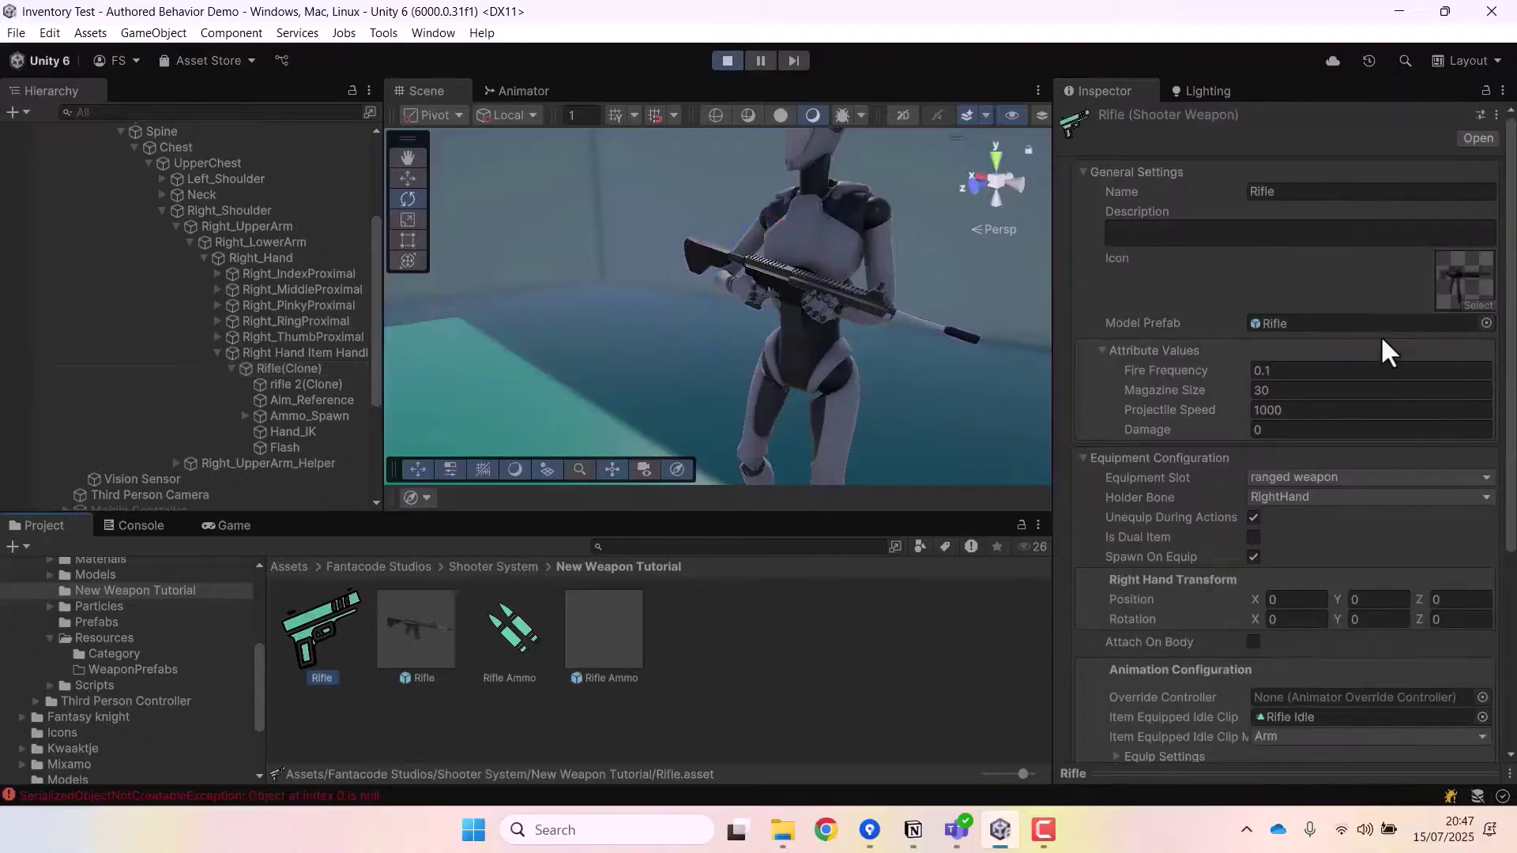
pyautogui.scroll(-5, 1381, 335)
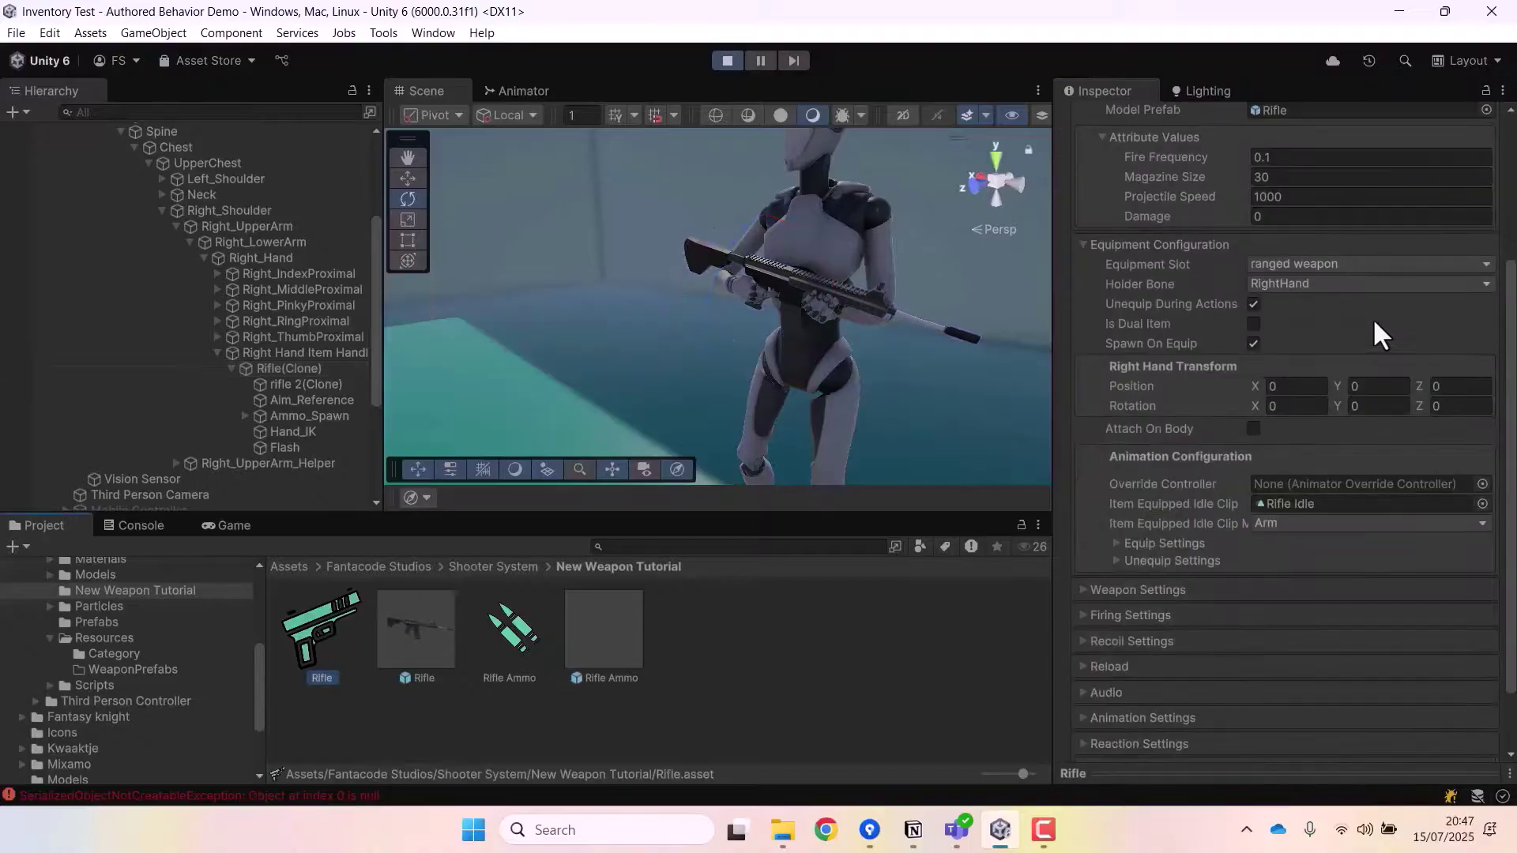
pyautogui.rightClick(1126, 387)
pyautogui.click(1181, 463)
# Copy the Euler angles of Rifle(Clone) into the Rifle shooter weapon's Right Hand Transform Rotation: 83.88907, 47.47725, 229.8344
pyautogui.click(267, 368)
pyautogui.scroll(5, 1277, 279)
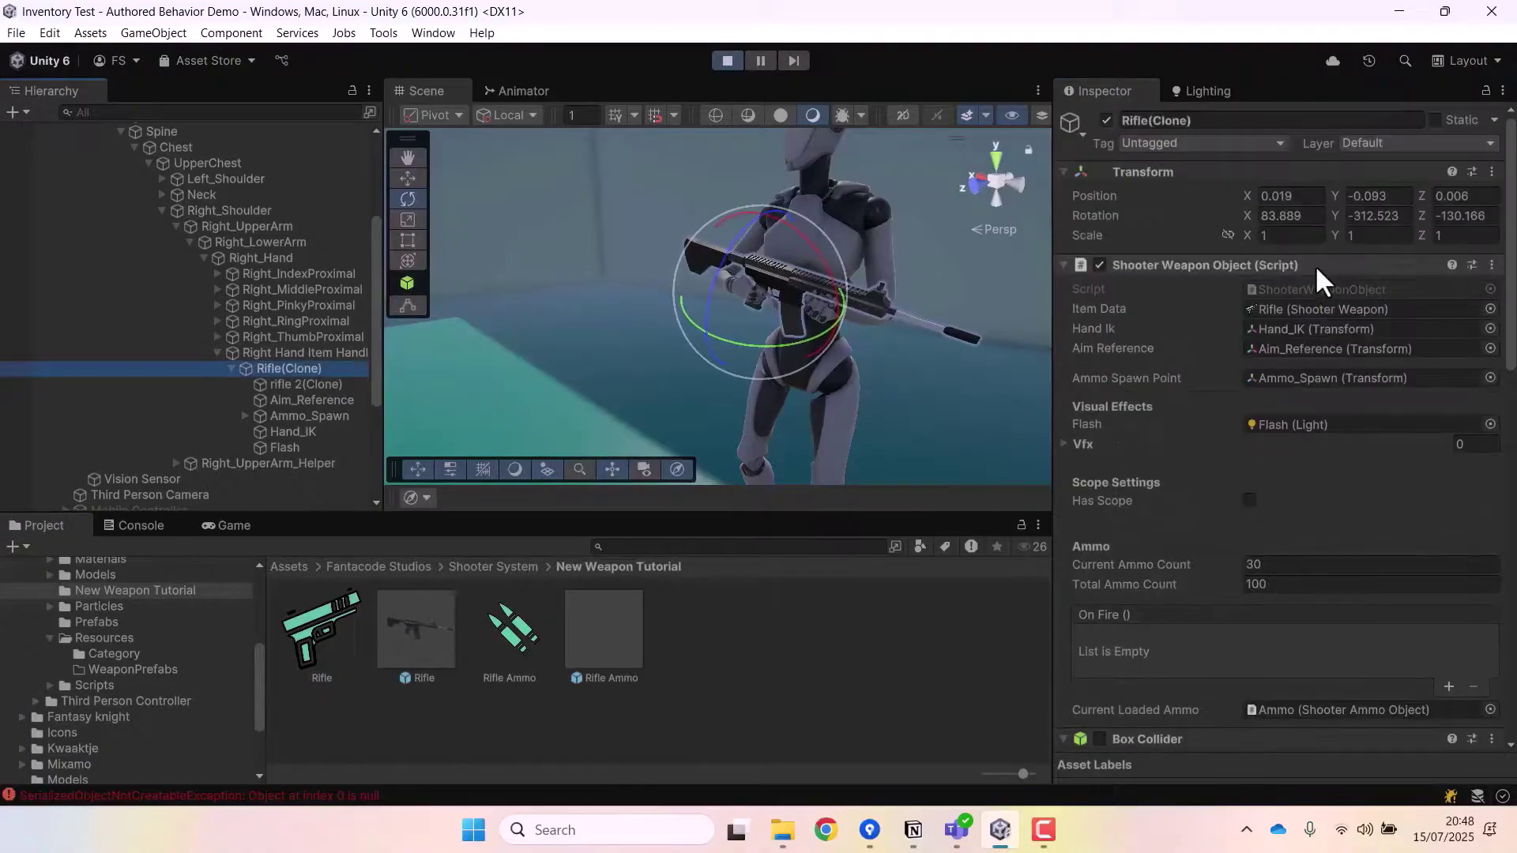
pyautogui.rightClick(1080, 216)
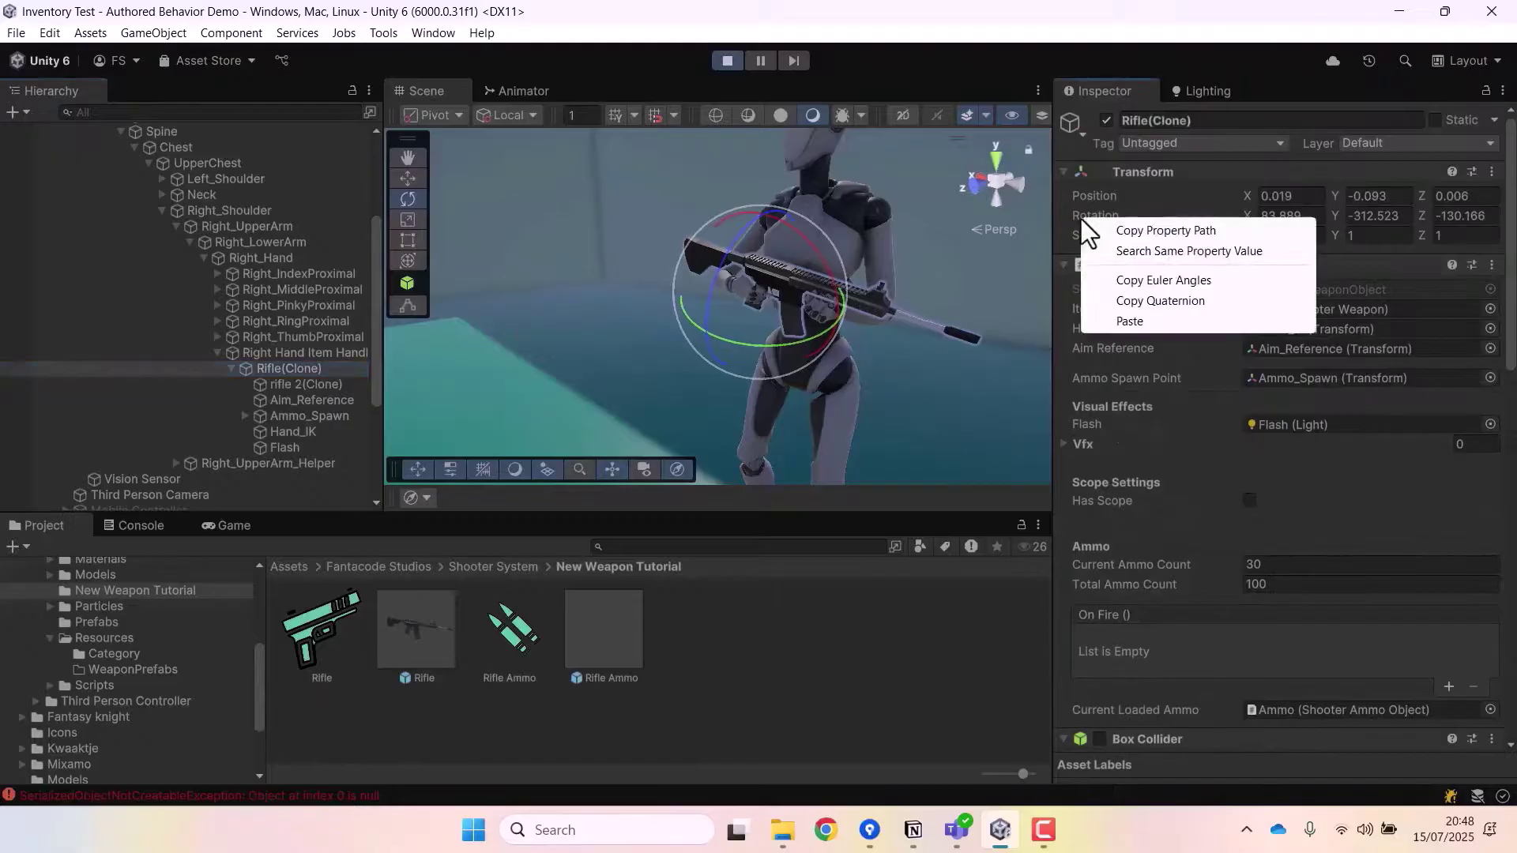
pyautogui.click(1131, 281)
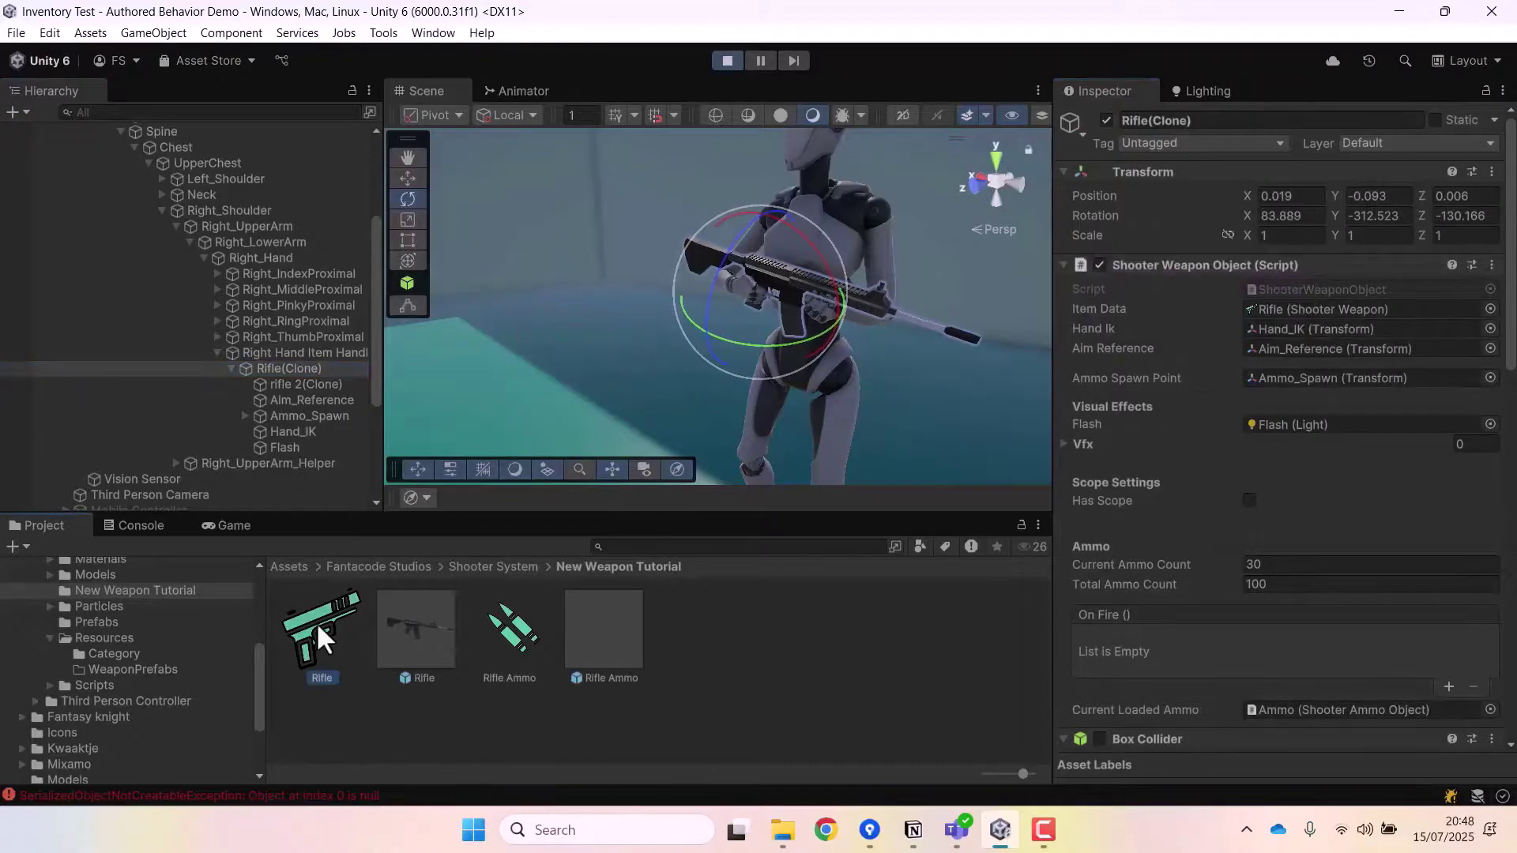
pyautogui.doubleClick(1296, 309)
pyautogui.scroll(-5, 1299, 452)
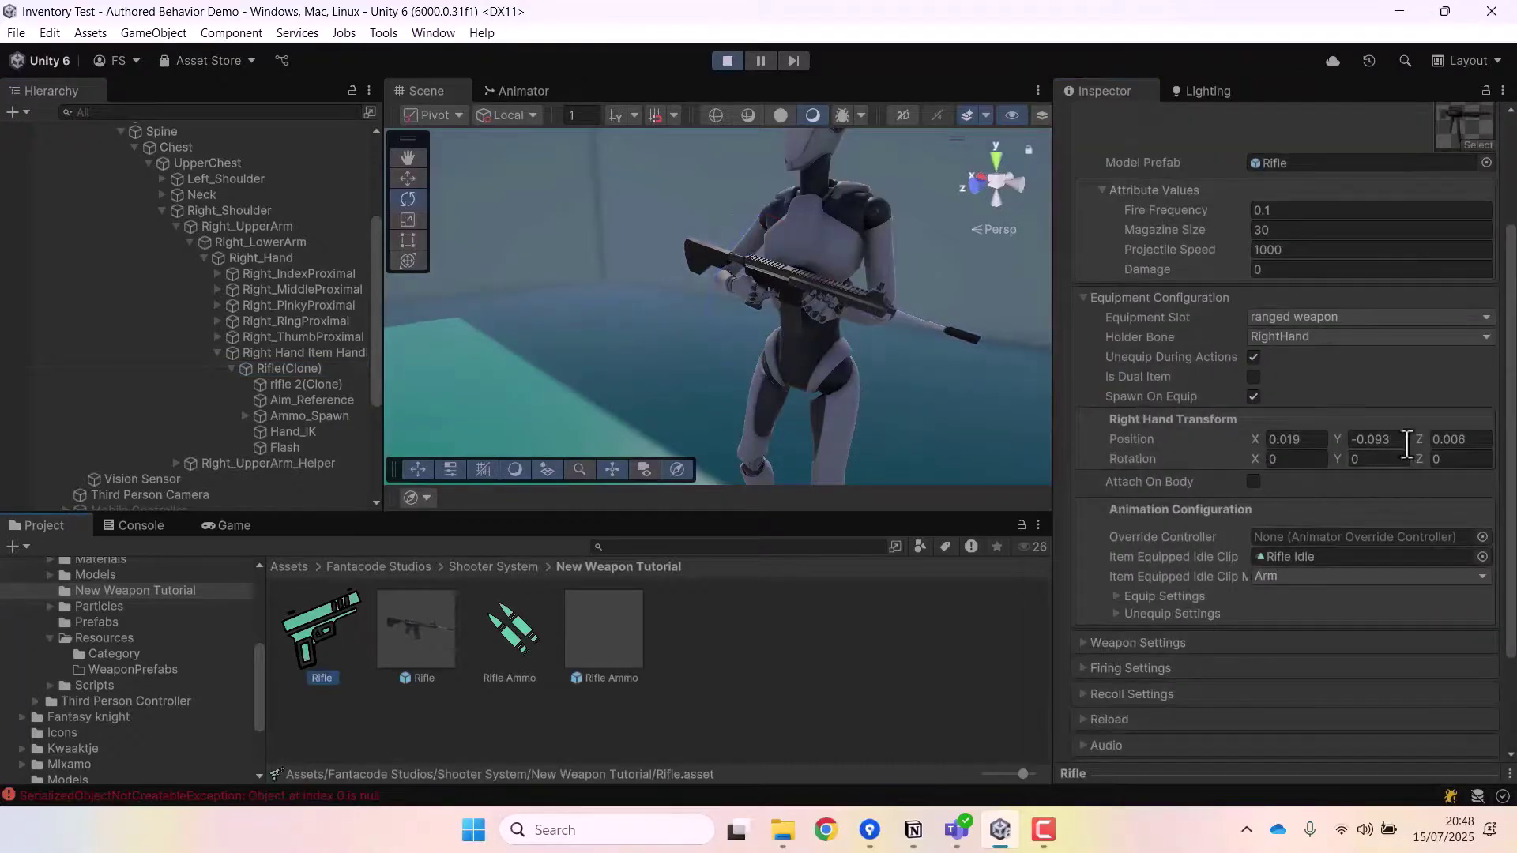
pyautogui.rightClick(1119, 461)
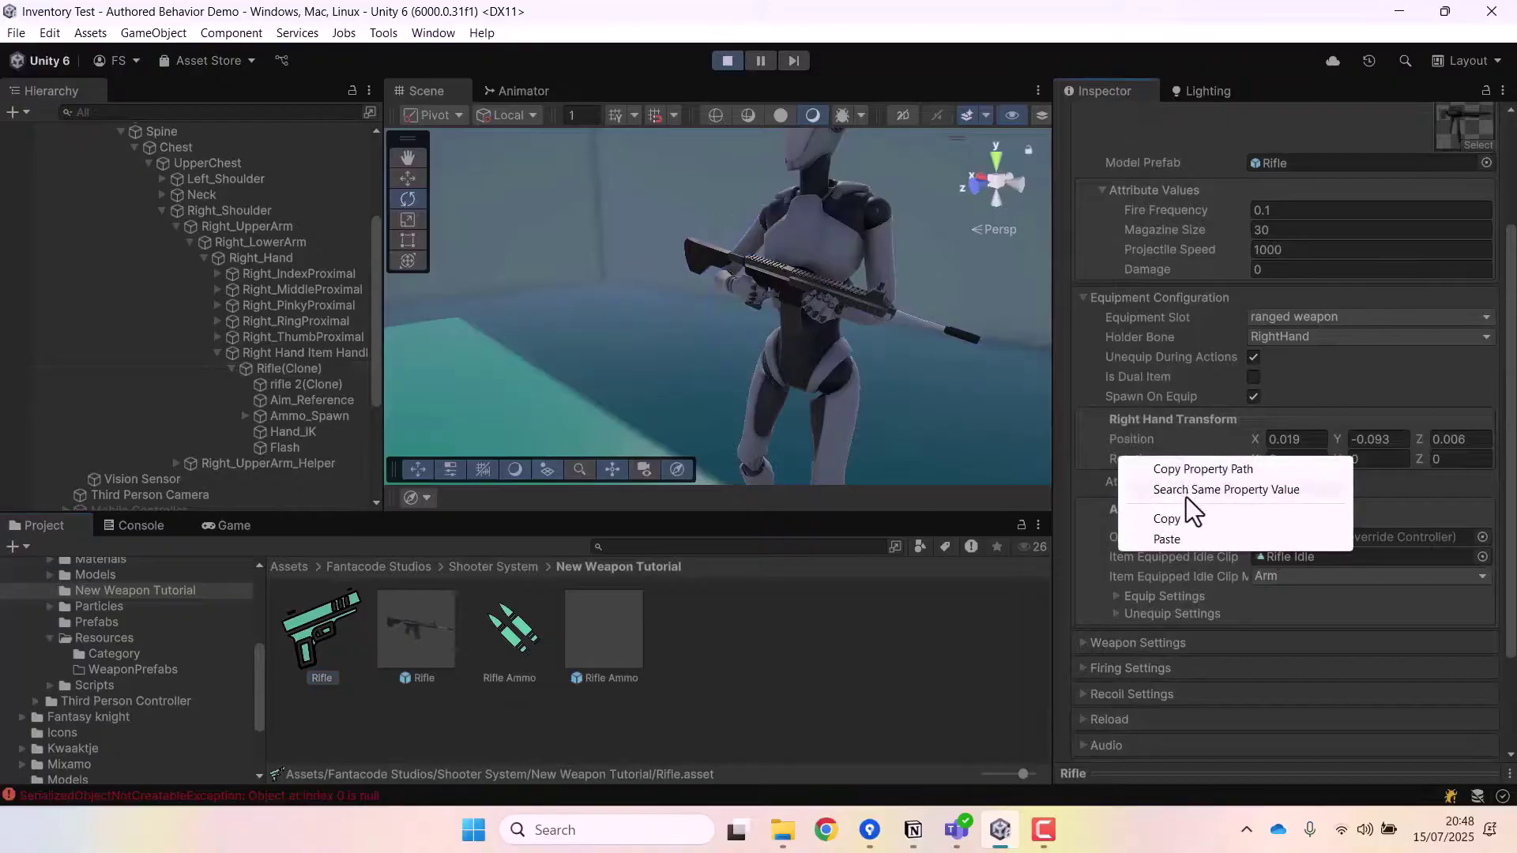
pyautogui.click(1168, 539)
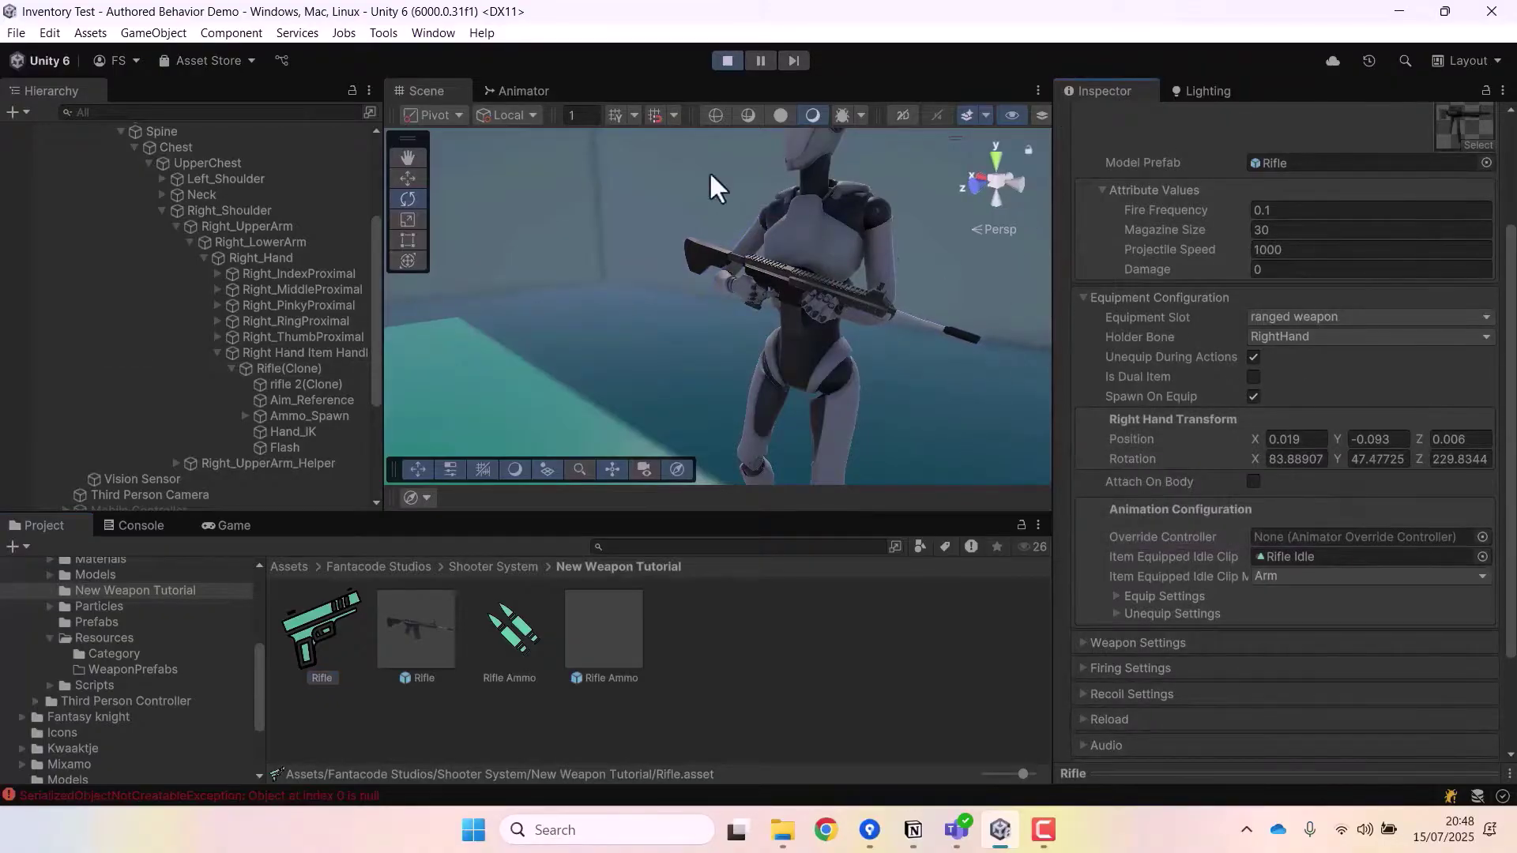
# Stop and replay the scene, then walk the player to test the rifle's new hand placement
pyautogui.click(728, 61)
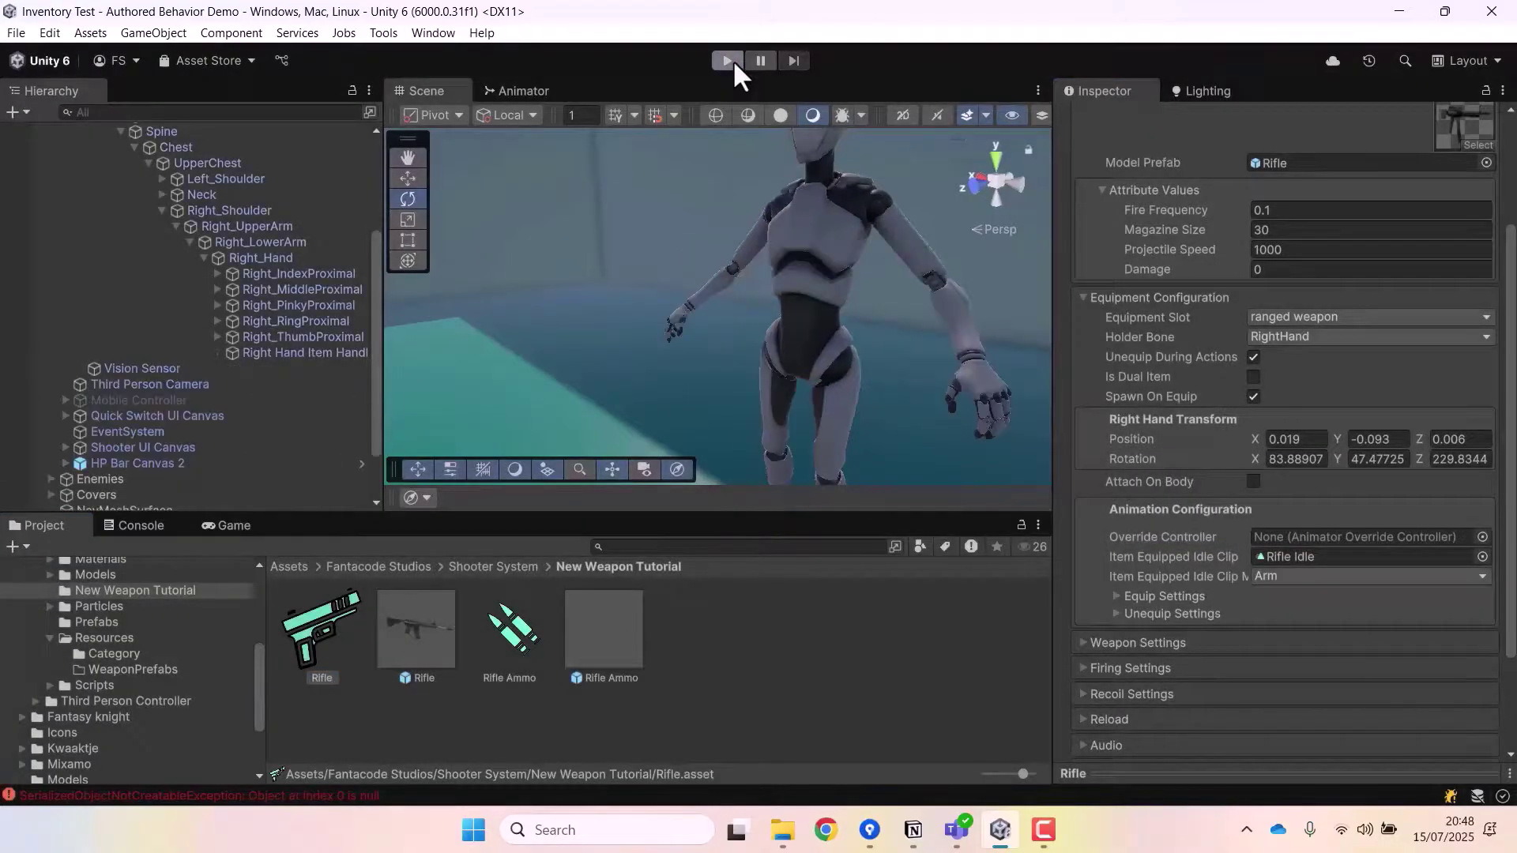
pyautogui.scroll(-3, 887, 230)
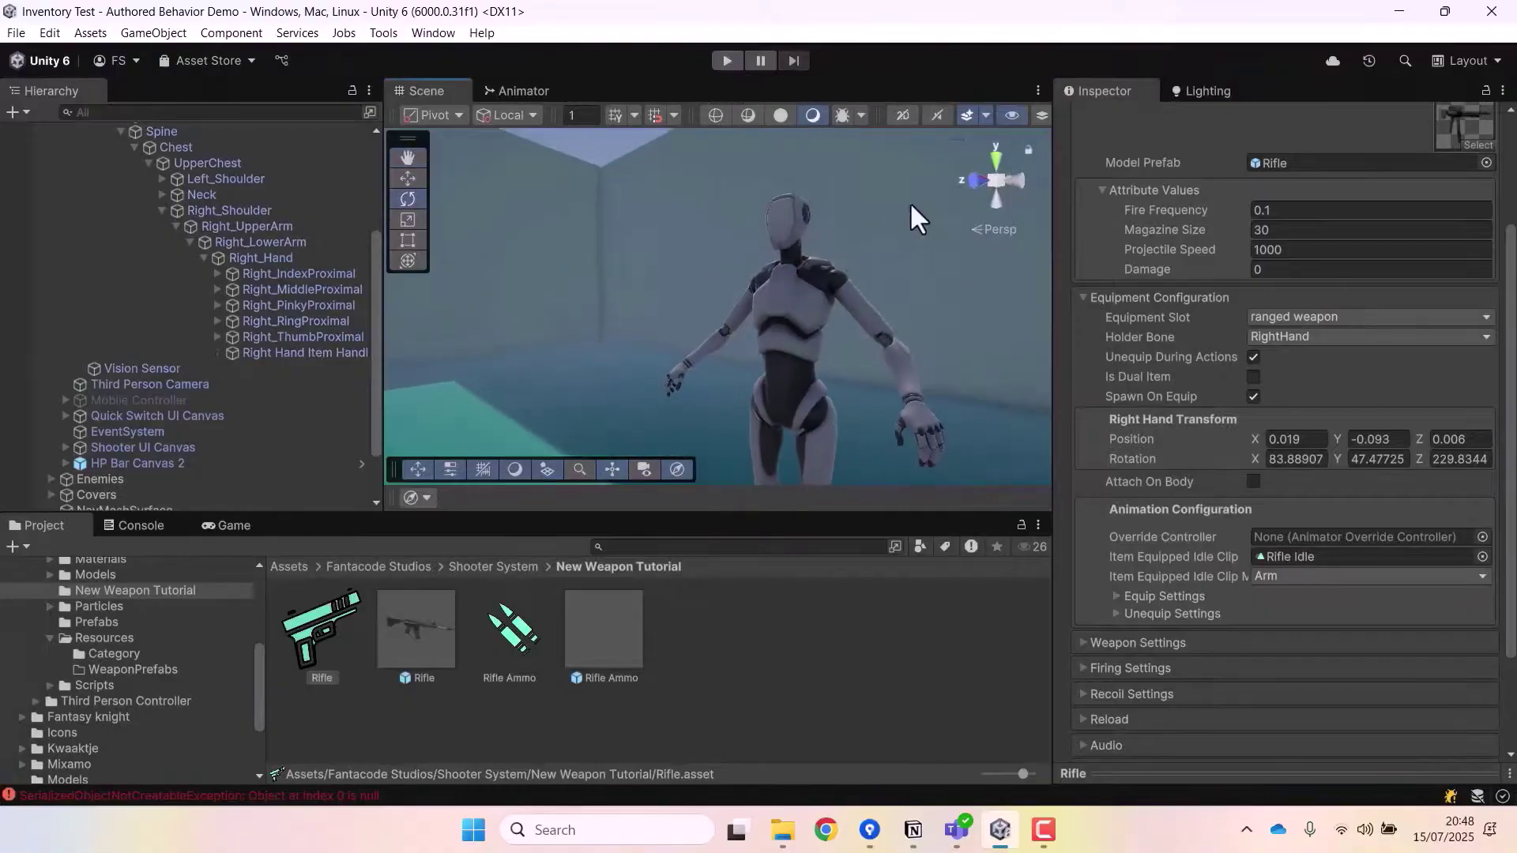
pyautogui.click(727, 61)
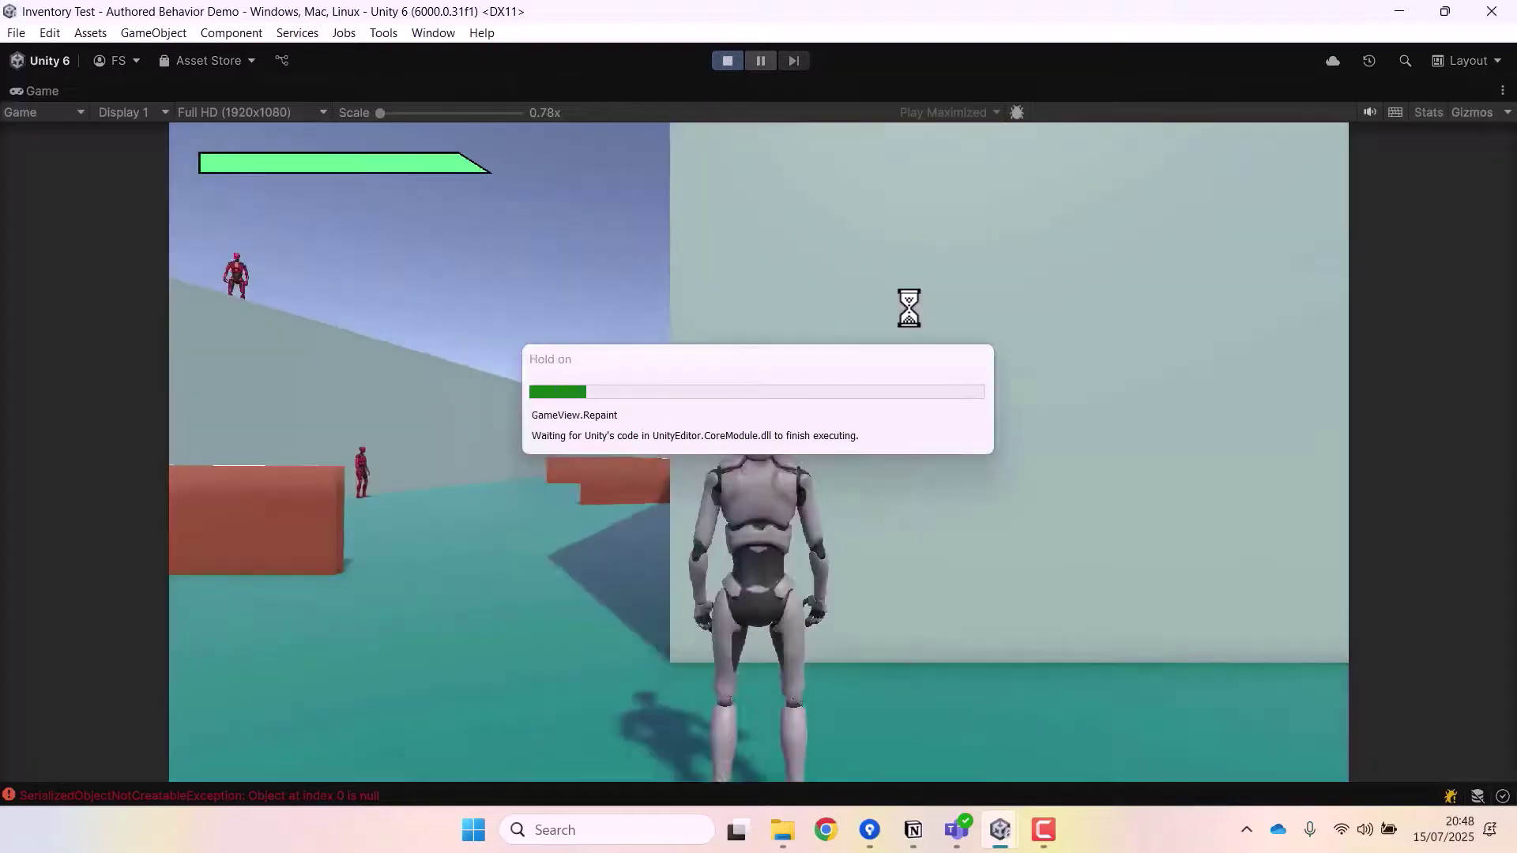
pyautogui.press('w')
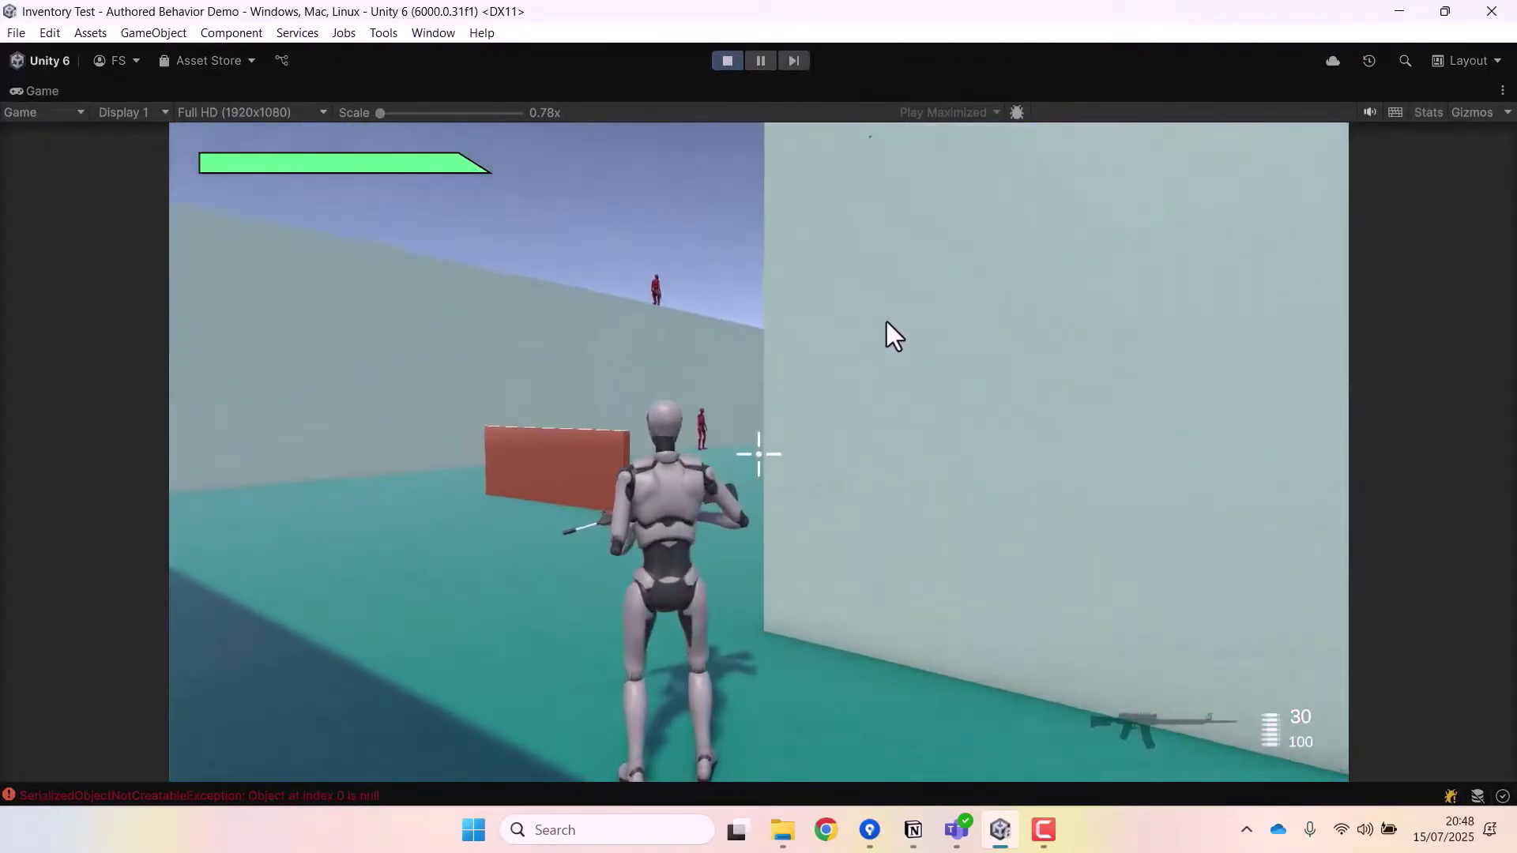
# Walk the player around in several directions to examine how both hands hold the rifle while idle
pyautogui.press('s')
pyautogui.press('a')
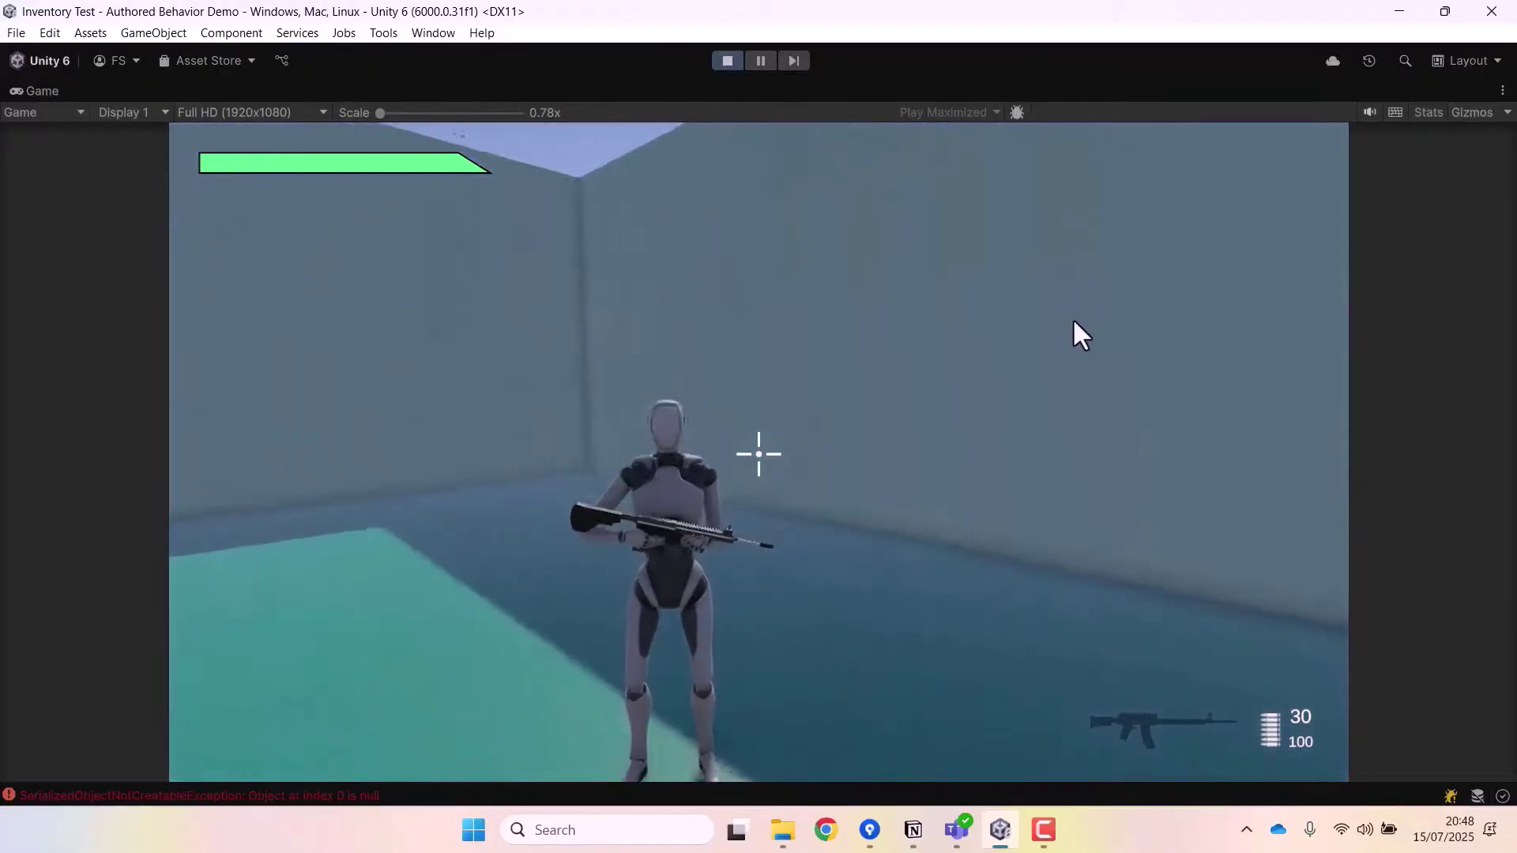
pyautogui.press('a')
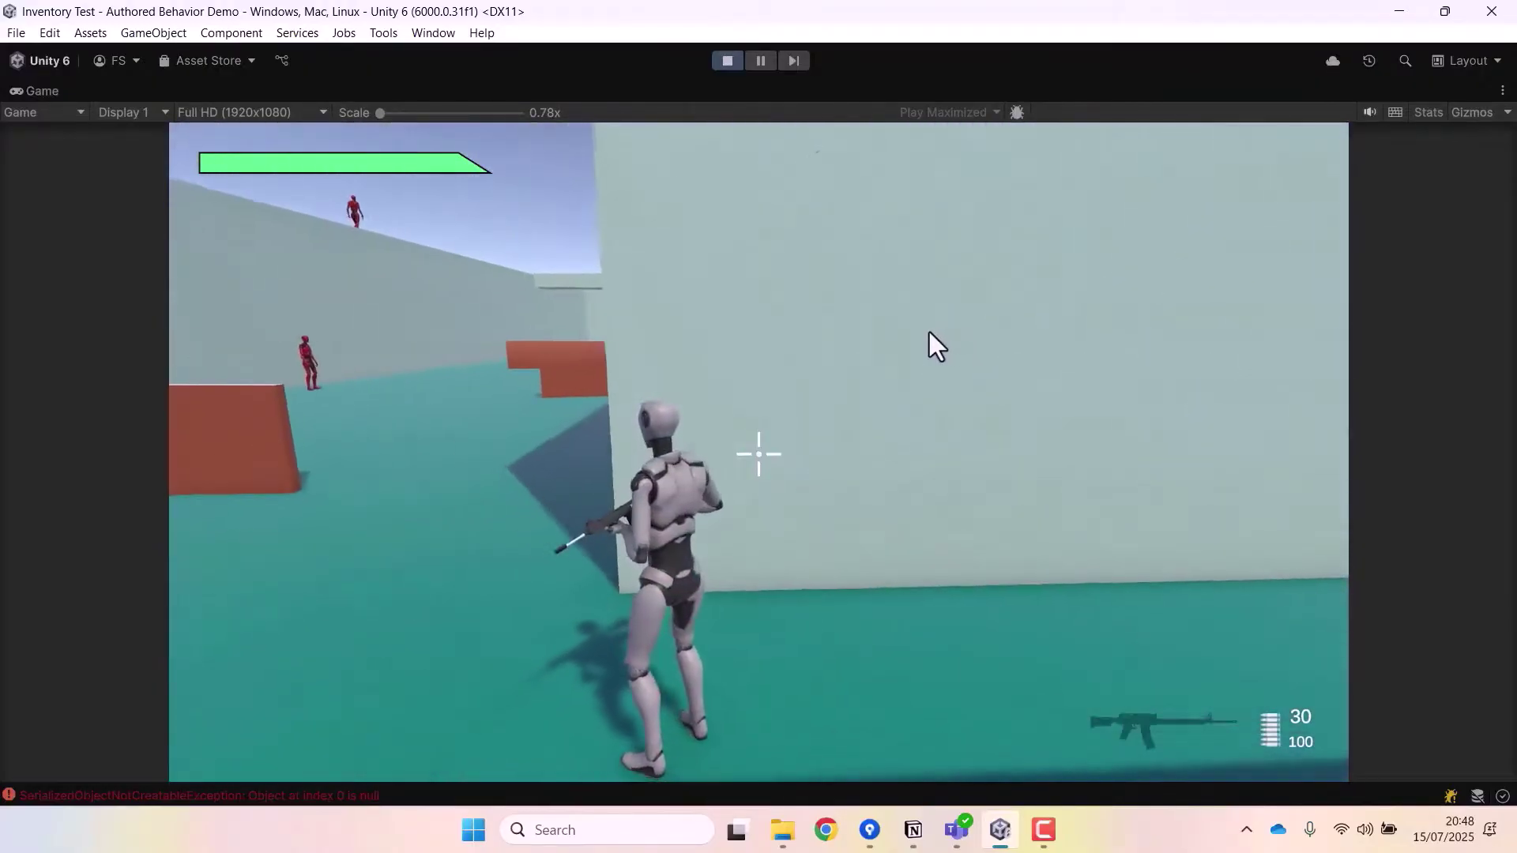
pyautogui.press('a')
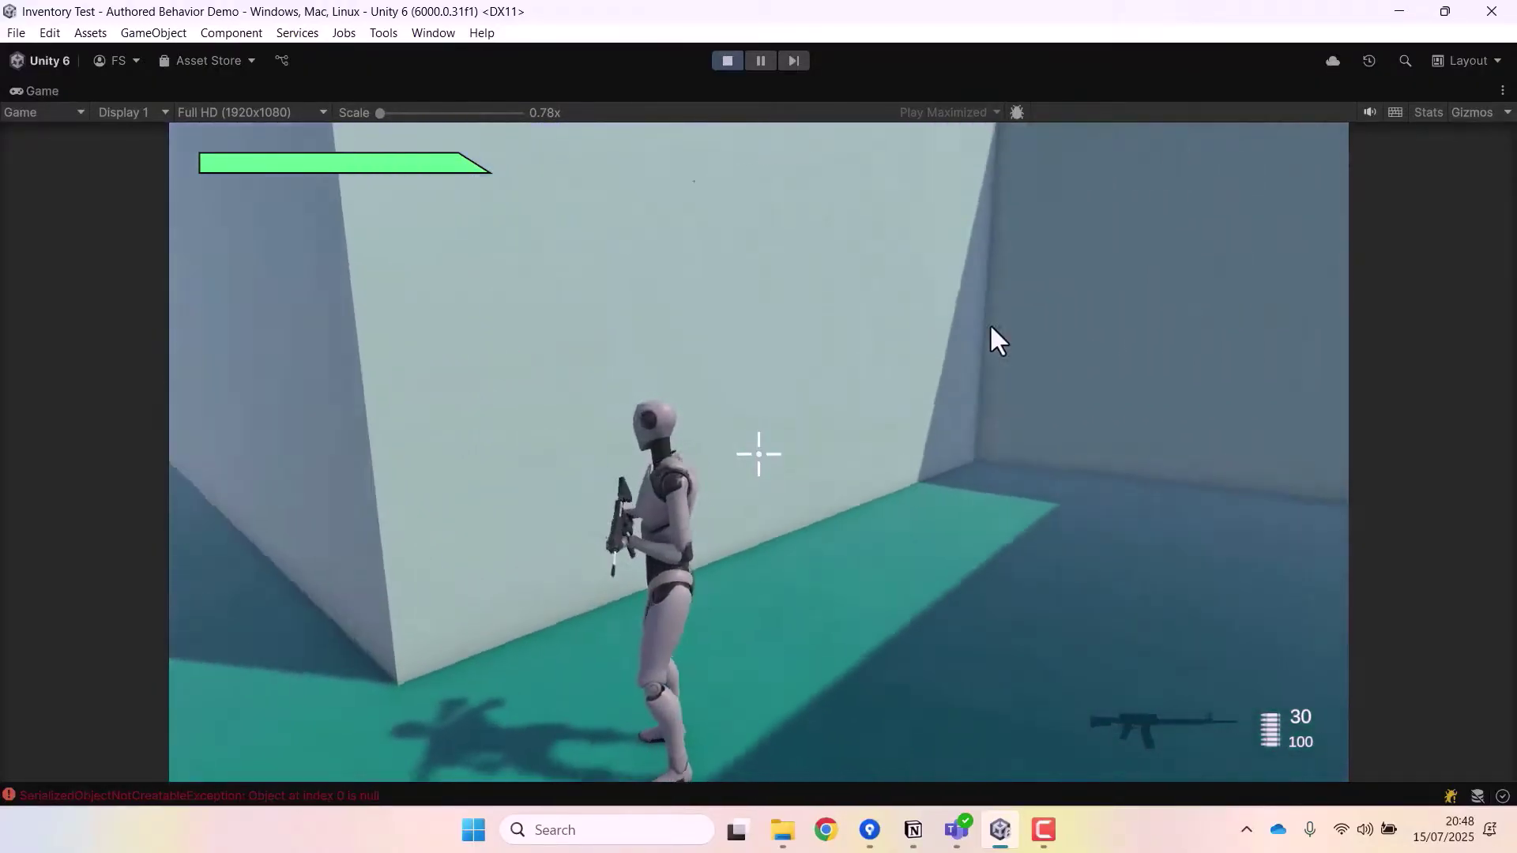
pyautogui.press('a')
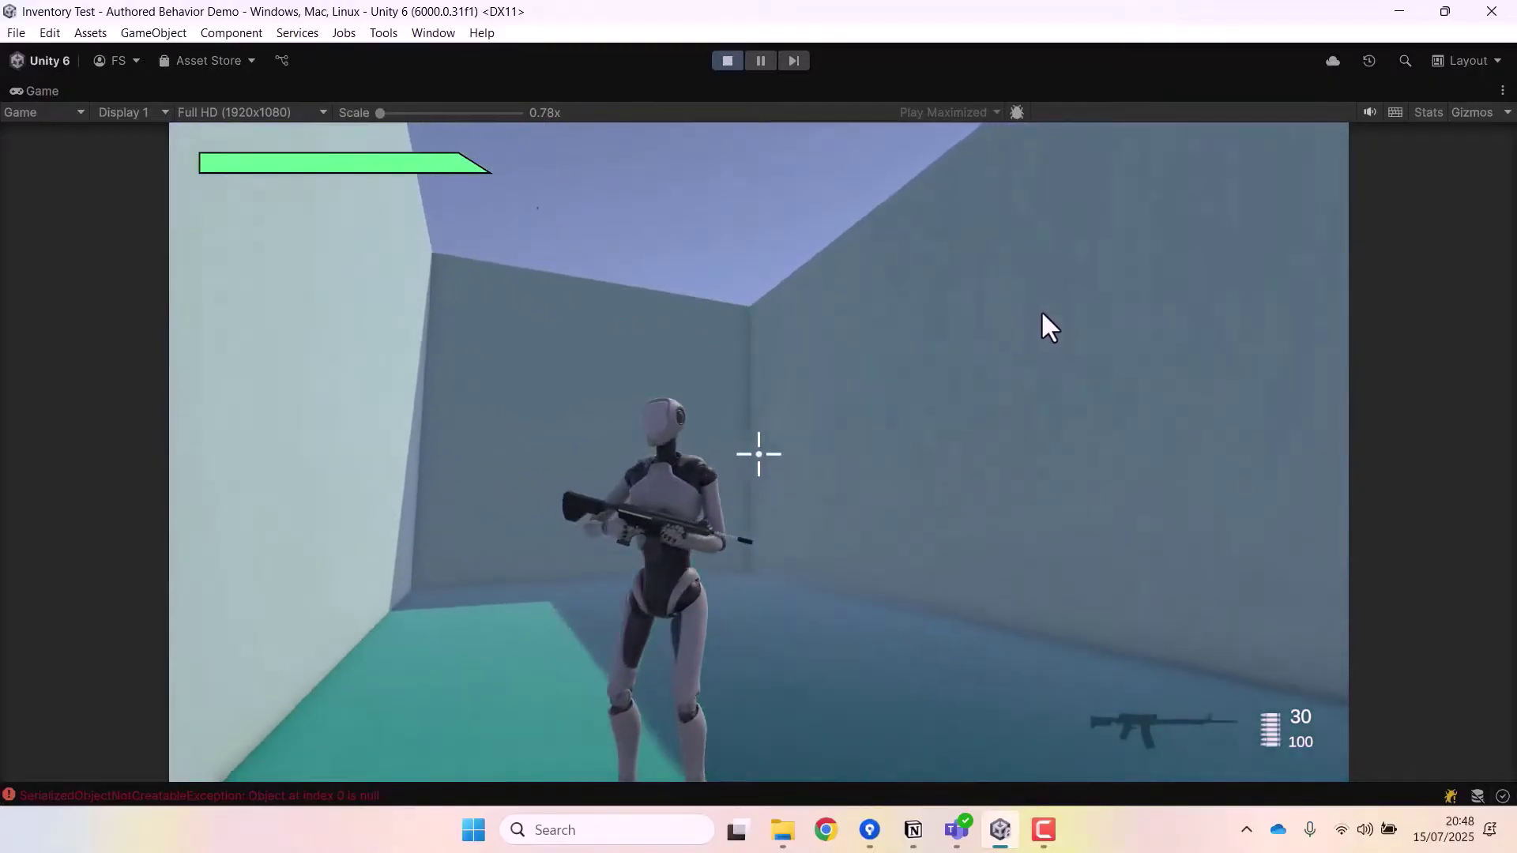
pyautogui.press('w')
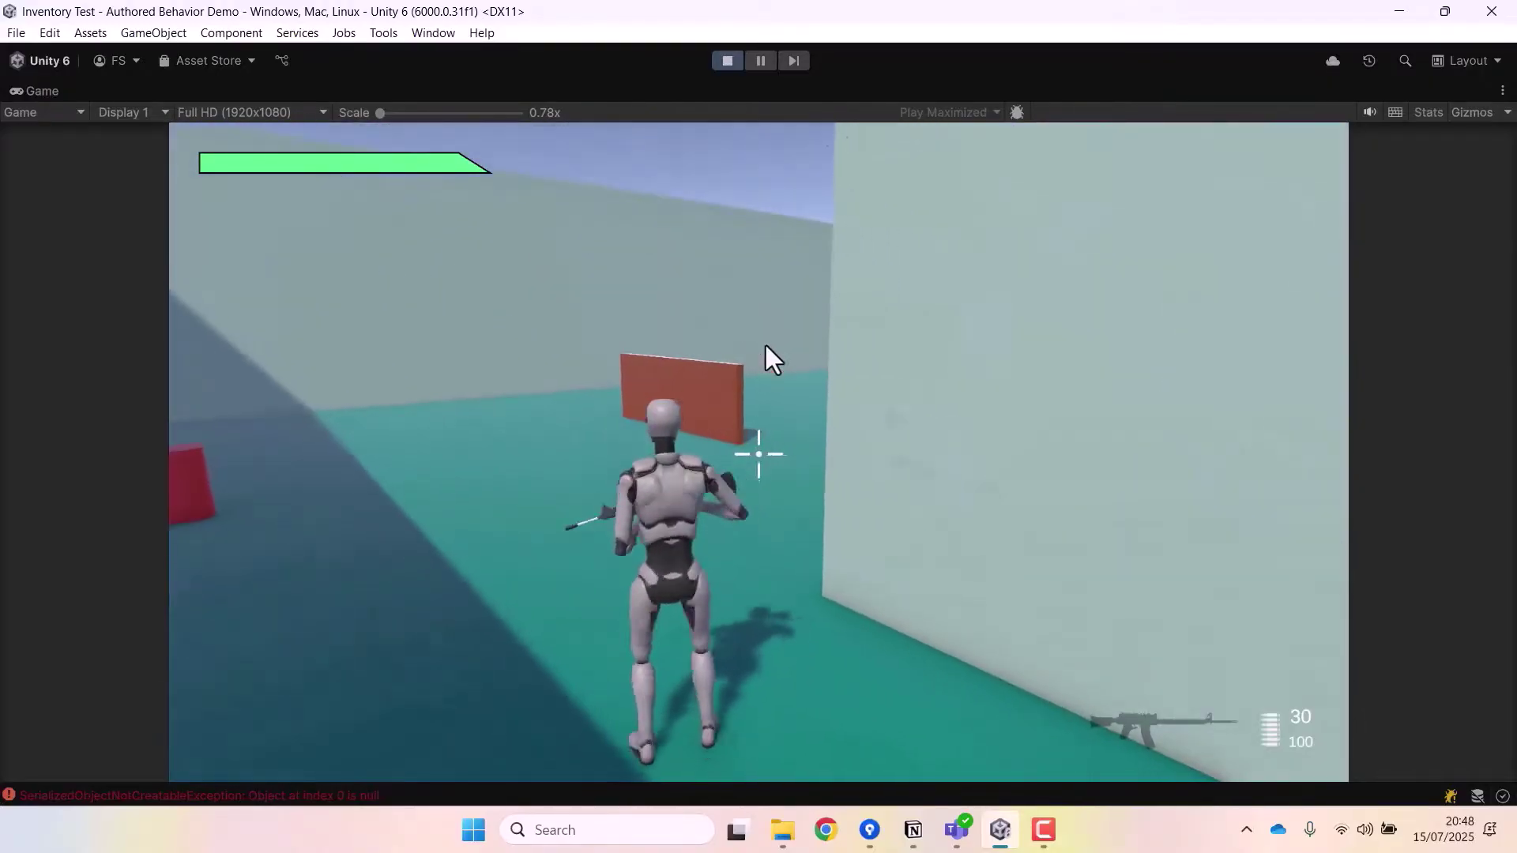
pyautogui.press('w')
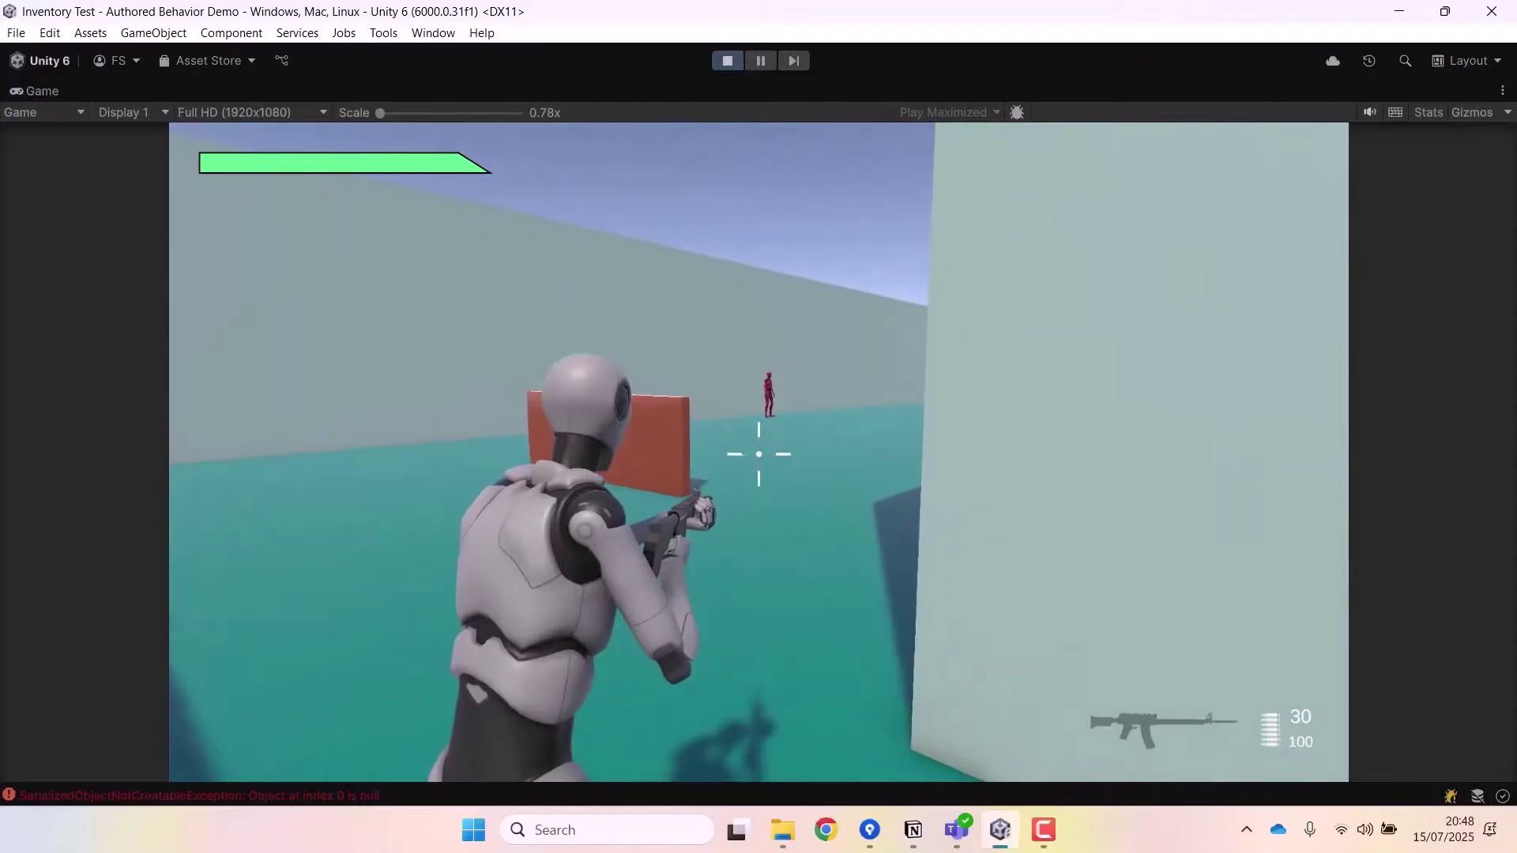
# Aim the rifle at the distant red enemy and fire several shots while moving forward
pyautogui.click(758, 454)
pyautogui.press('d')
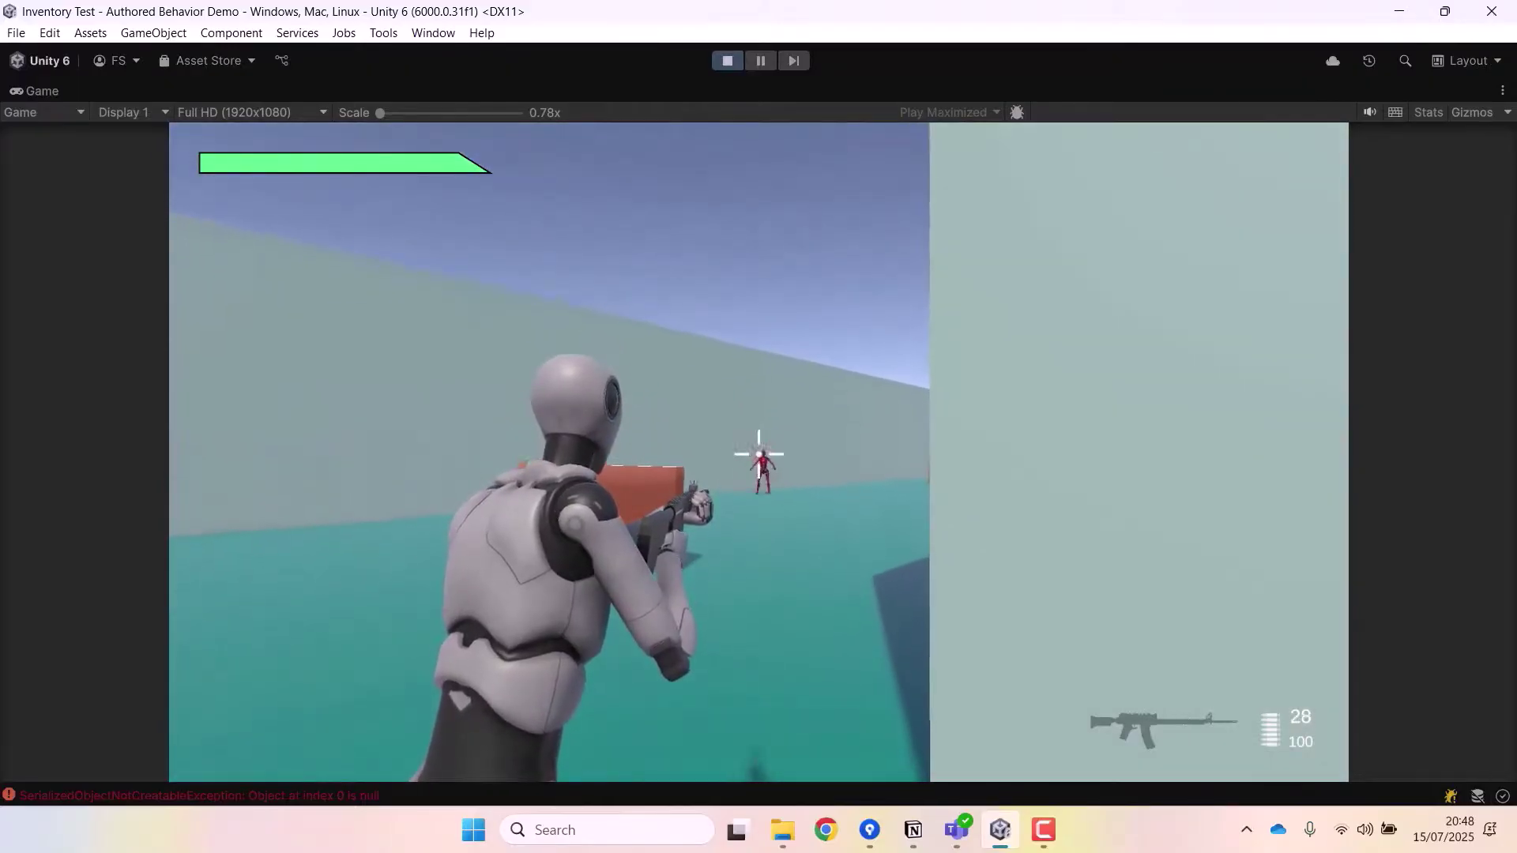
pyautogui.click(759, 454)
pyautogui.click(758, 454)
pyautogui.press('w')
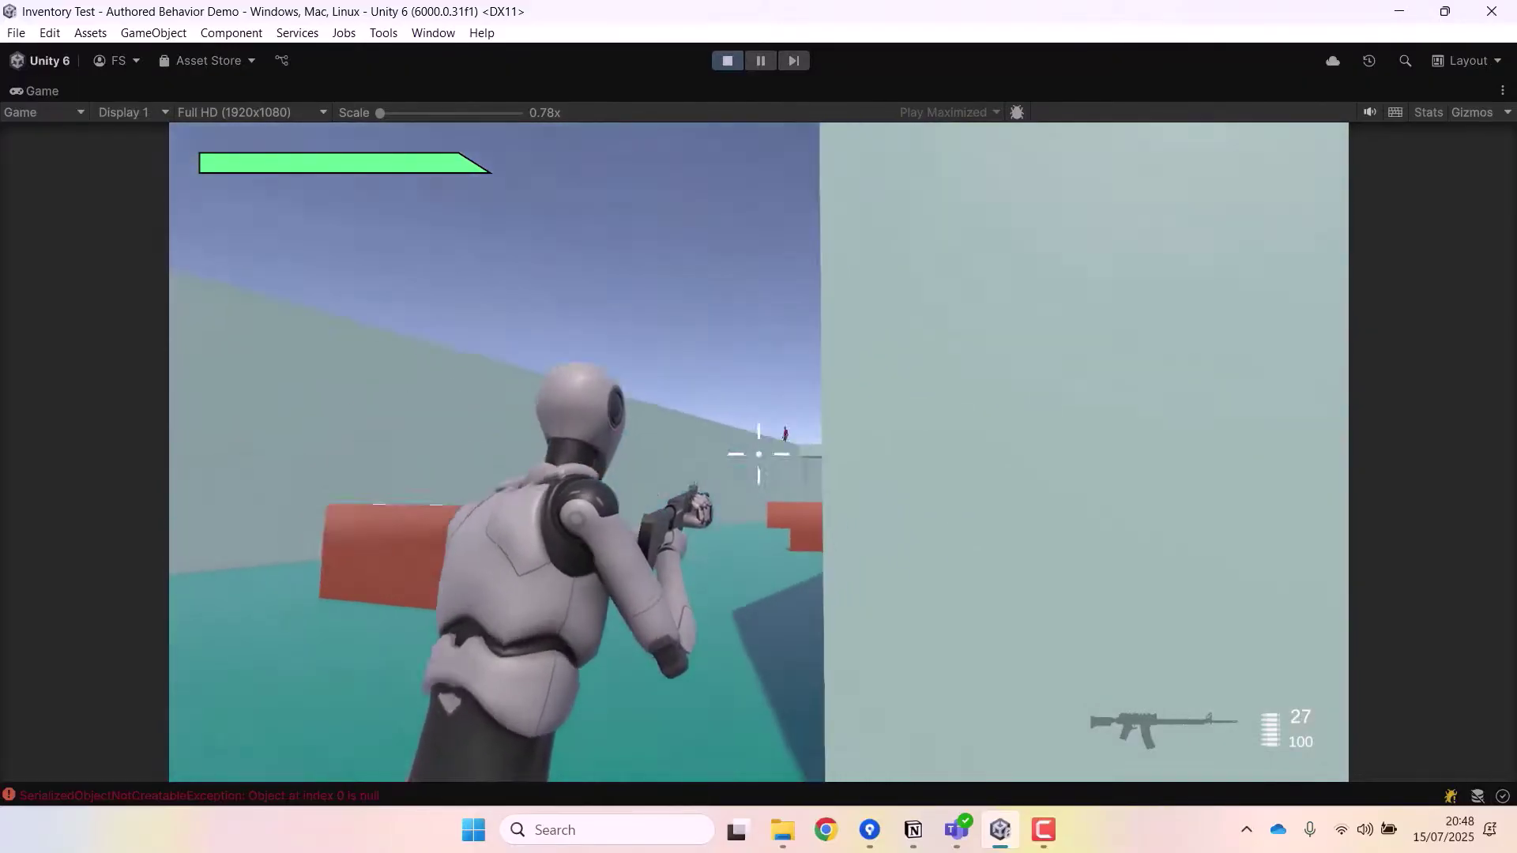
pyautogui.press('w')
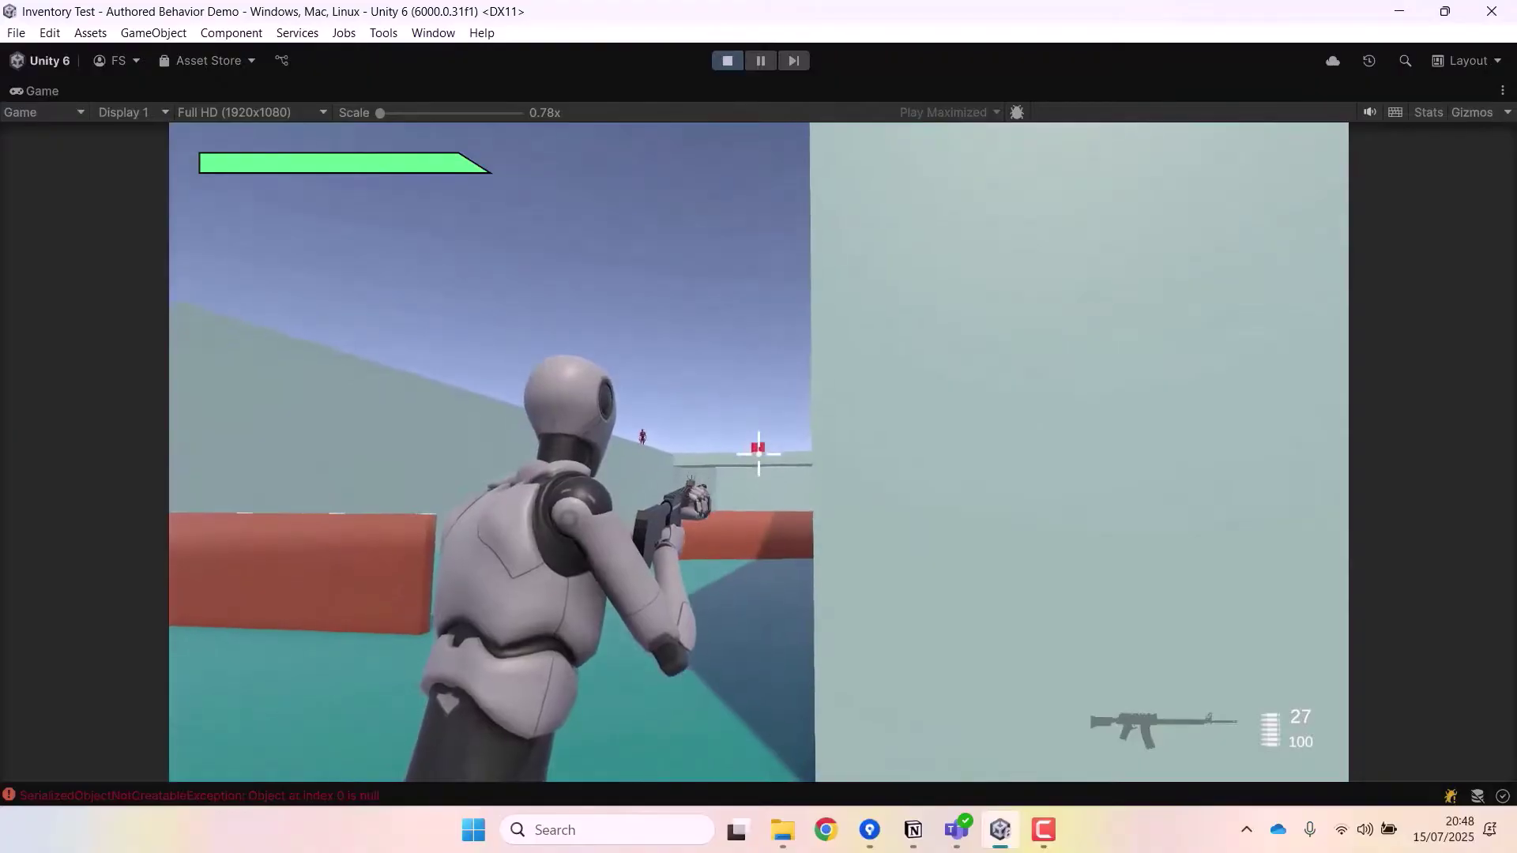
# Turn and walk the player around, alternating idle and aiming poses to compare the left hand's grip on the rifle
pyautogui.press('s')
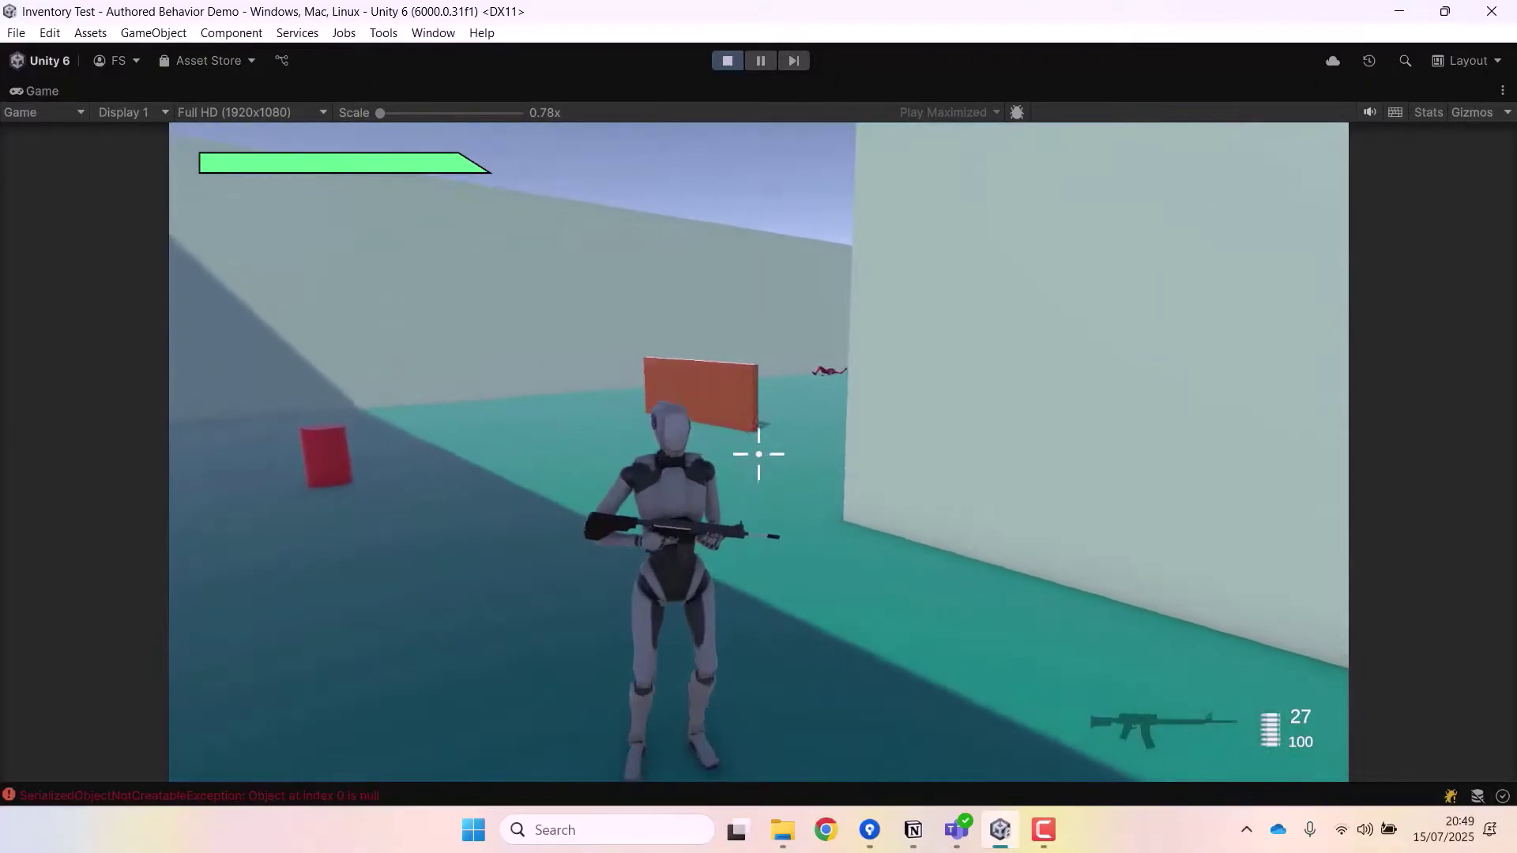
pyautogui.press('w')
pyautogui.press('a')
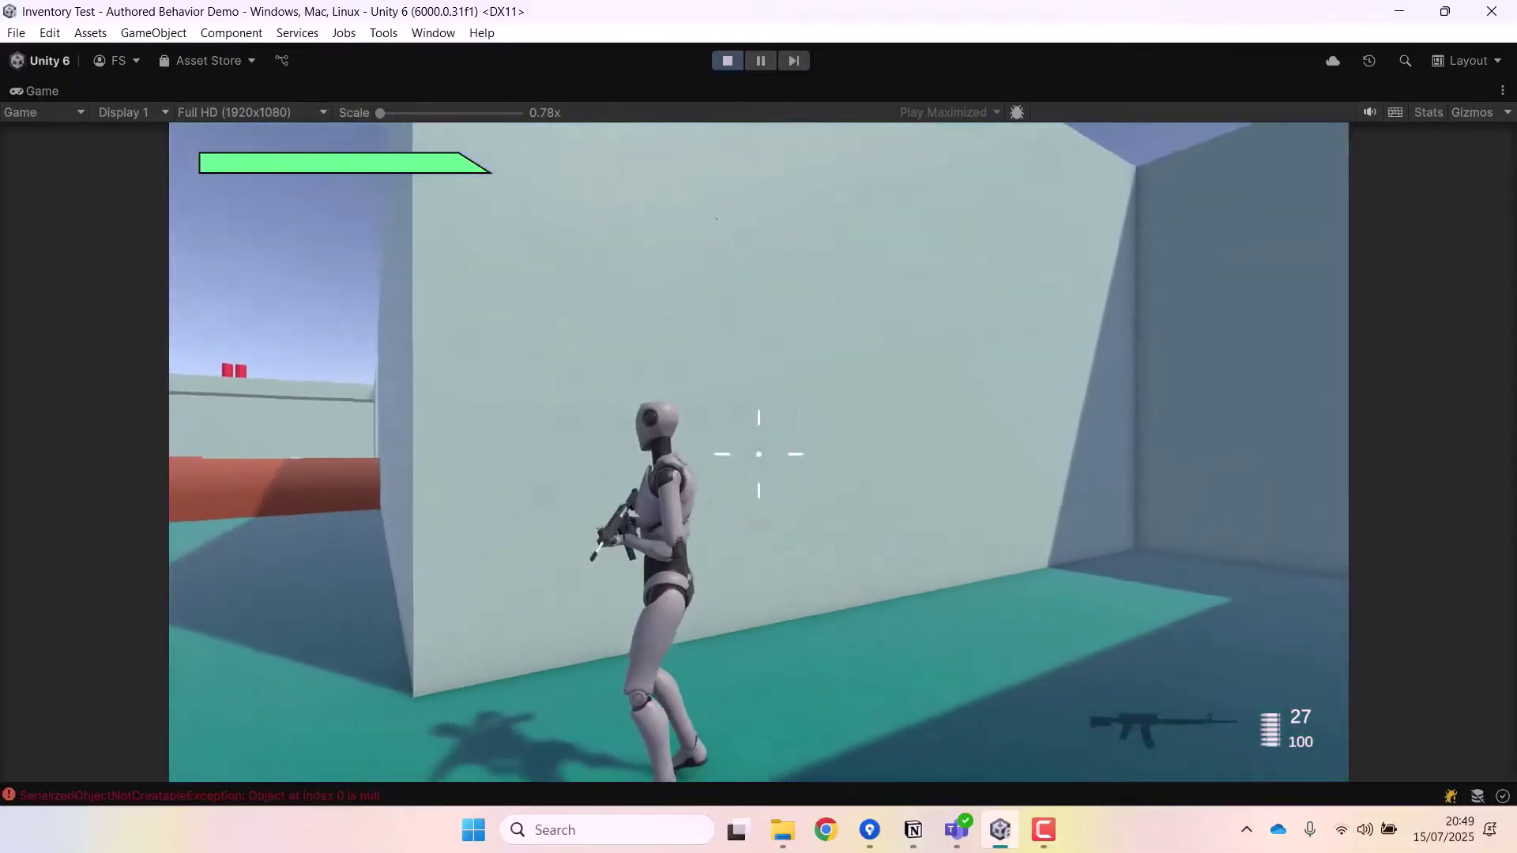
pyautogui.press('a')
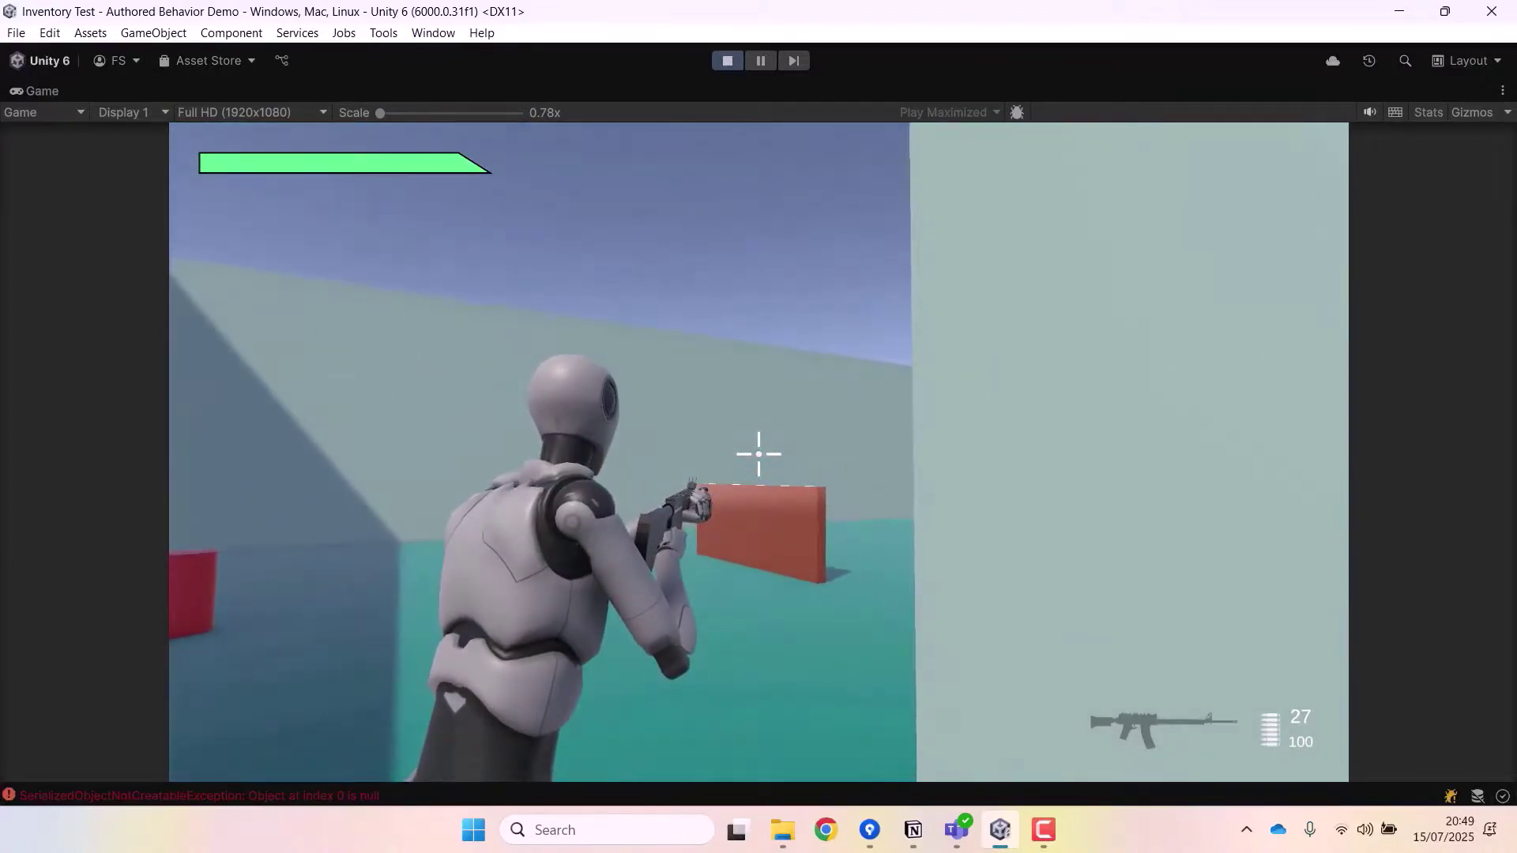
pyautogui.press('w')
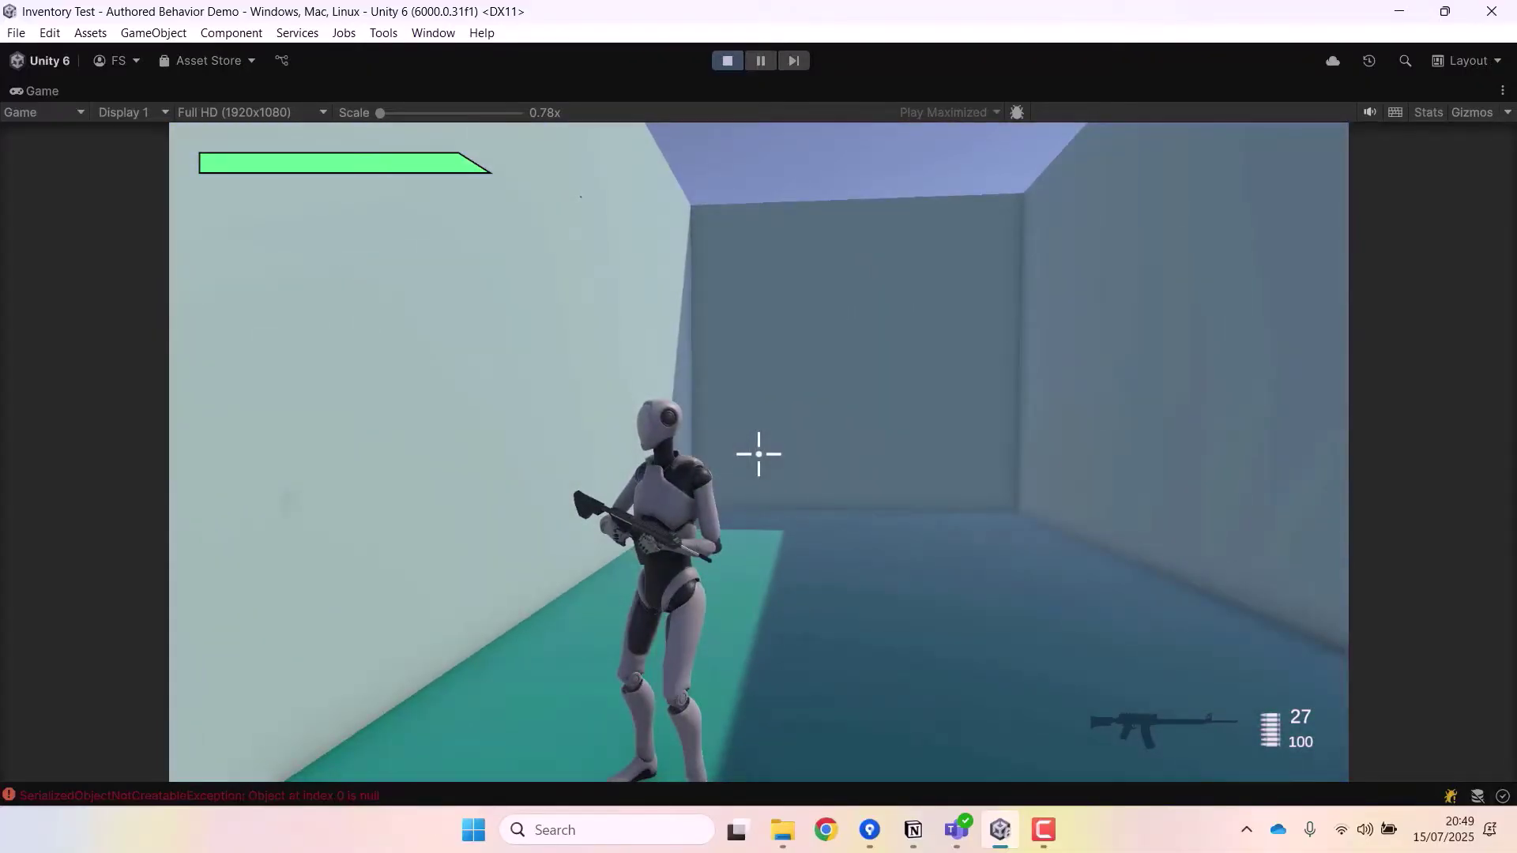
pyautogui.moveTo(758, 454); pyautogui.dragTo(758, 454, button='right')
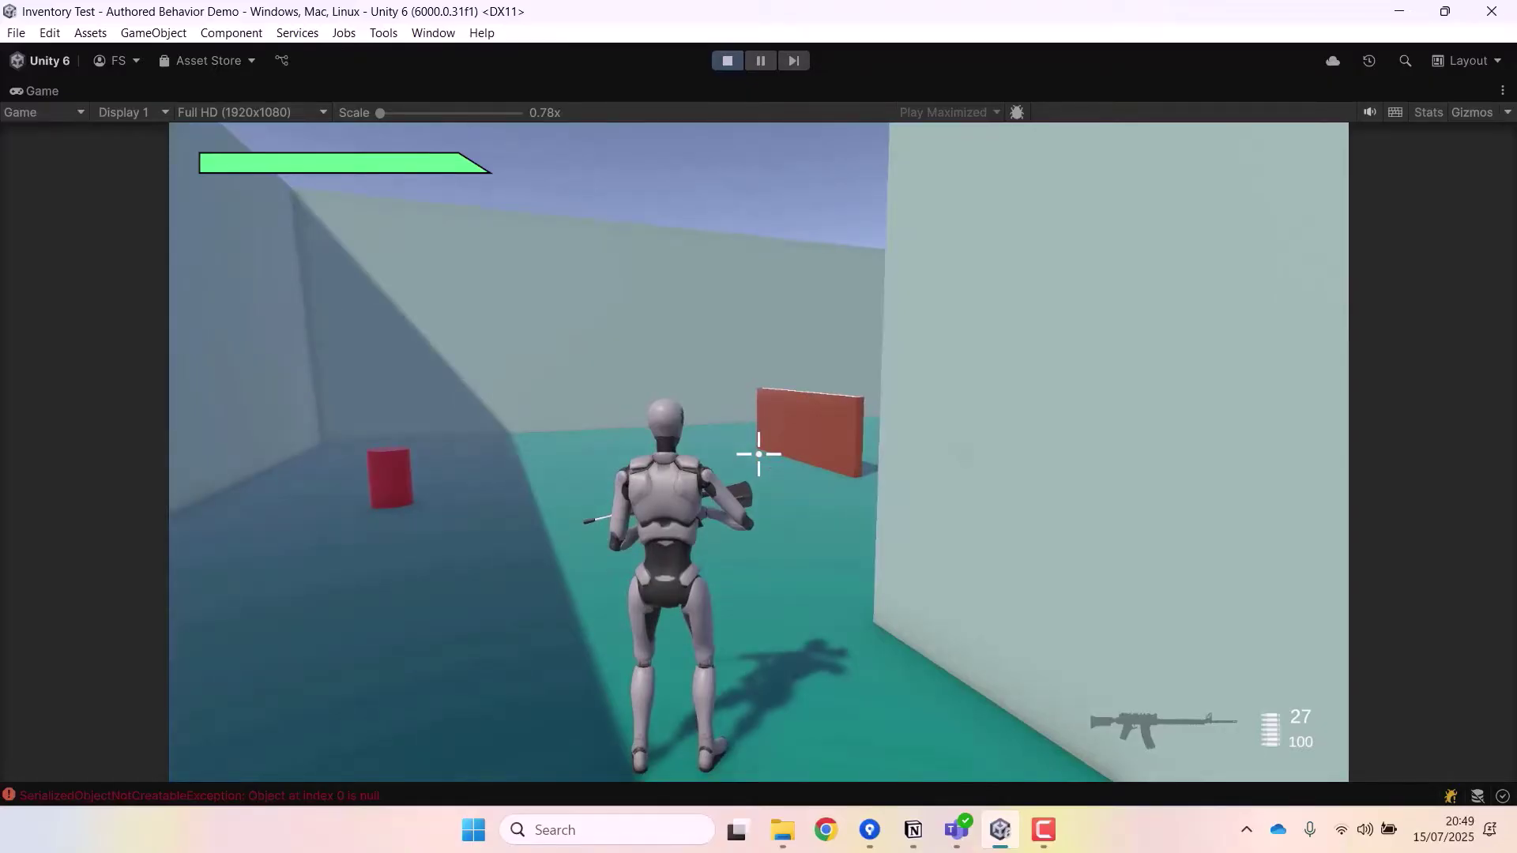
# Leave the maximized game view and hold the Player in the Aim IK pose of its Shooter Fighter component
pyautogui.press('Escape')
pyautogui.click(1501, 91)
pyautogui.click(1287, 160)
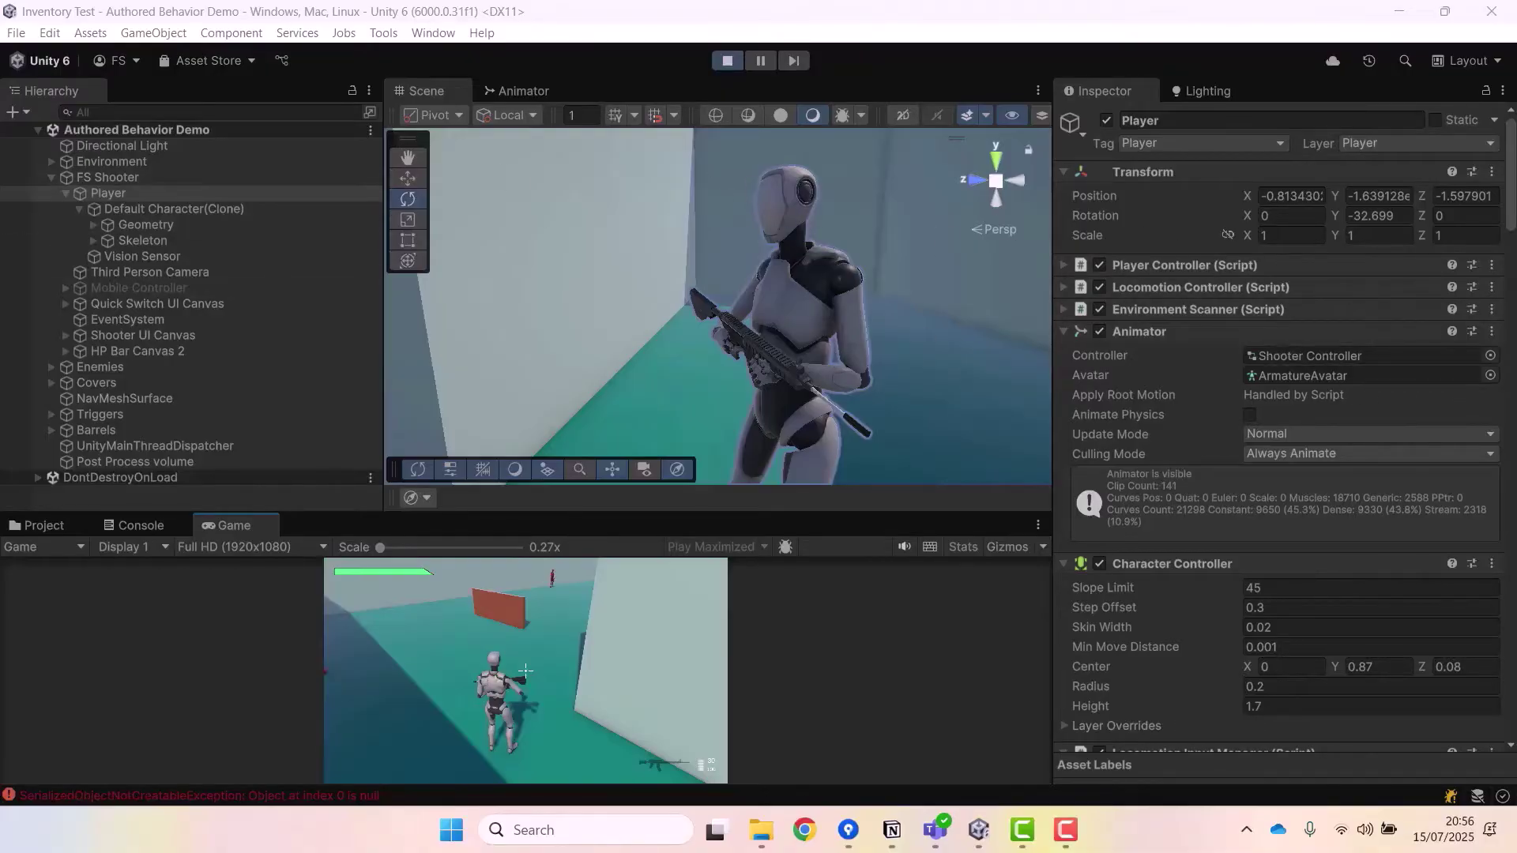
pyautogui.scroll(-20, 1514, 217)
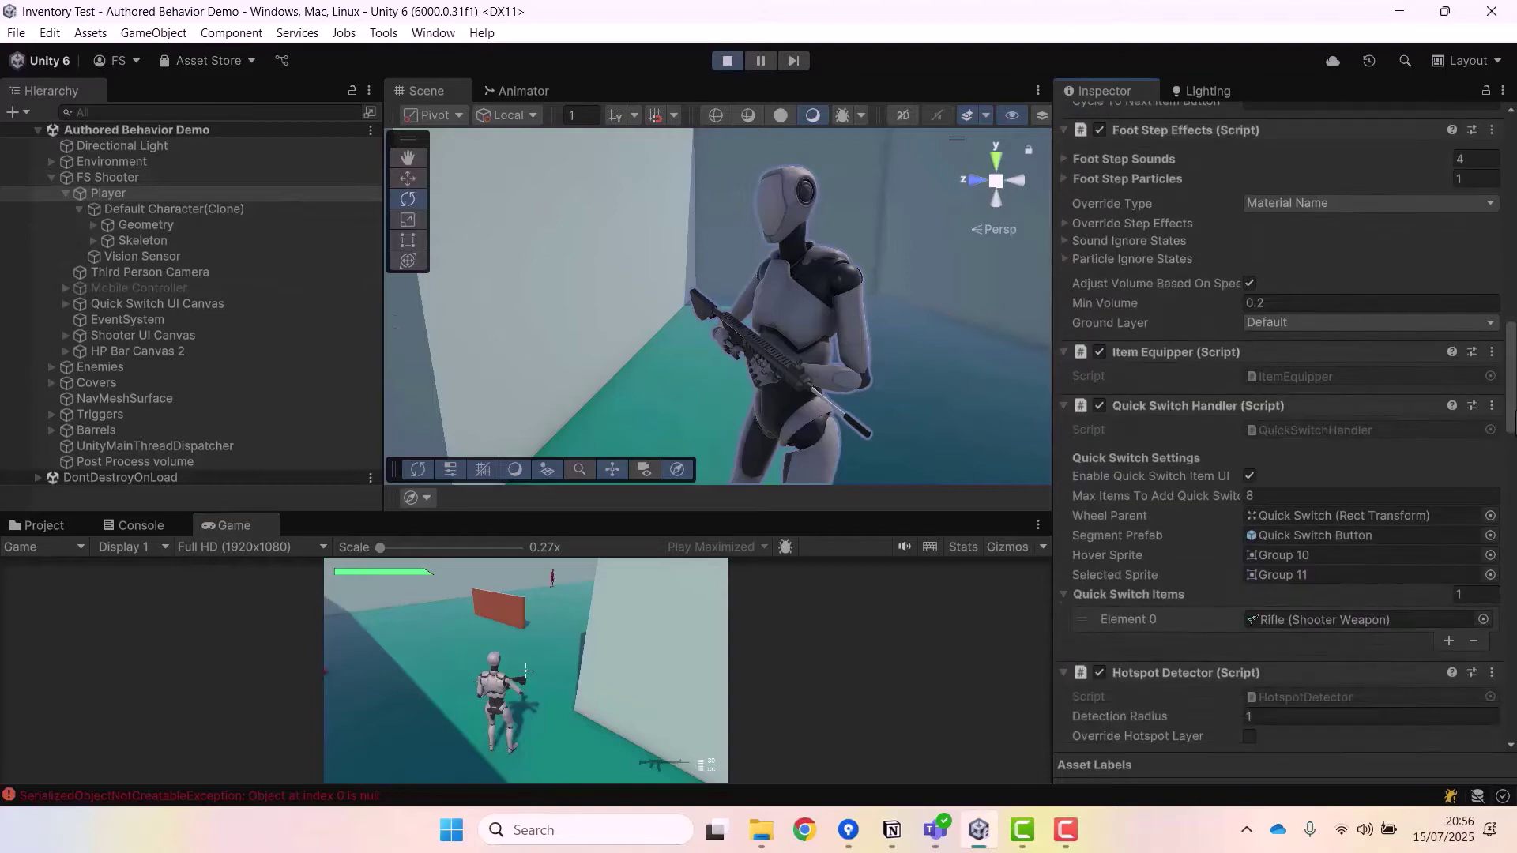
pyautogui.scroll(-20, 1294, 404)
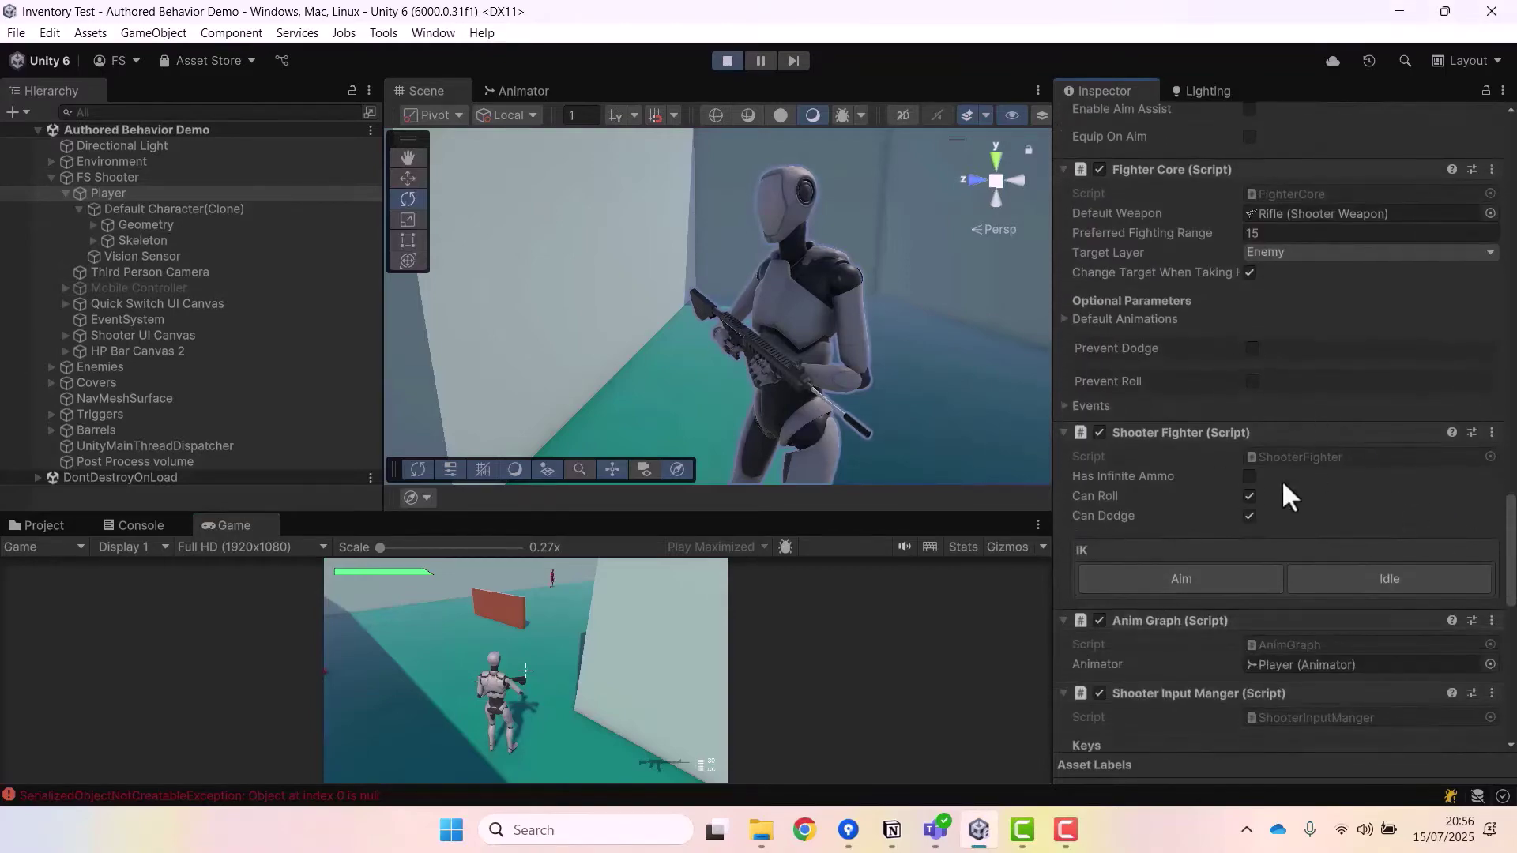
pyautogui.click(1172, 577)
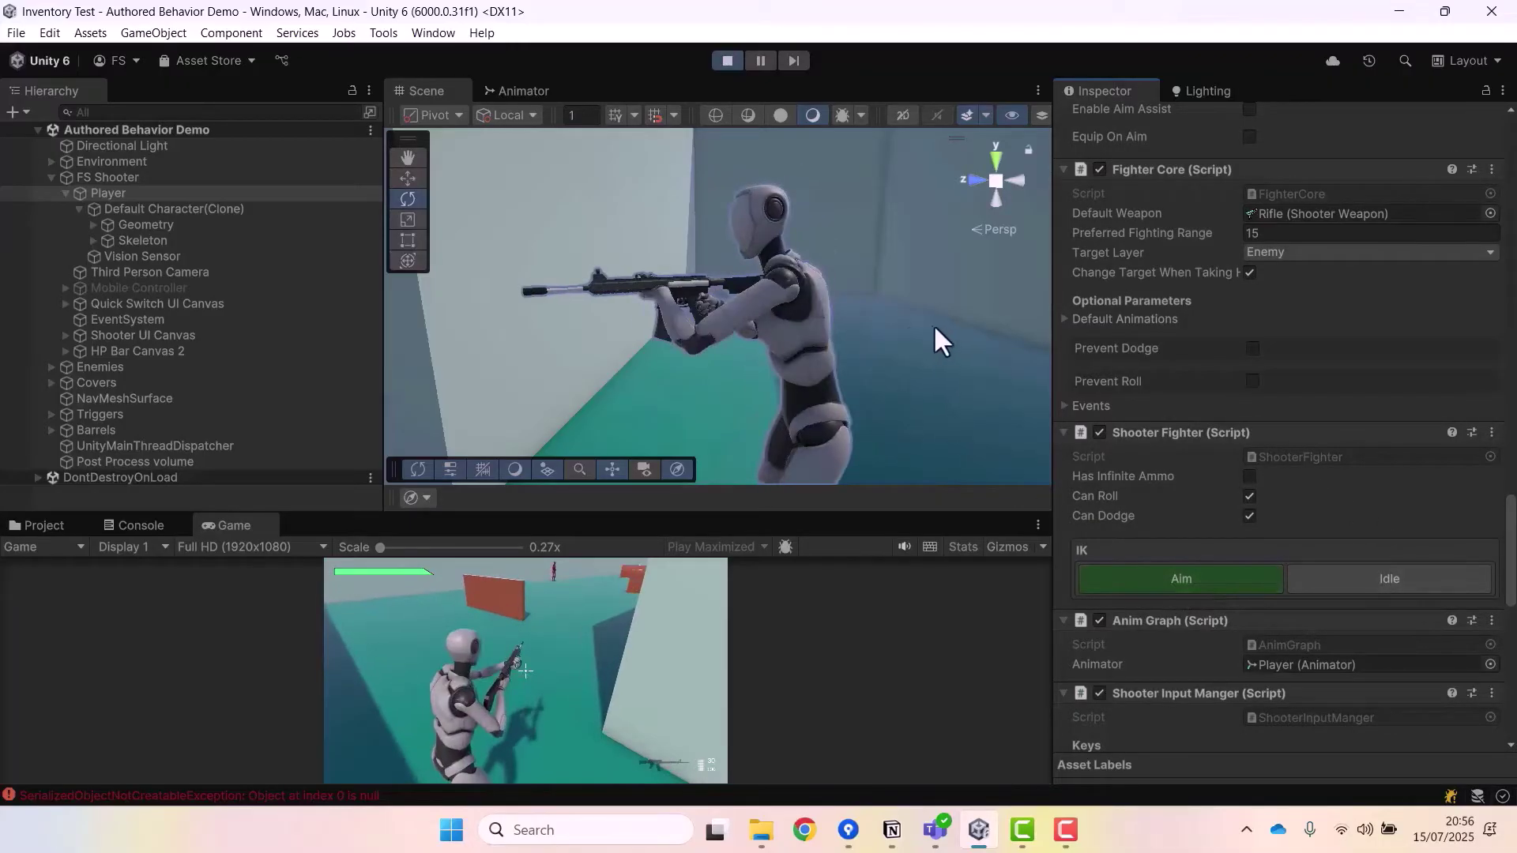
pyautogui.moveTo(935, 340); pyautogui.dragTo(778, 459, button='right')
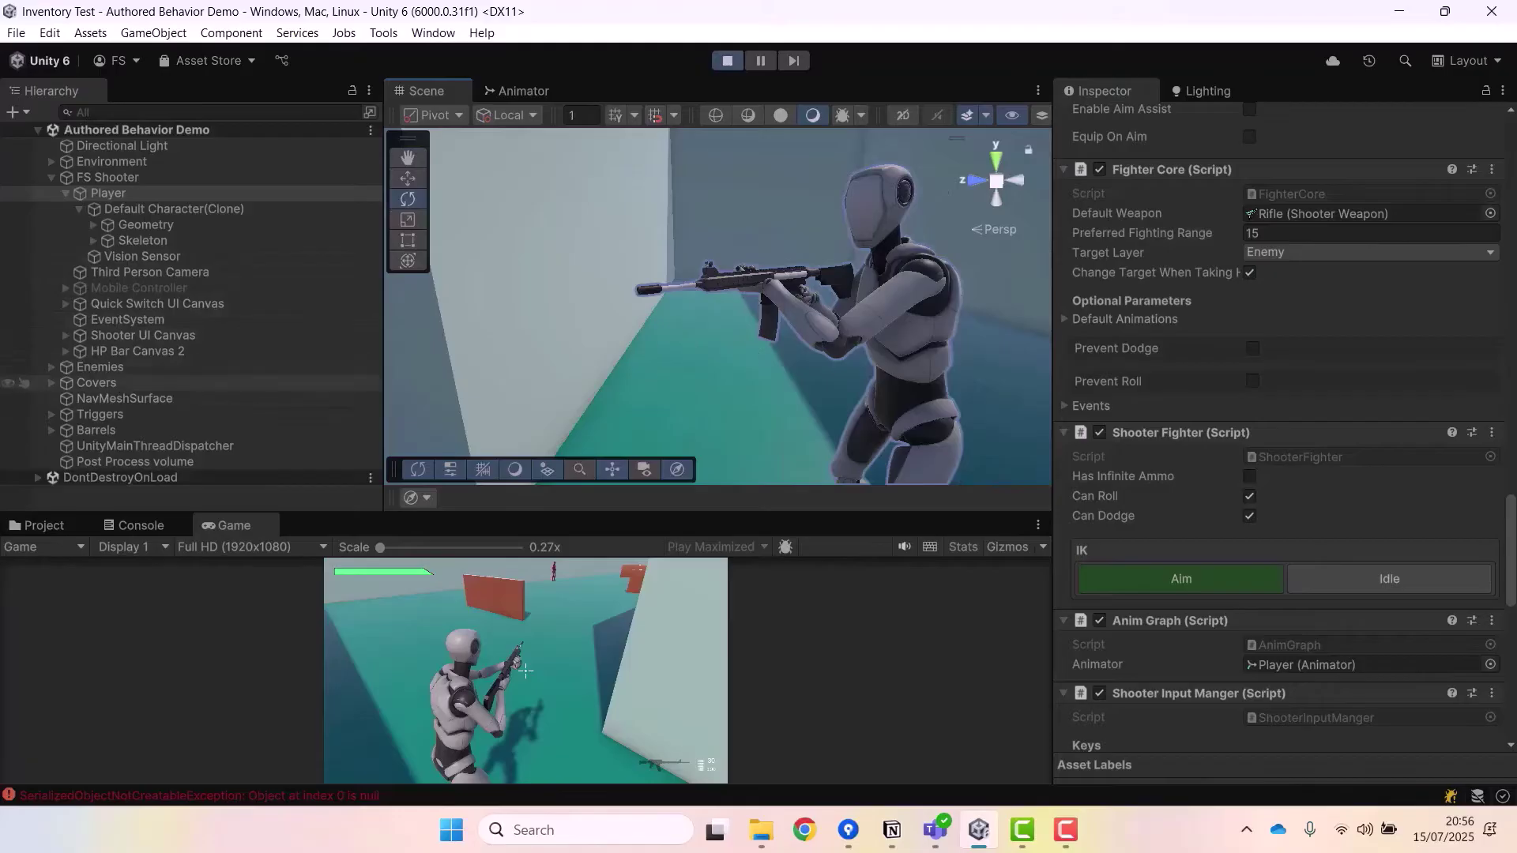
# Show the Aim IK Data in the Default IK Settings of the Rifle shooter weapon asset
pyautogui.click(41, 527)
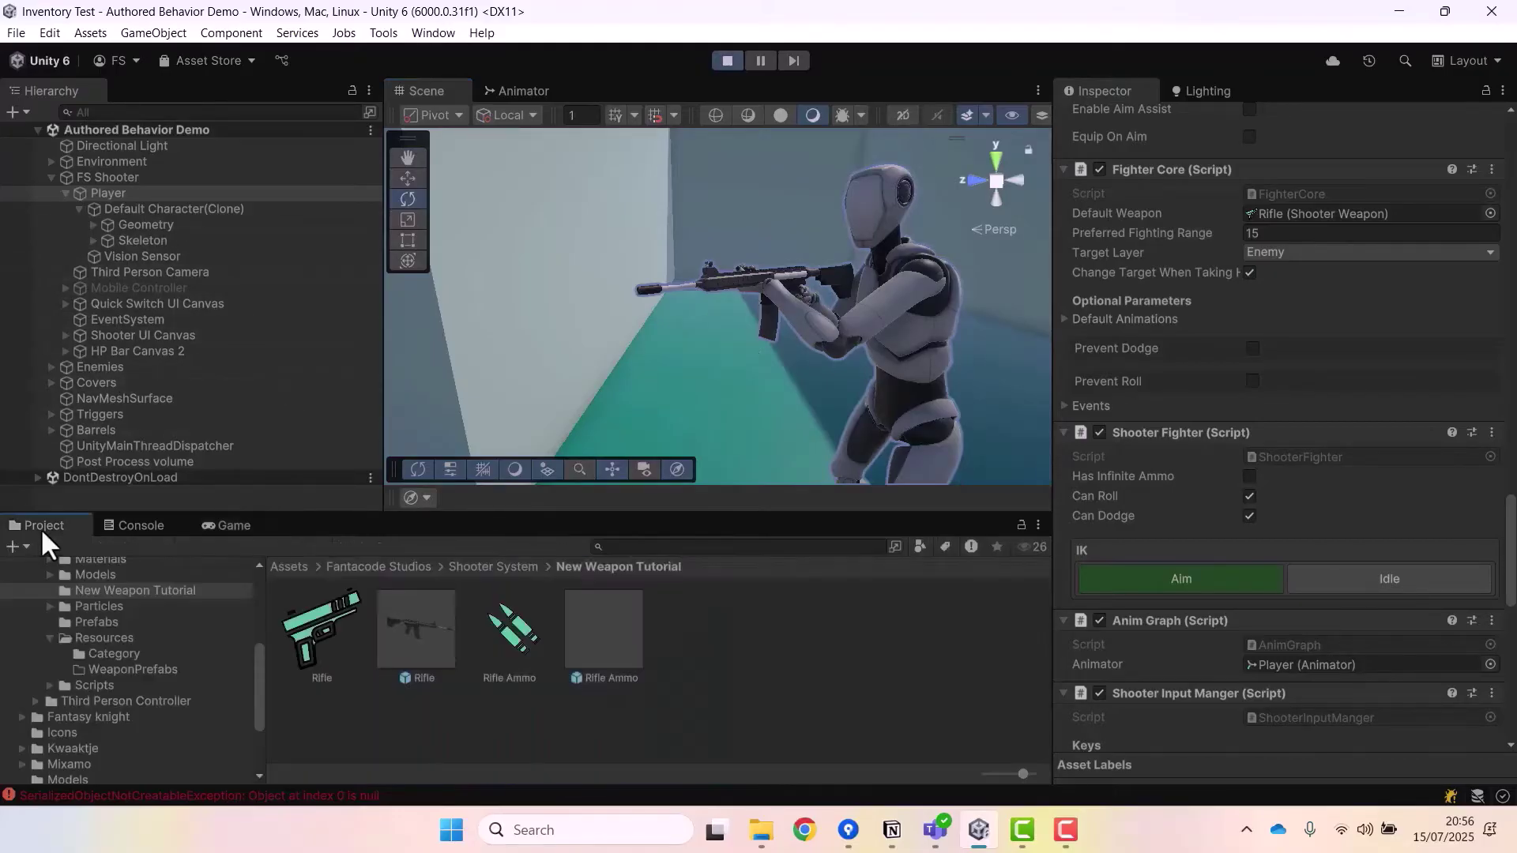
pyautogui.click(322, 621)
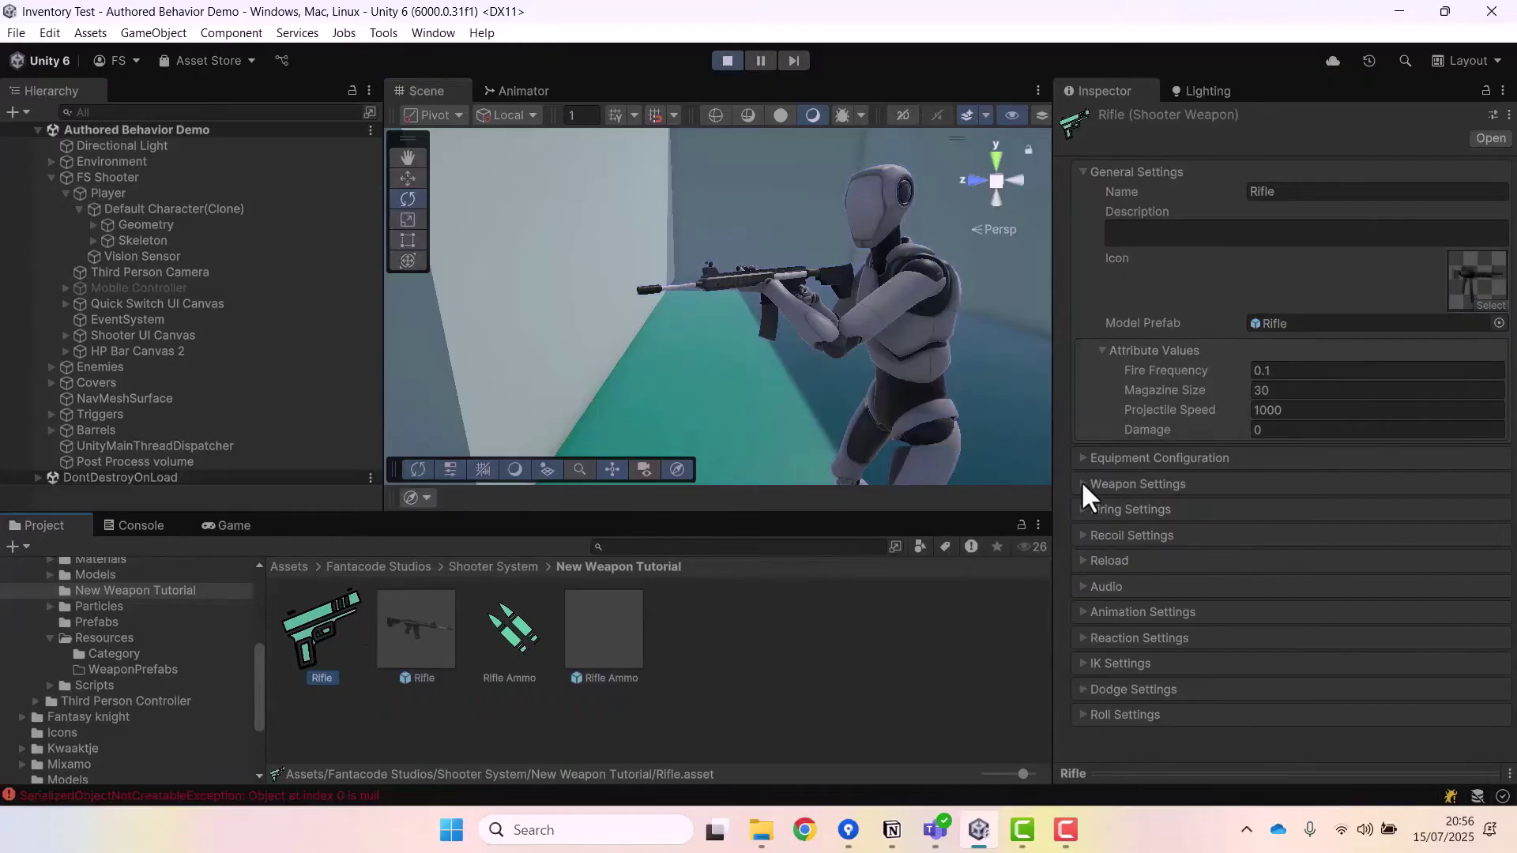
pyautogui.click(1081, 662)
pyautogui.scroll(-2, 1251, 566)
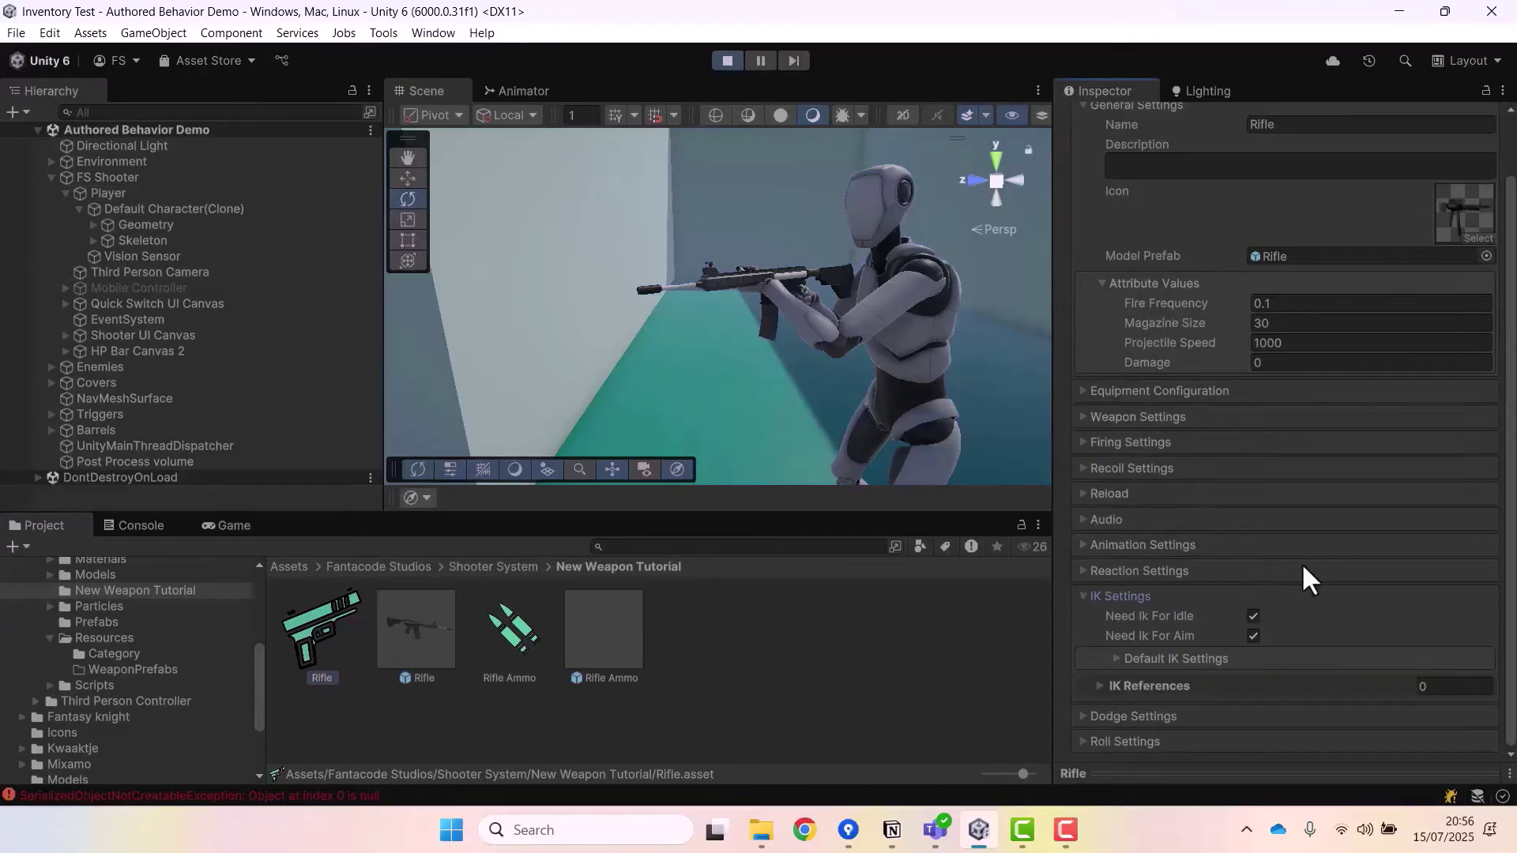
pyautogui.click(1115, 656)
pyautogui.scroll(-5, 1343, 549)
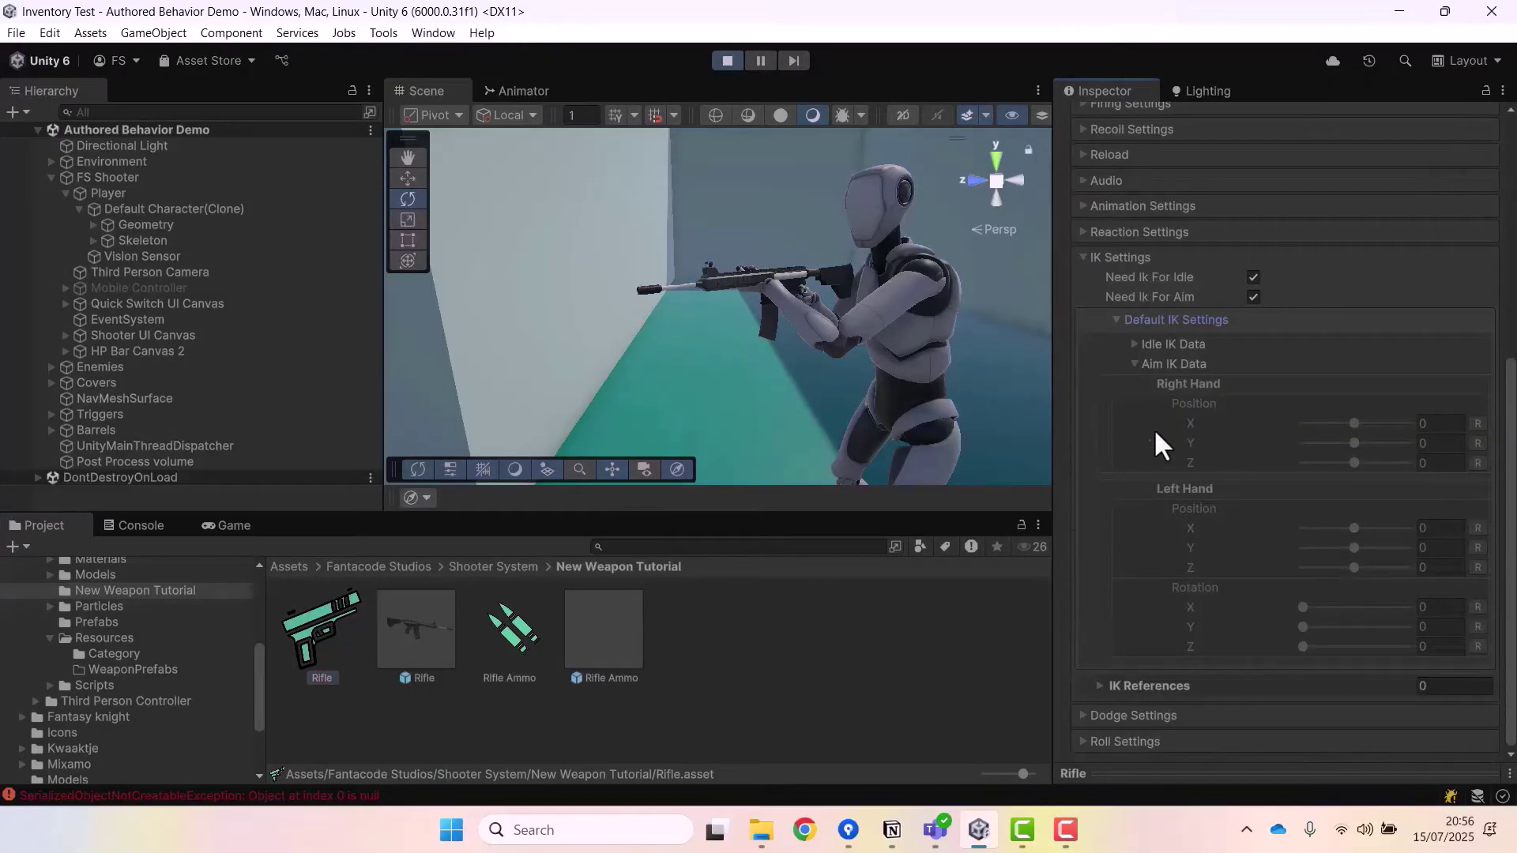
pyautogui.click(1138, 363)
pyautogui.click(1134, 659)
pyautogui.scroll(-4, 1225, 586)
# Set the Left Hand Position in the Rifle's Aim IK Data to Z 0.08 and X -0.03
pyautogui.keyDown('alt'); pyautogui.moveTo(908, 311); pyautogui.dragTo(786, 305); pyautogui.keyUp('alt')
pyautogui.scroll(-3, 785, 306)
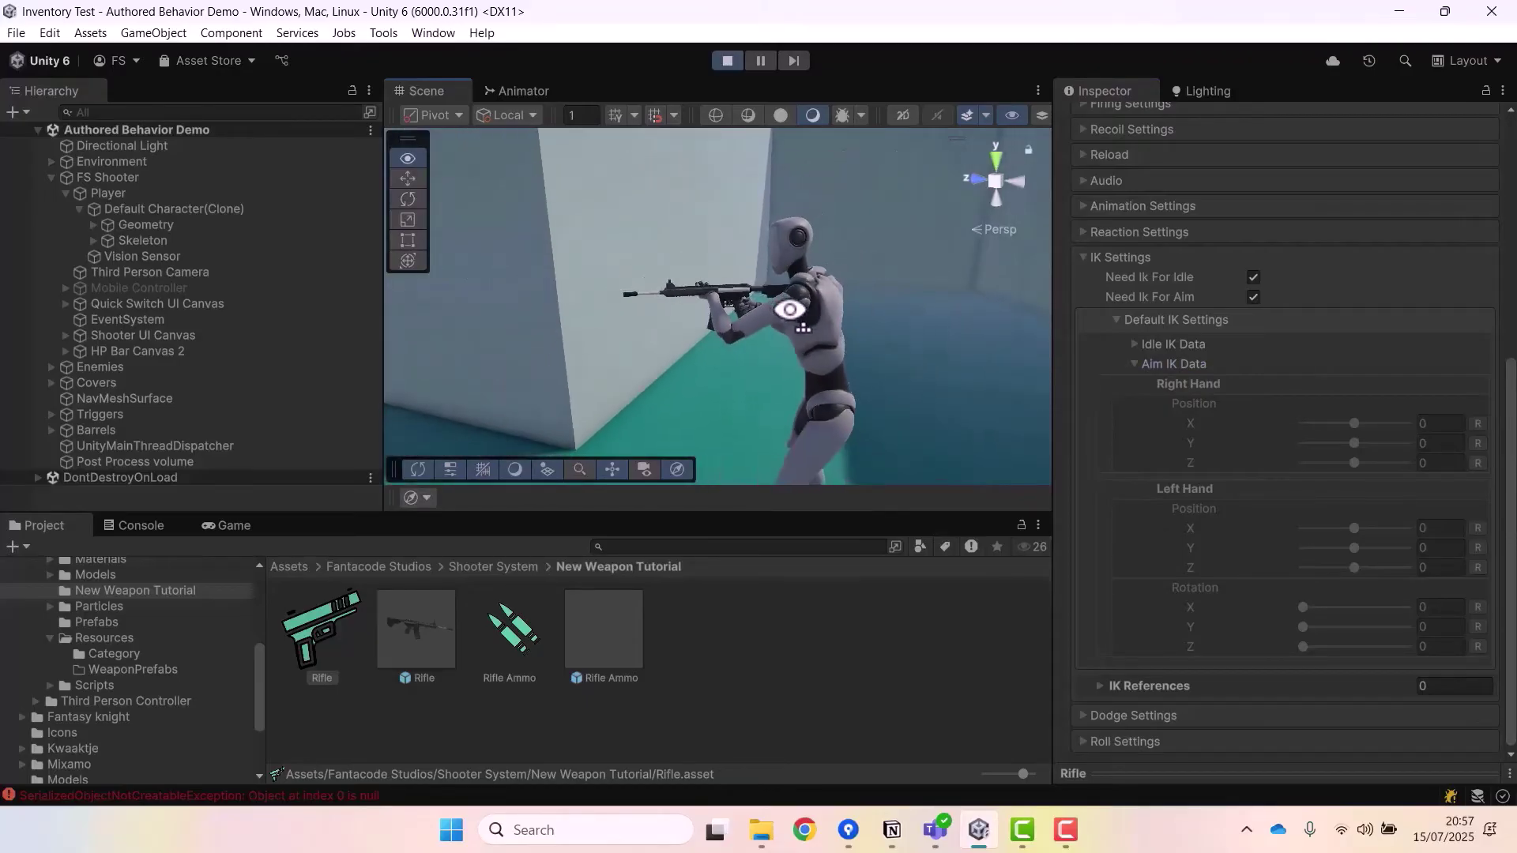
pyautogui.scroll(2, 956, 368)
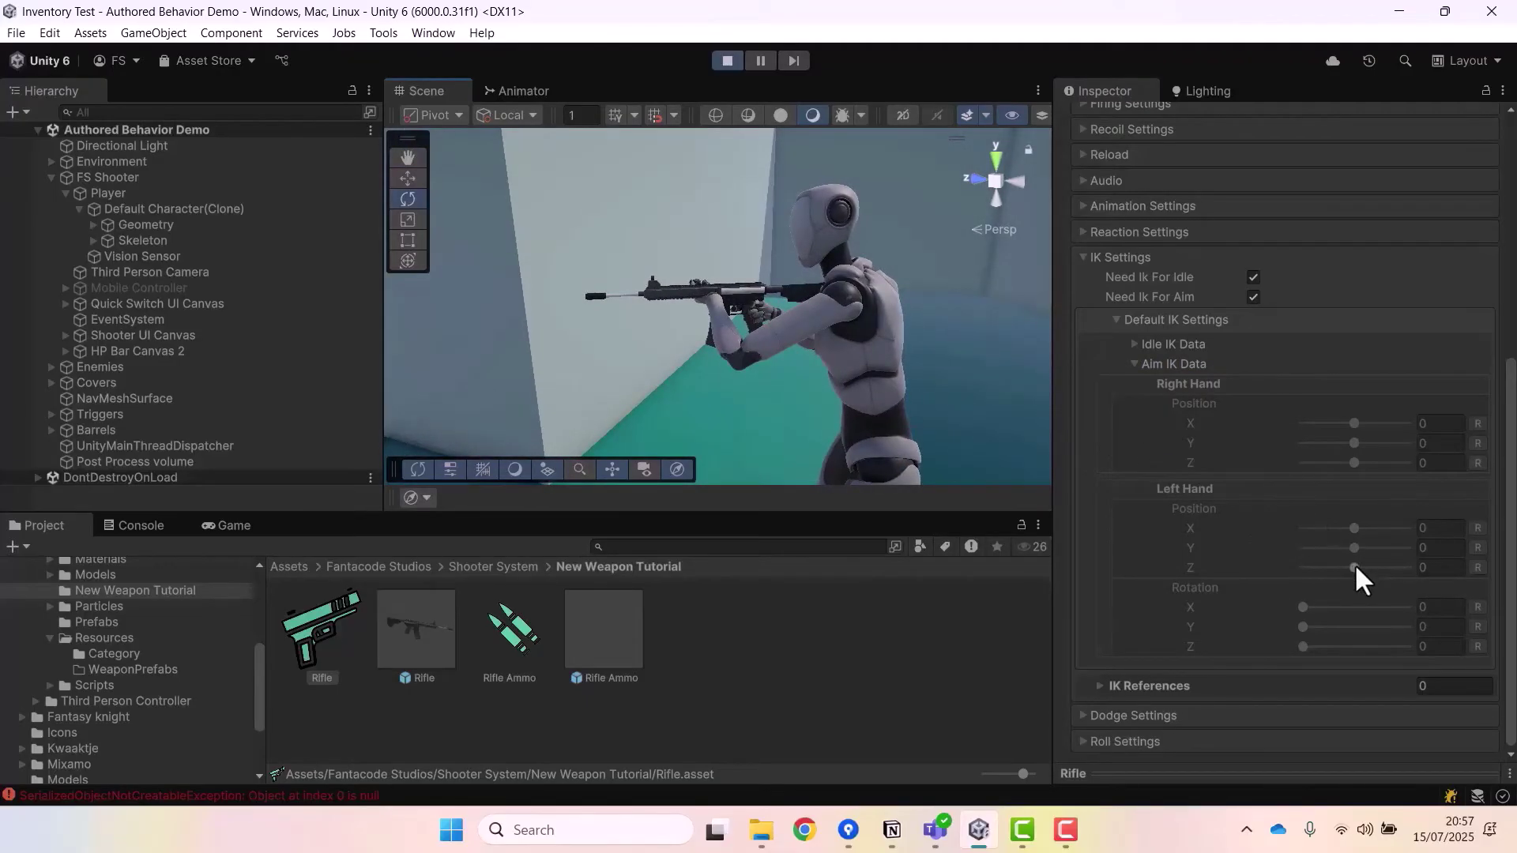
pyautogui.moveTo(1354, 563); pyautogui.dragTo(1358, 566)
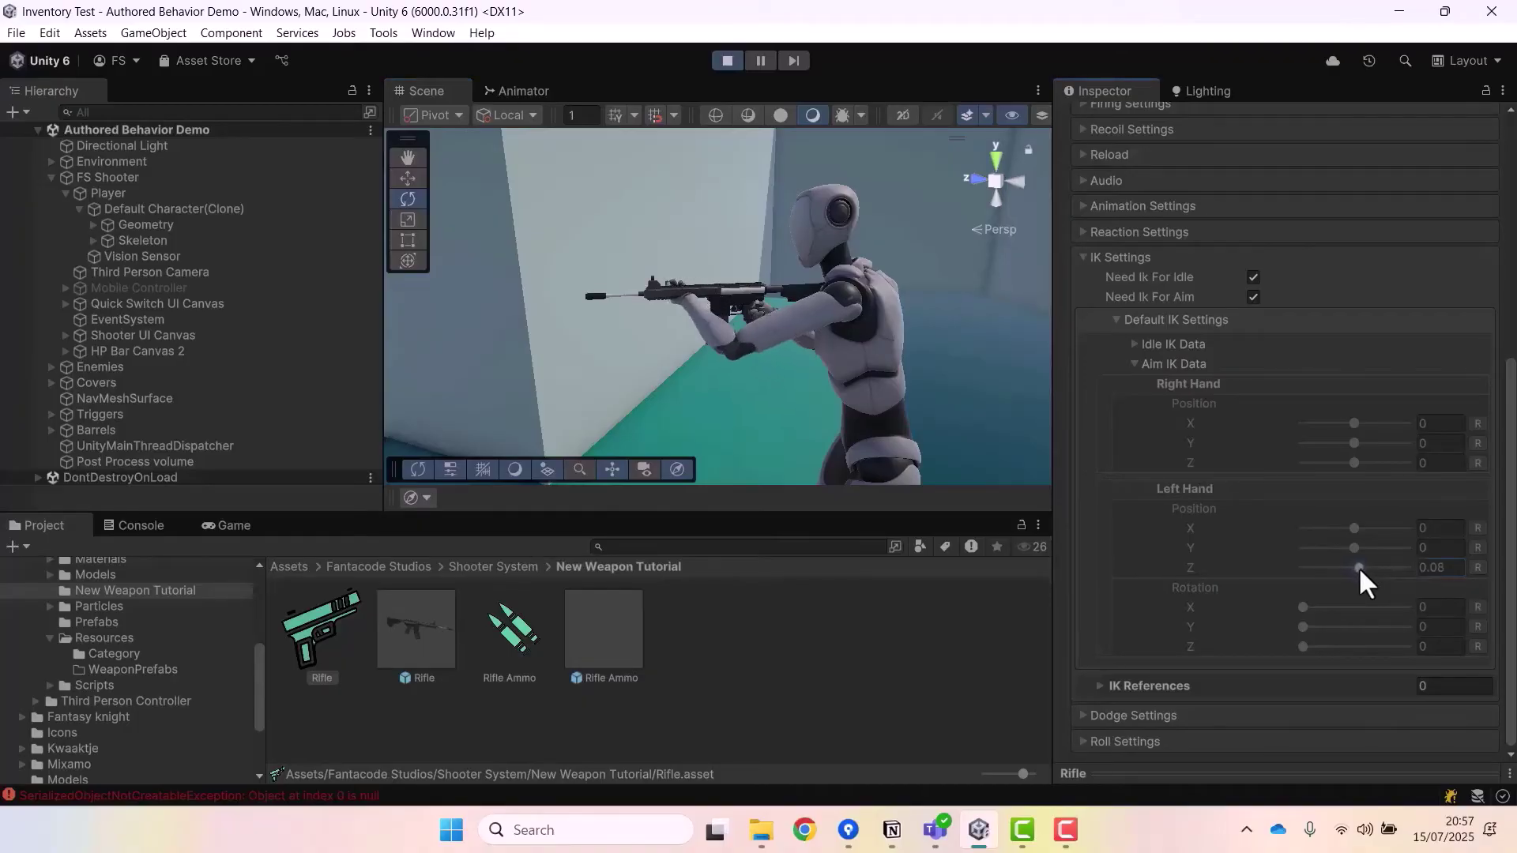
pyautogui.keyDown('alt'); pyautogui.moveTo(958, 397); pyautogui.dragTo(1302, 327); pyautogui.keyUp('alt')
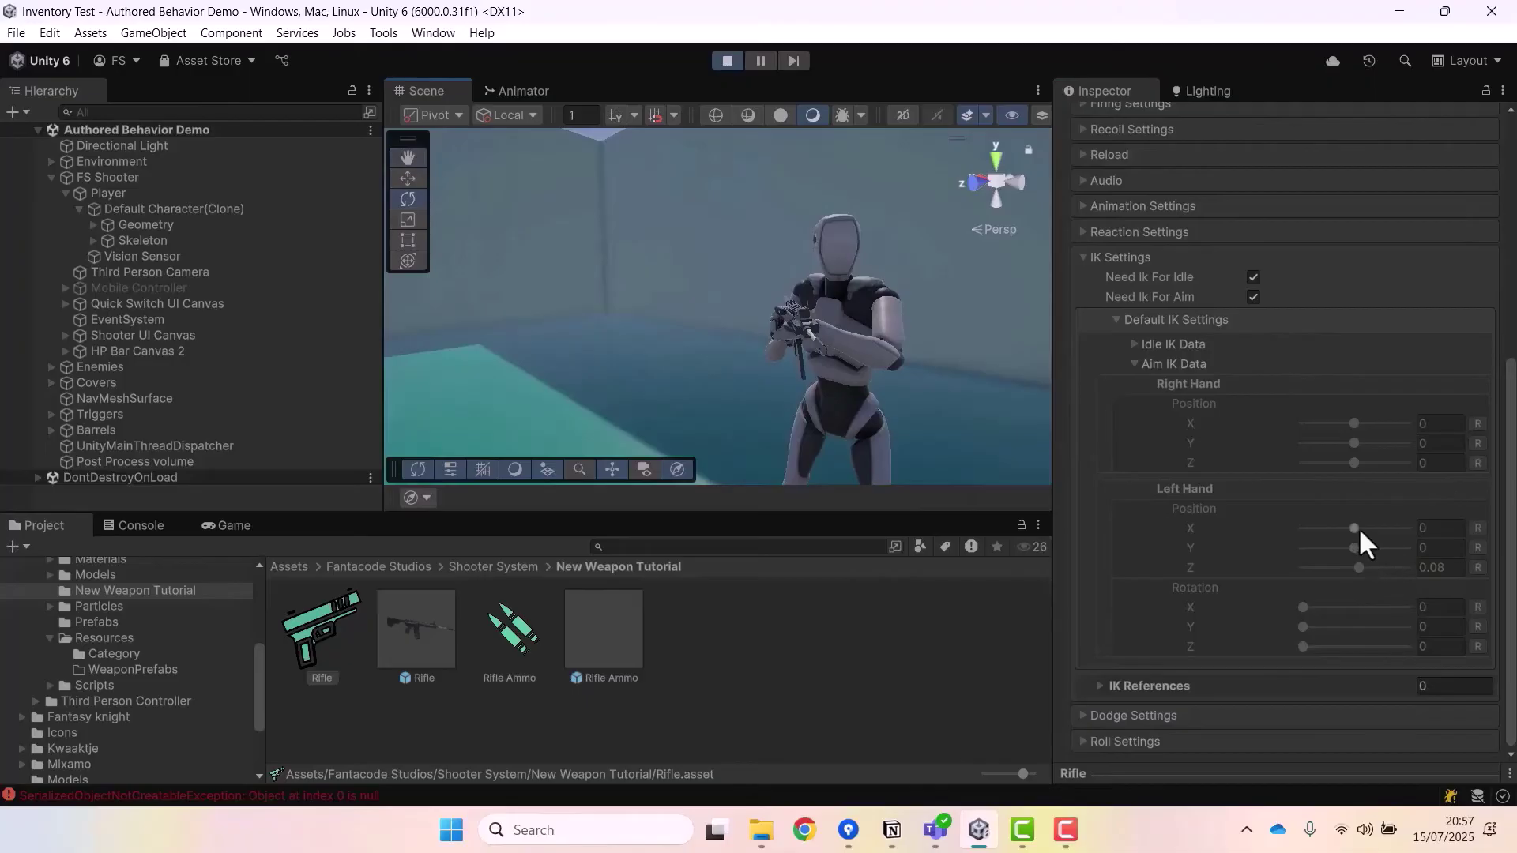
pyautogui.moveTo(1354, 527); pyautogui.dragTo(1353, 527)
pyautogui.keyDown('alt'); pyautogui.moveTo(845, 306); pyautogui.dragTo(662, 287); pyautogui.keyUp('alt')
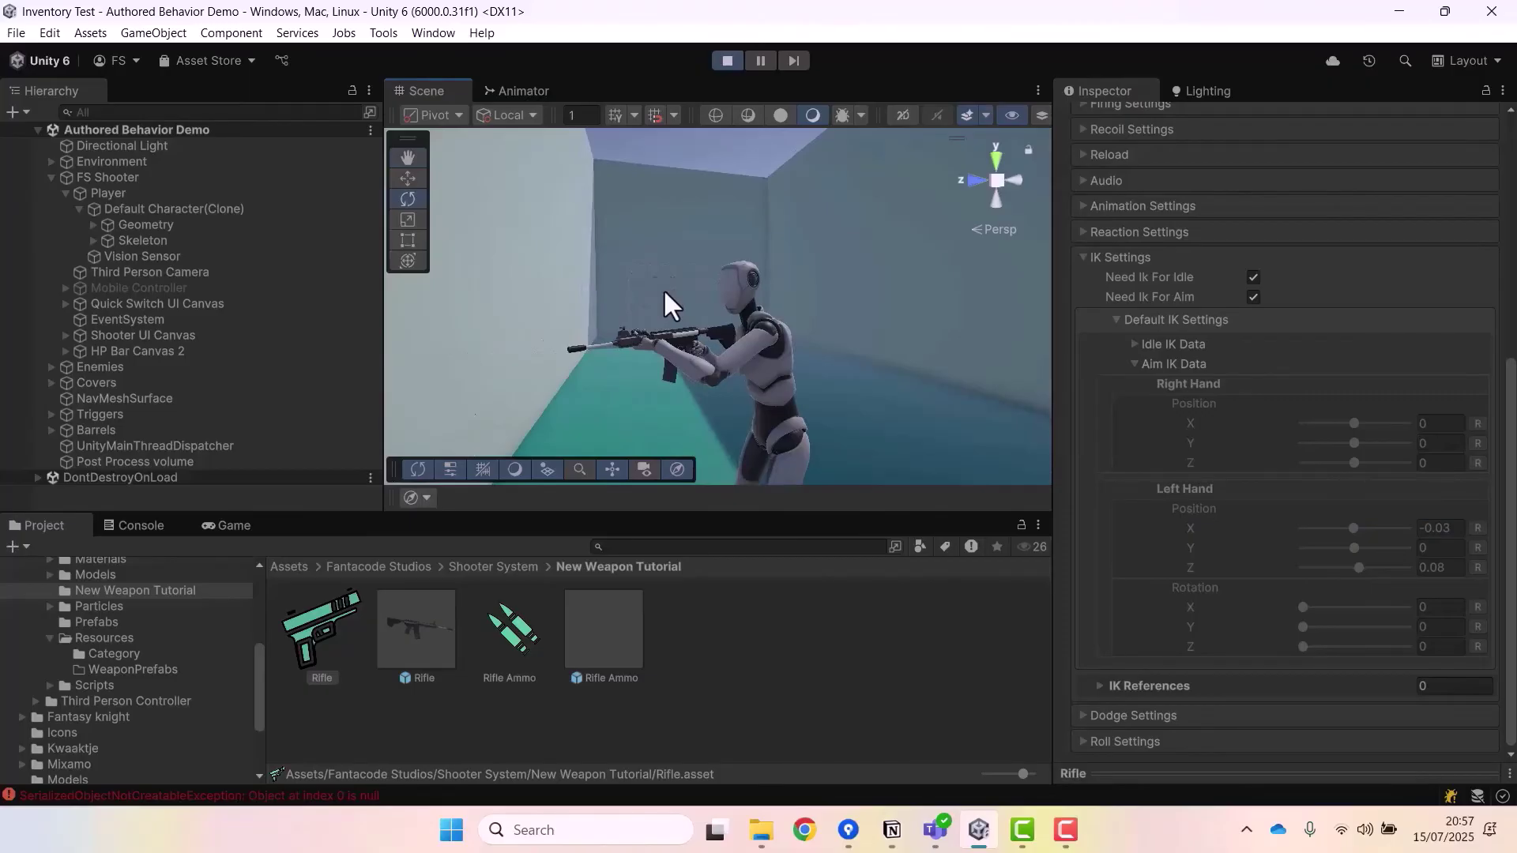
# Return to the maximized game view and fire the rifle to test the adjusted left-hand aim placement
pyautogui.click(232, 525)
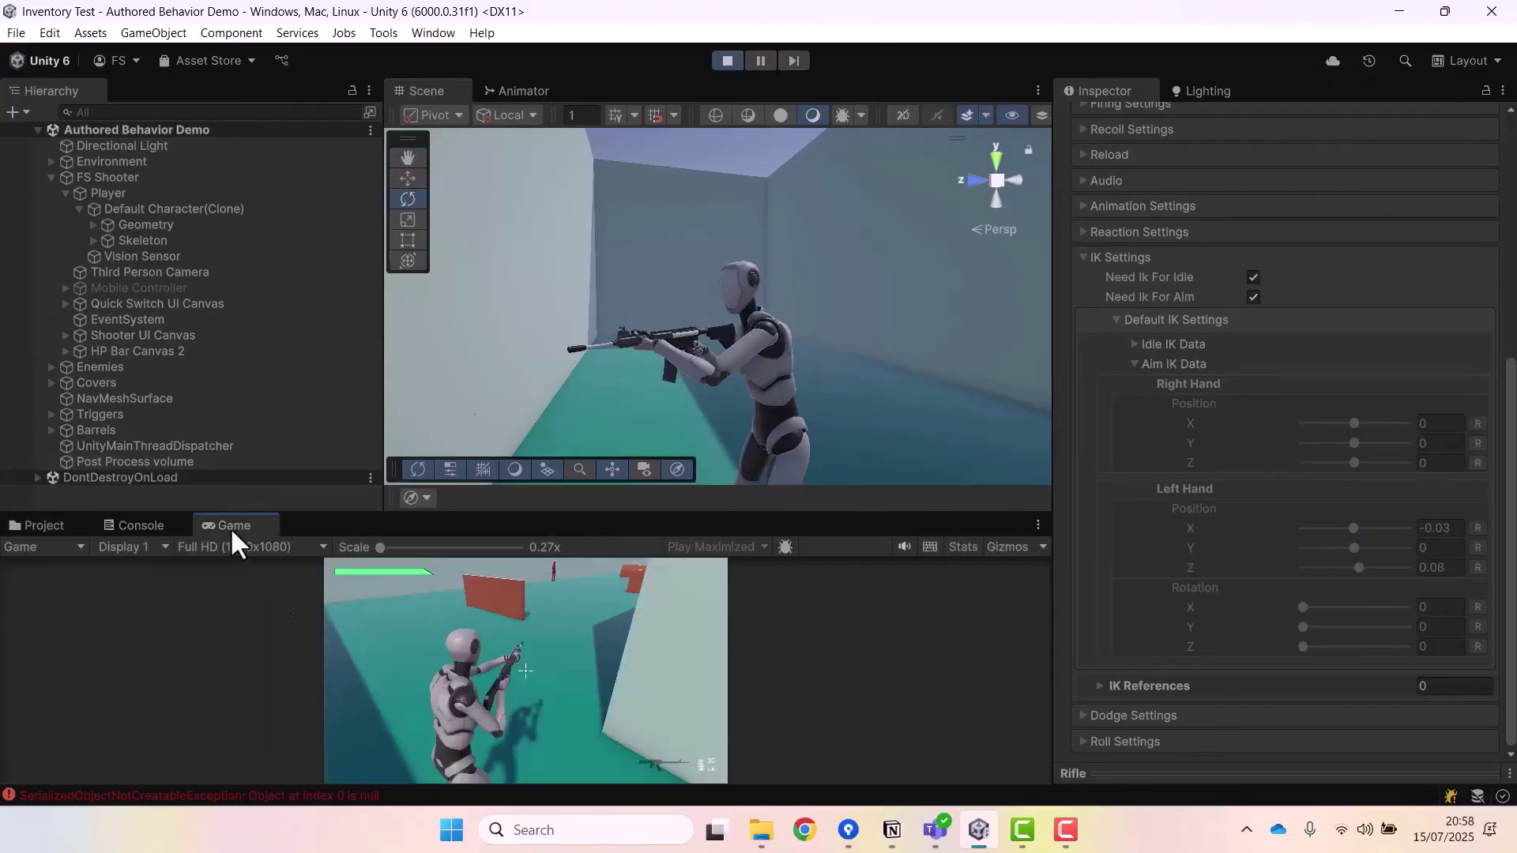
pyautogui.click(1102, 595)
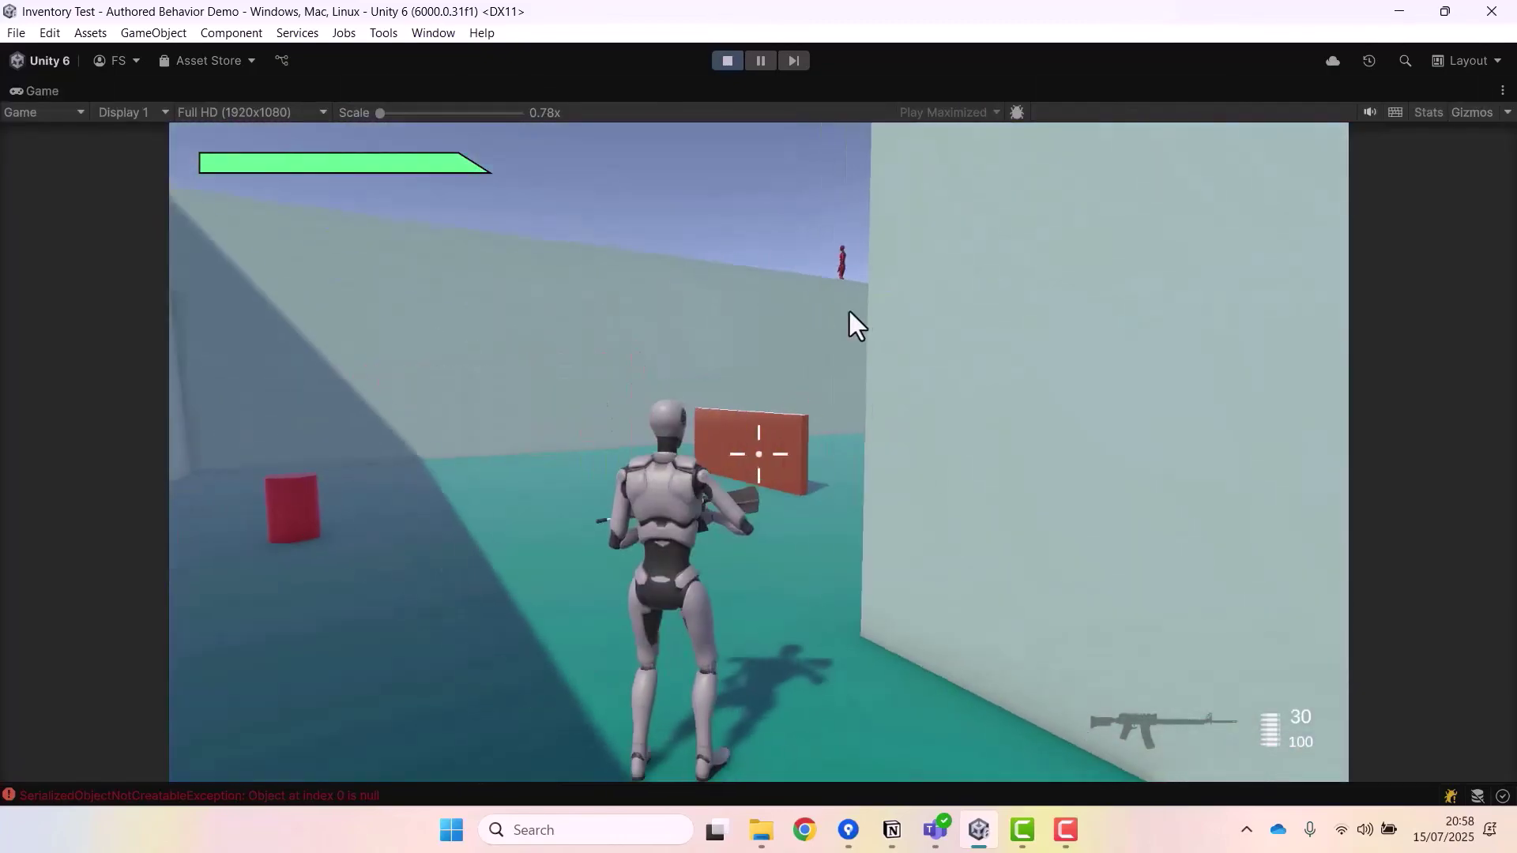
pyautogui.click(853, 312)
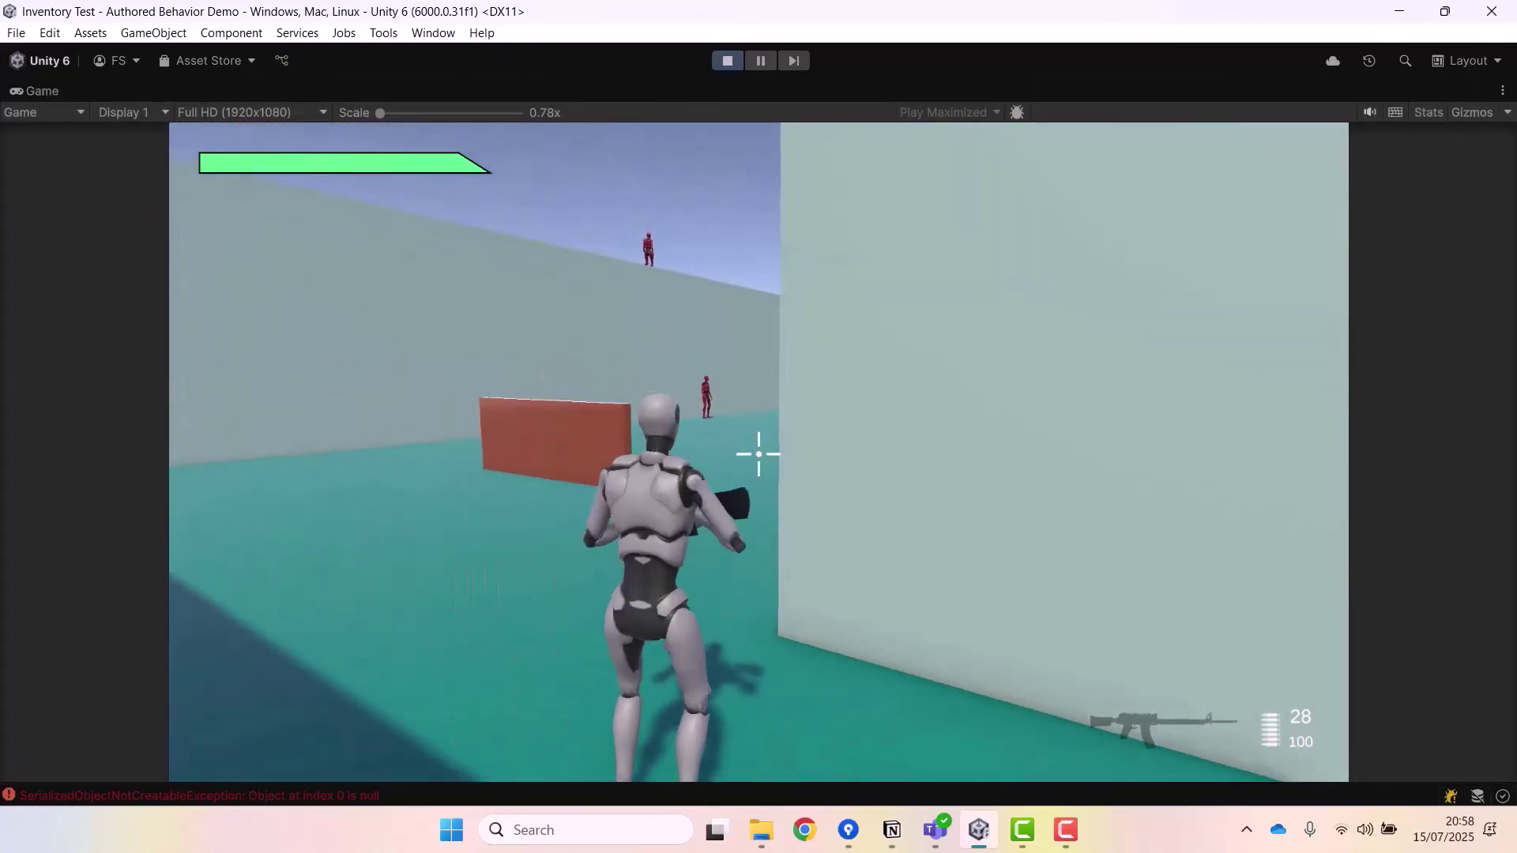
pyautogui.click(759, 454)
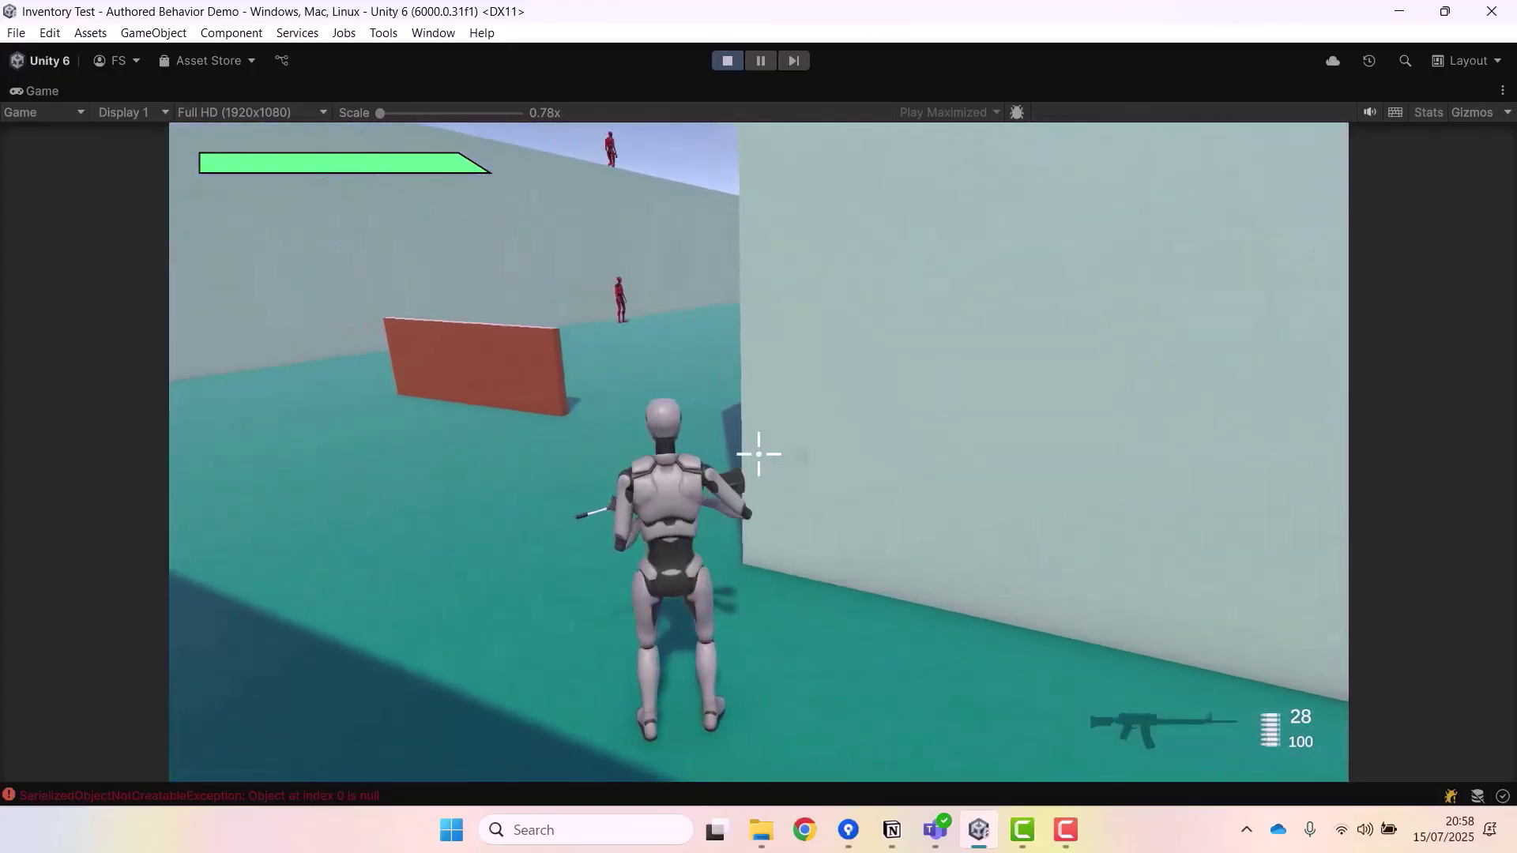